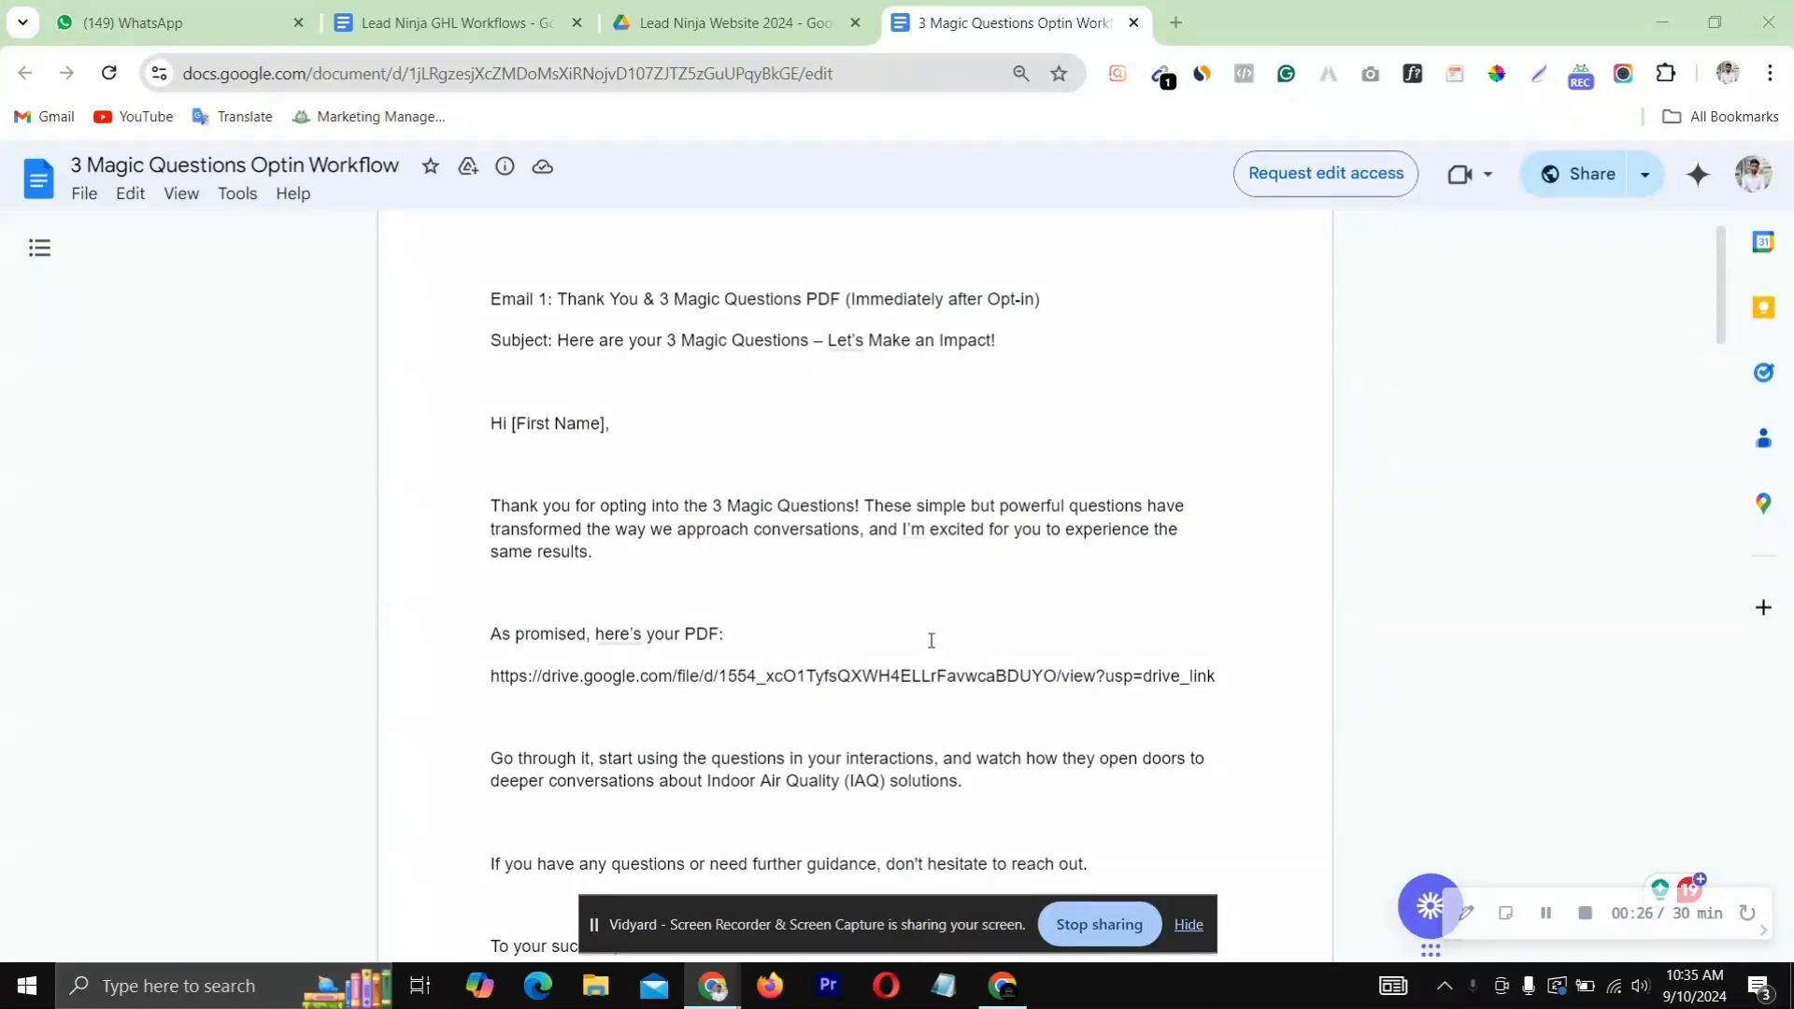
# Review the email drafts in the 3 Magic Questions Optin Workflow document, from Email 1 through Email 4
pyautogui.scroll(2, 931, 640)
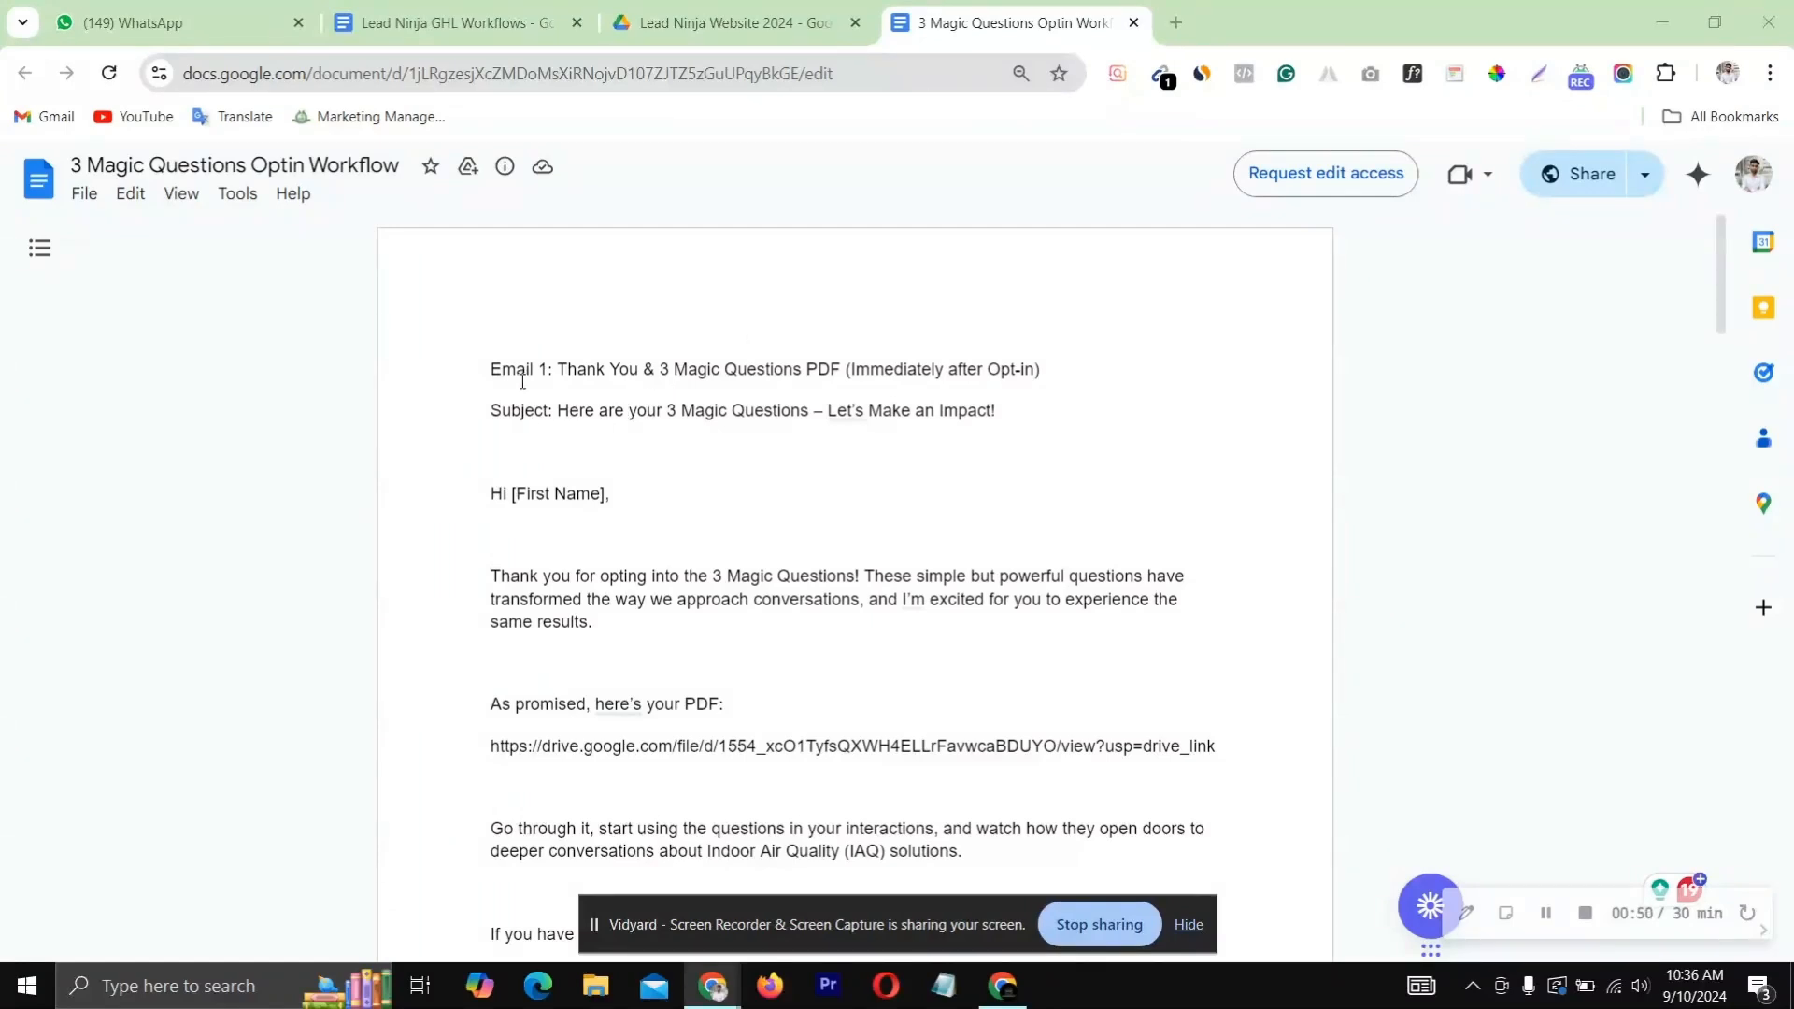
pyautogui.scroll(-20, 557, 525)
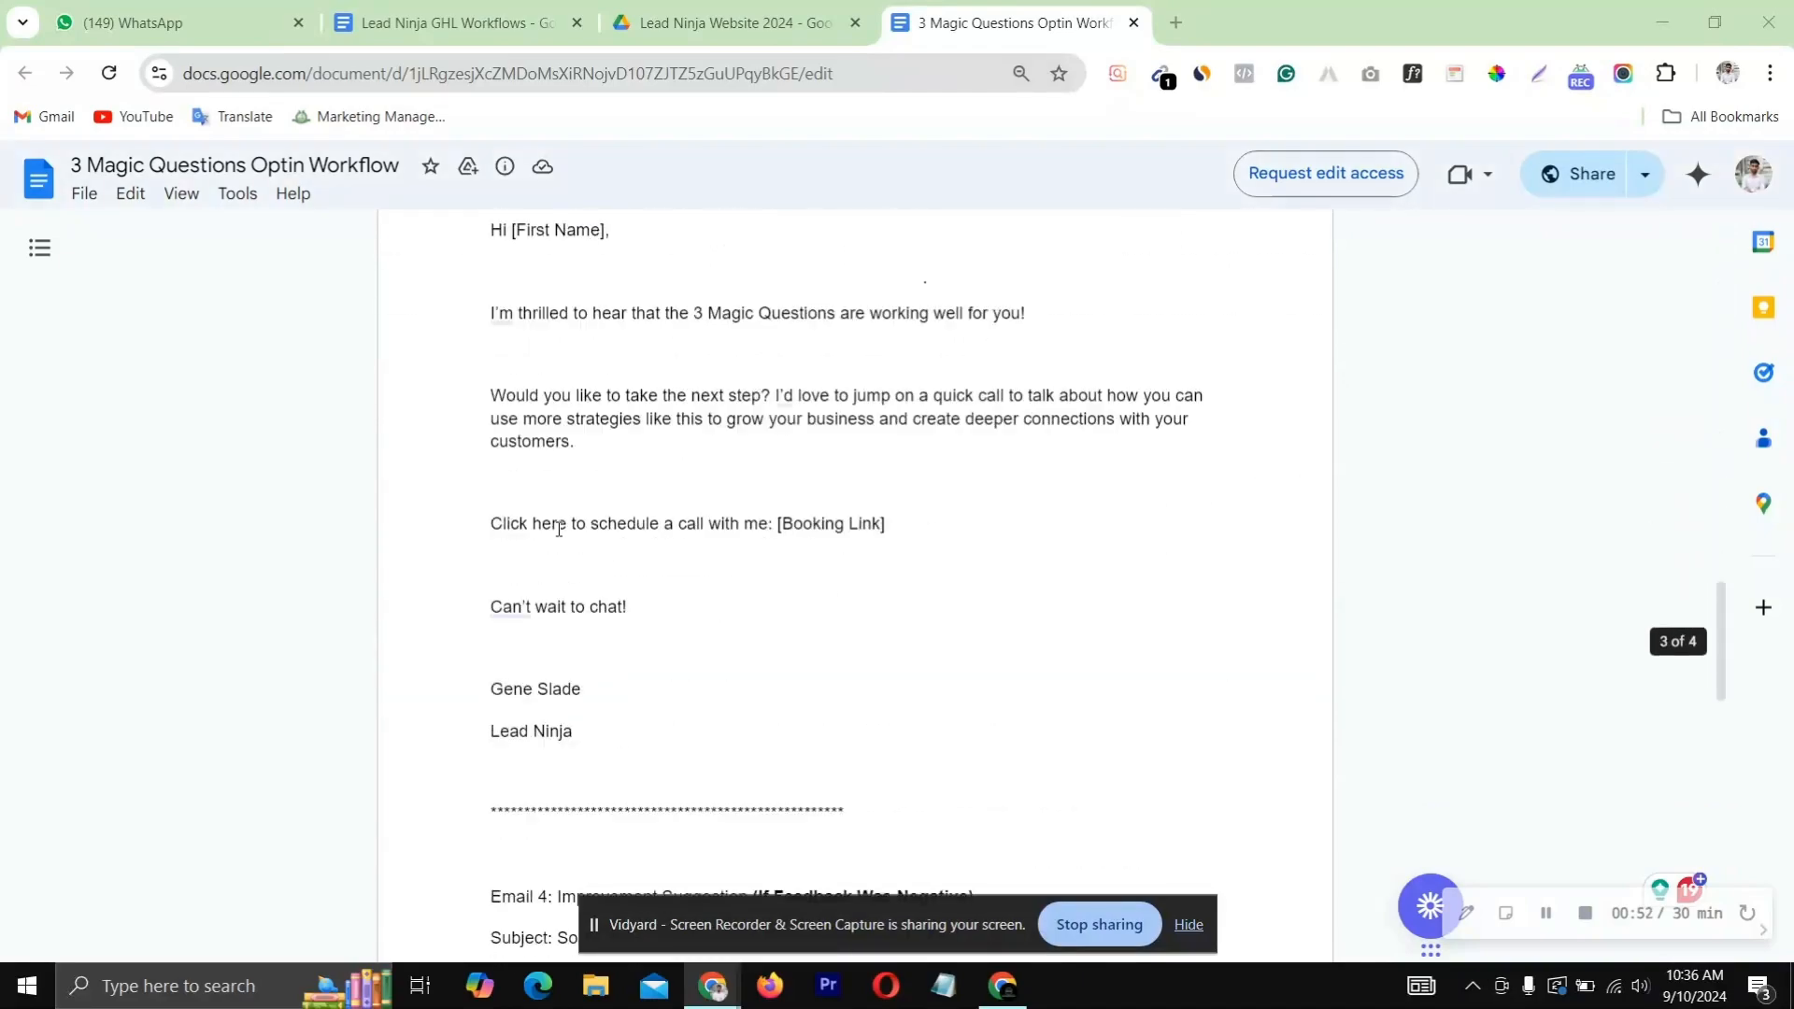
pyautogui.scroll(7, 558, 530)
pyautogui.scroll(-17, 559, 530)
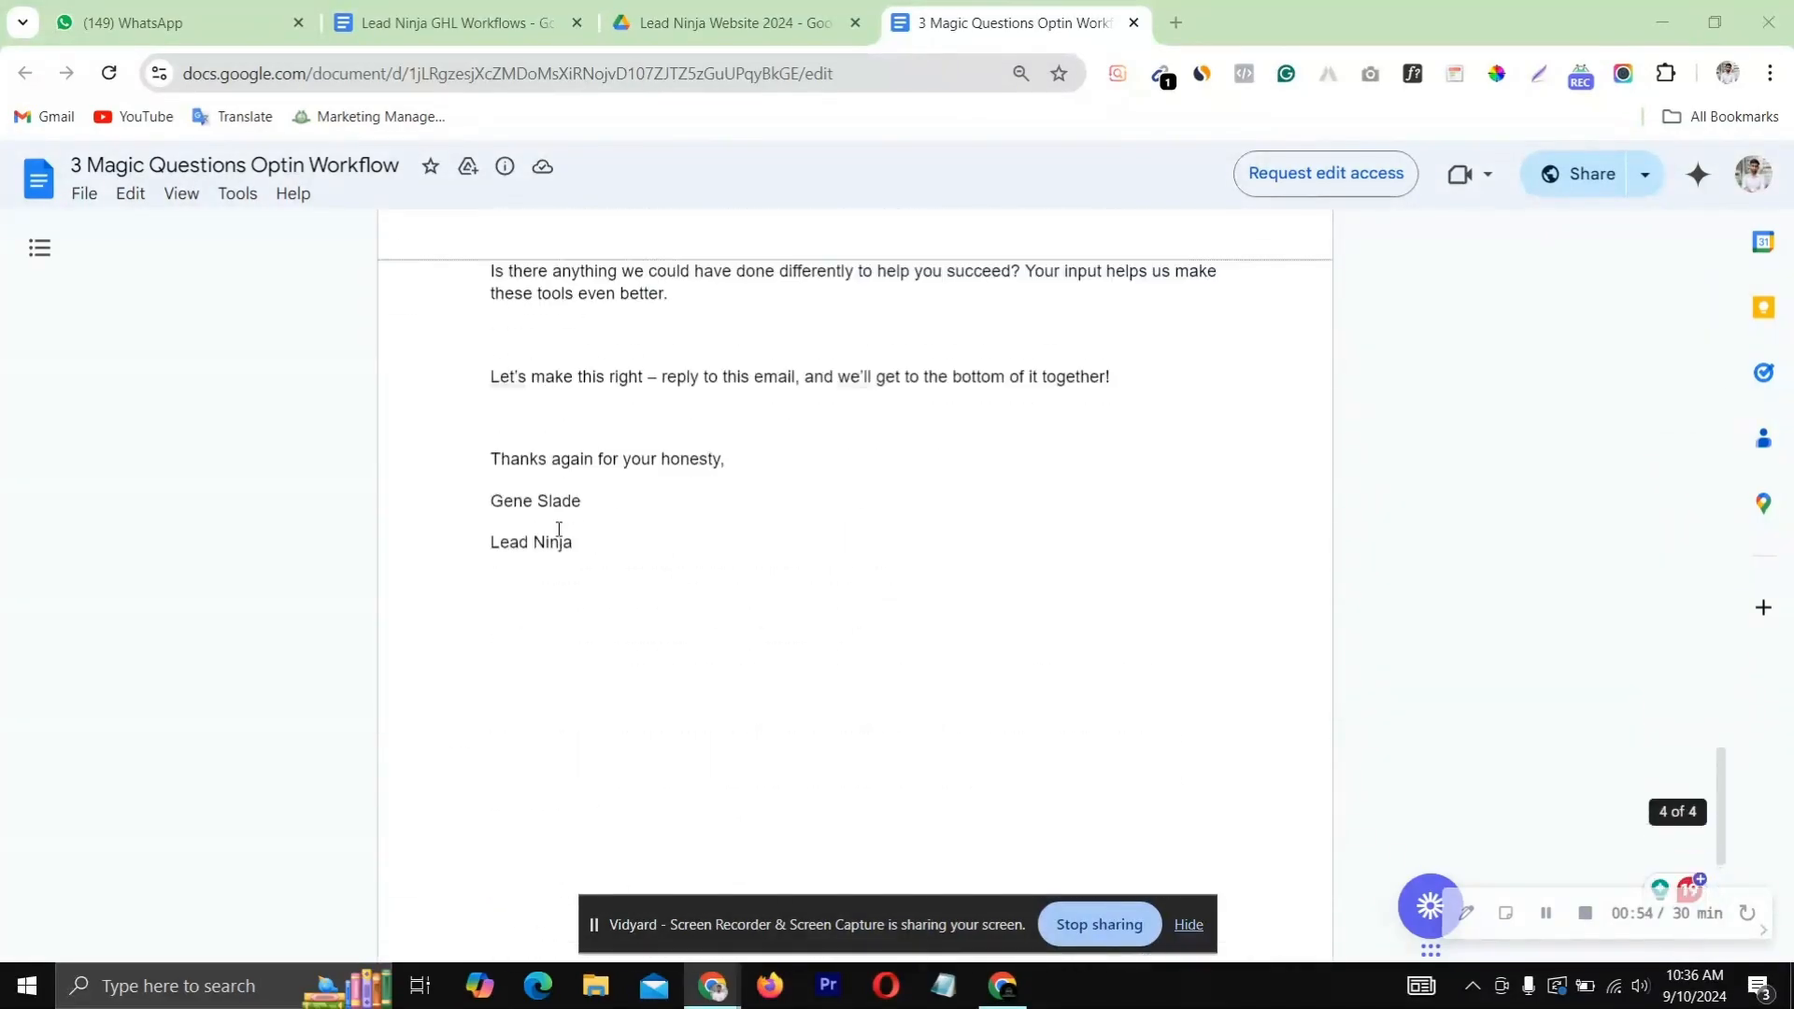
pyautogui.scroll(8, 559, 530)
pyautogui.scroll(-3, 559, 530)
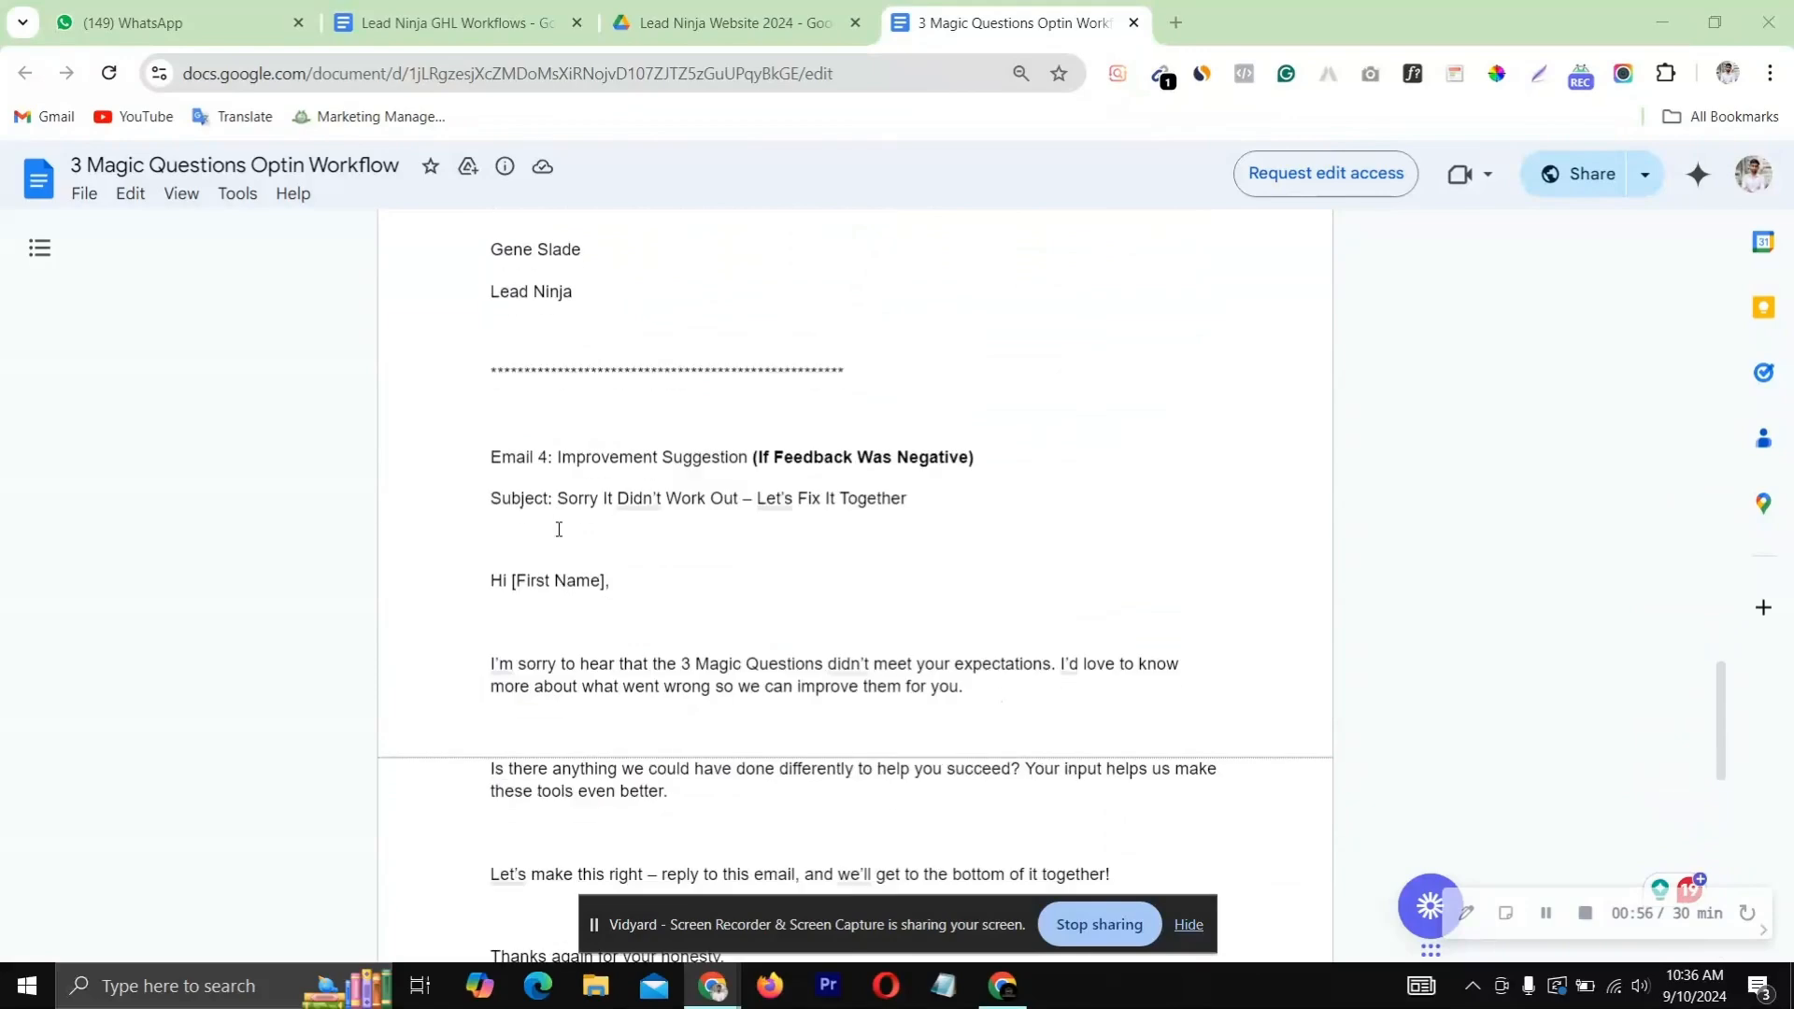
pyautogui.scroll(20, 559, 530)
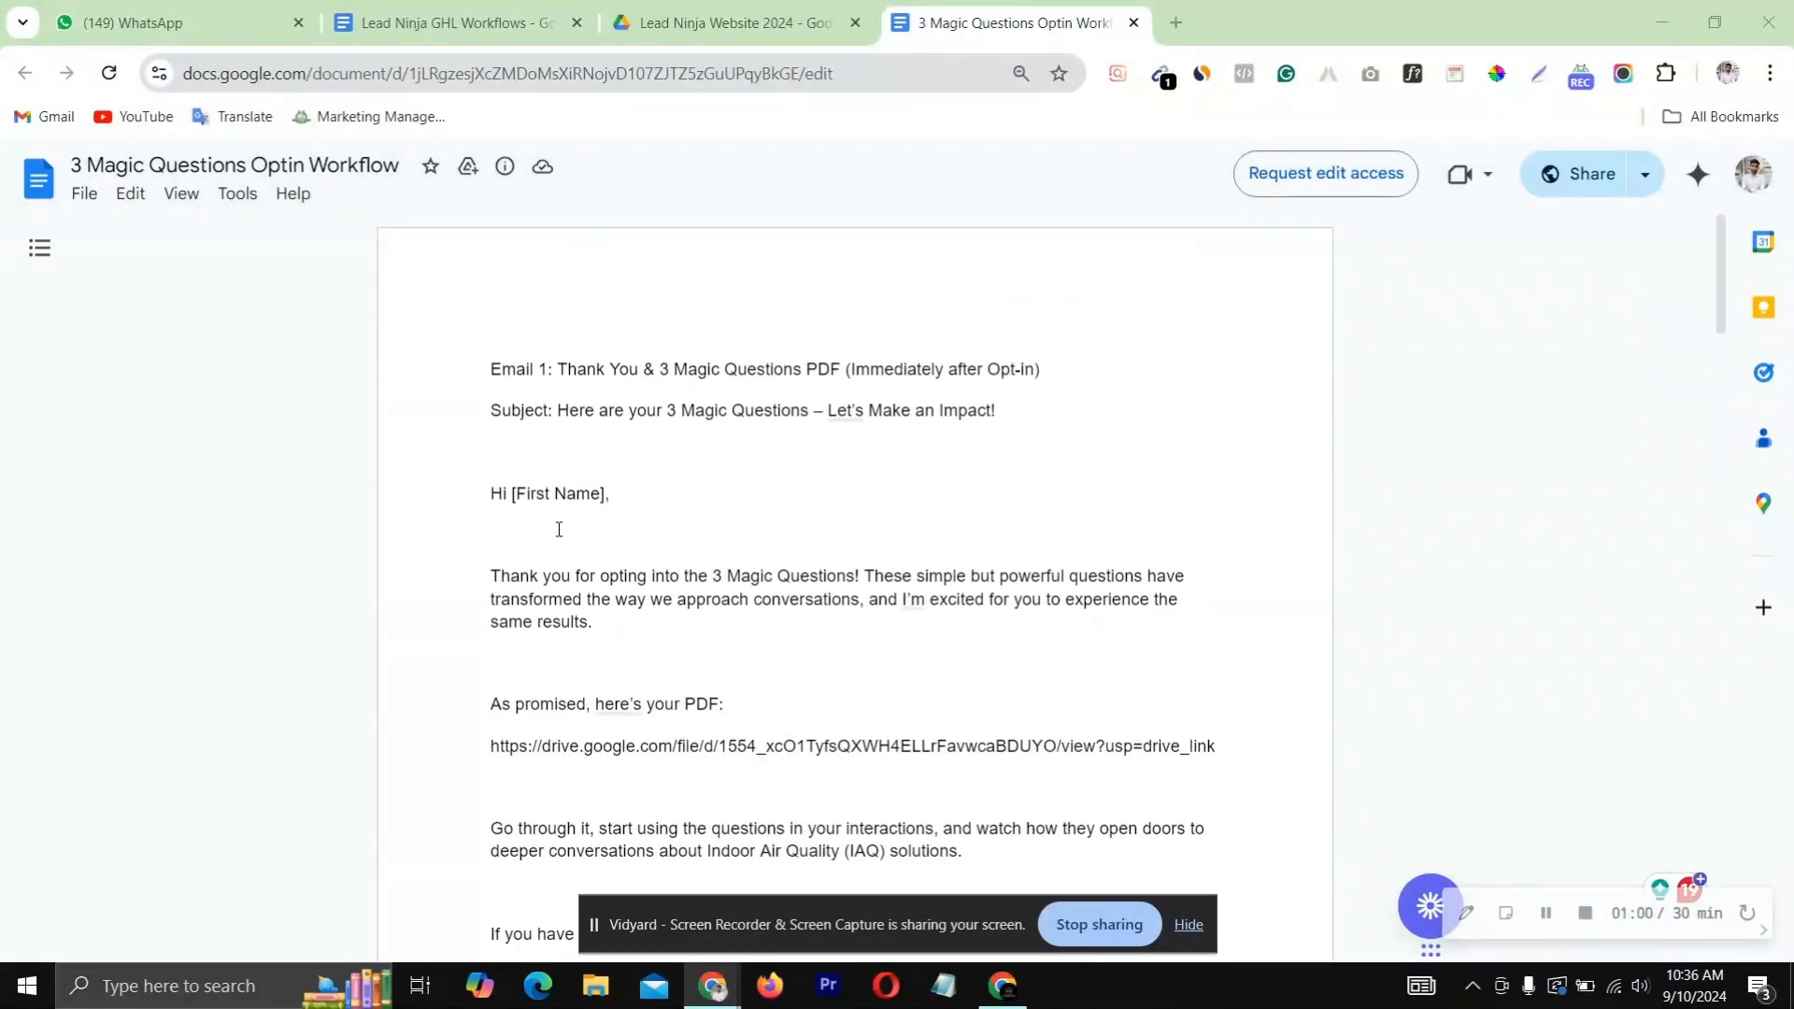
# Switch to GoHighLevel, leave the staff settings and look over the existing workflows in the Automation area
pyautogui.click(992, 995)
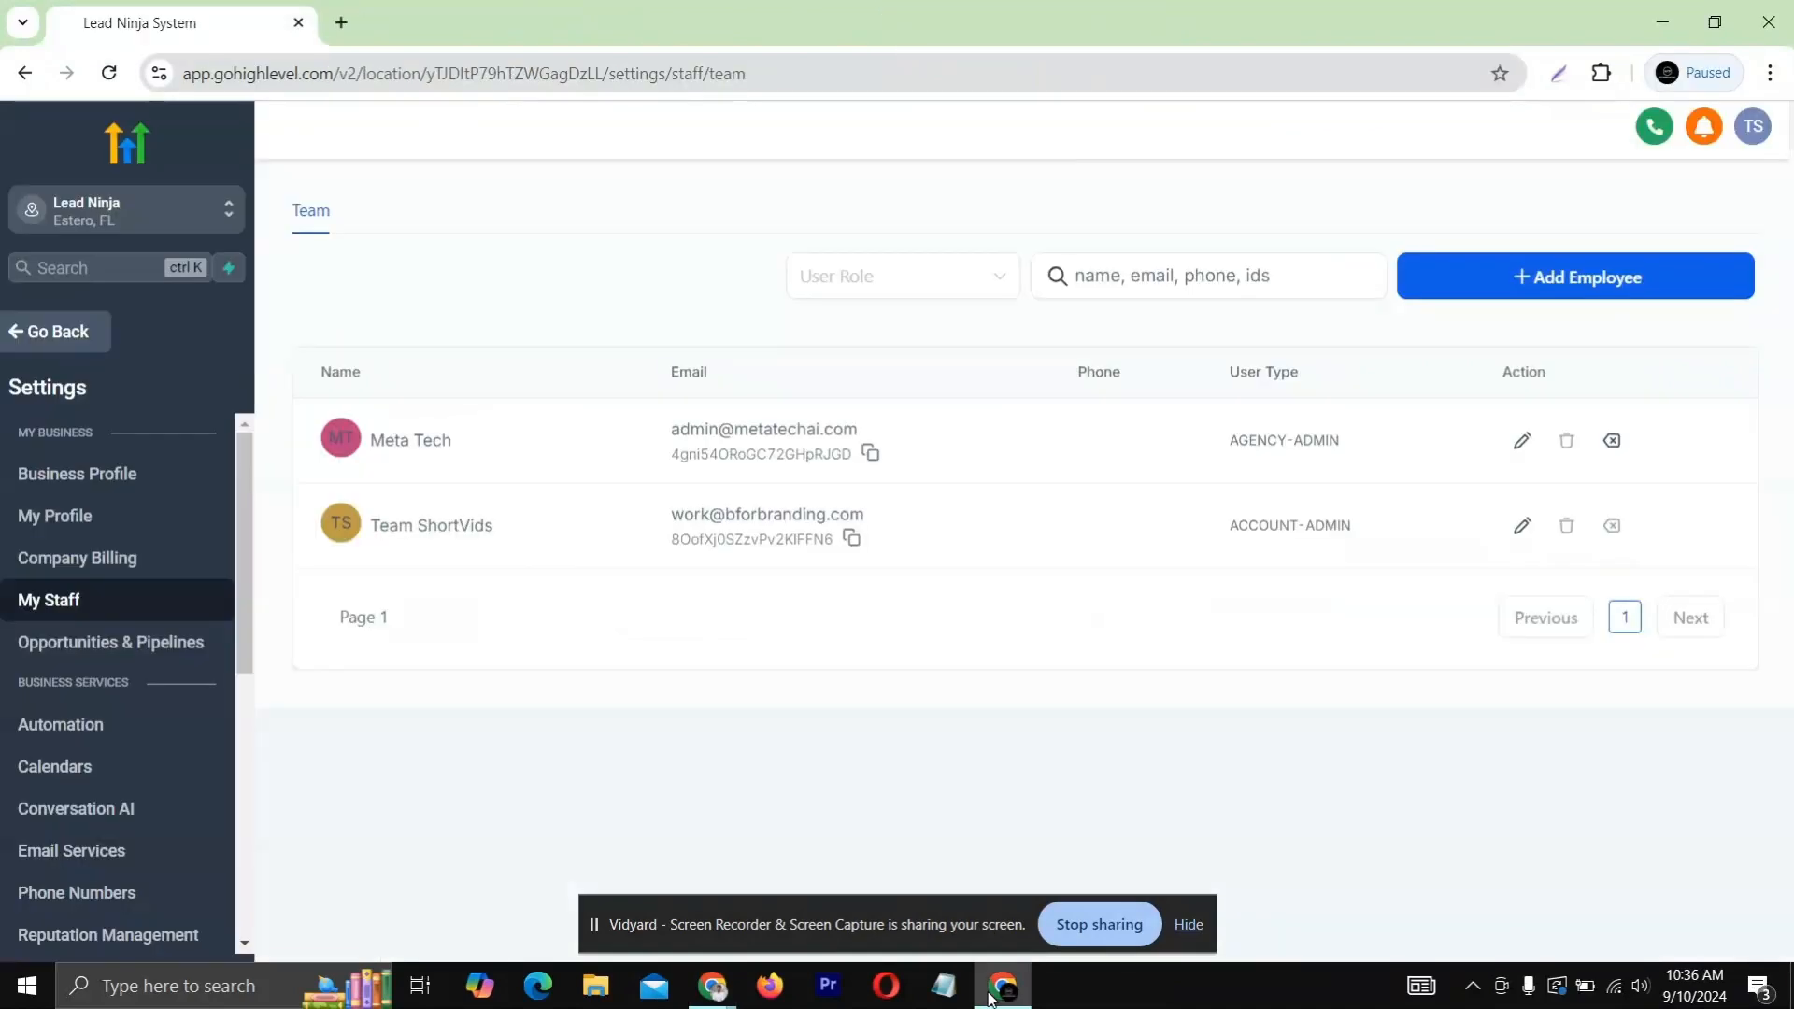
pyautogui.click(45, 337)
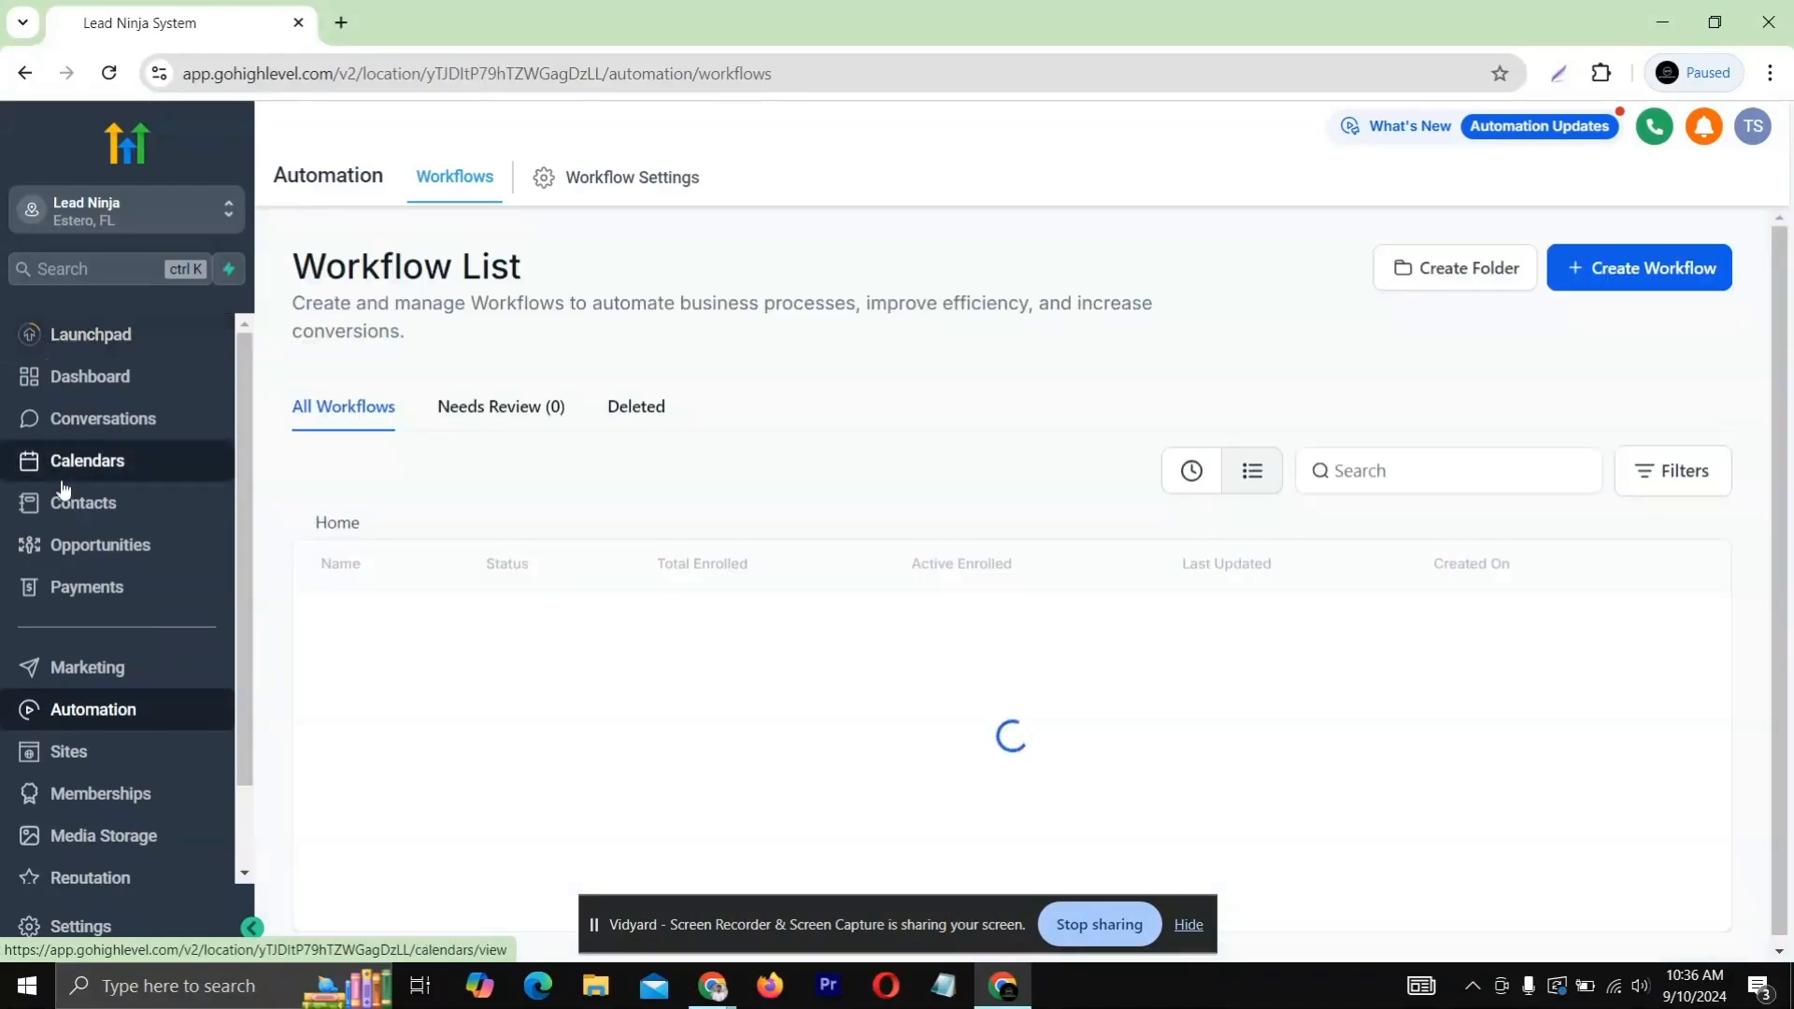
pyautogui.scroll(-1, 65, 542)
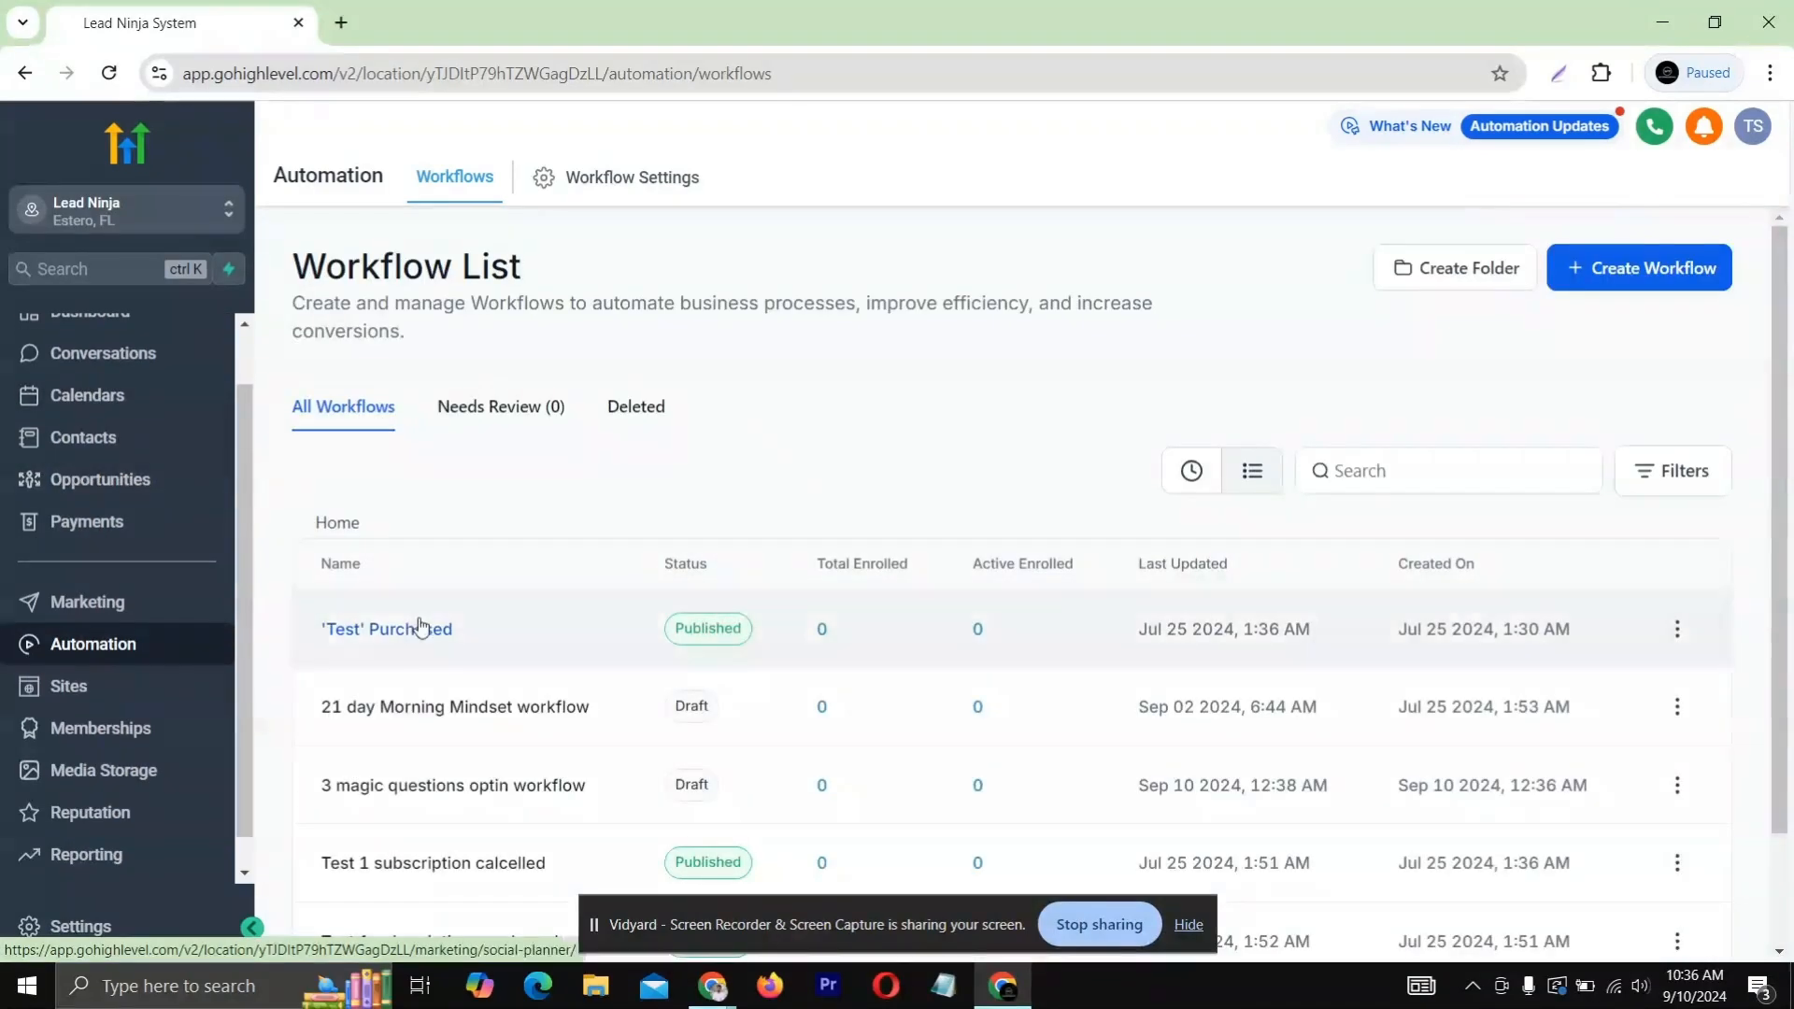
pyautogui.scroll(-2, 417, 620)
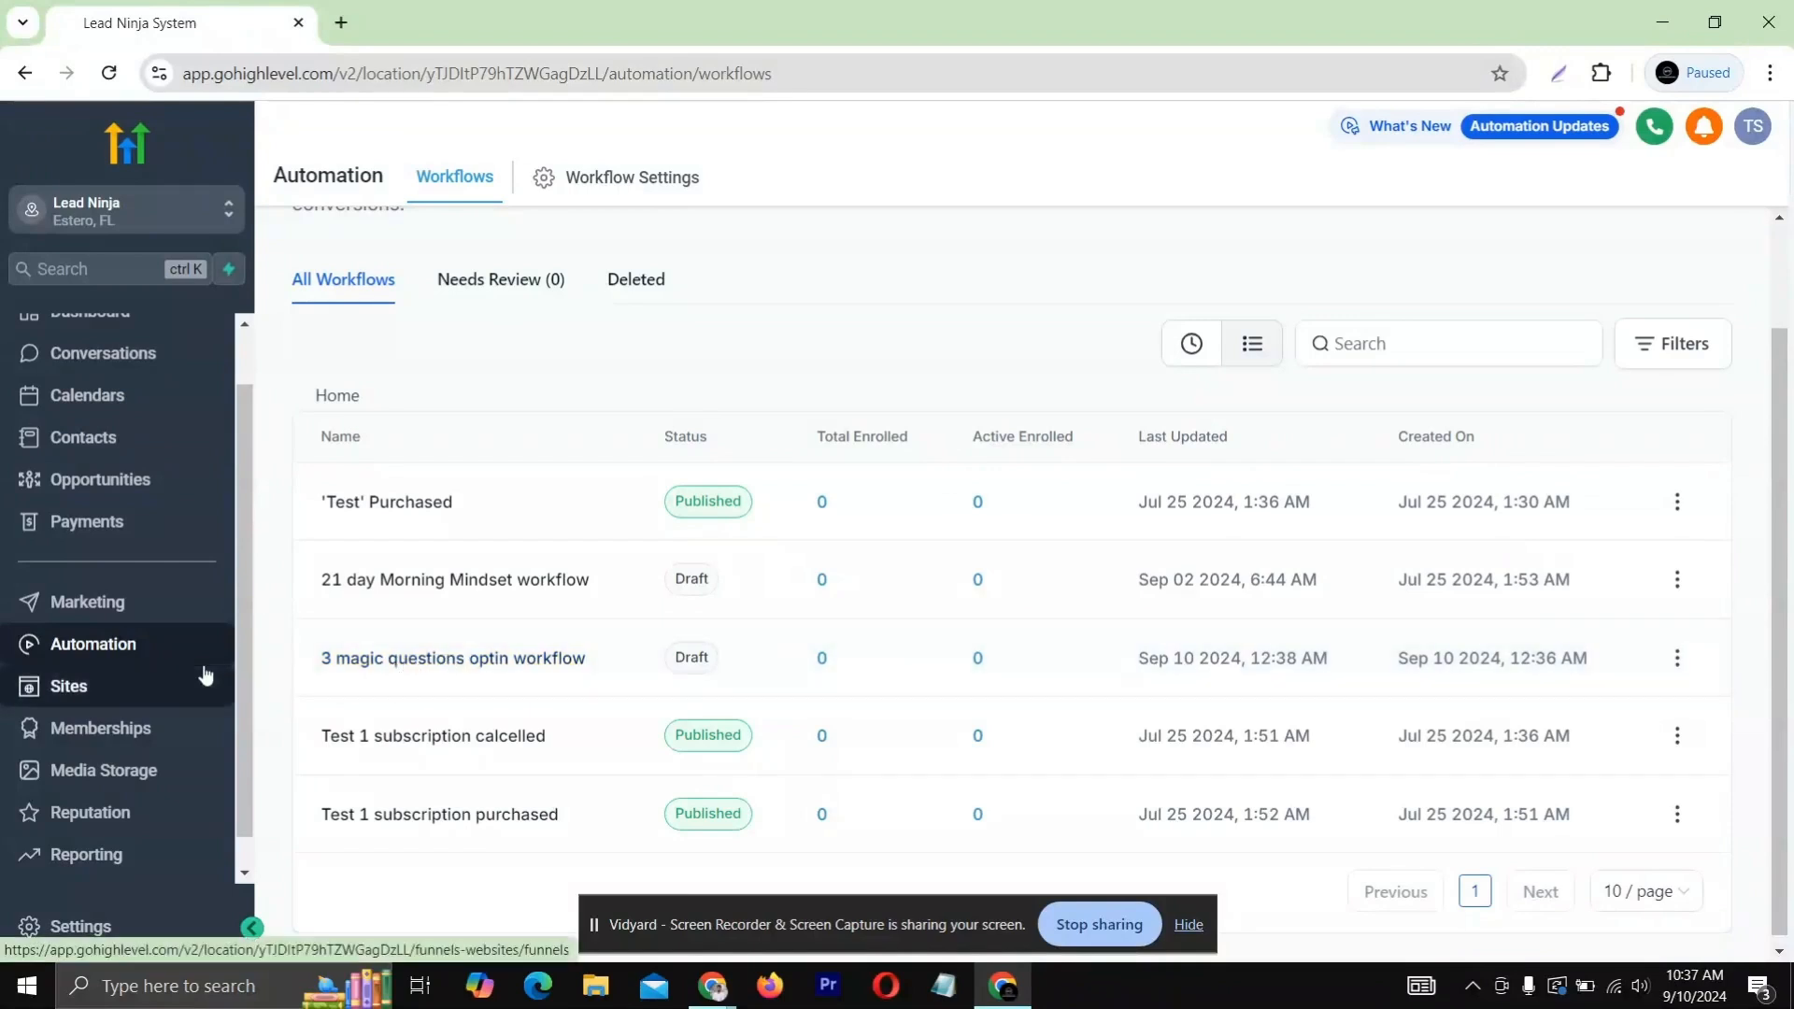
# Open the Forms area under Sites and create a new form from scratch
pyautogui.click(67, 692)
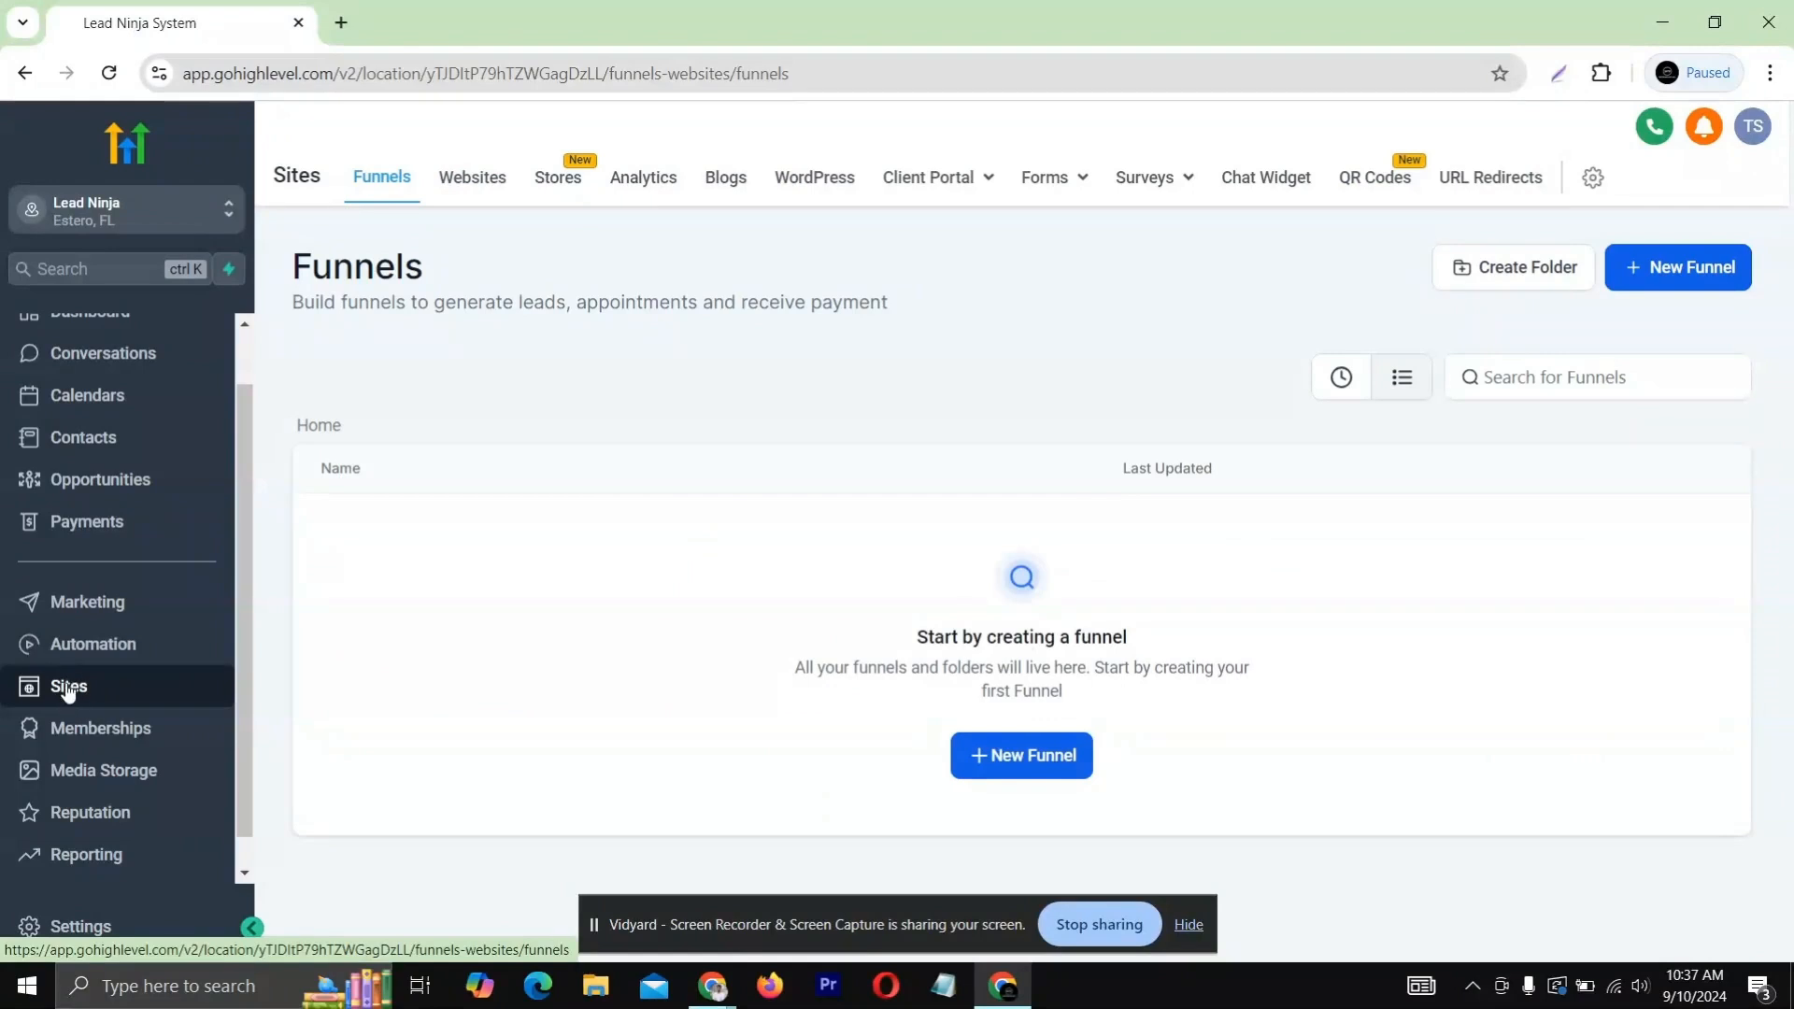
pyautogui.click(1044, 174)
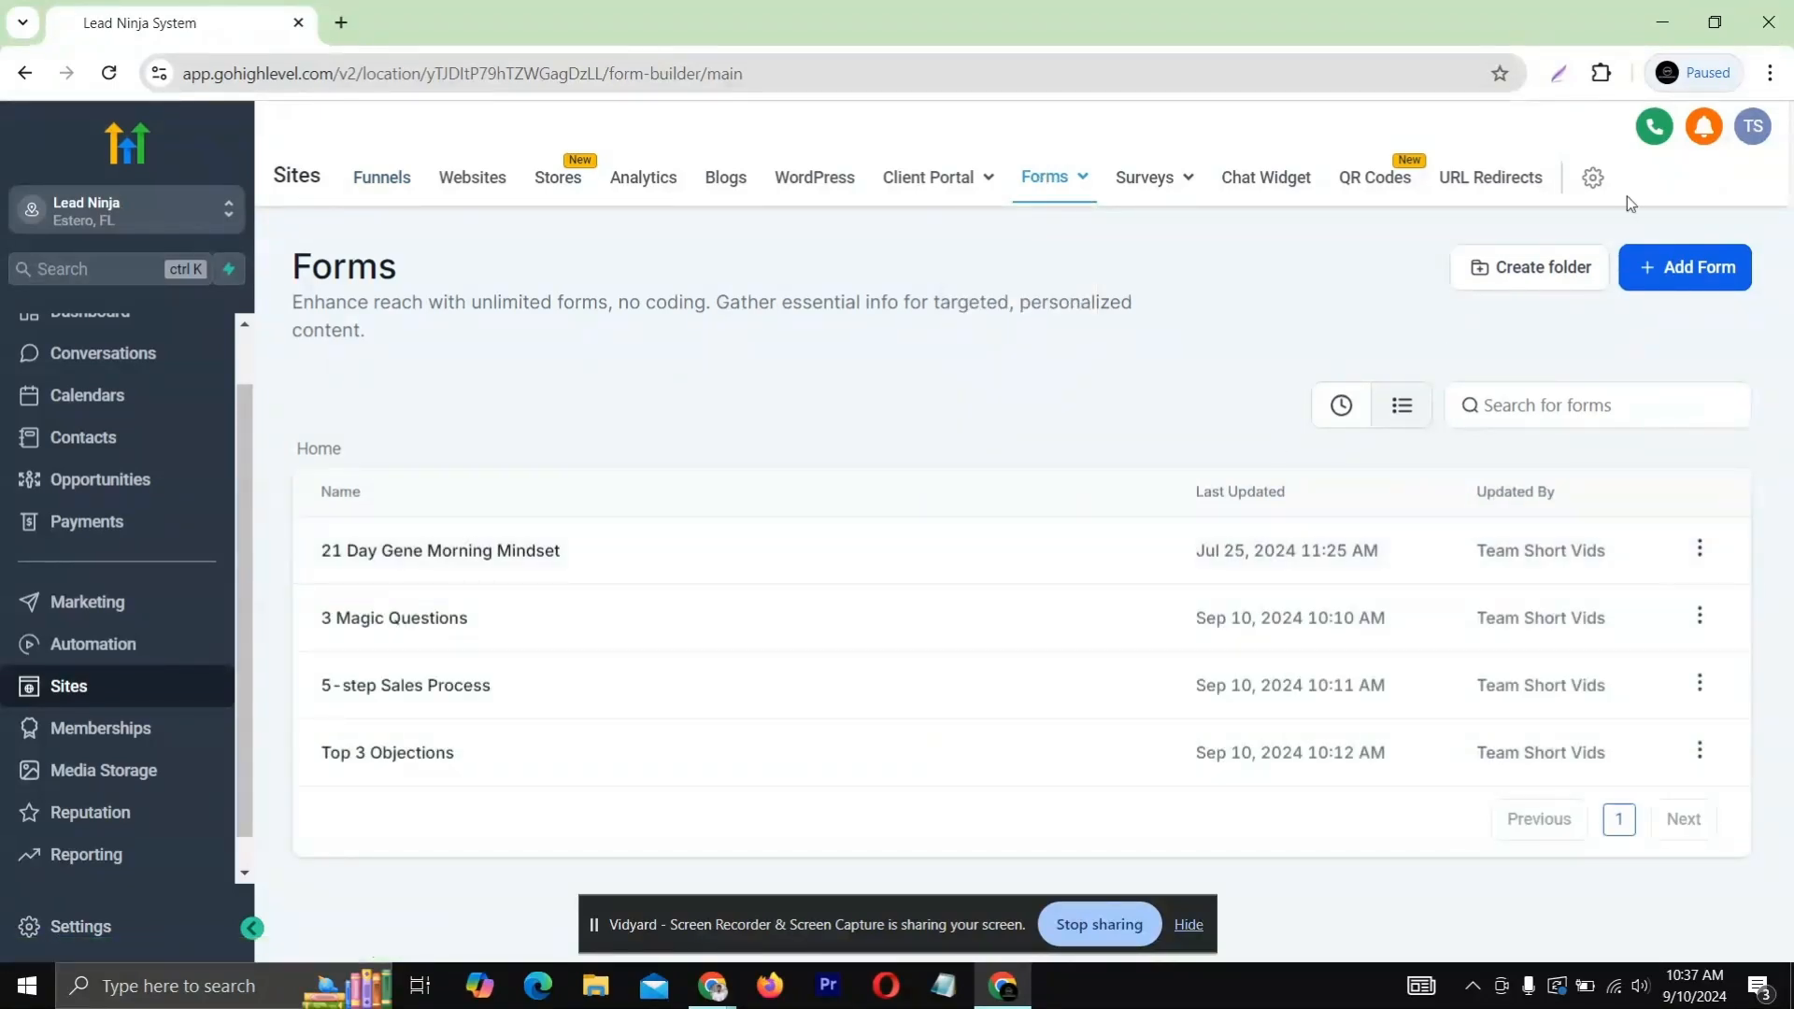
pyautogui.click(1699, 268)
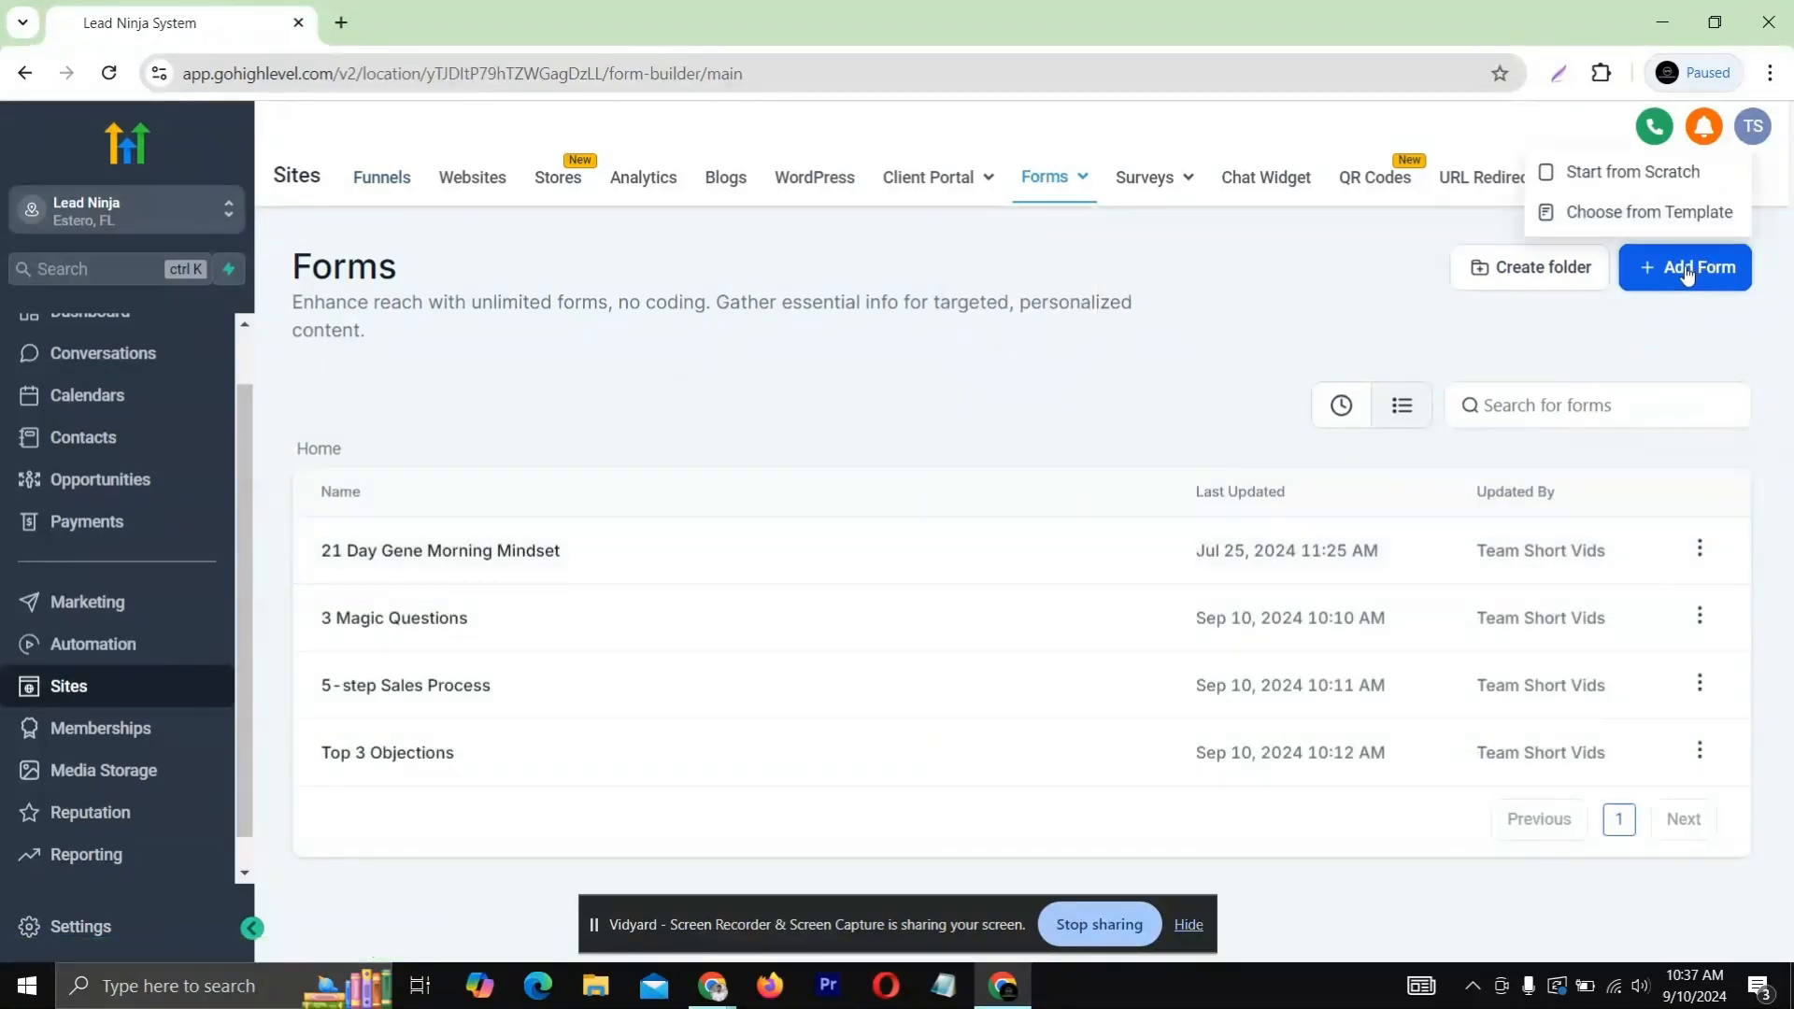
pyautogui.click(1607, 178)
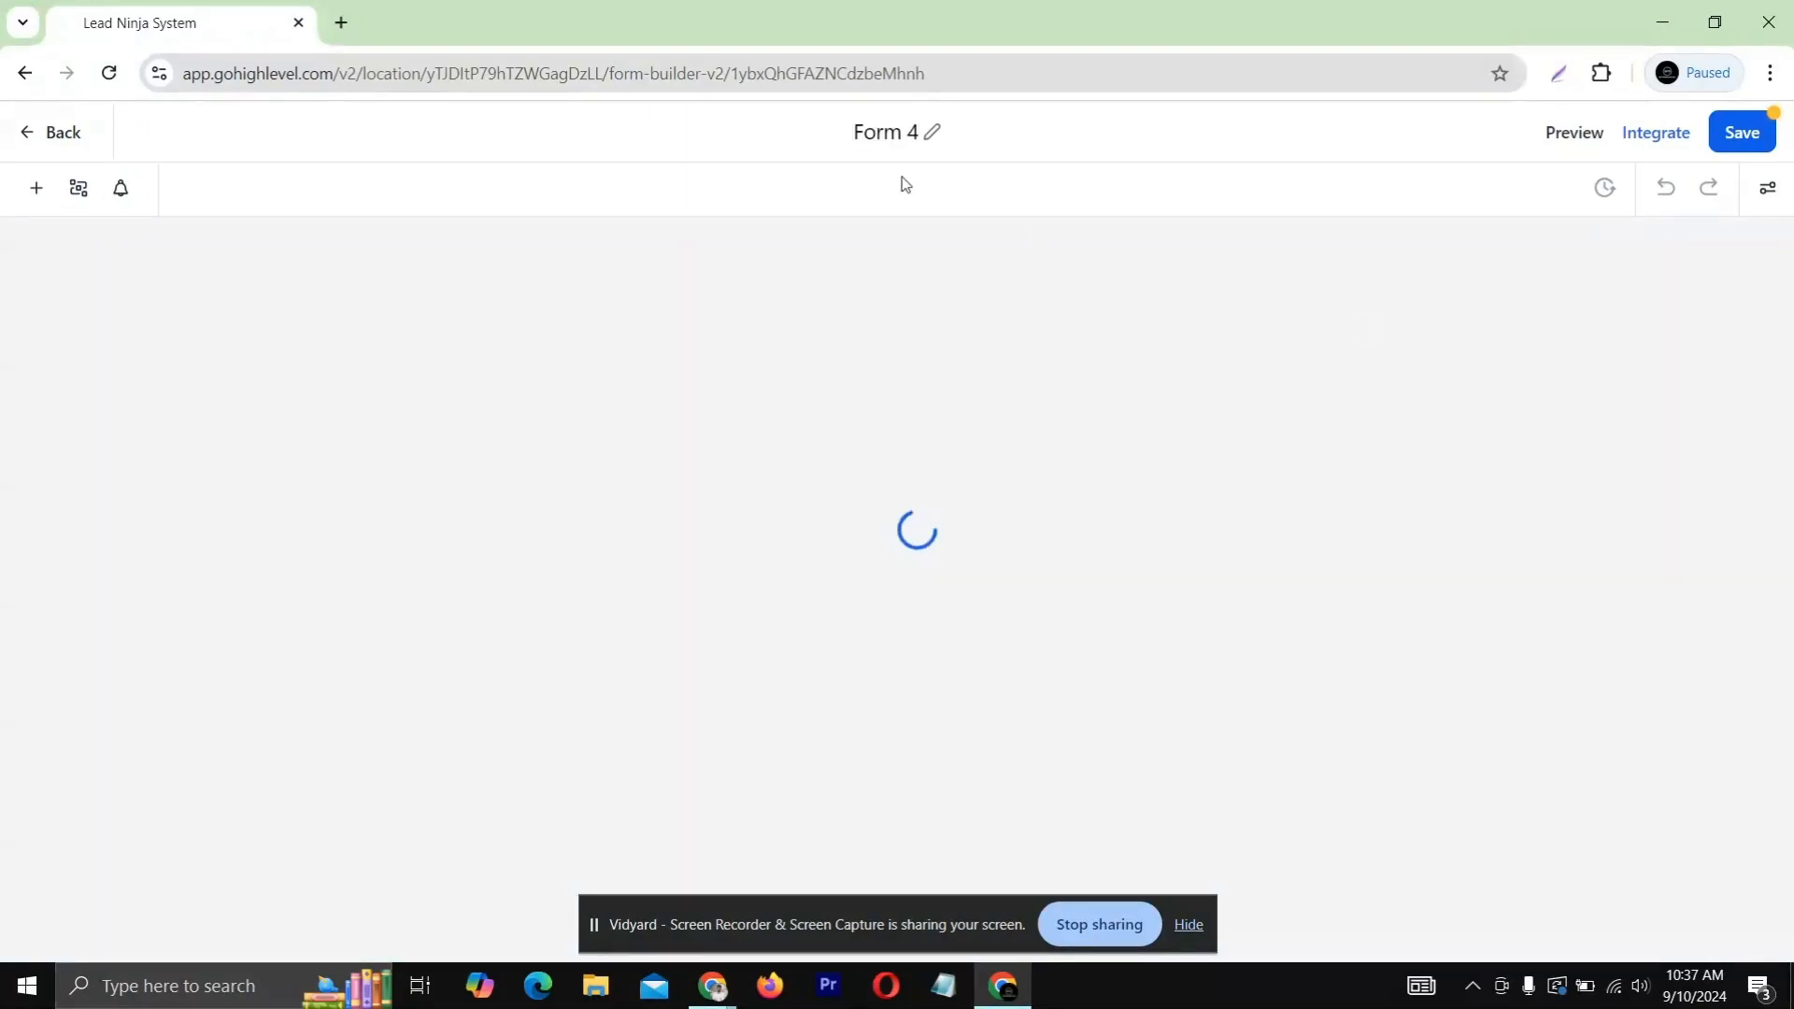
# Title the new form "3 magic questions" and leave the form builder, discarding the unsaved work
pyautogui.doubleClick(905, 131)
pyautogui.hotkey('ctrl', 'a')
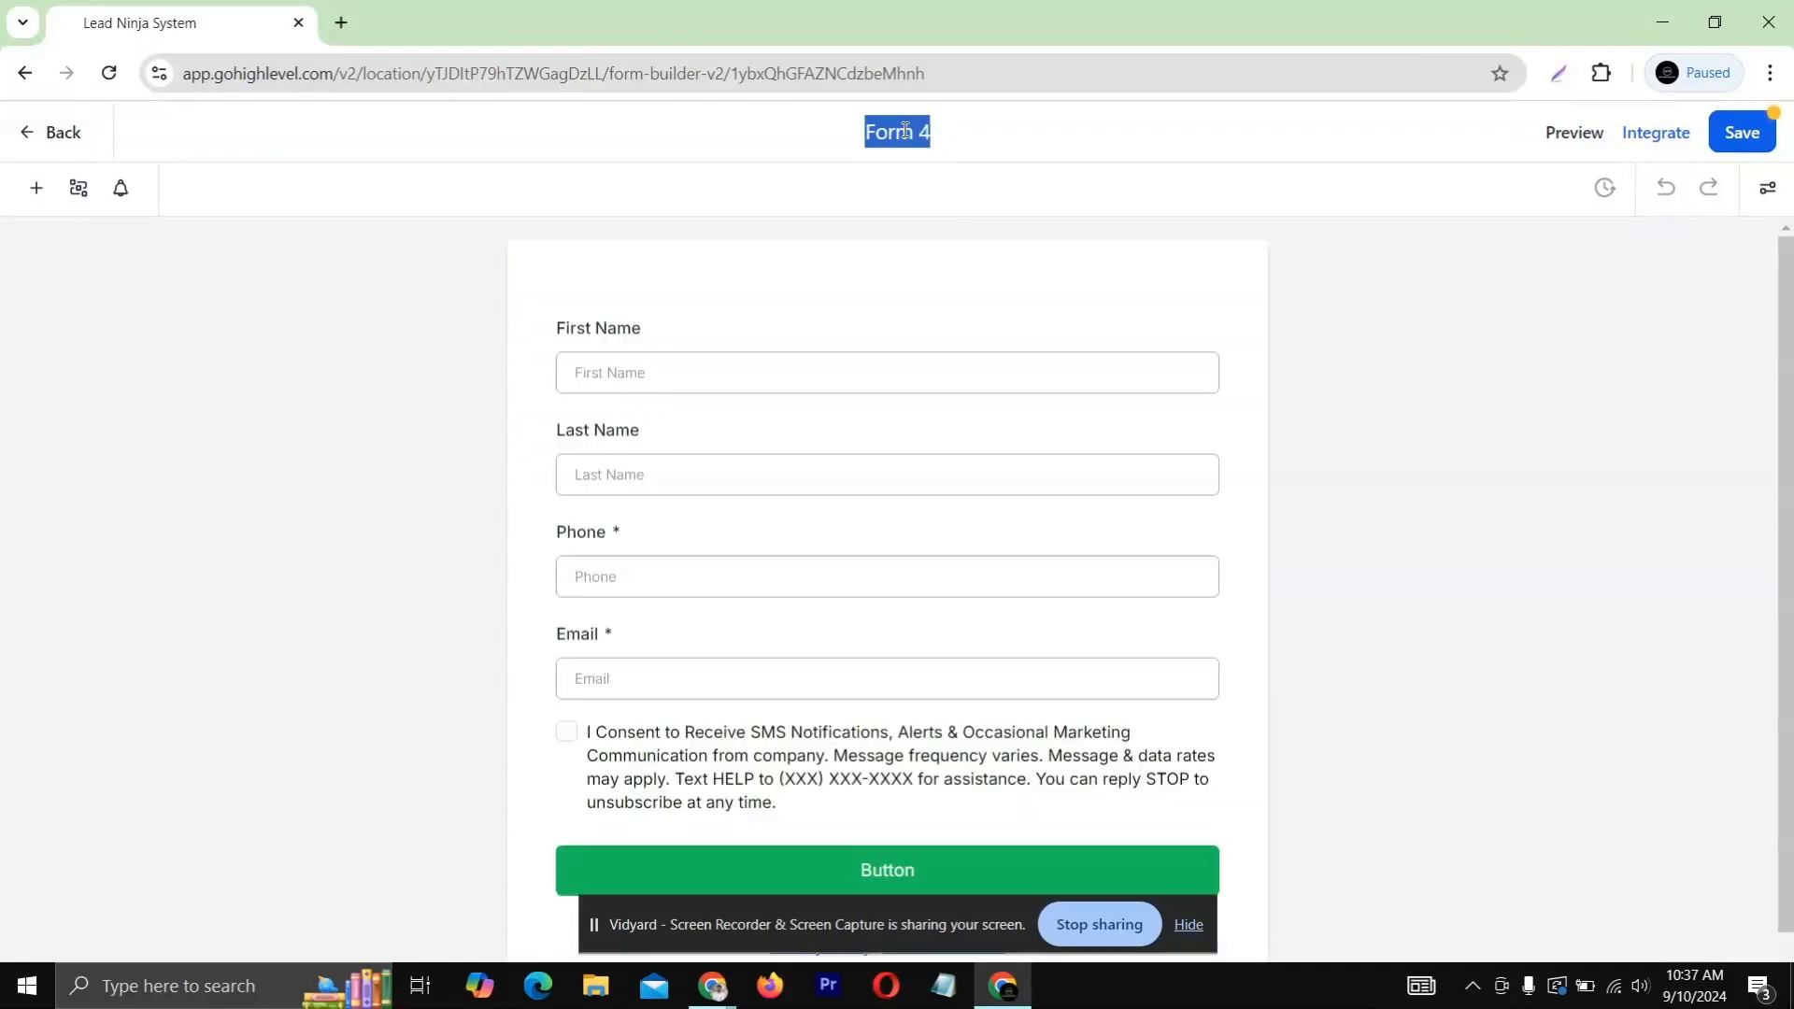
pyautogui.write('3 magi')
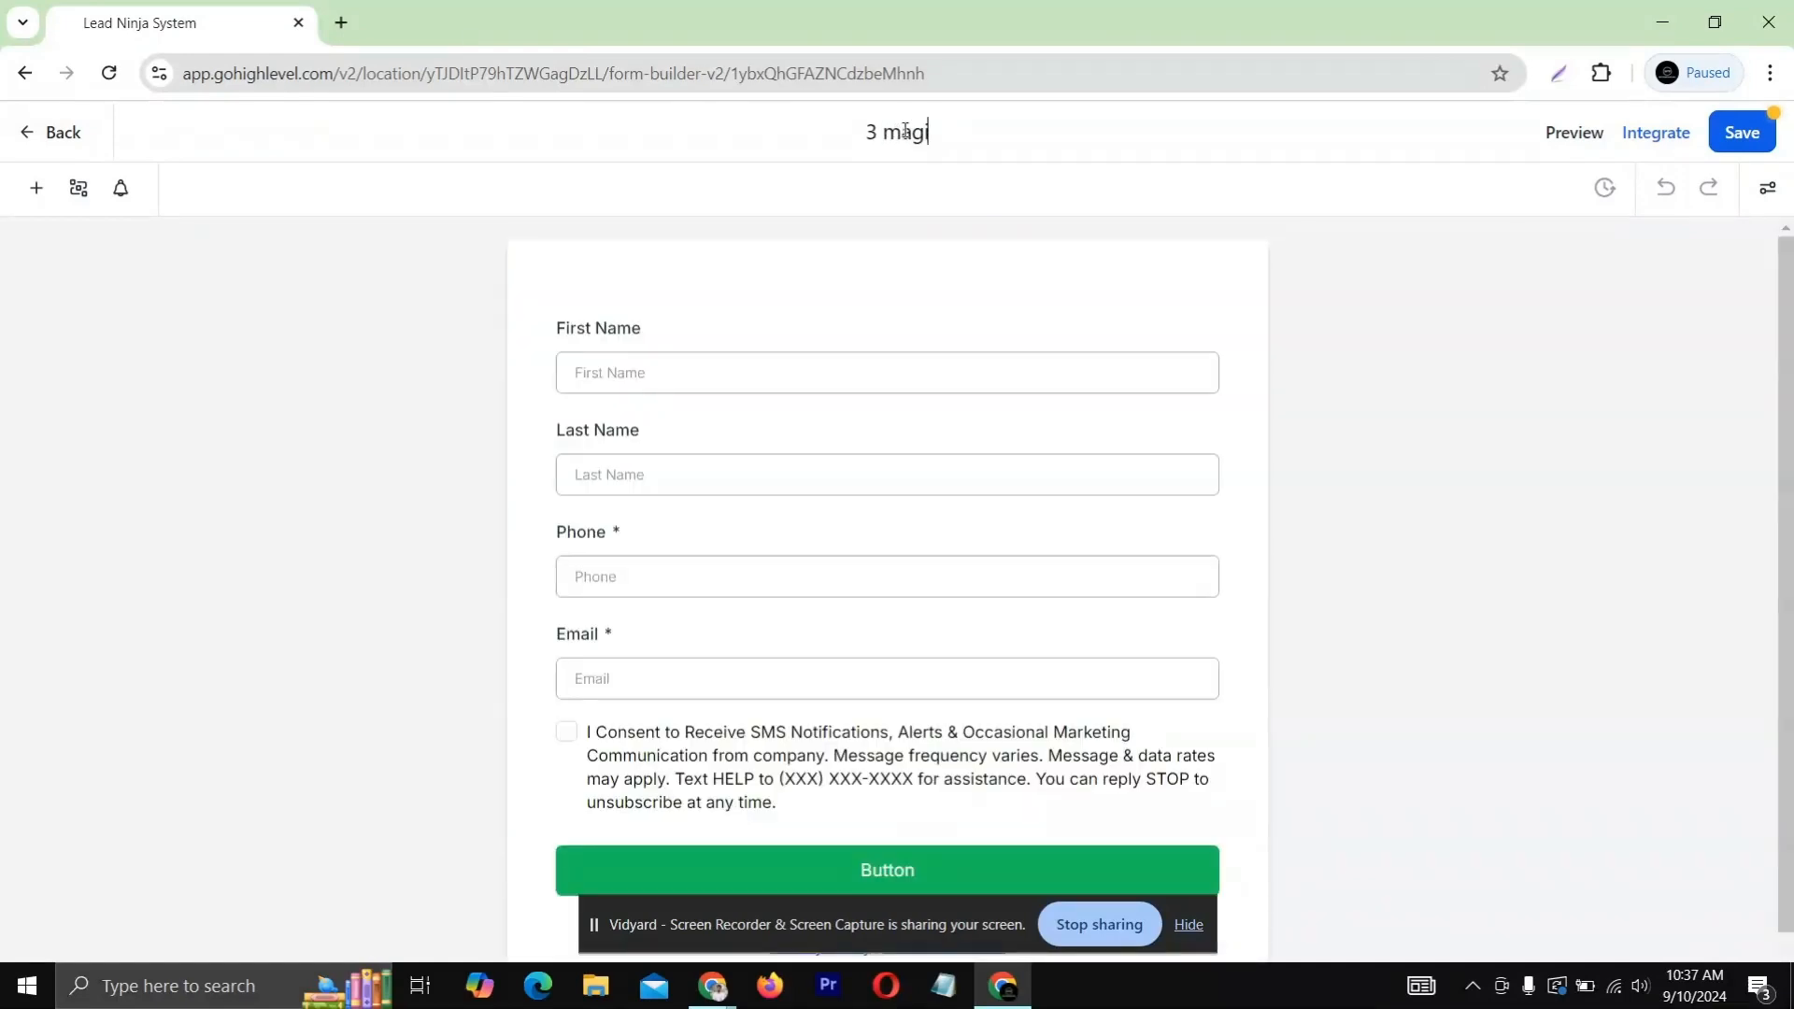
pyautogui.write('c questions')
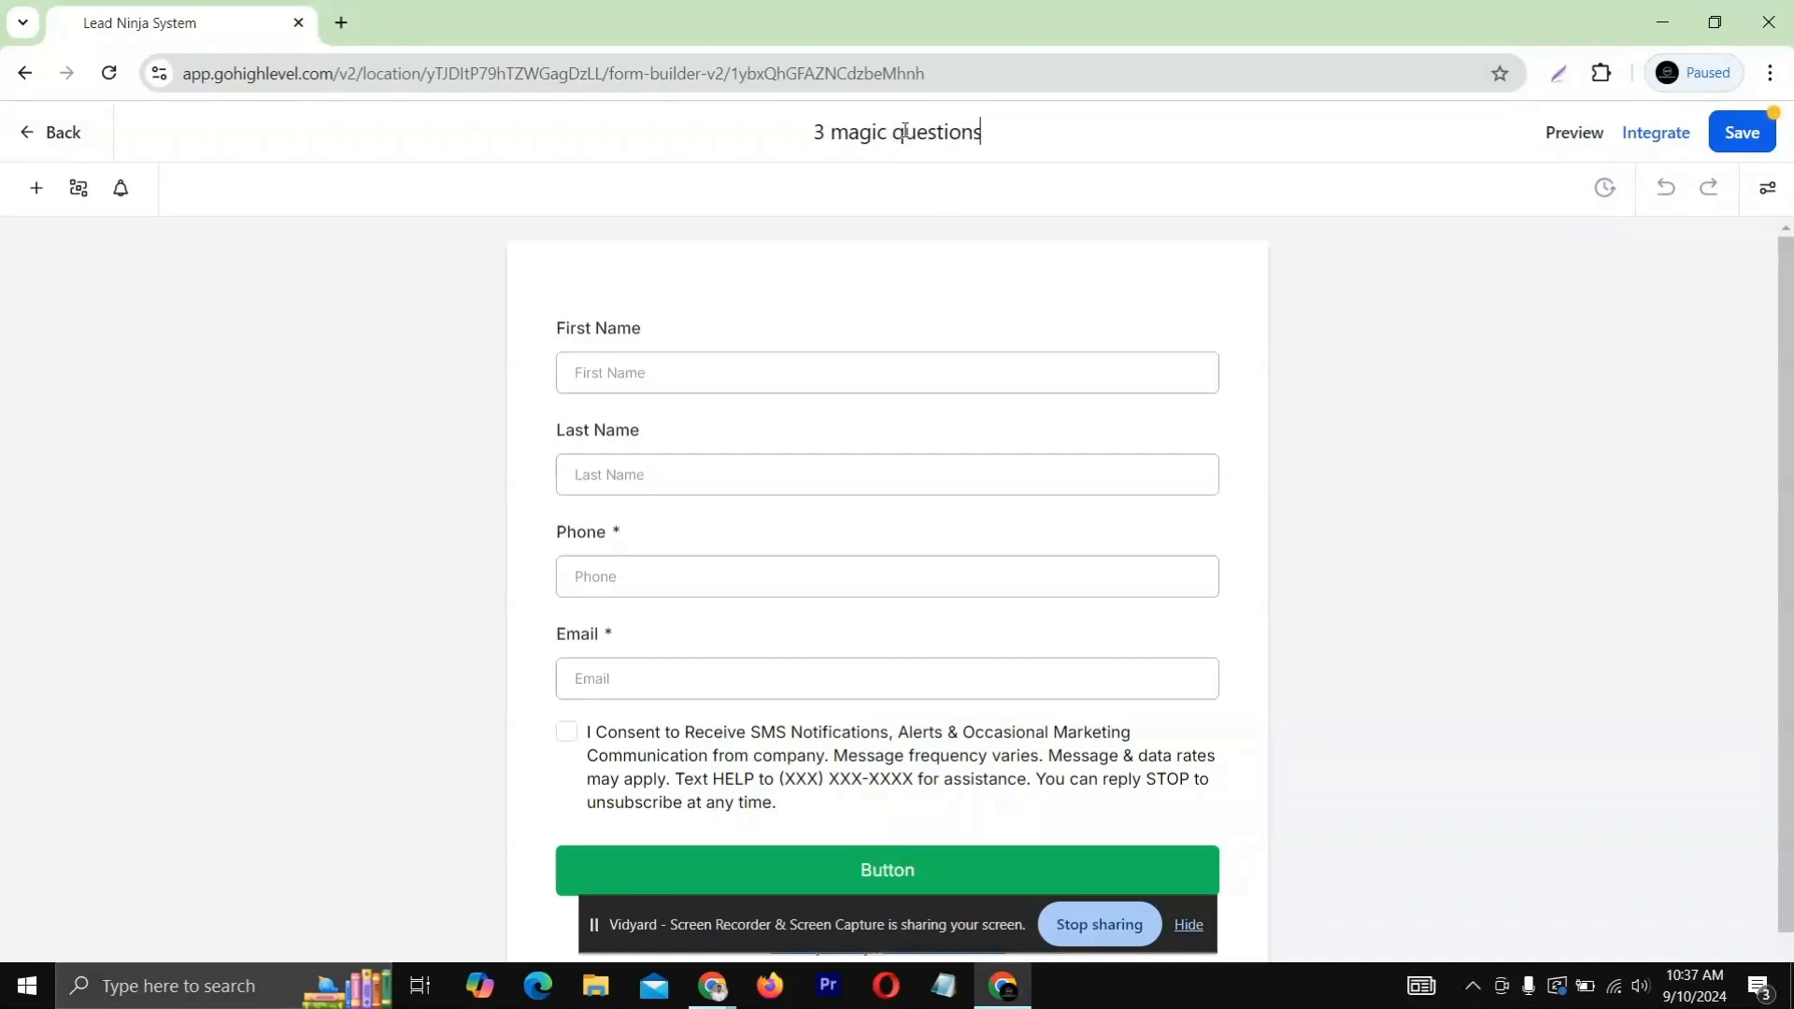
pyautogui.scroll(-1, 727, 452)
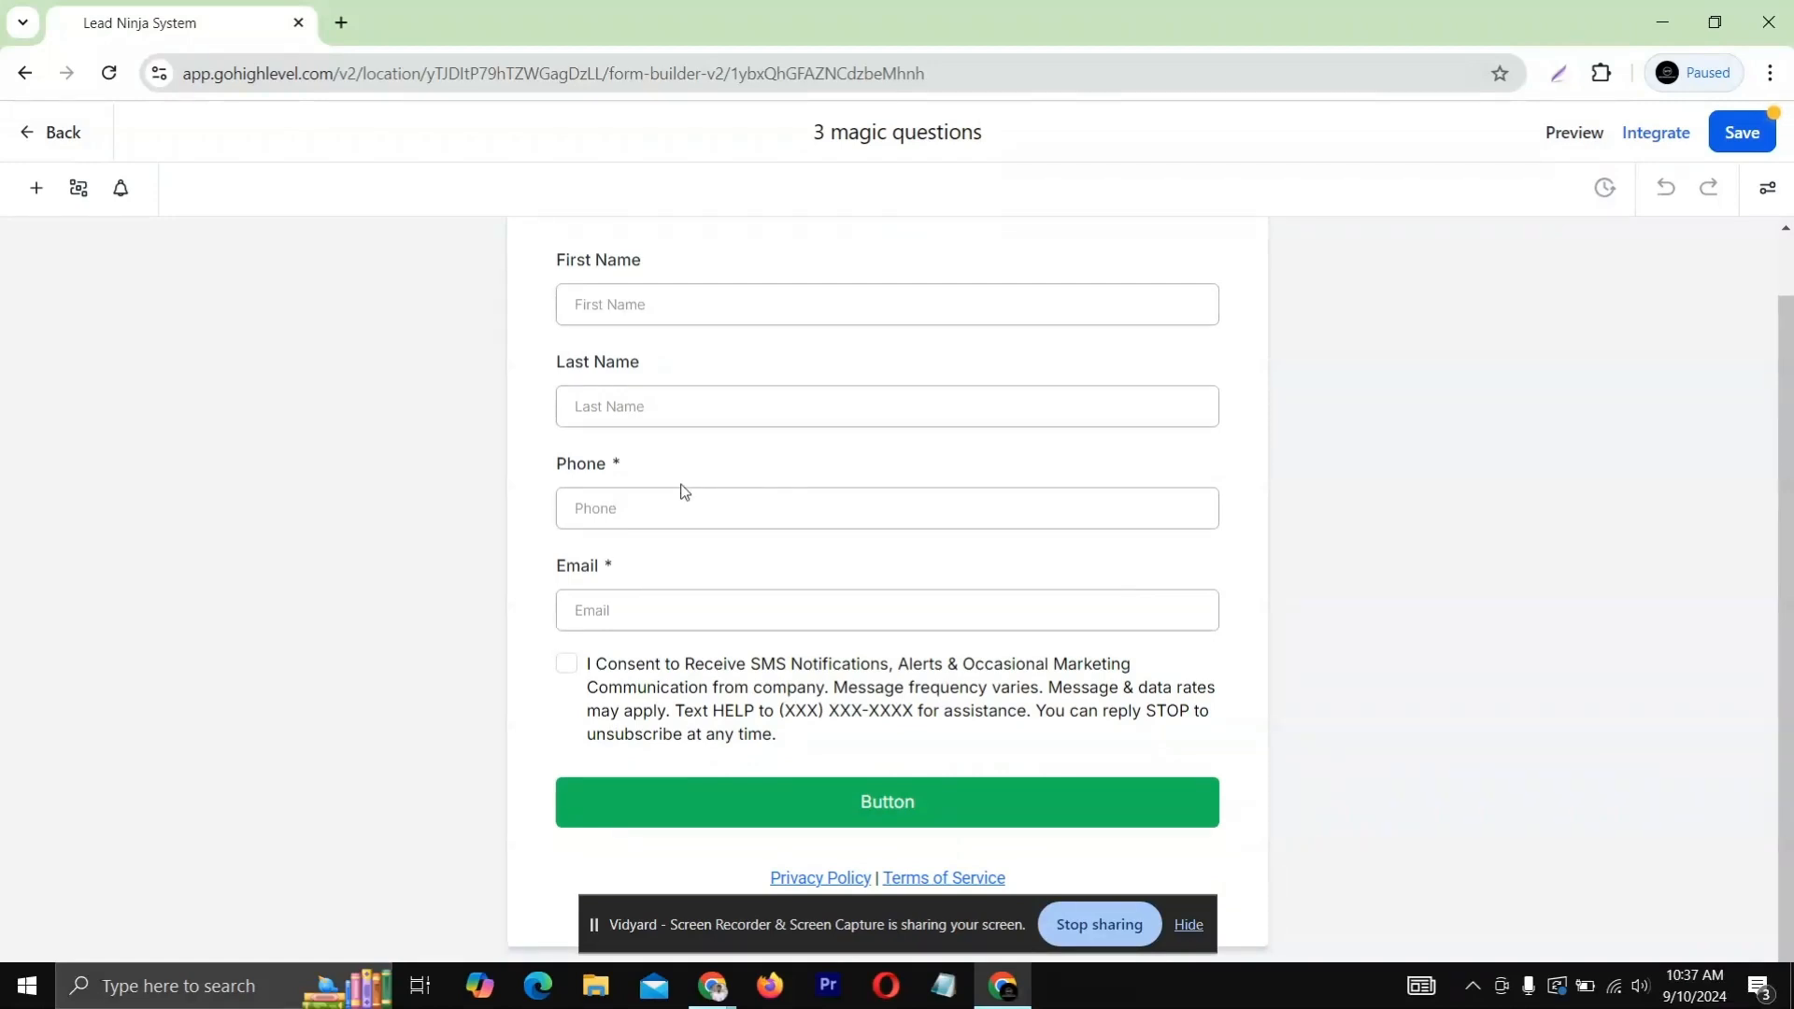
pyautogui.scroll(1, 684, 493)
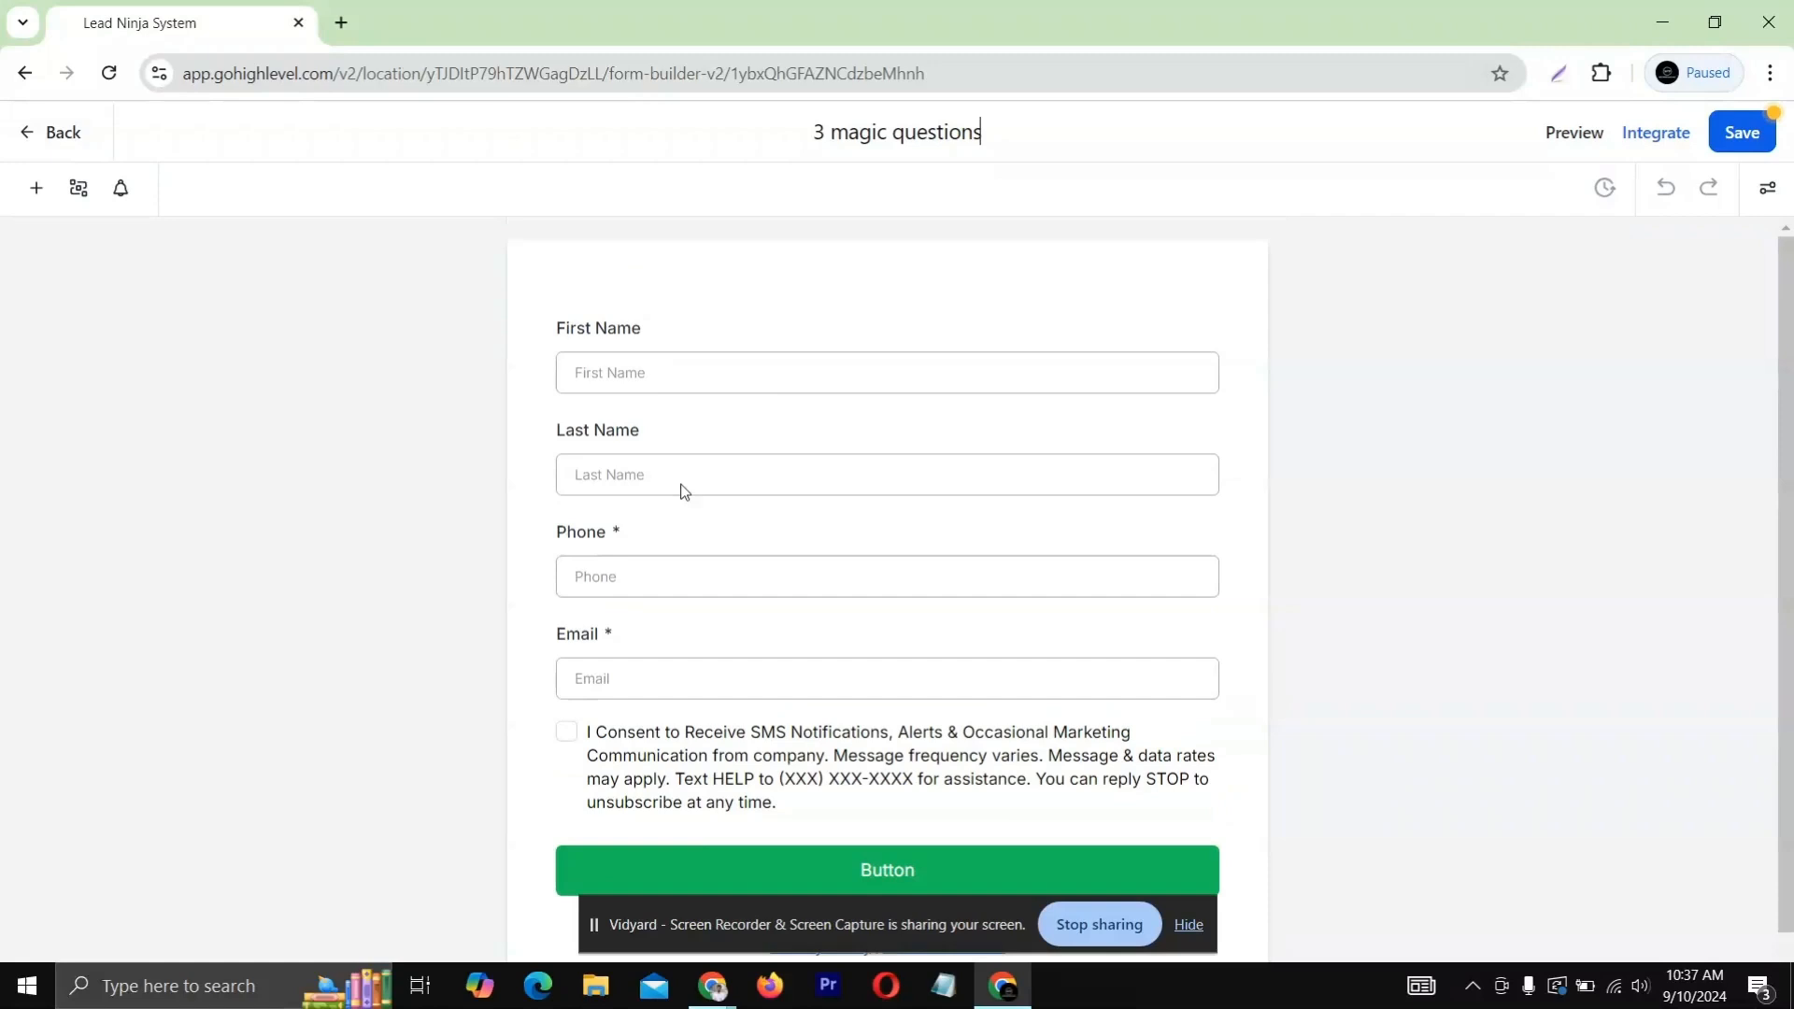
pyautogui.click(23, 133)
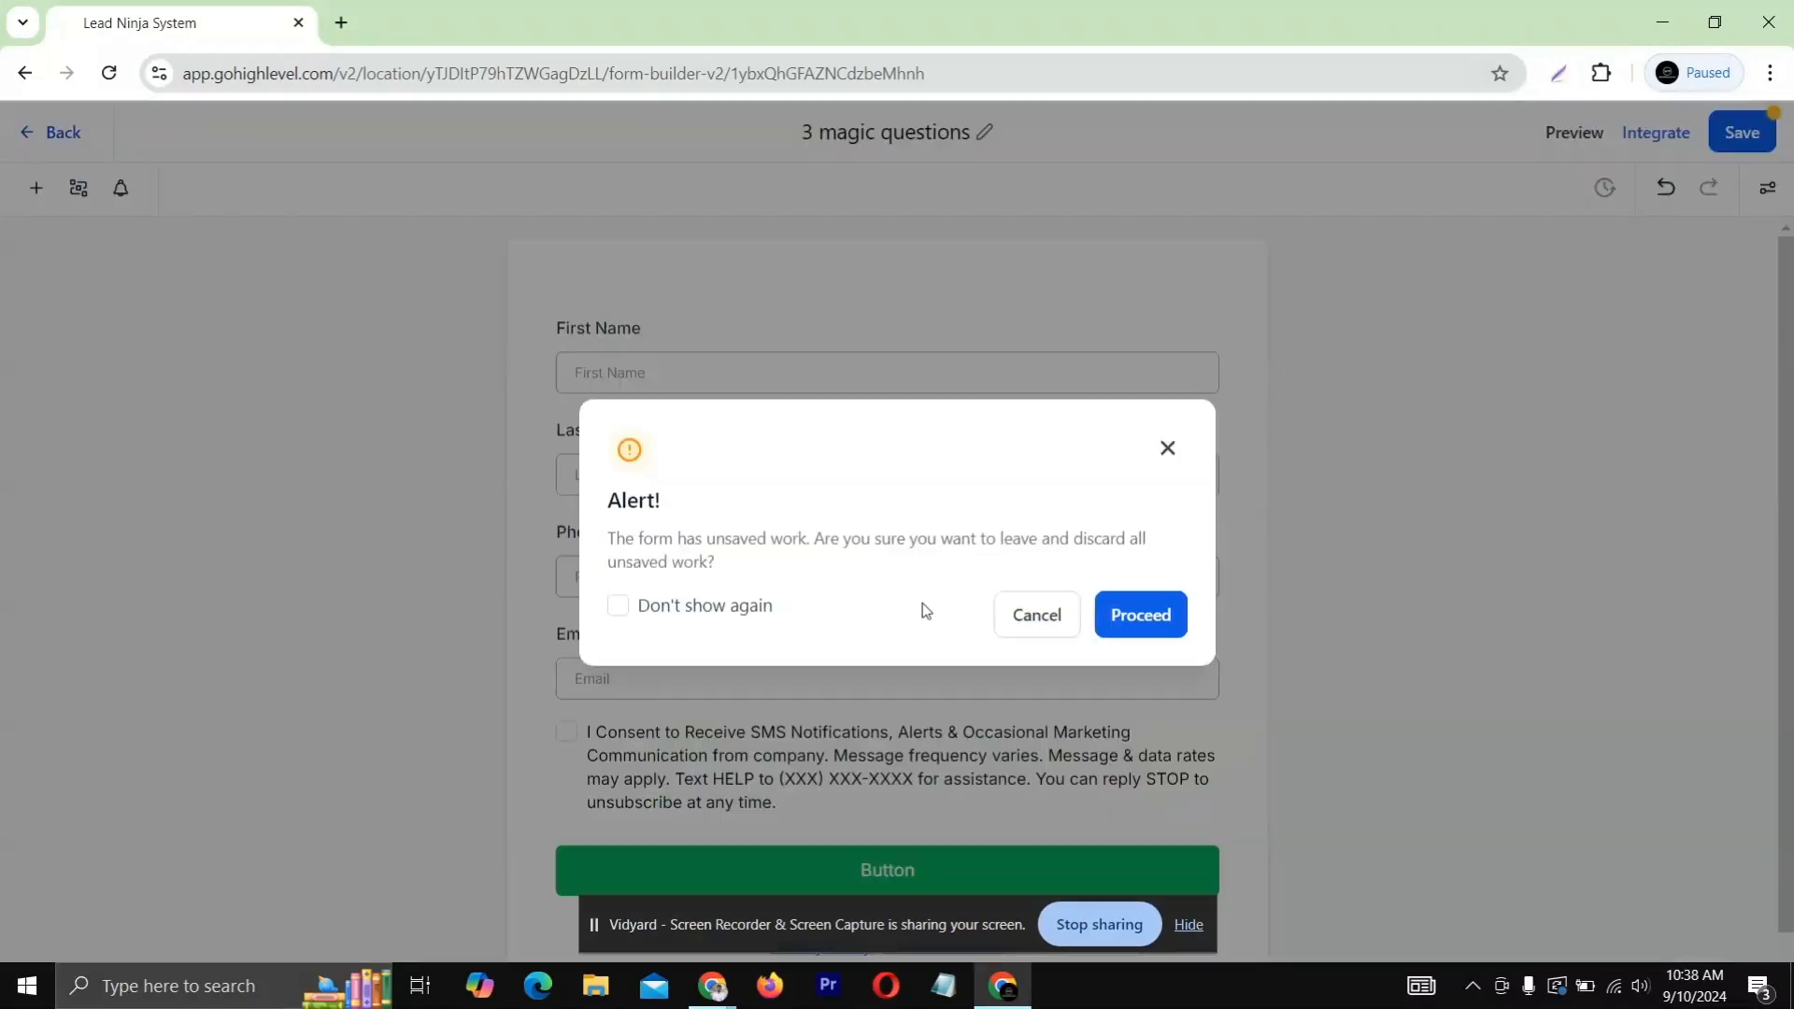
pyautogui.click(1141, 615)
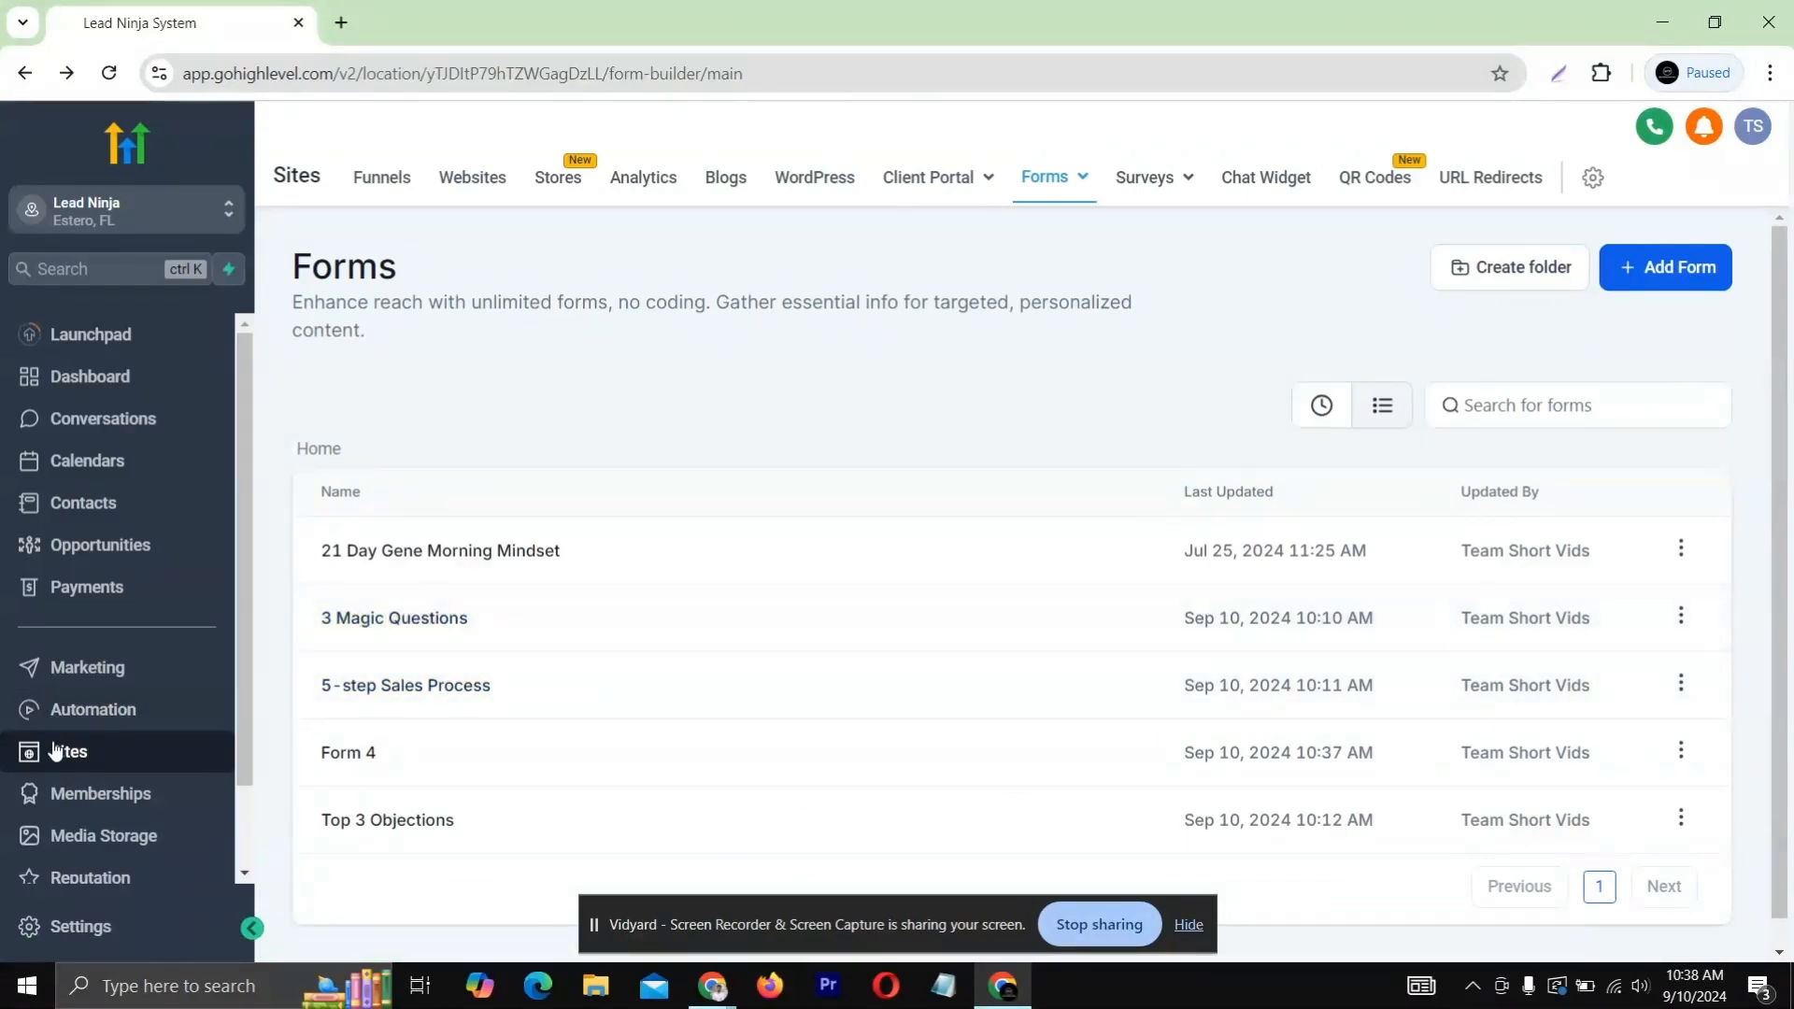
# Return to the Automation workflows and open the draft "3 magic questions optin workflow"
pyautogui.scroll(-1, 38, 778)
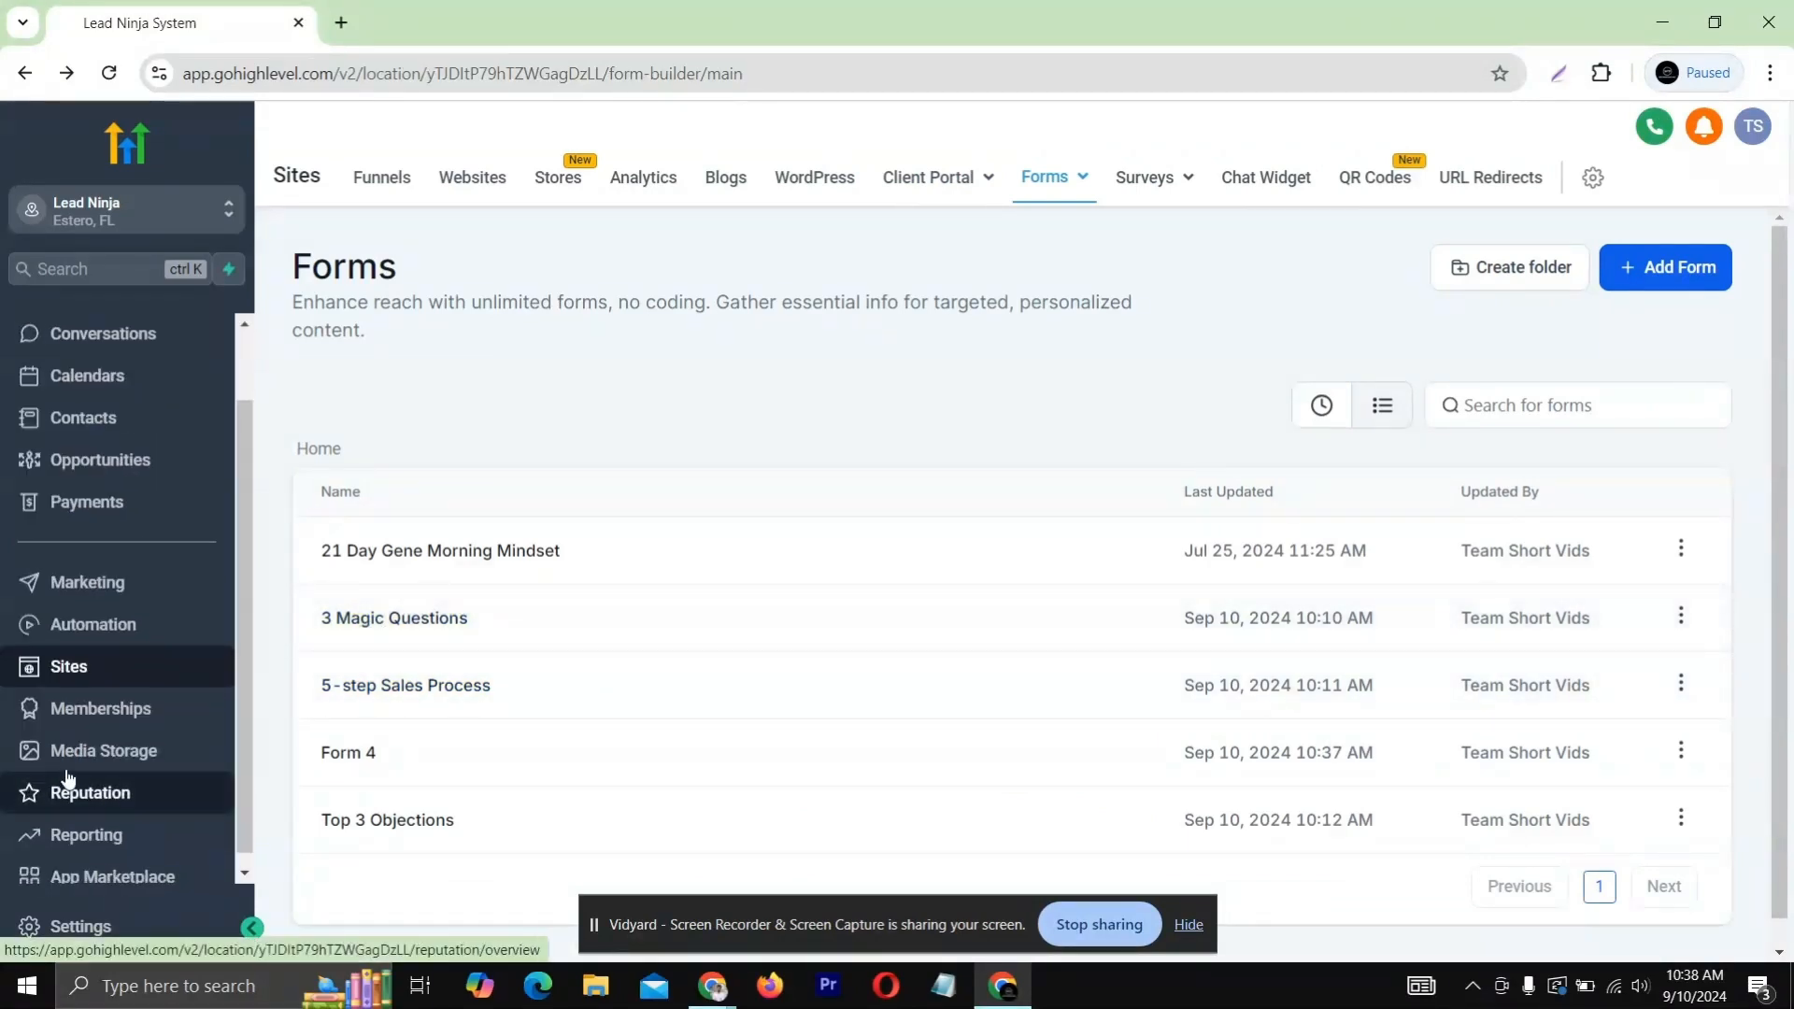
pyautogui.click(80, 635)
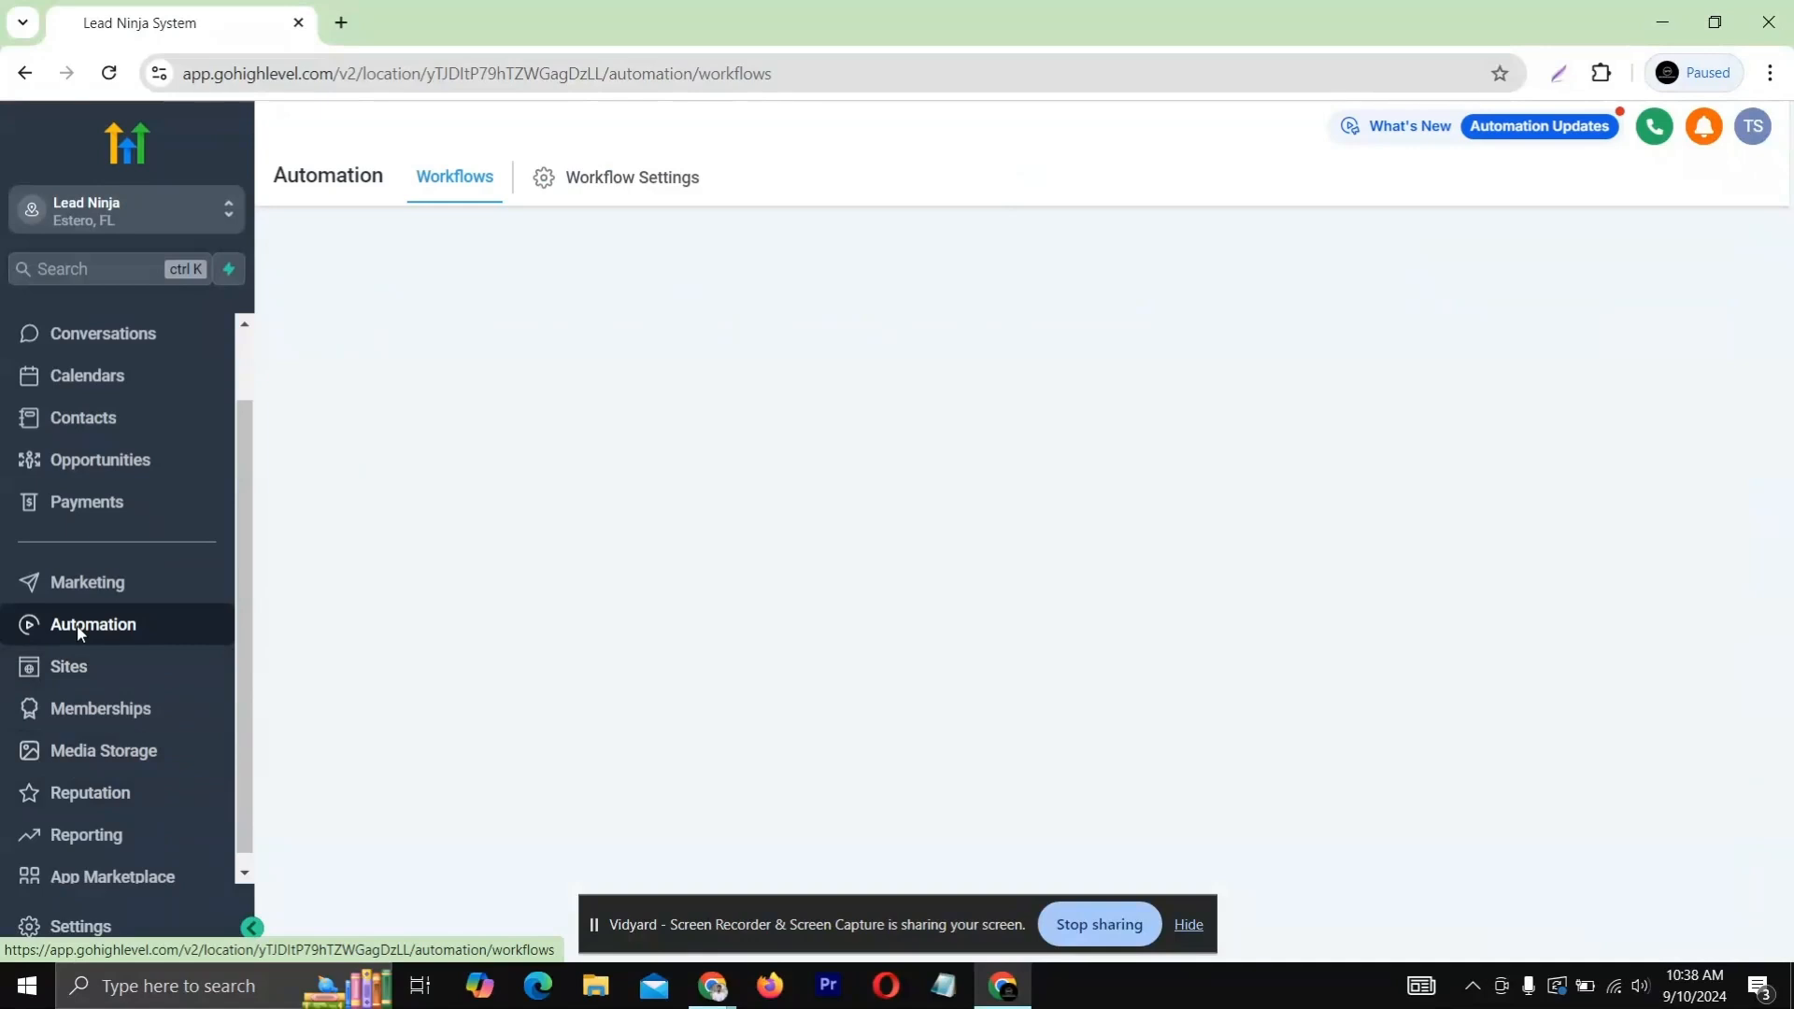
pyautogui.scroll(-1, 545, 562)
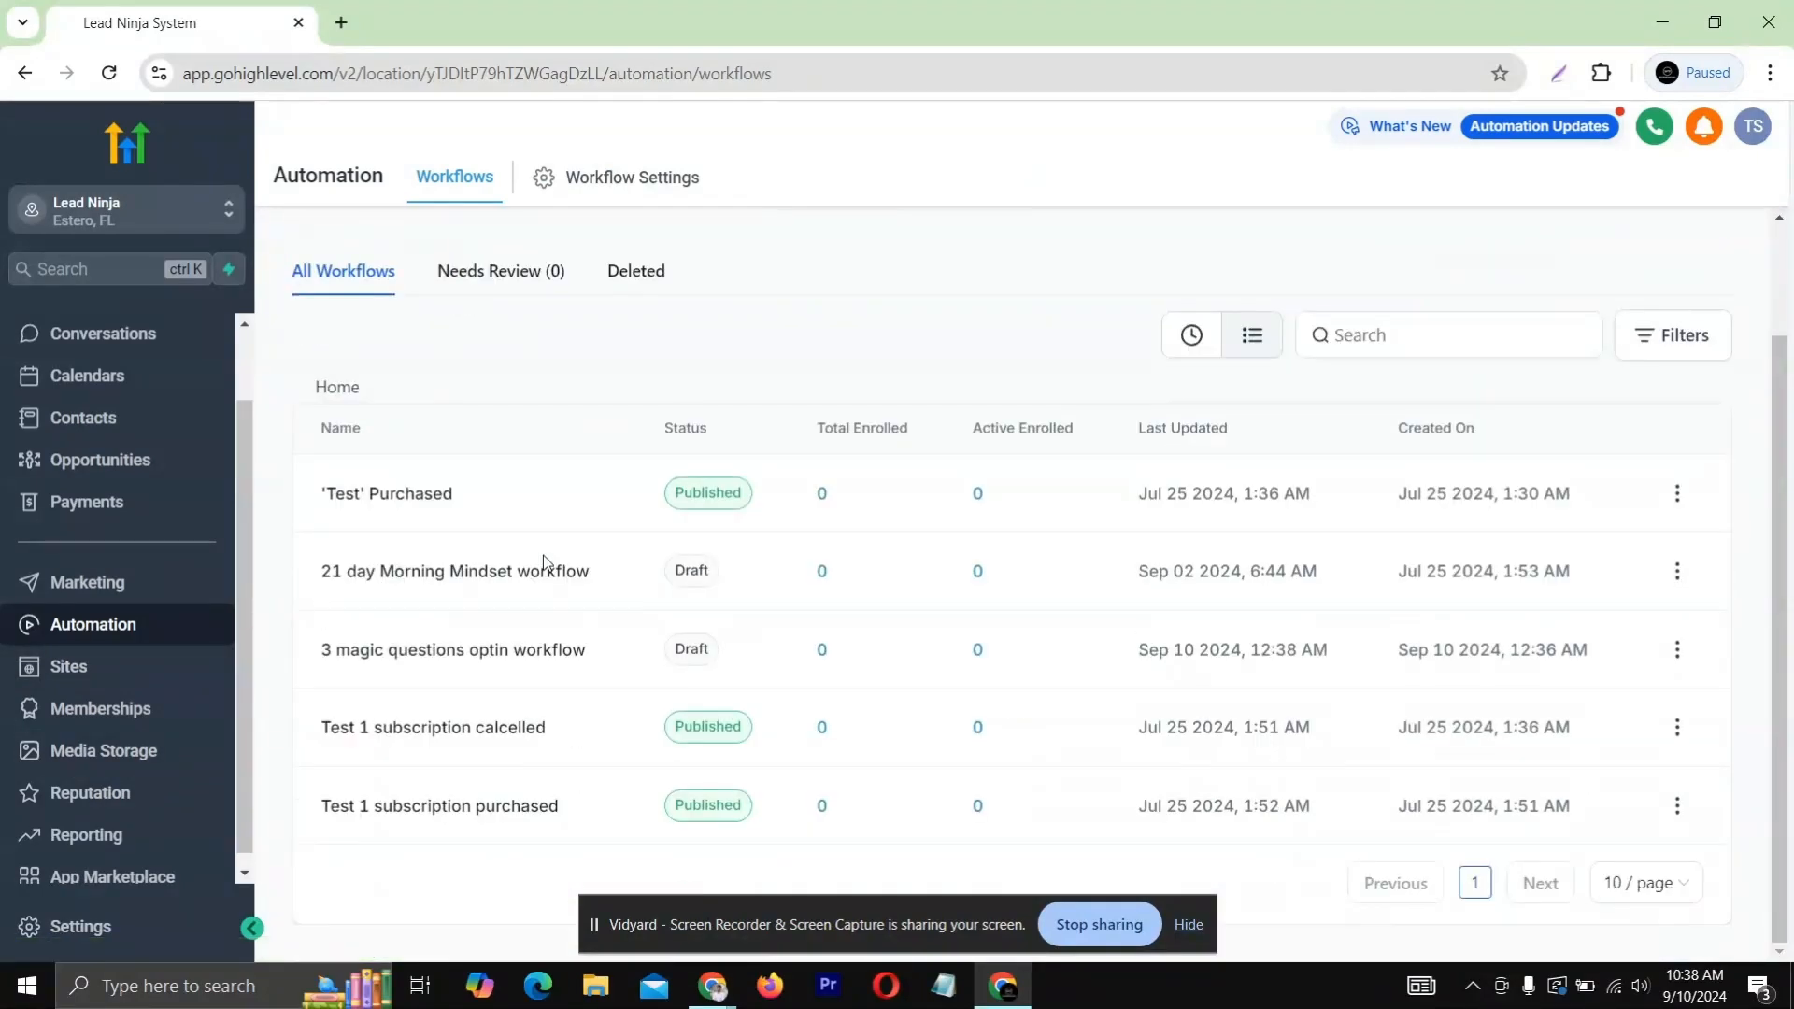
pyautogui.click(417, 654)
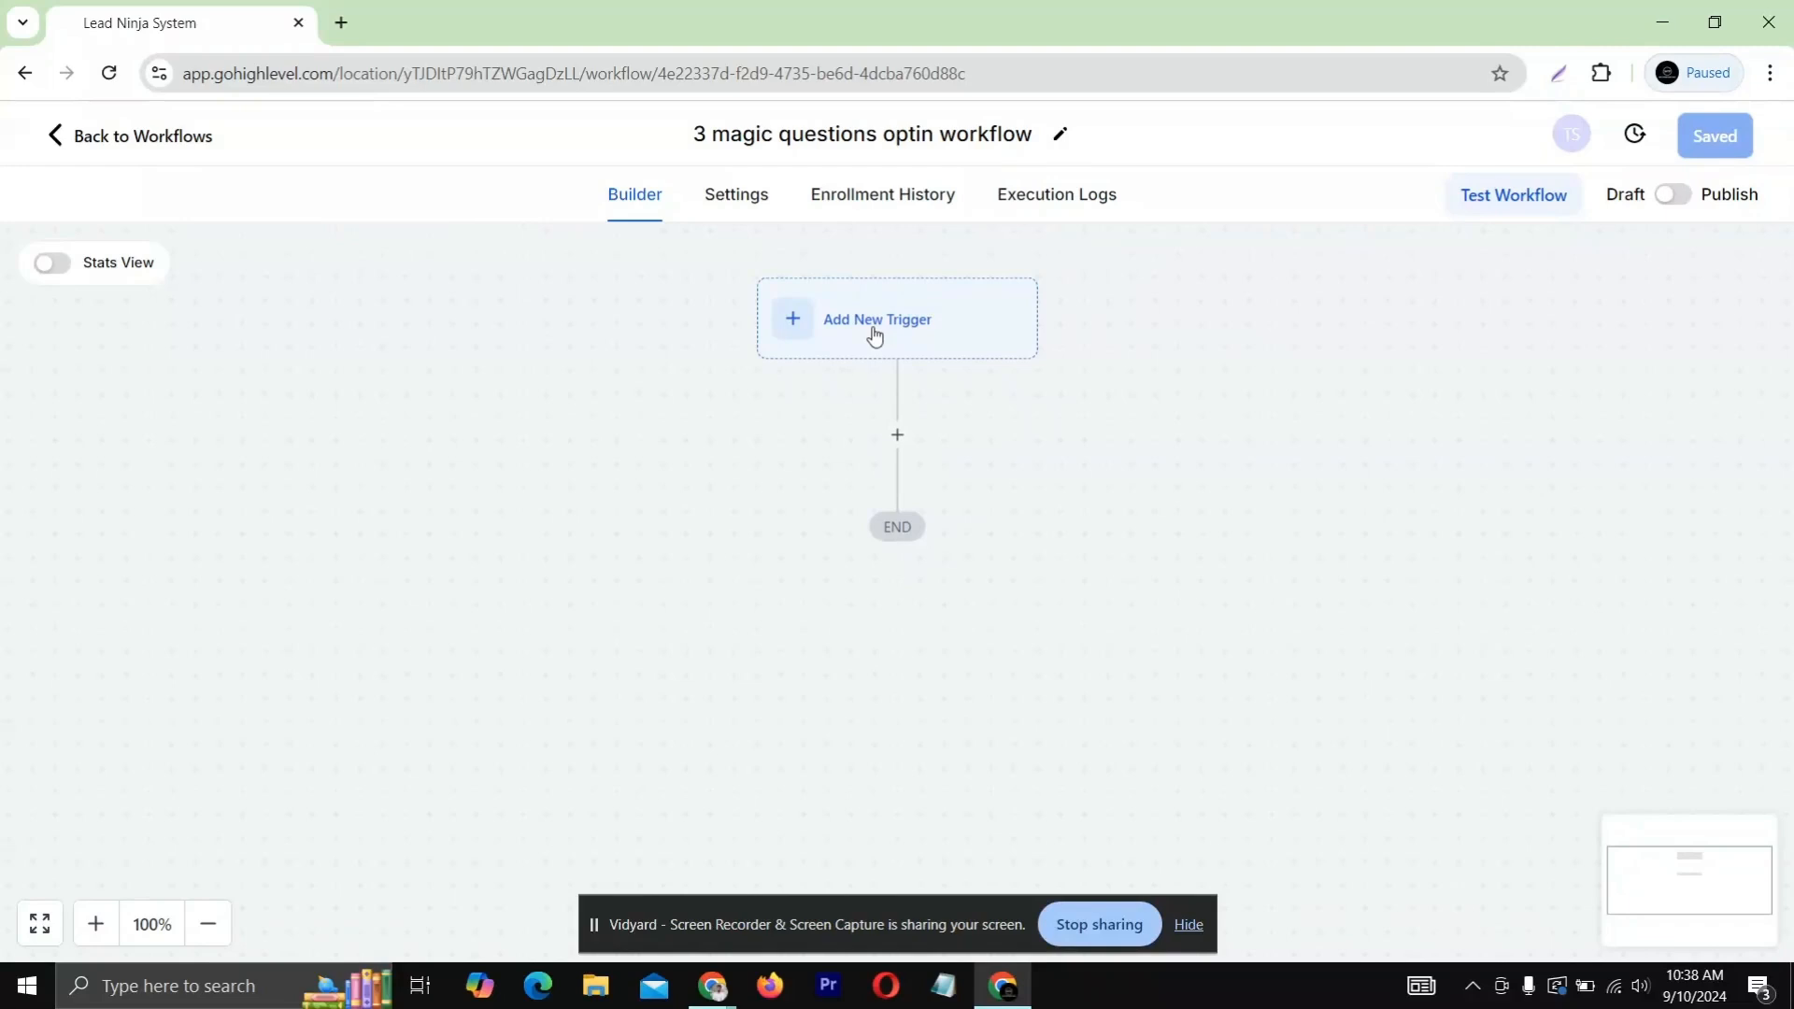
# Add a new workflow trigger of the type Form Submitted, found by searching the triggers for "form"
pyautogui.click(874, 335)
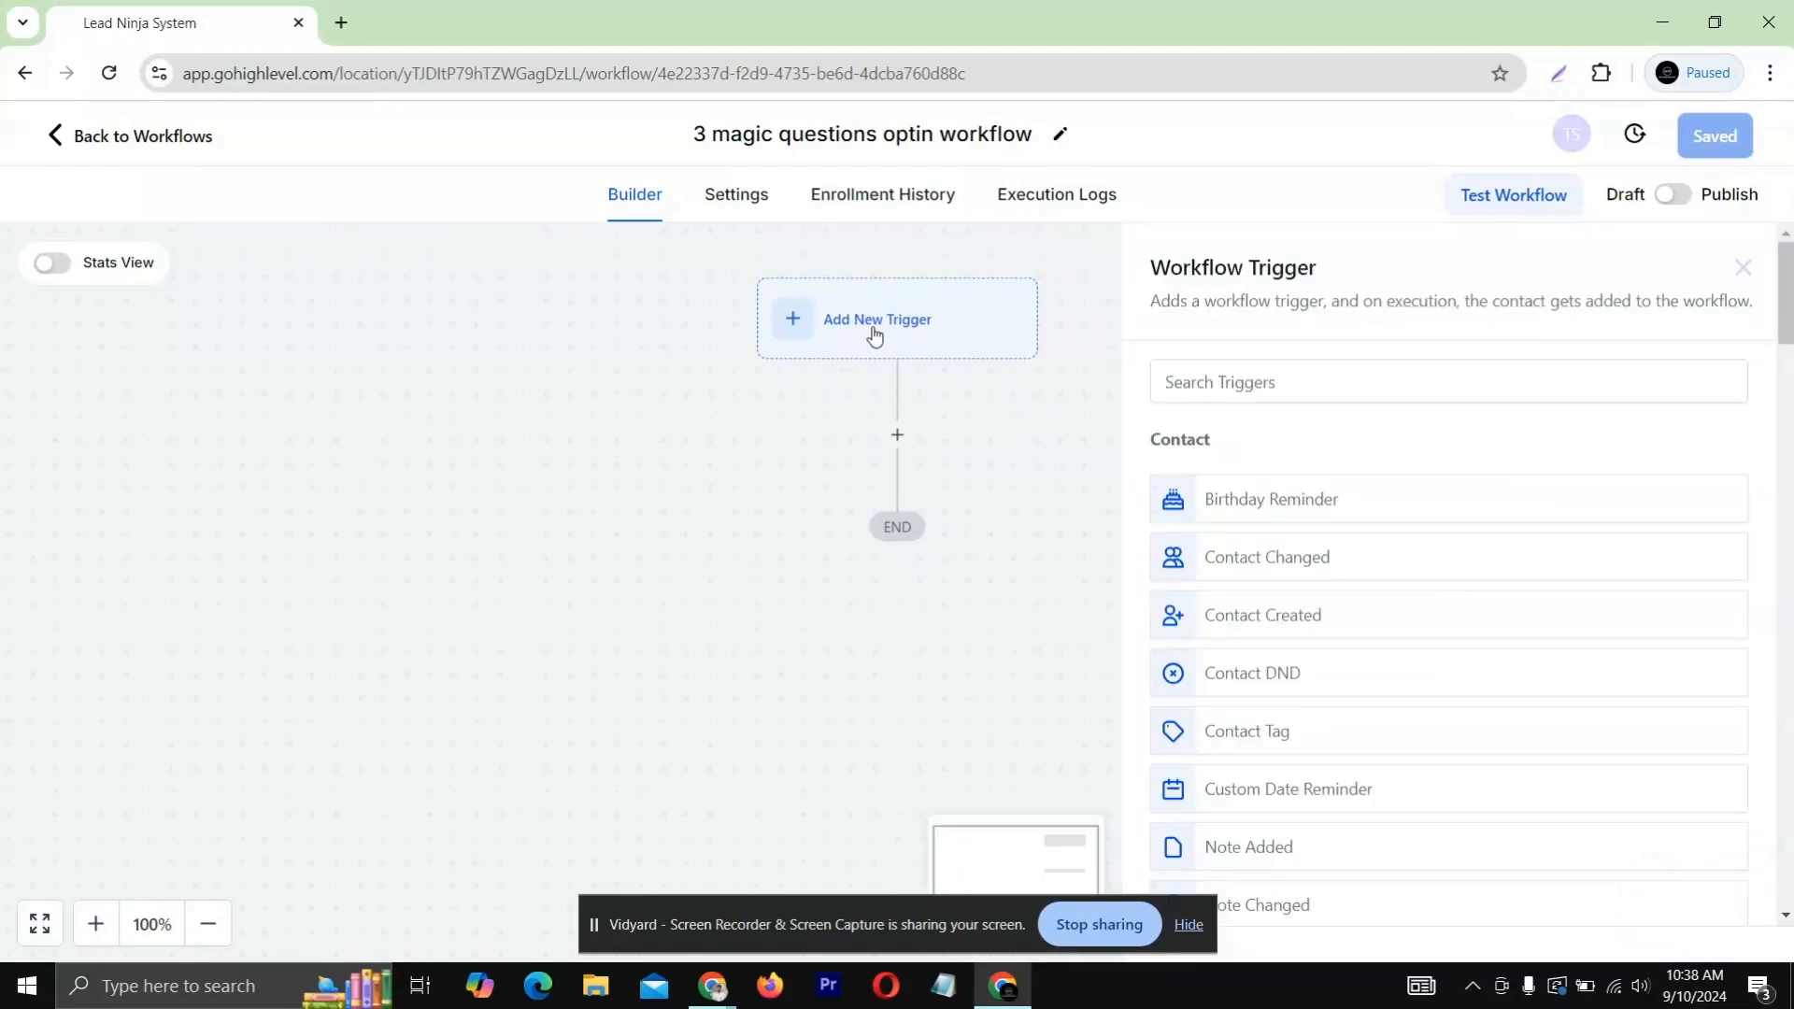
pyautogui.click(1201, 388)
pyautogui.write('form')
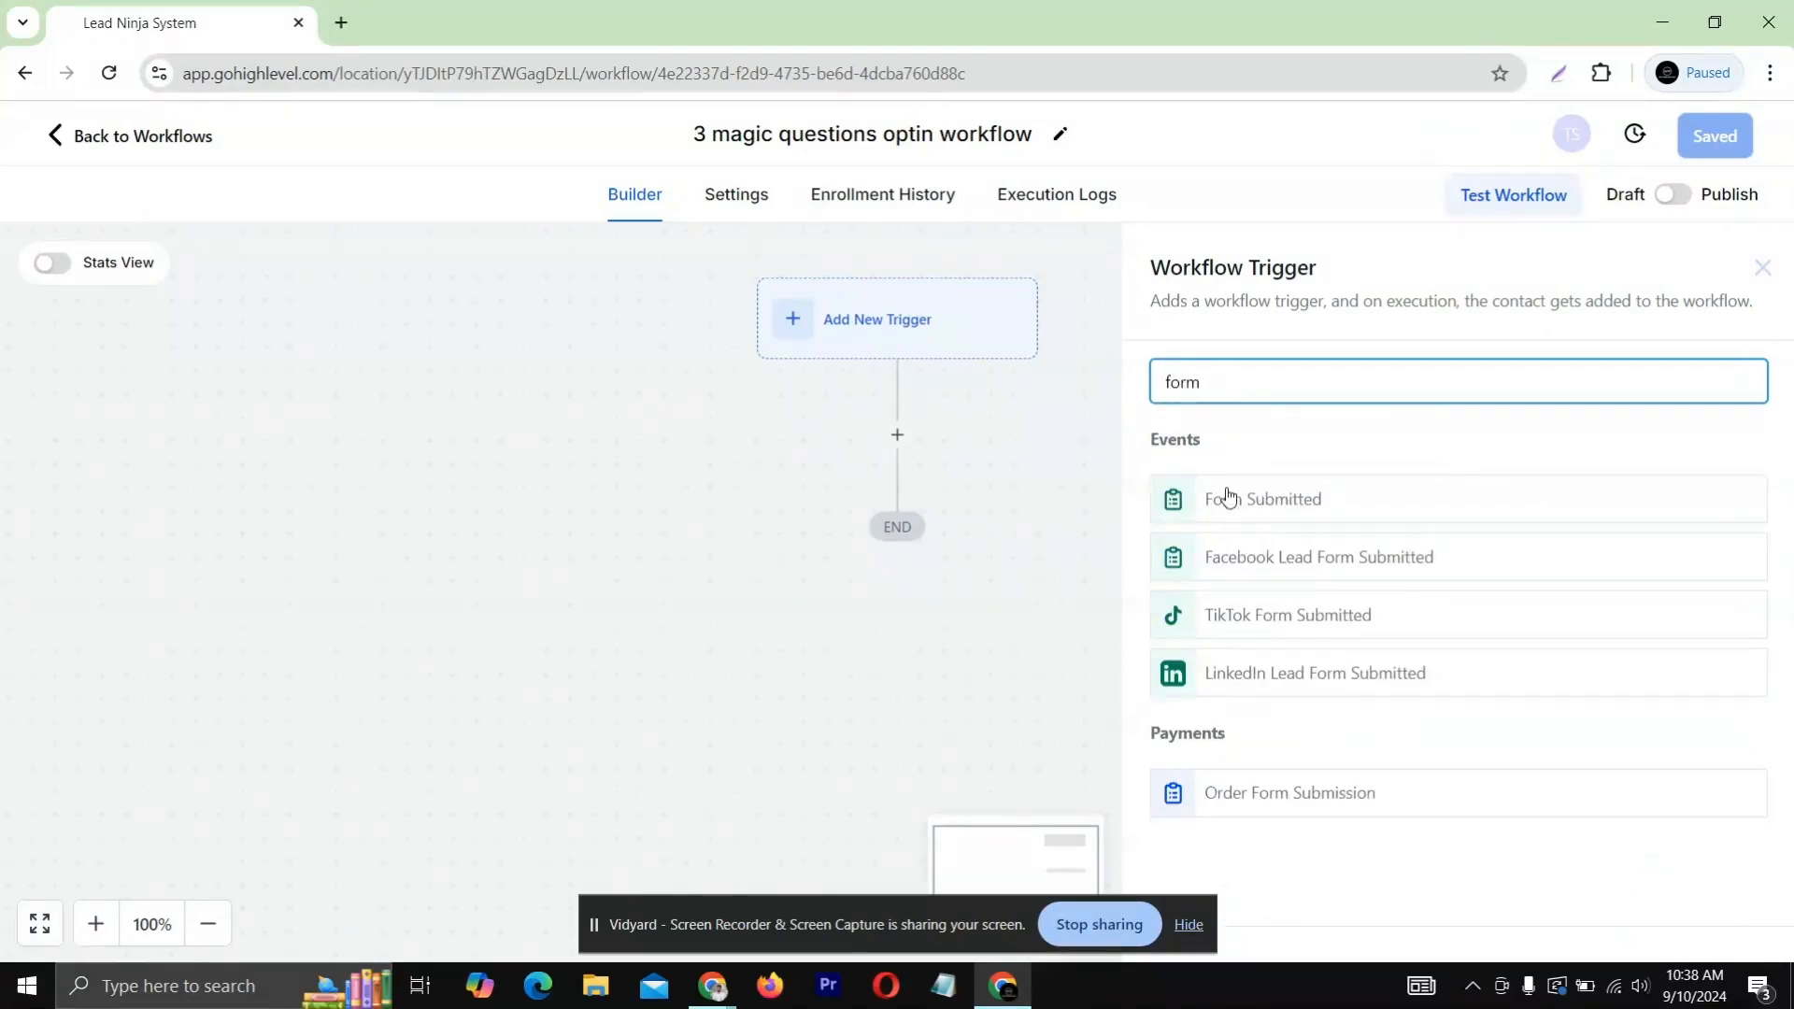
pyautogui.click(1228, 498)
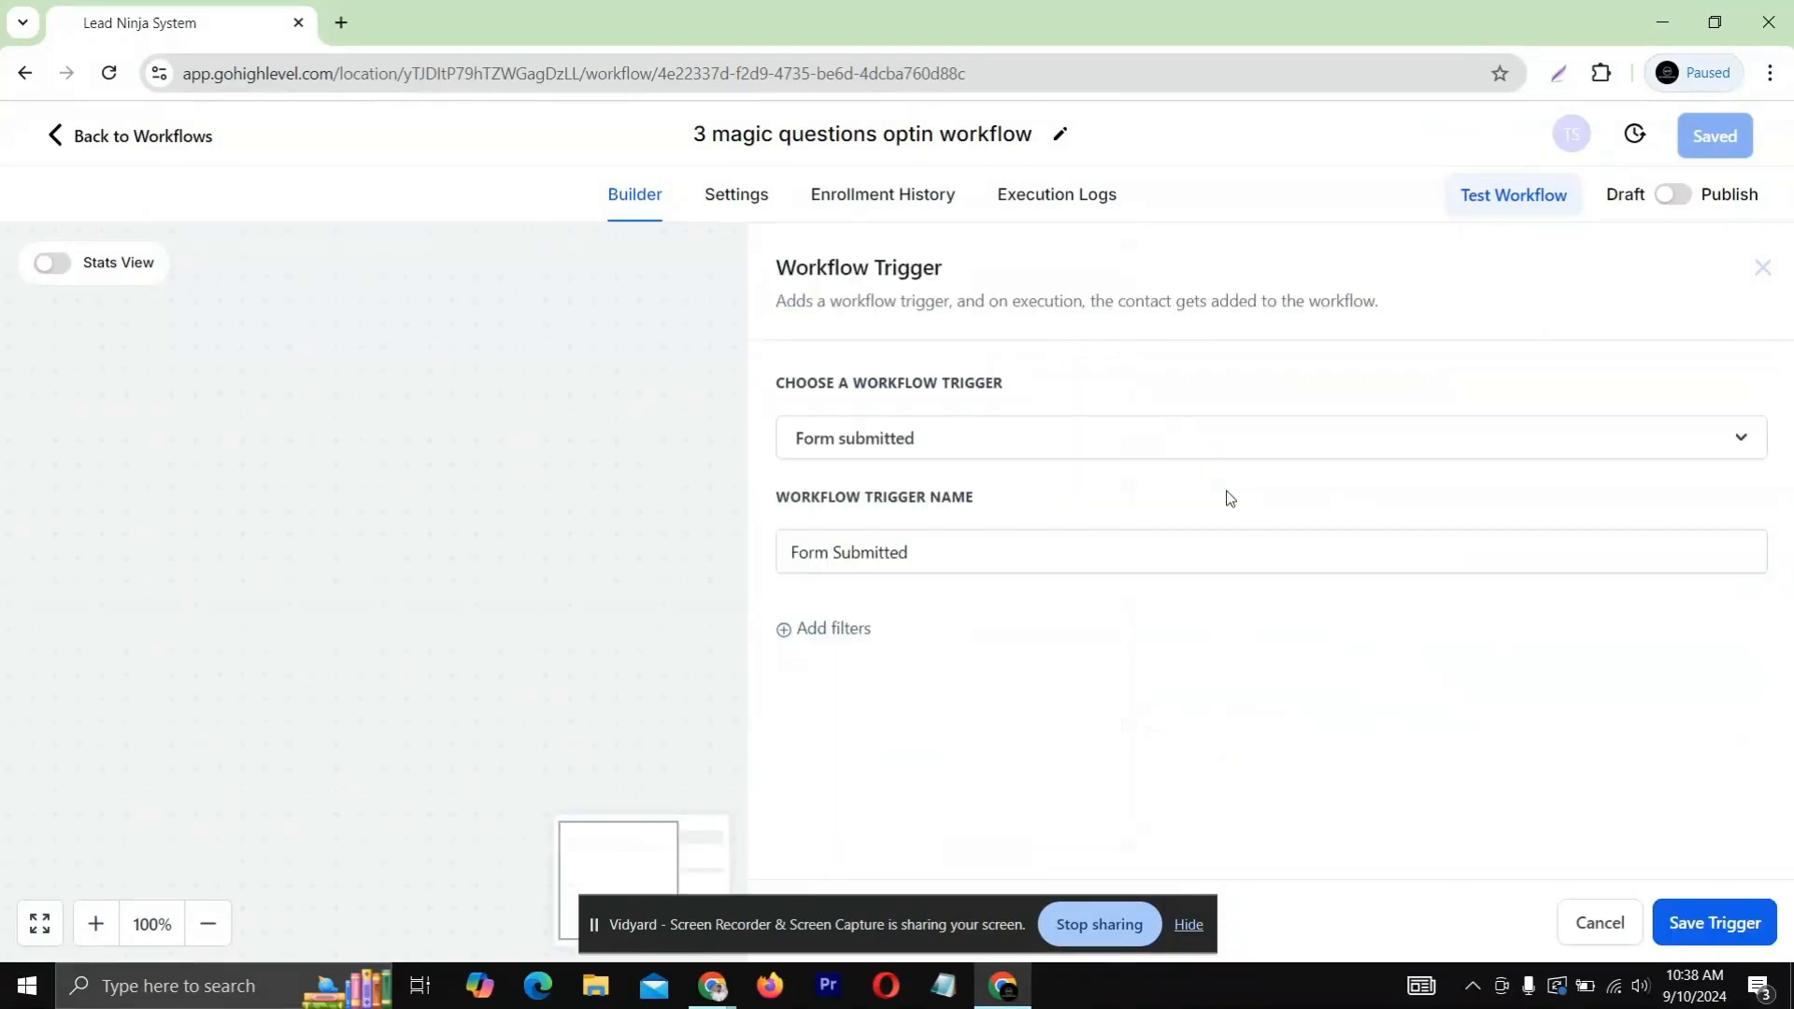
# Filter the trigger with "Form is" set to 3 Magic Questions and save the trigger
pyautogui.click(815, 629)
pyautogui.click(853, 657)
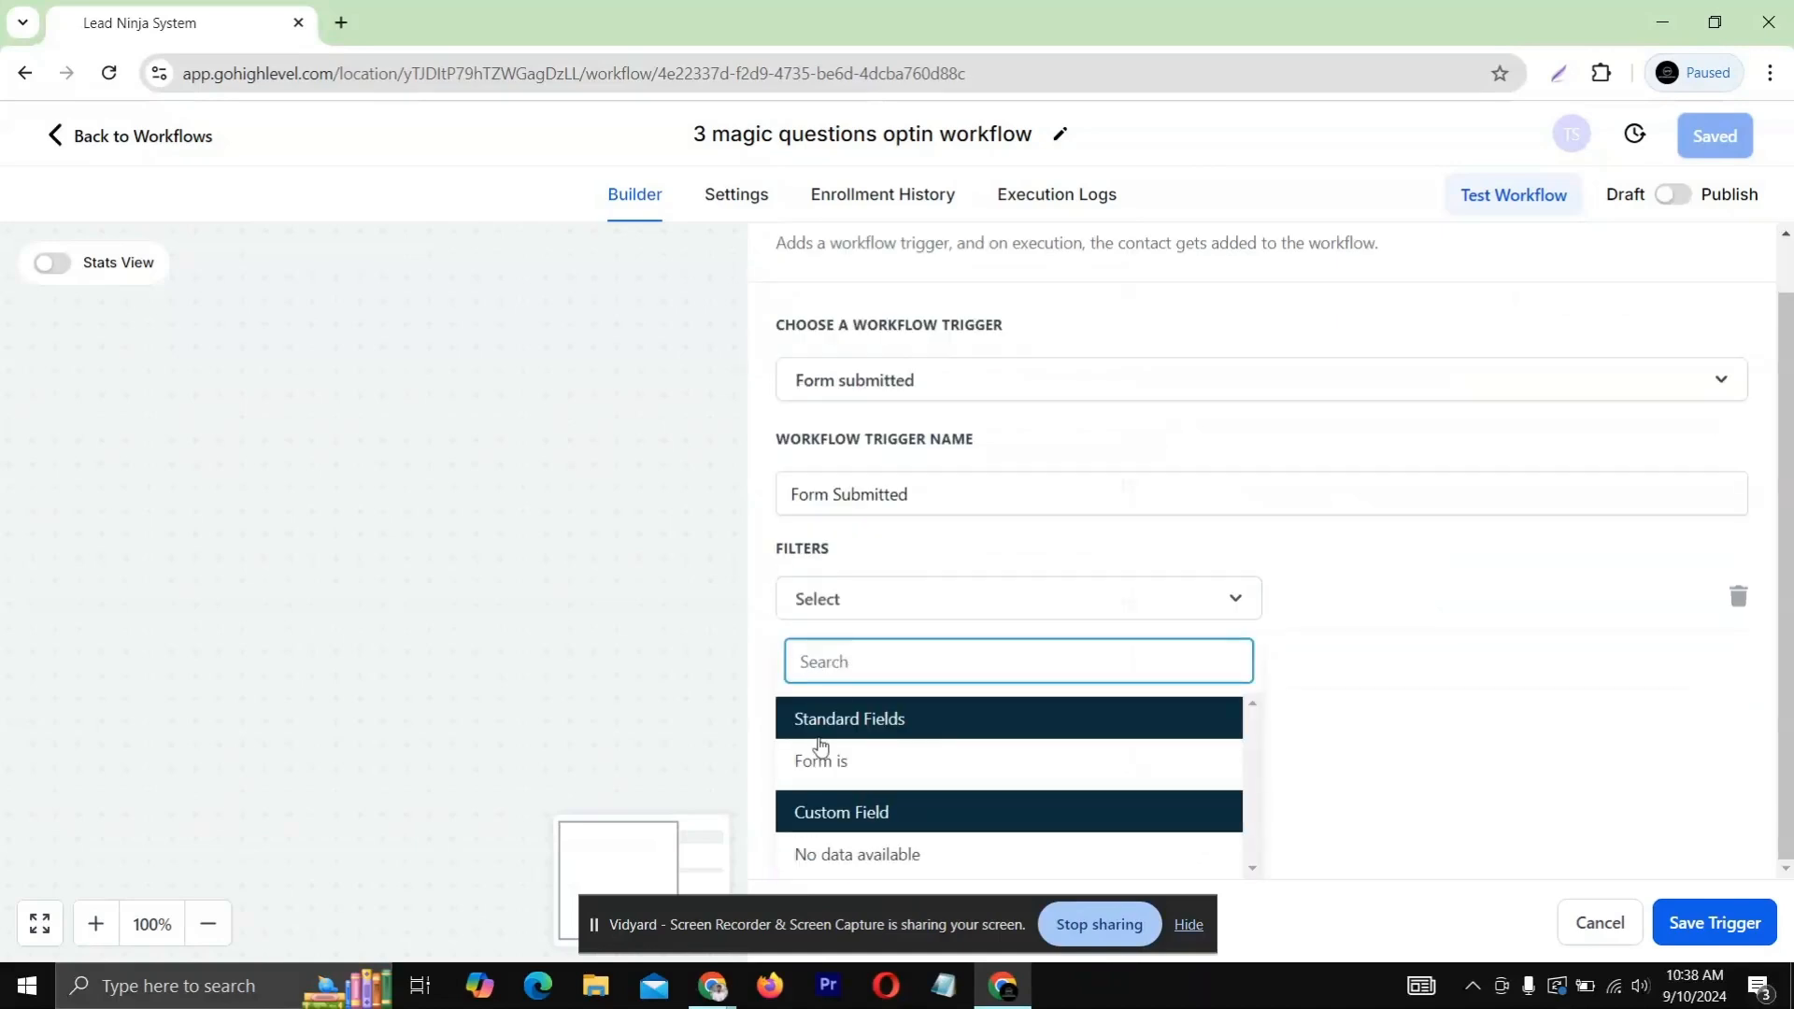
pyautogui.click(816, 759)
pyautogui.click(1338, 669)
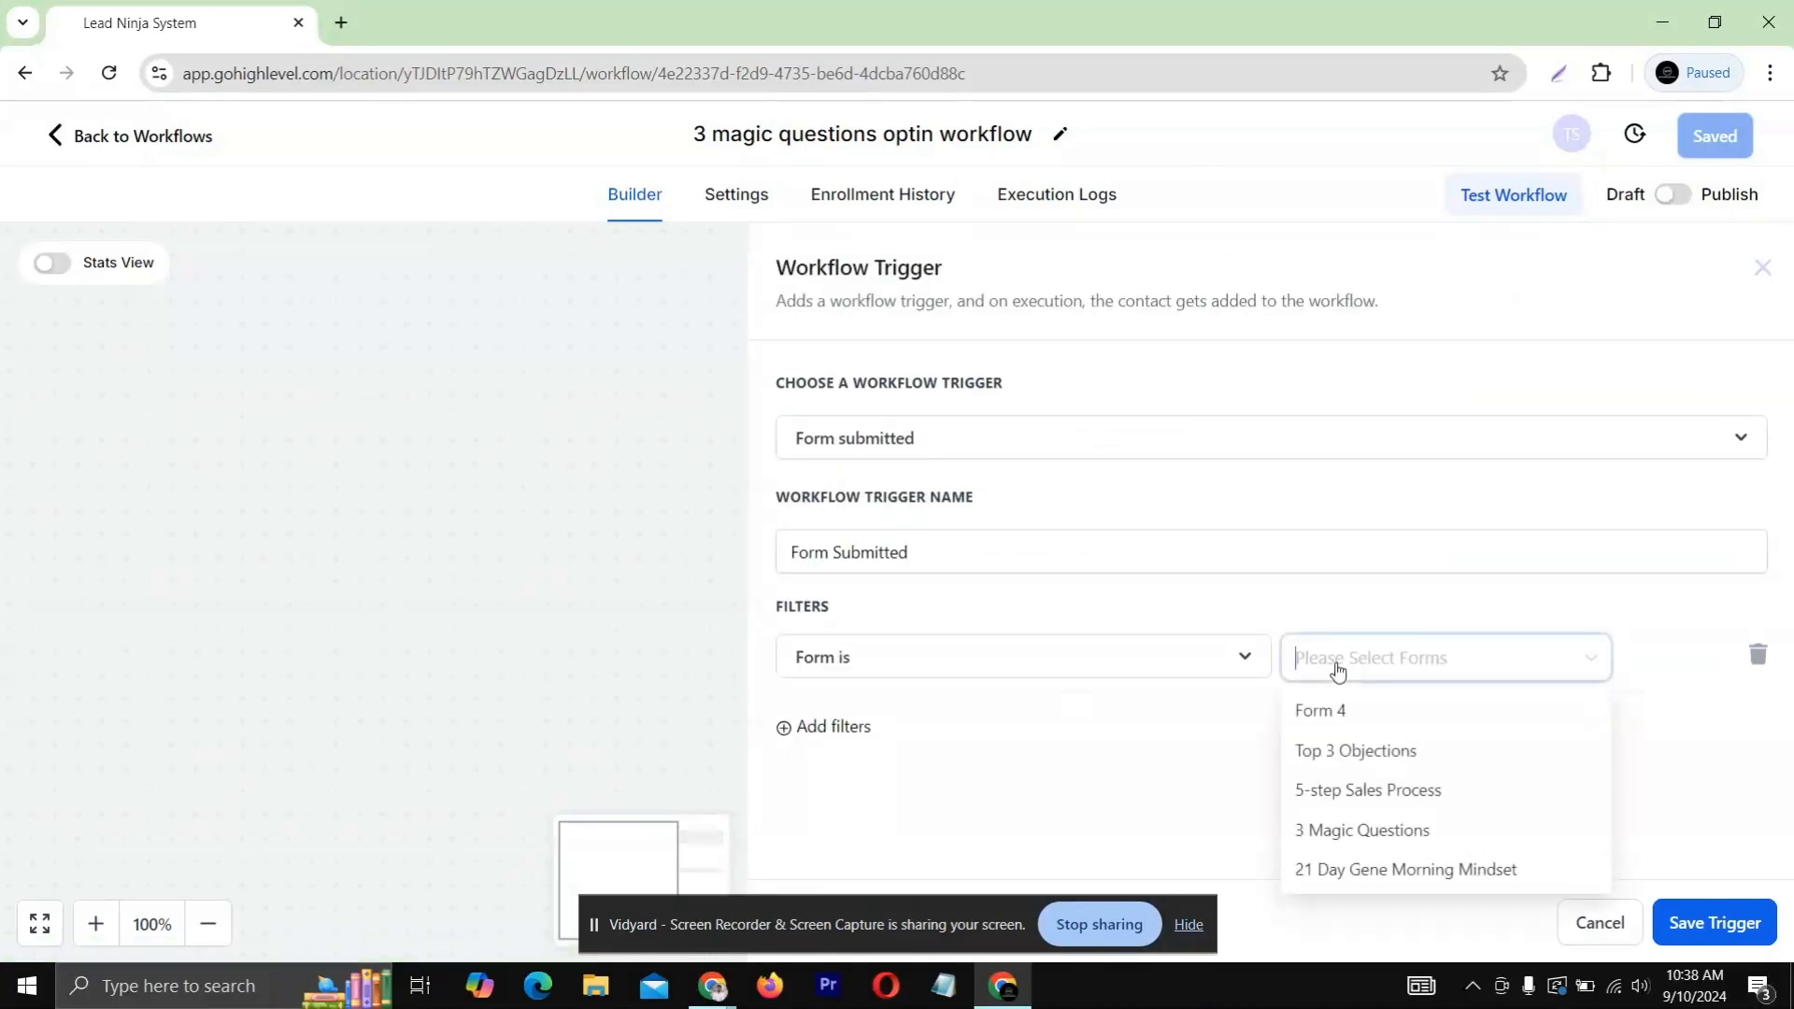
pyautogui.click(1327, 831)
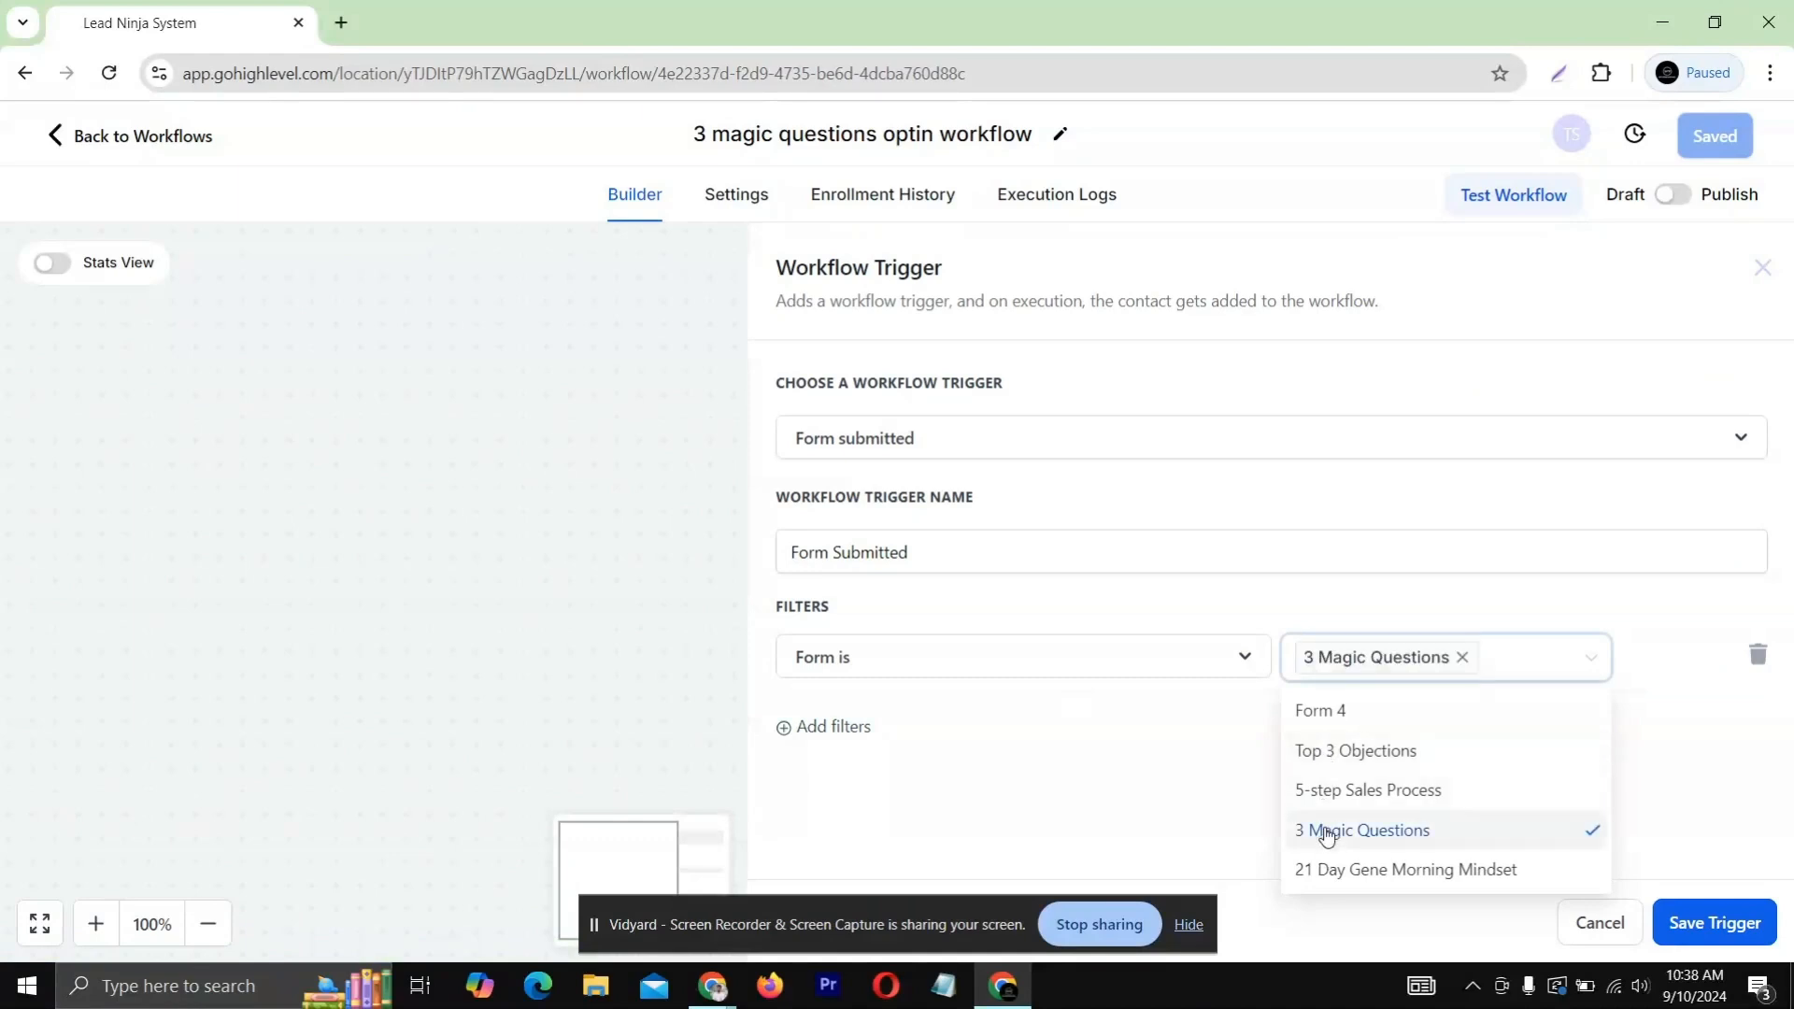
pyautogui.click(1685, 922)
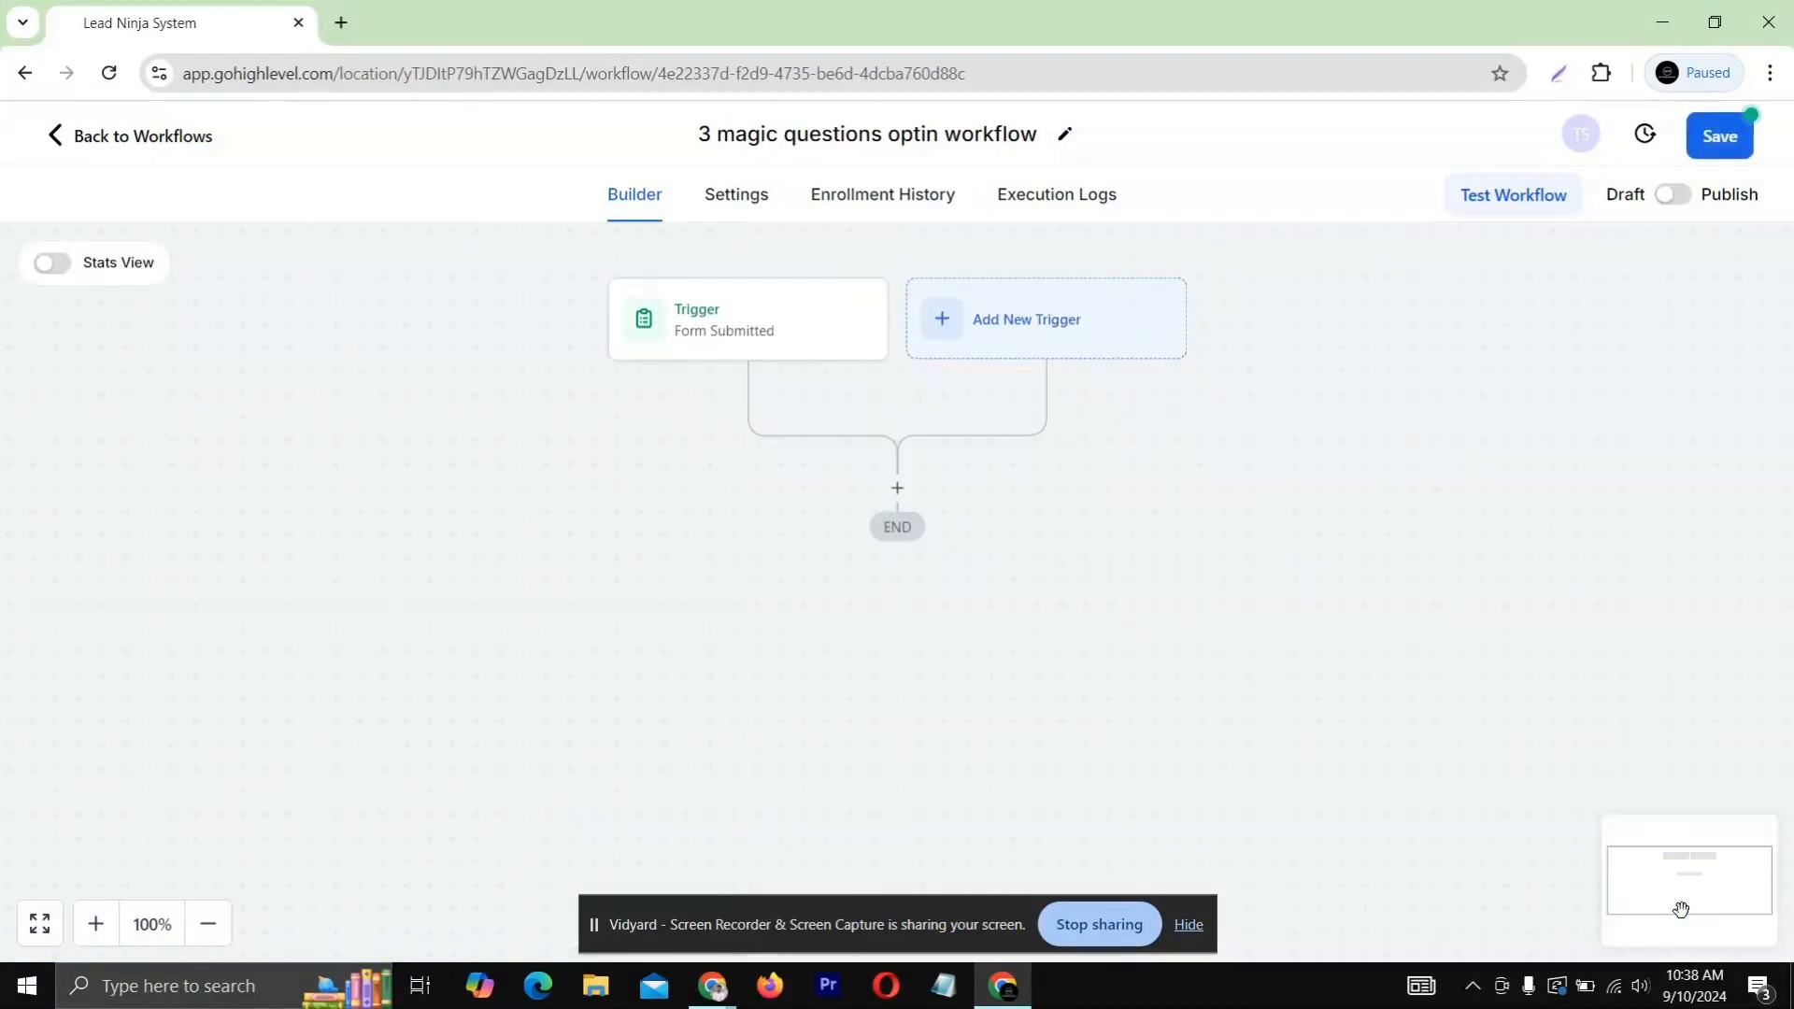
# Add an Add Contact Tag action below the trigger, create the new tag "3magicquestions" for it, and save the action
pyautogui.click(895, 489)
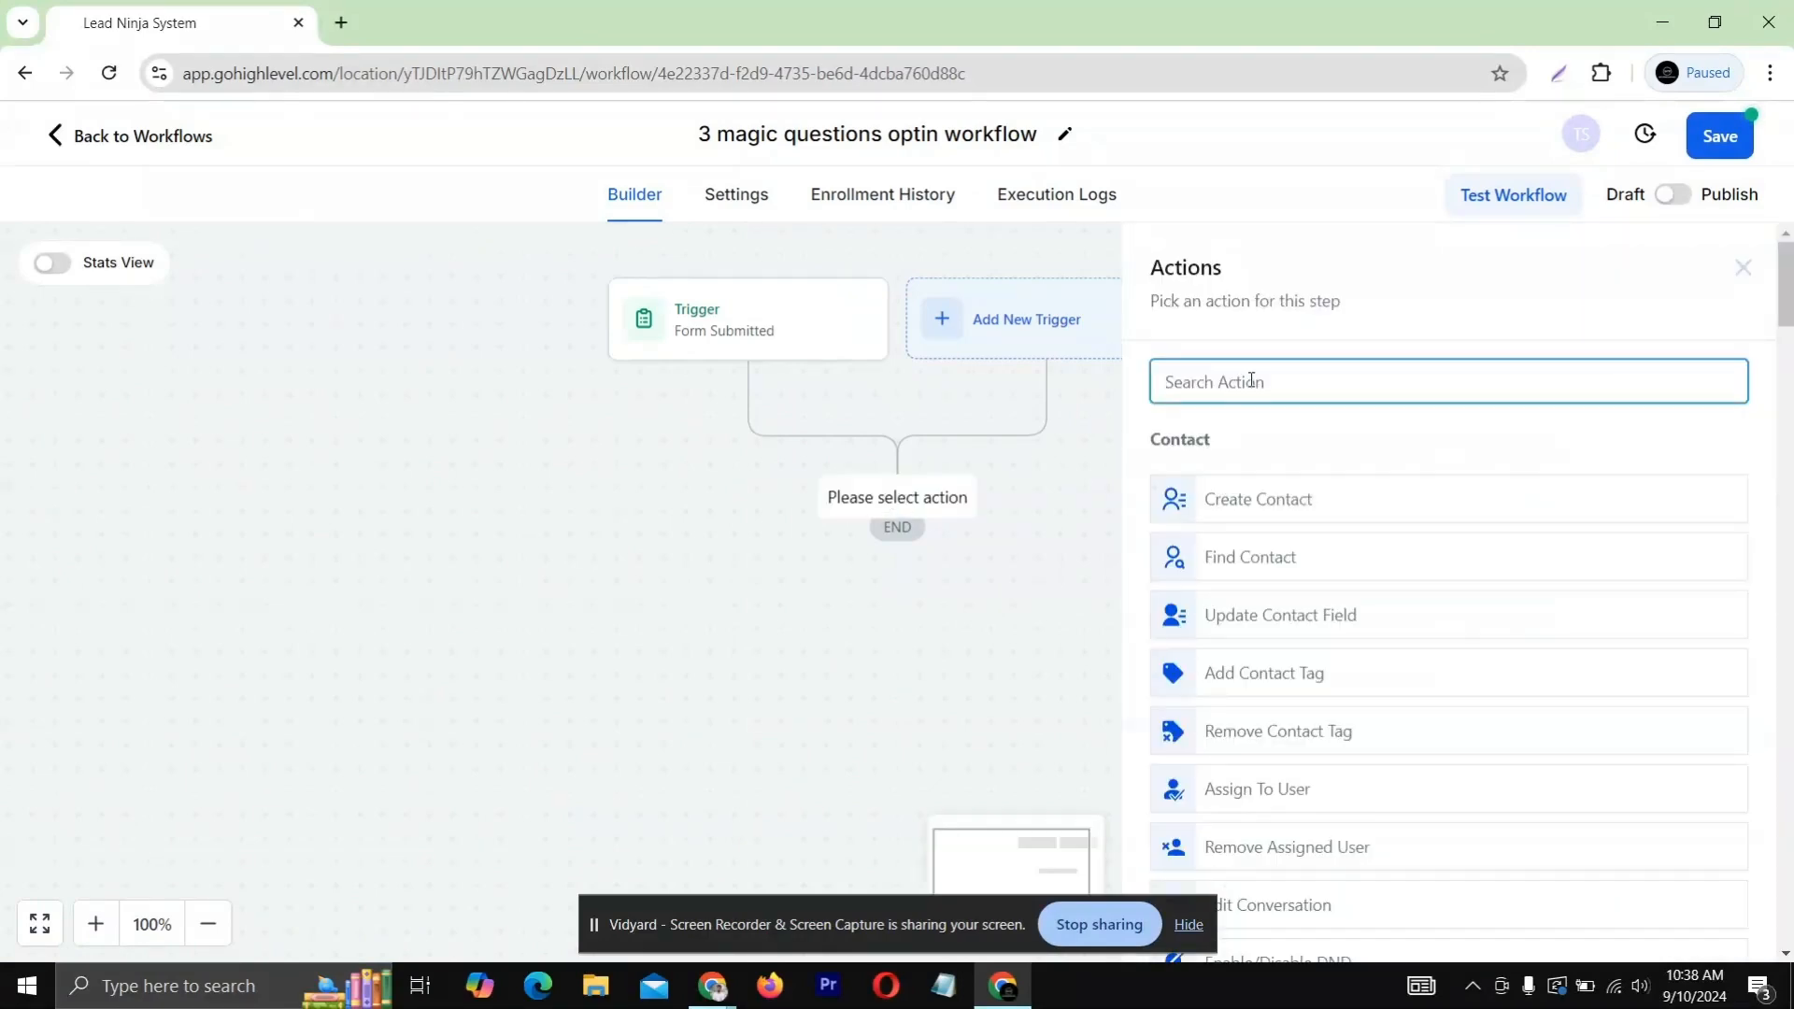
pyautogui.write('add')
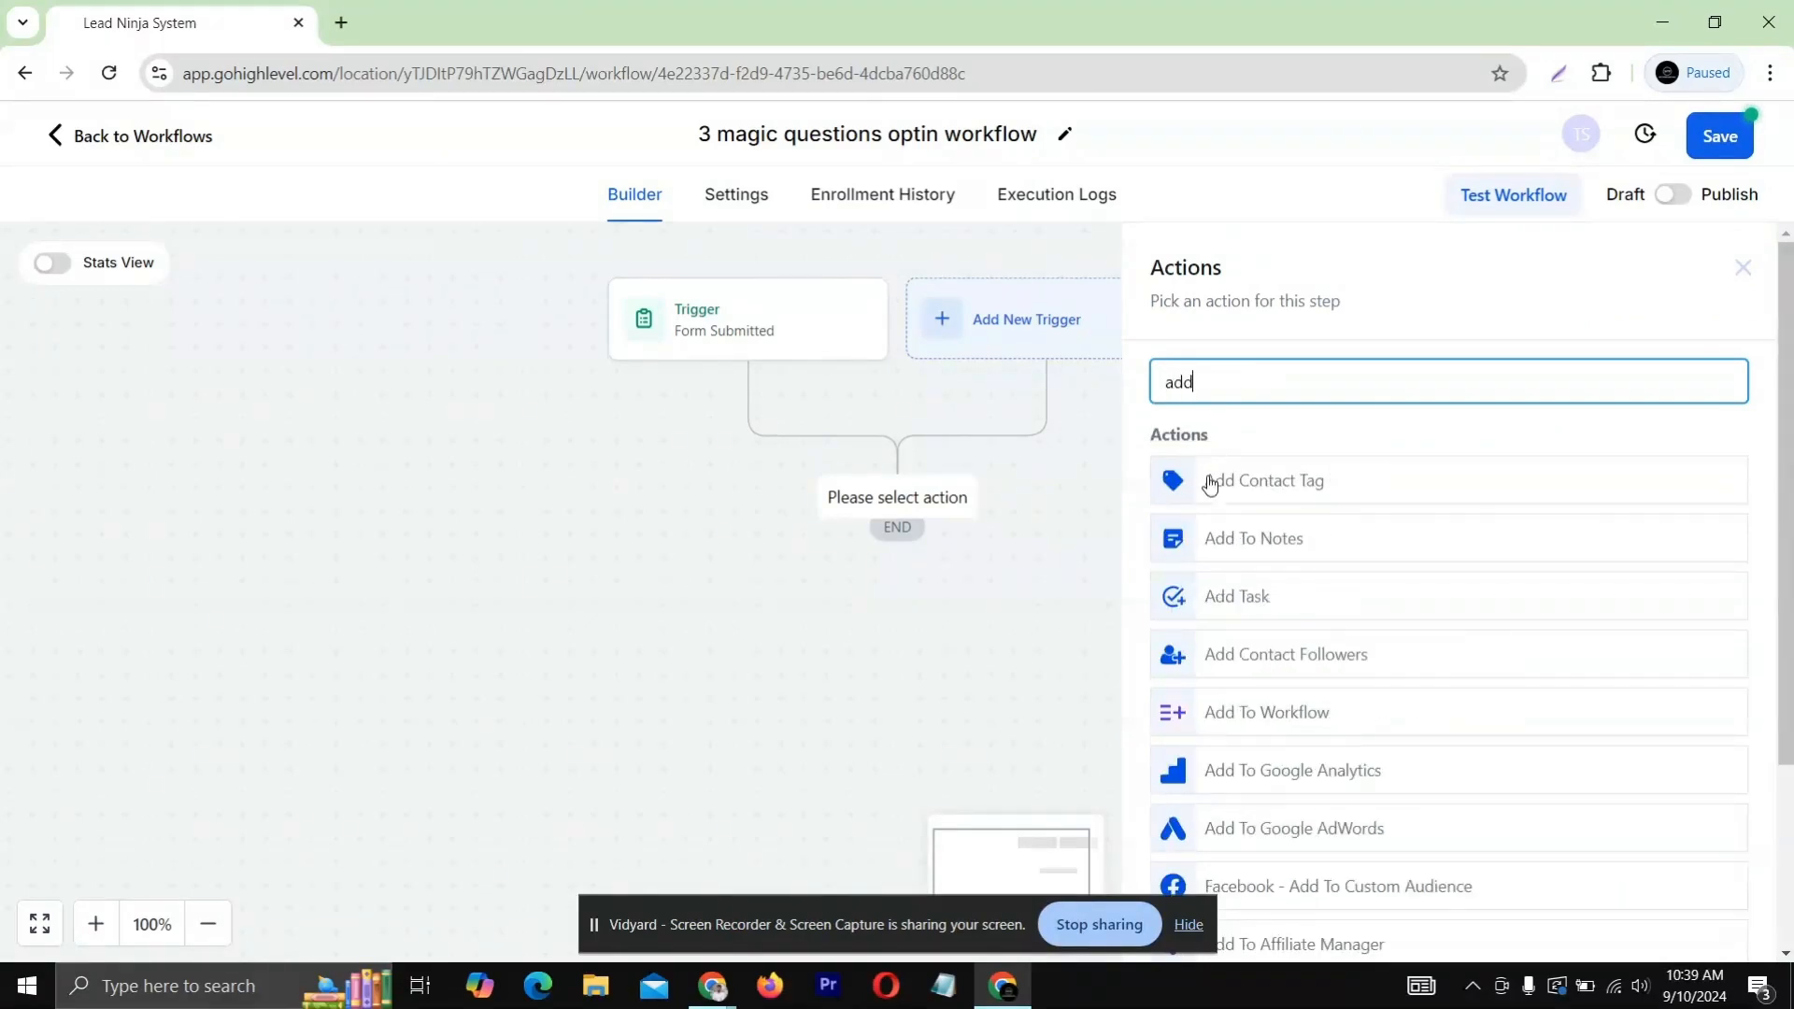
pyautogui.click(1209, 484)
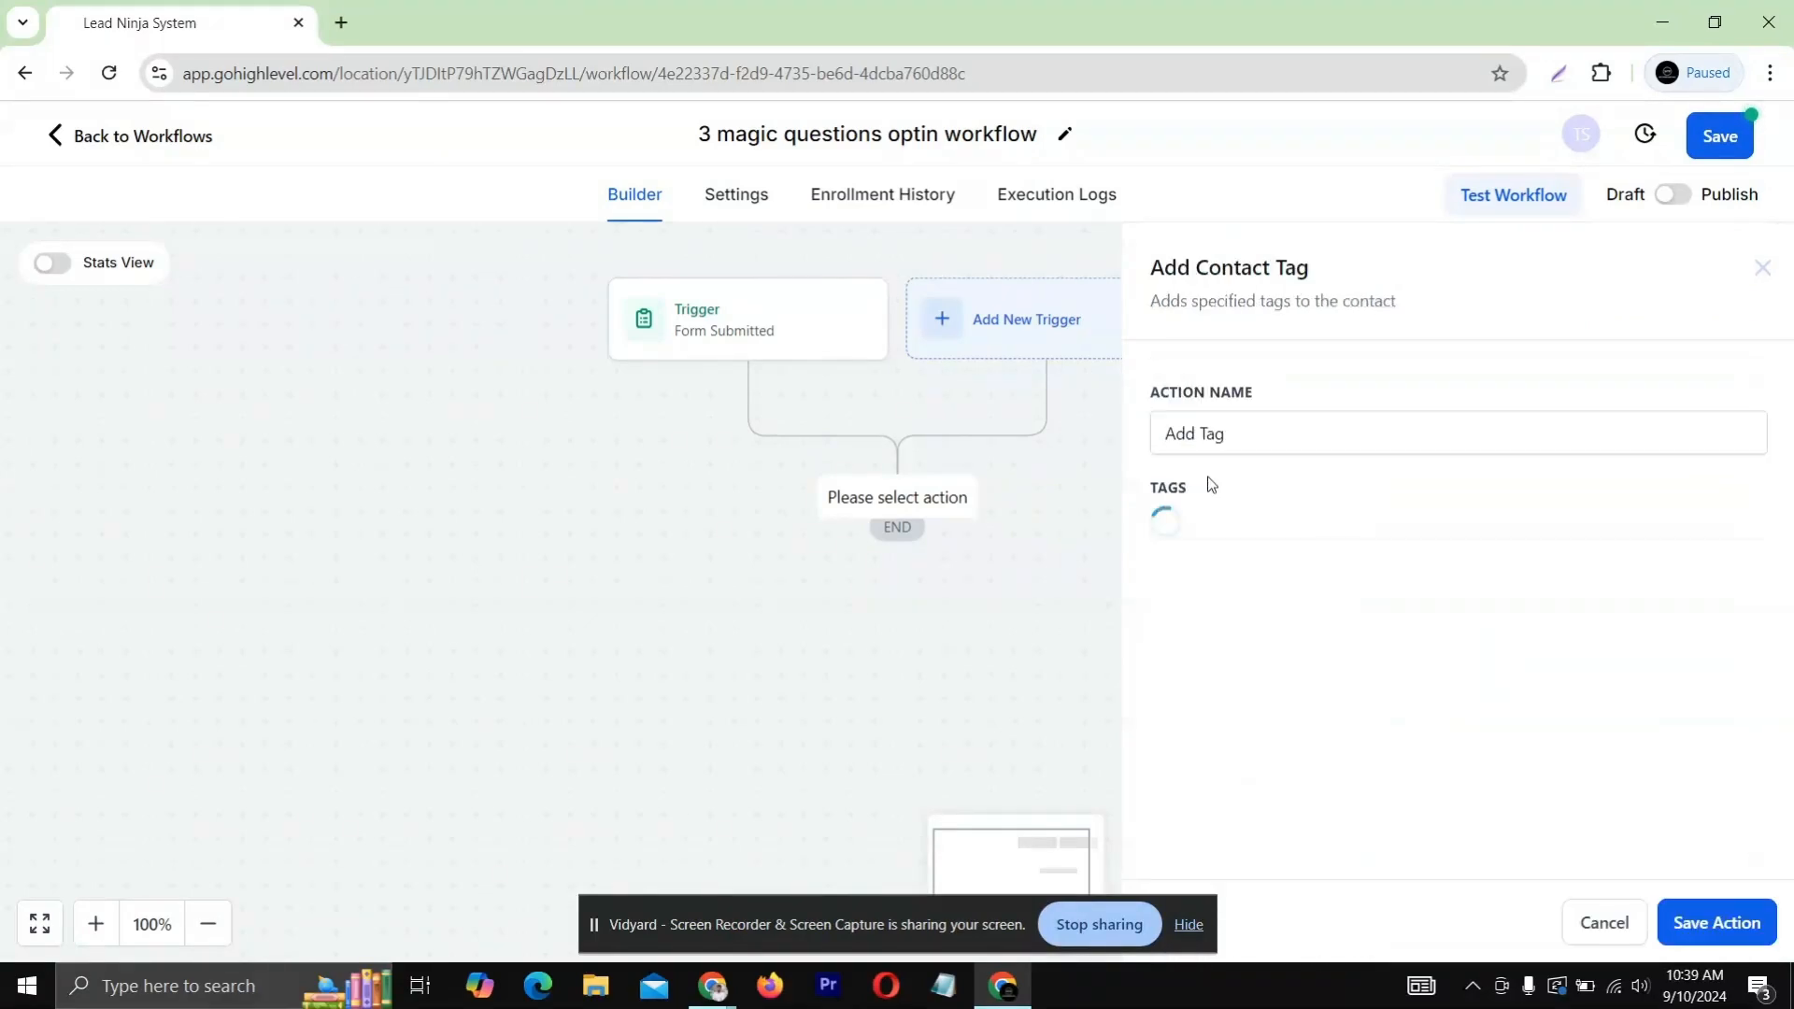
pyautogui.click(1186, 531)
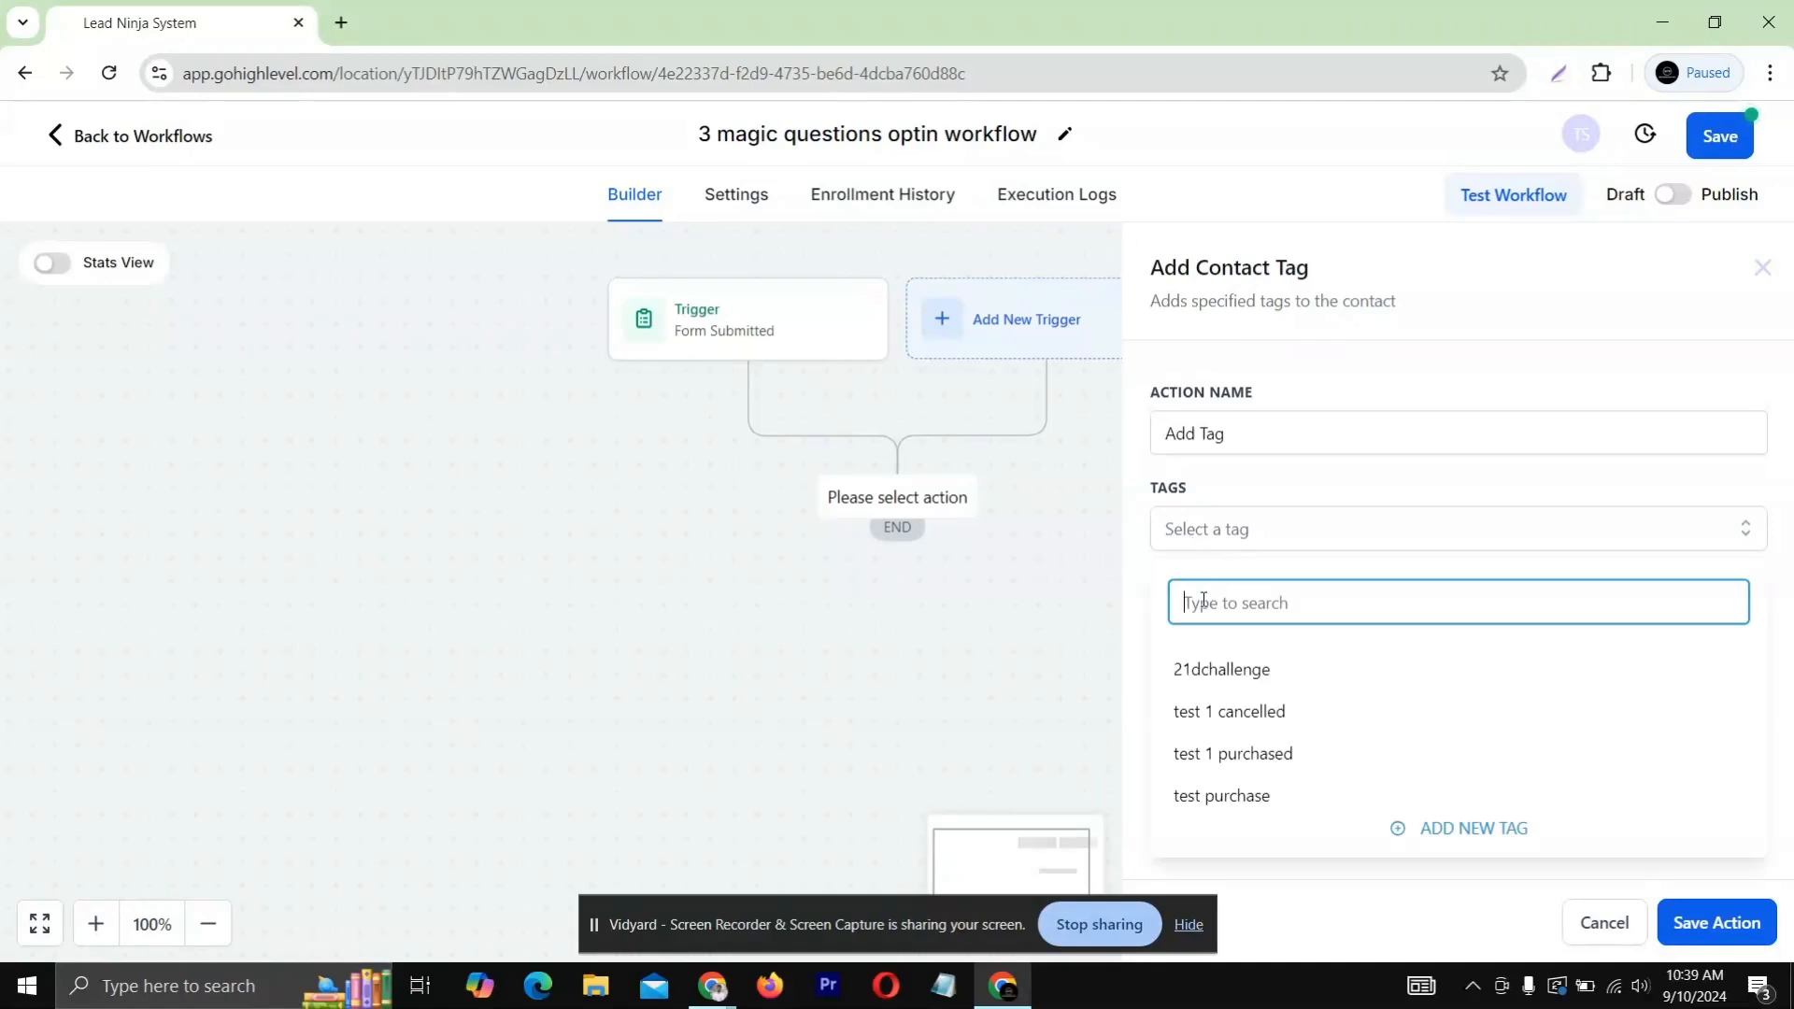
pyautogui.write('3magic')
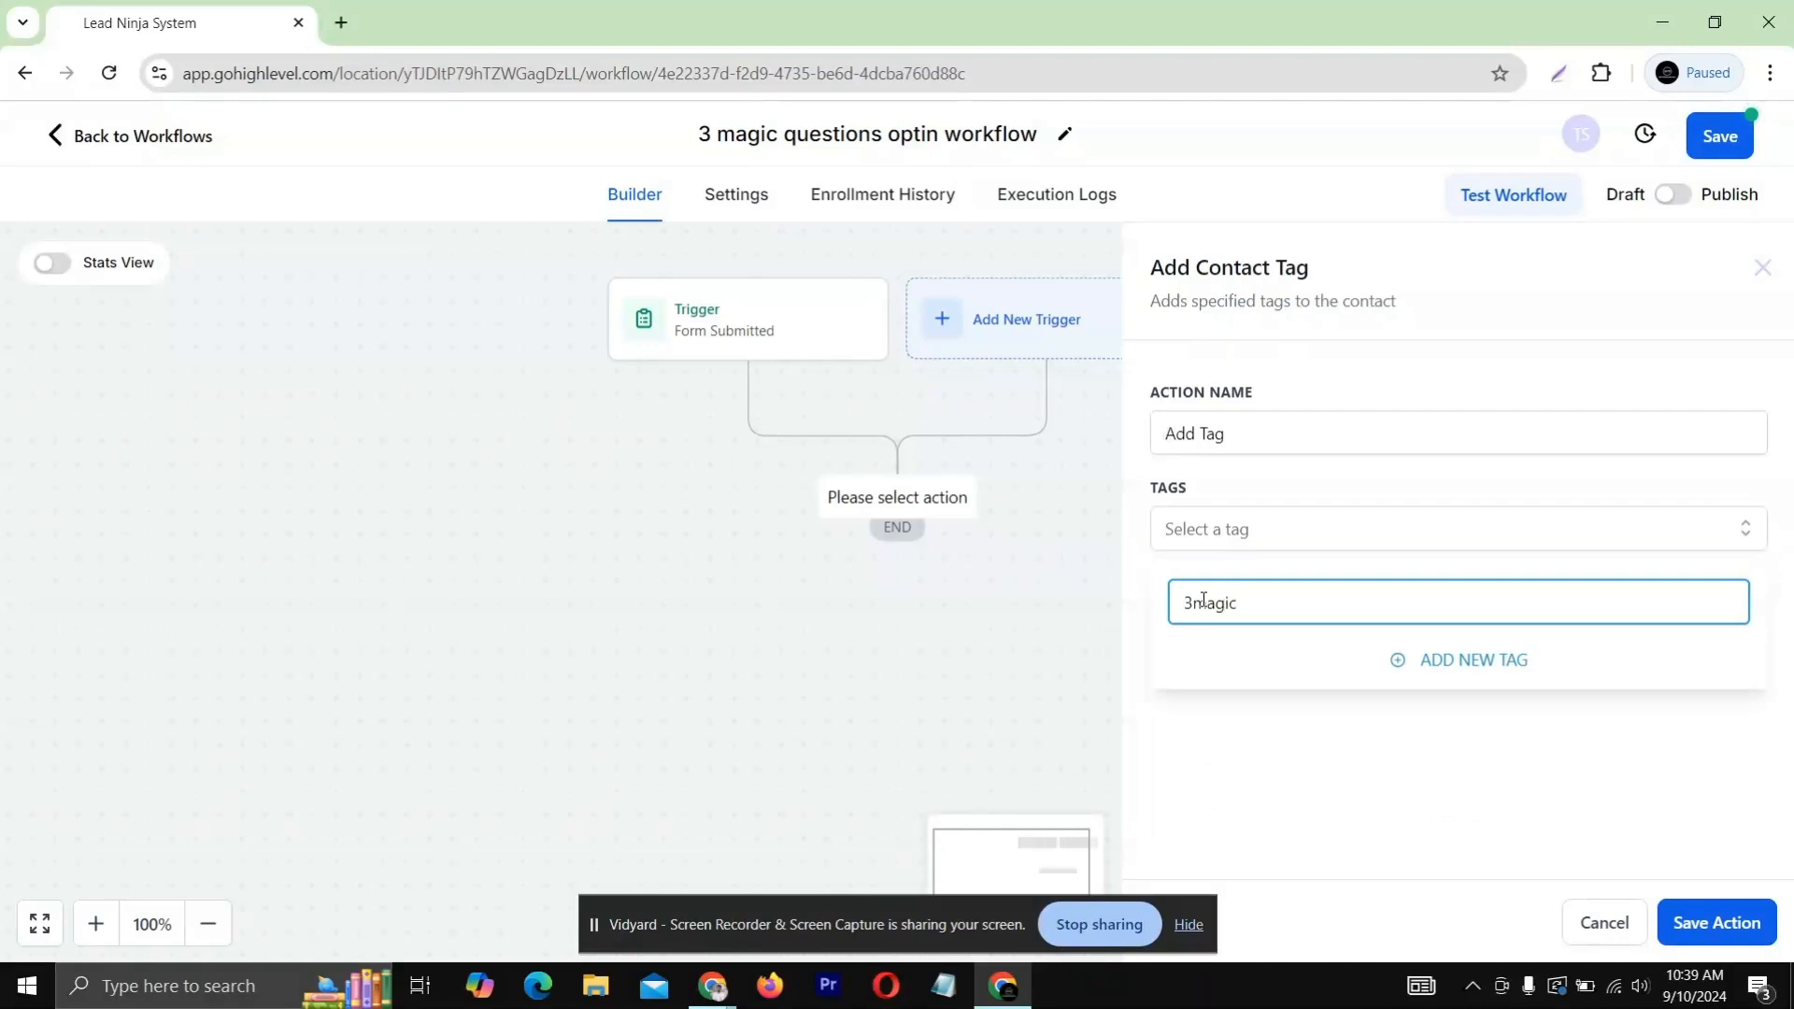
pyautogui.write('questions')
pyautogui.click(1461, 662)
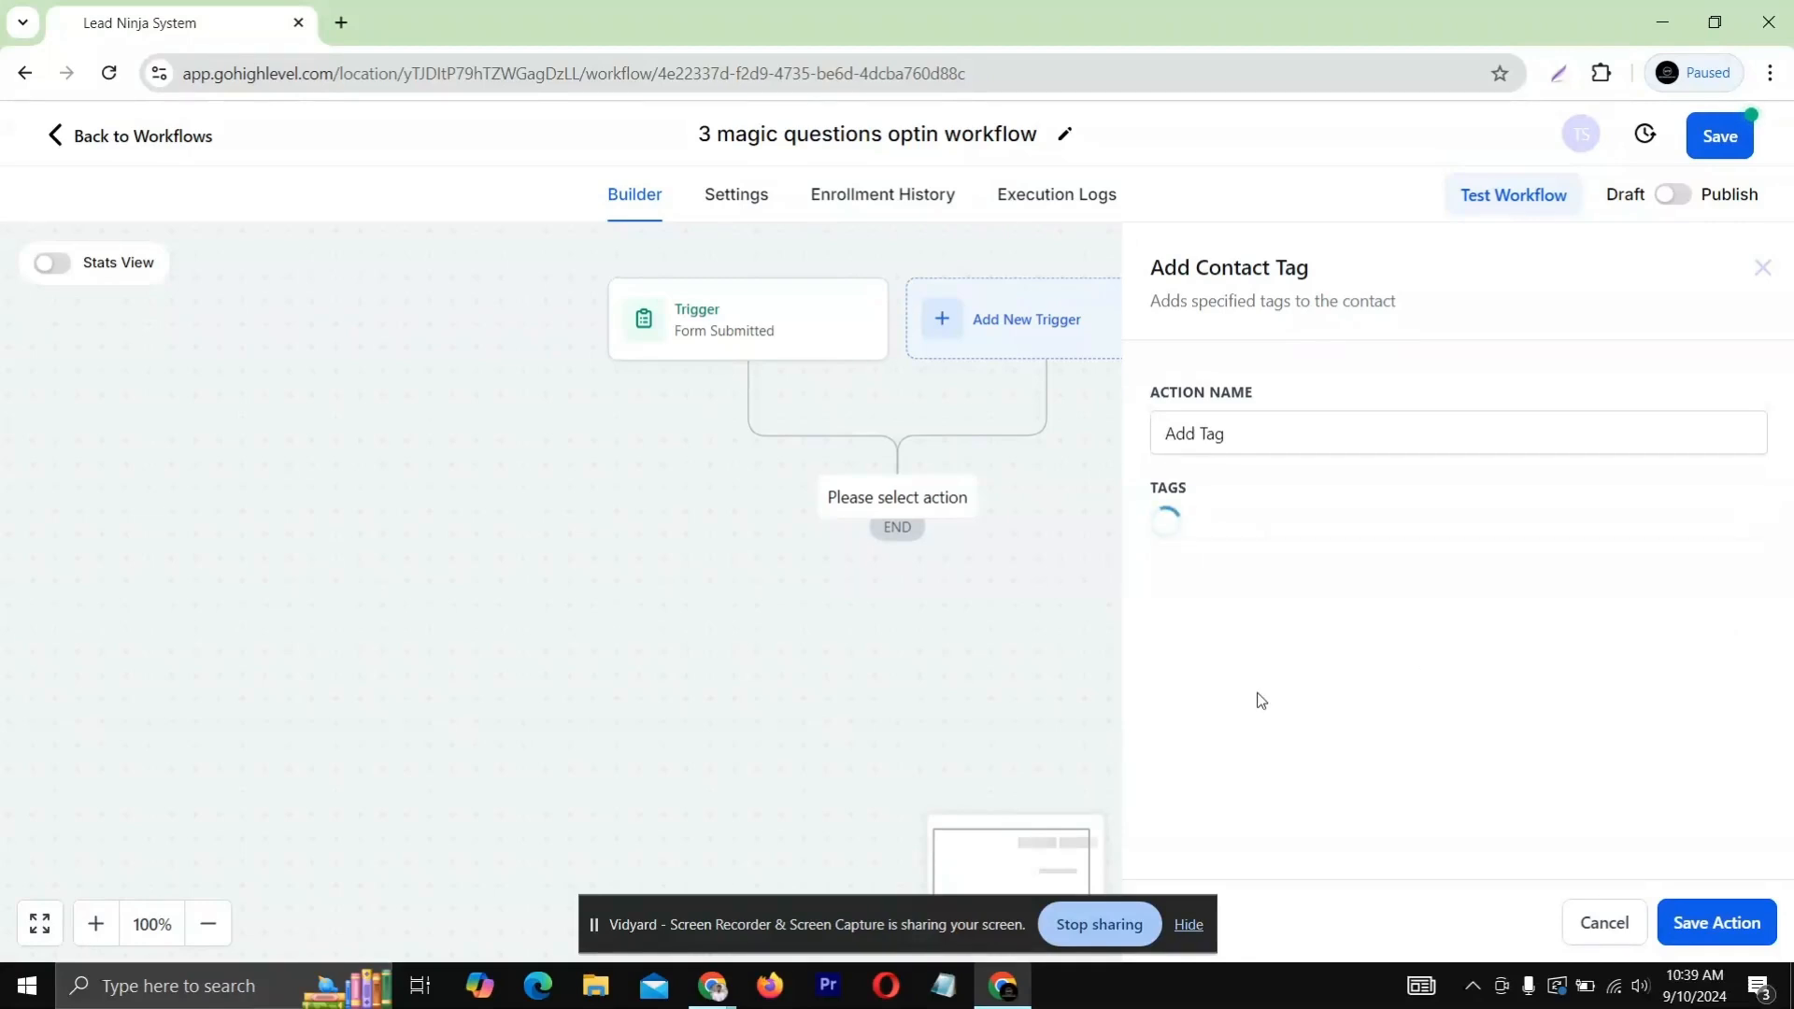
pyautogui.click(1703, 922)
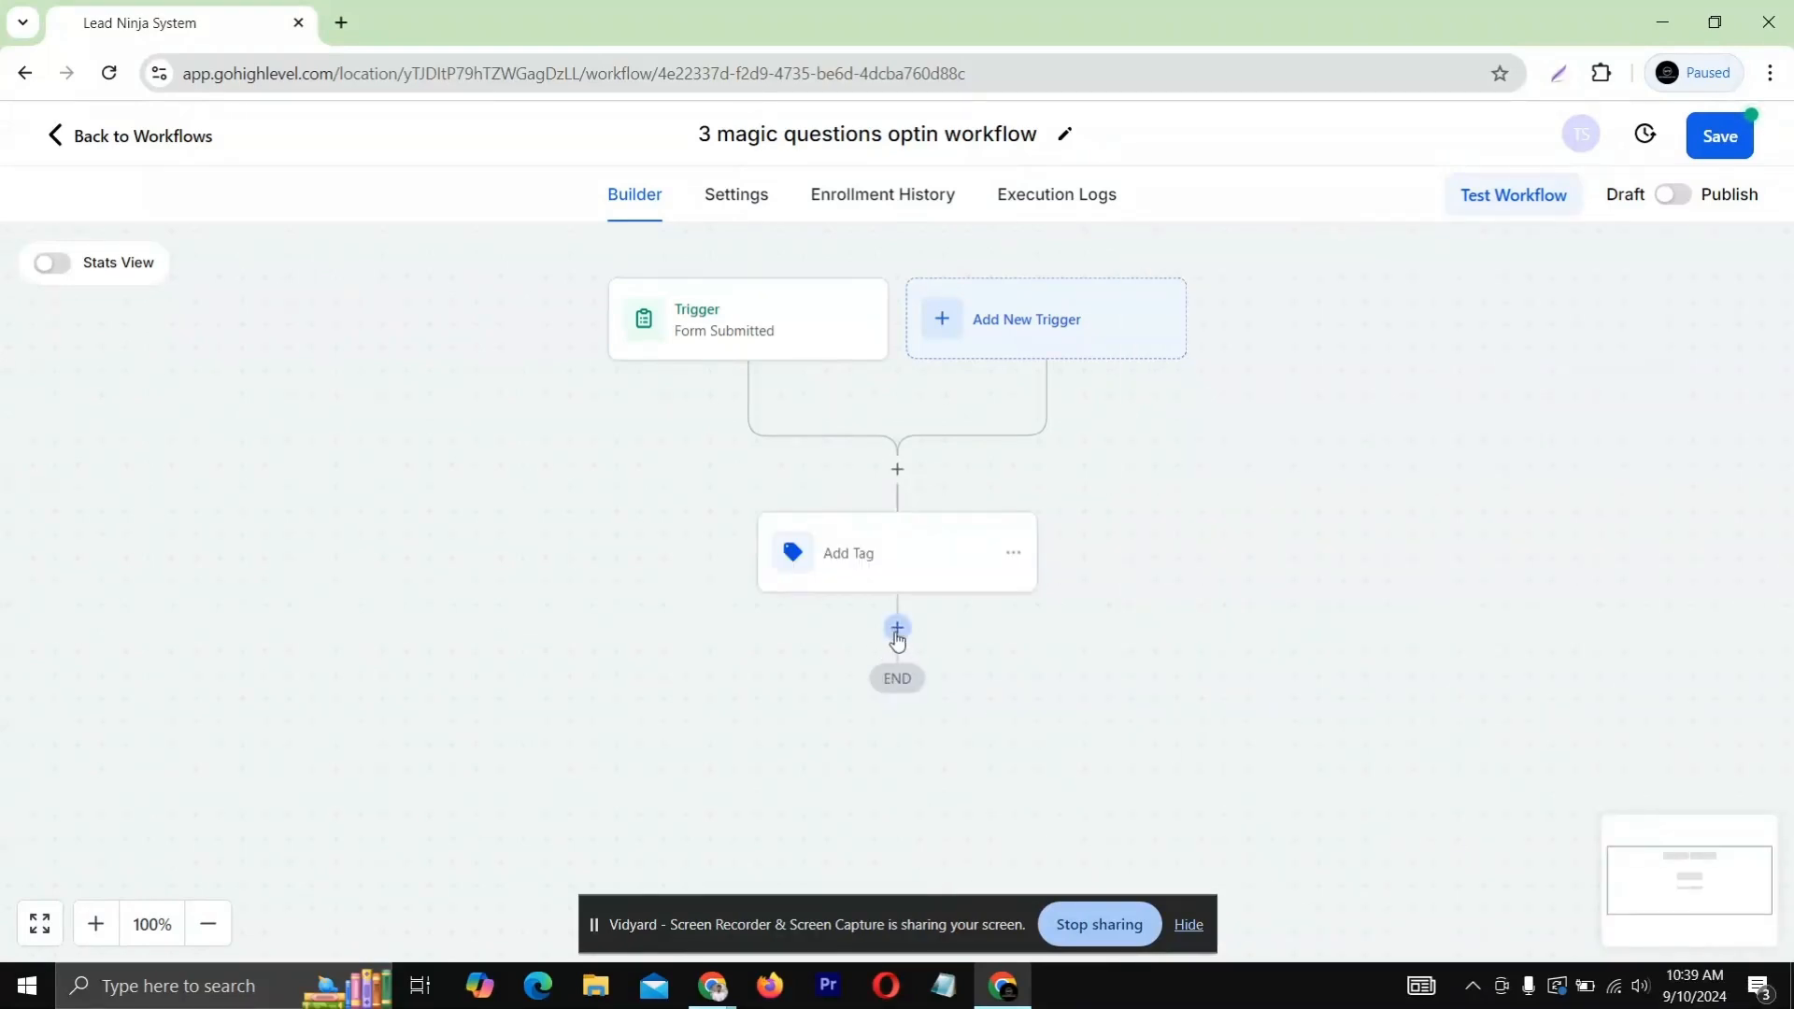
# Start a new action below Add Tag and check the Workflow 2 timing in the Lead Ninja GHL Workflows document
pyautogui.click(897, 629)
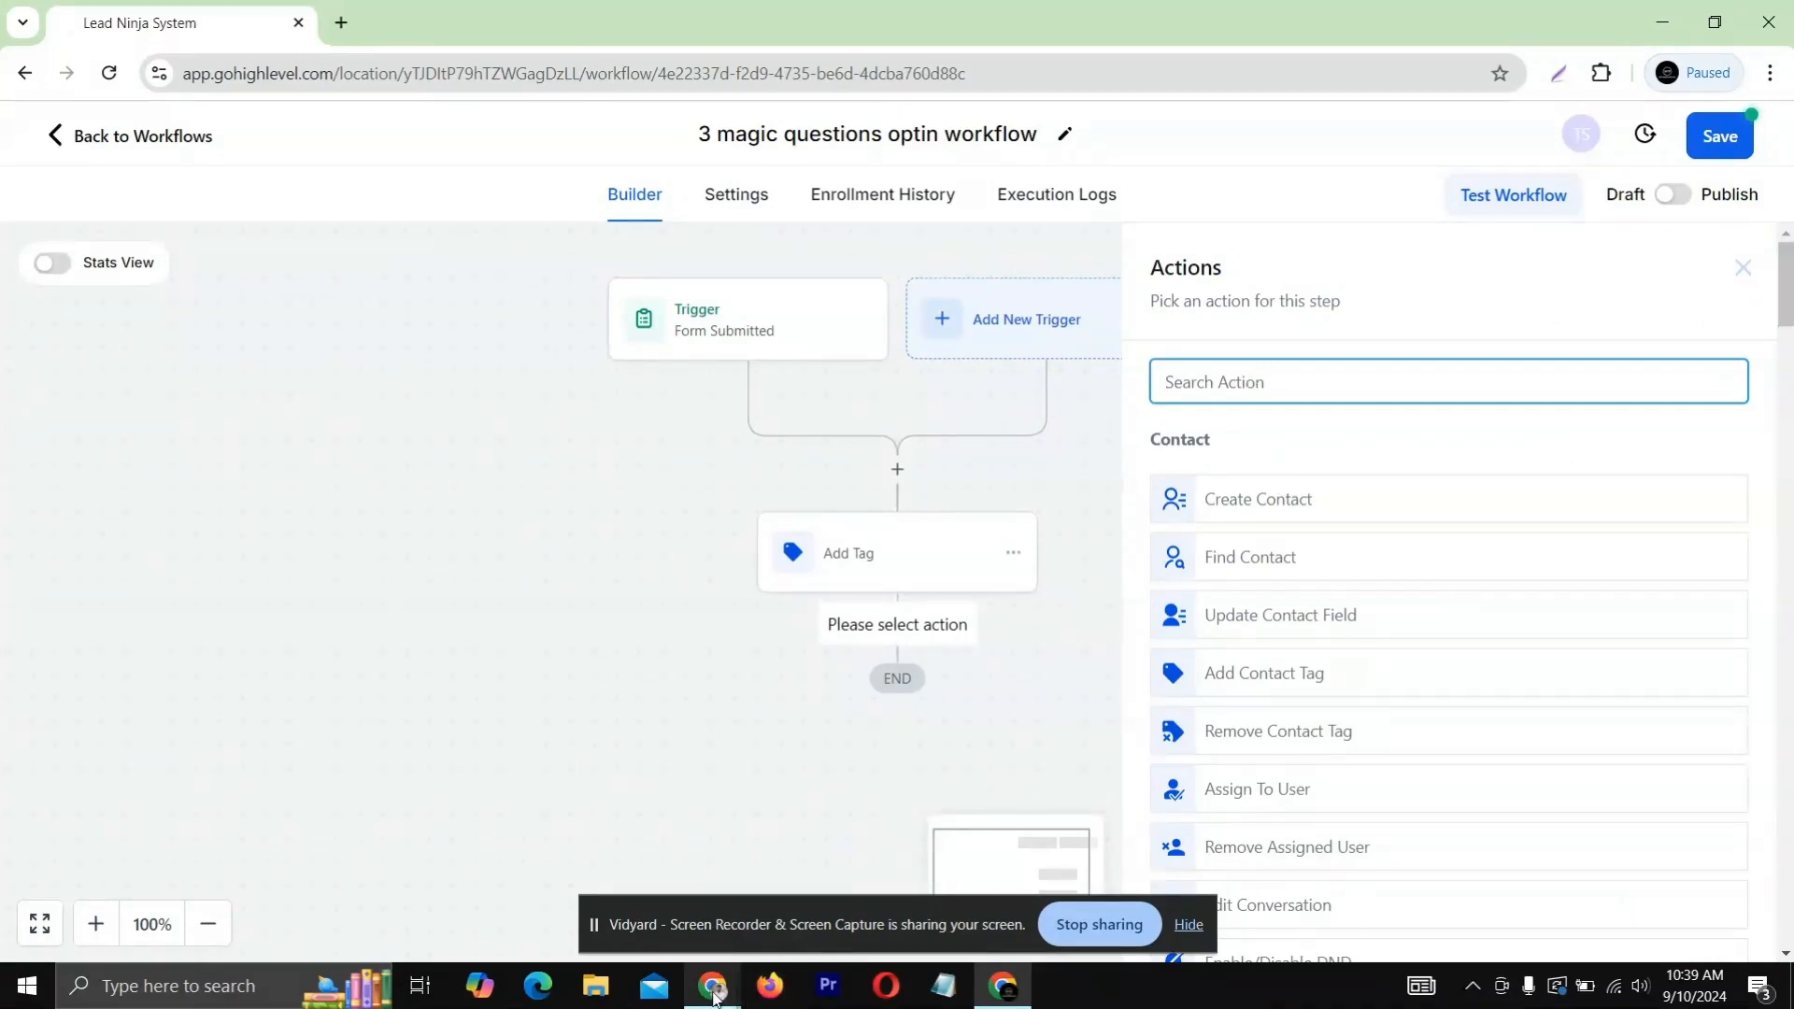
pyautogui.moveTo(714, 998)
pyautogui.click(588, 906)
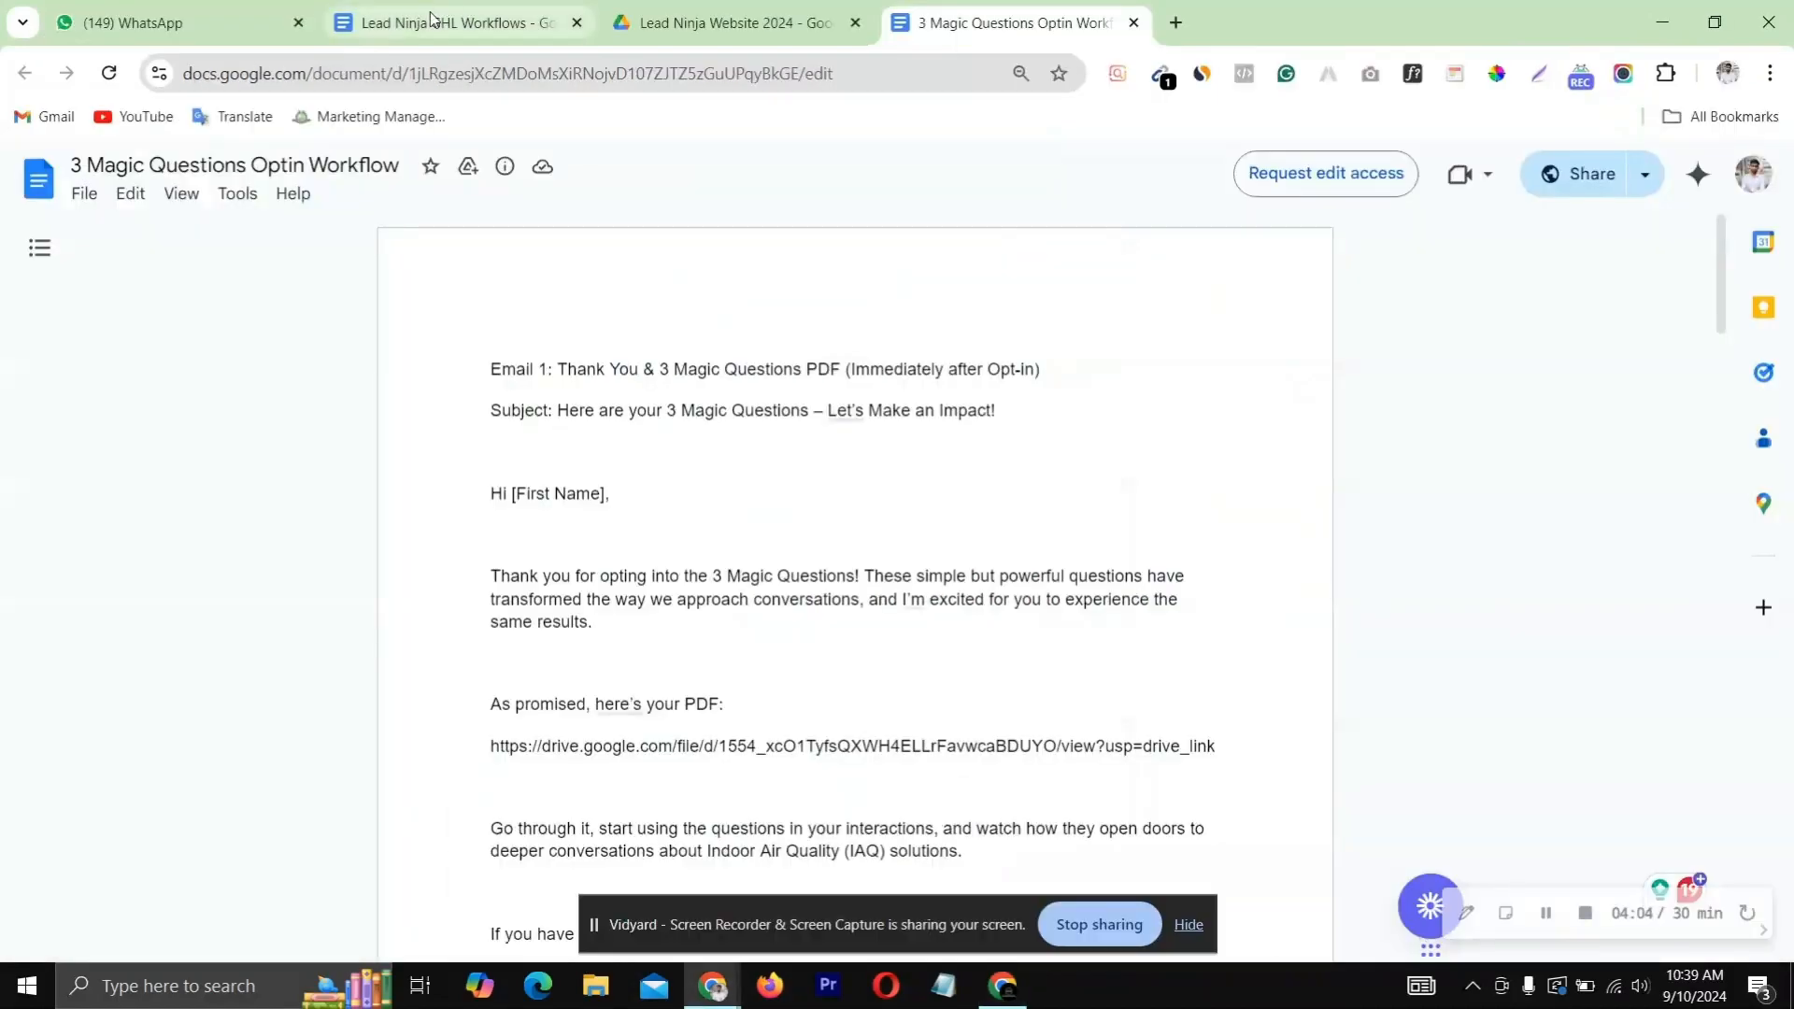
pyautogui.click(463, 22)
pyautogui.scroll(-1, 598, 742)
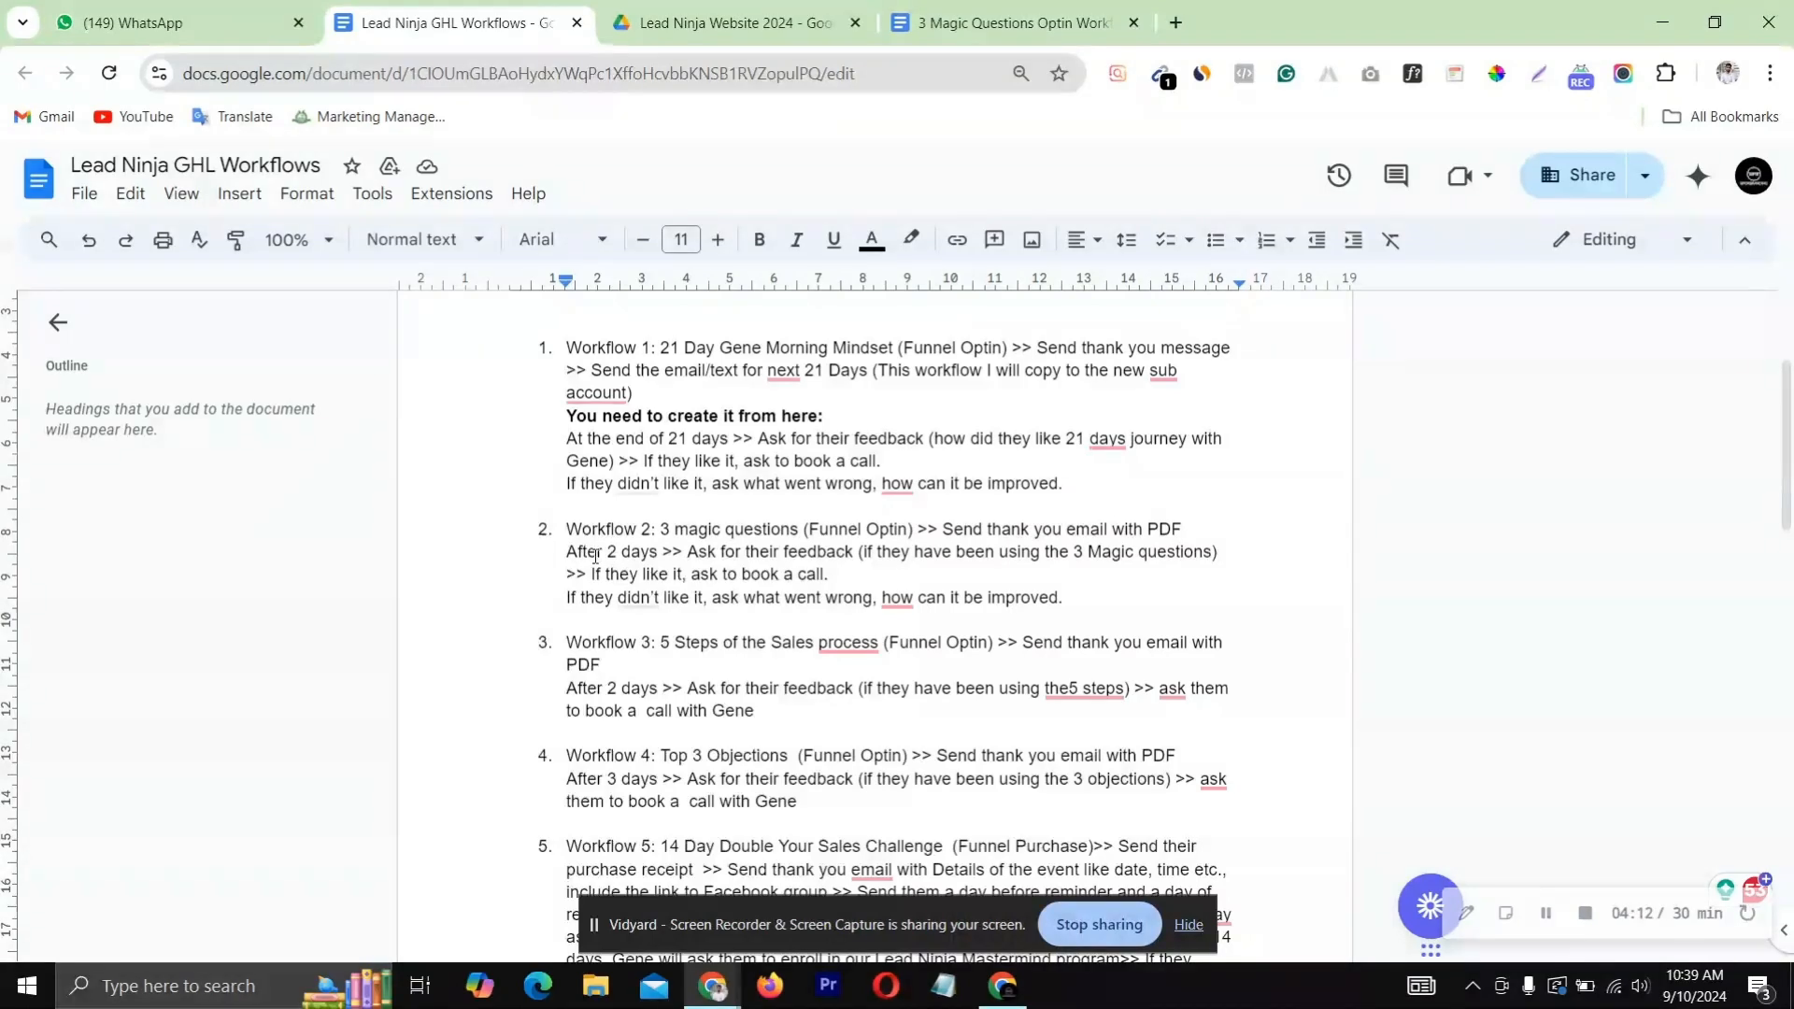
pyautogui.moveTo(567, 554); pyautogui.dragTo(660, 555)
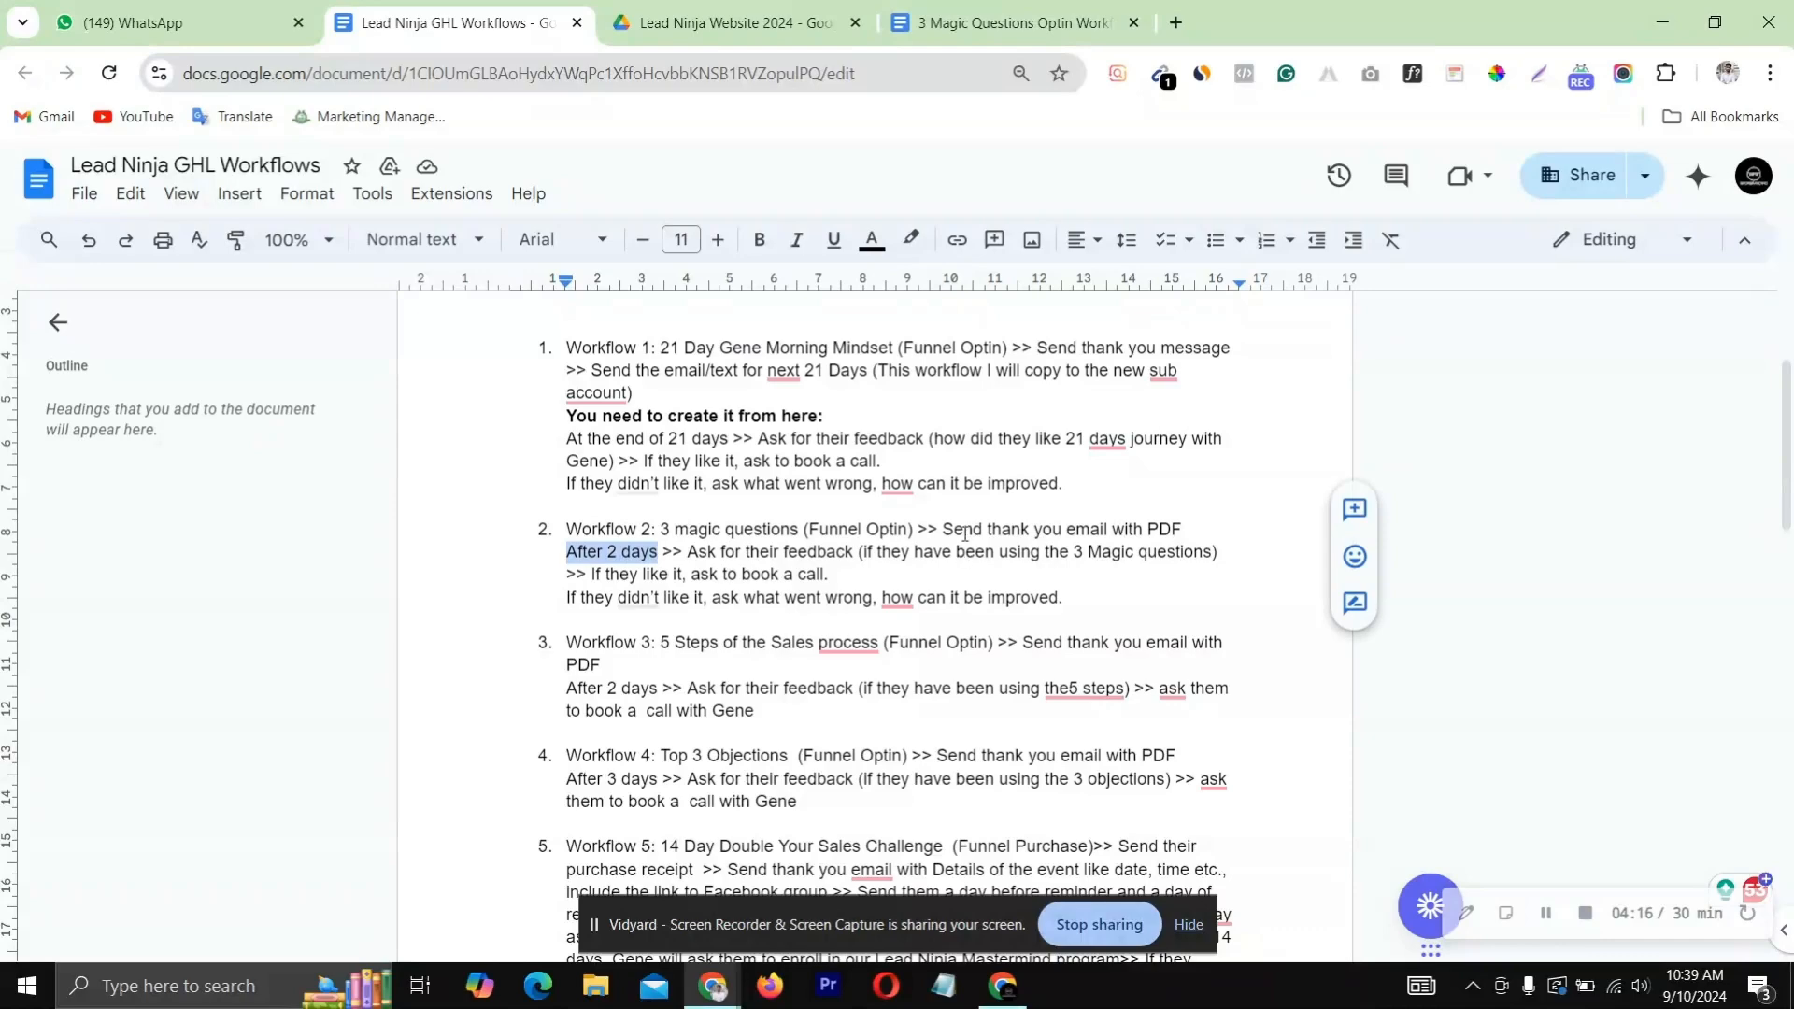
# Back in the GoHighLevel workflow, add a Wait action after Add Tag with a time delay of 2 days and save it
pyautogui.click(1003, 985)
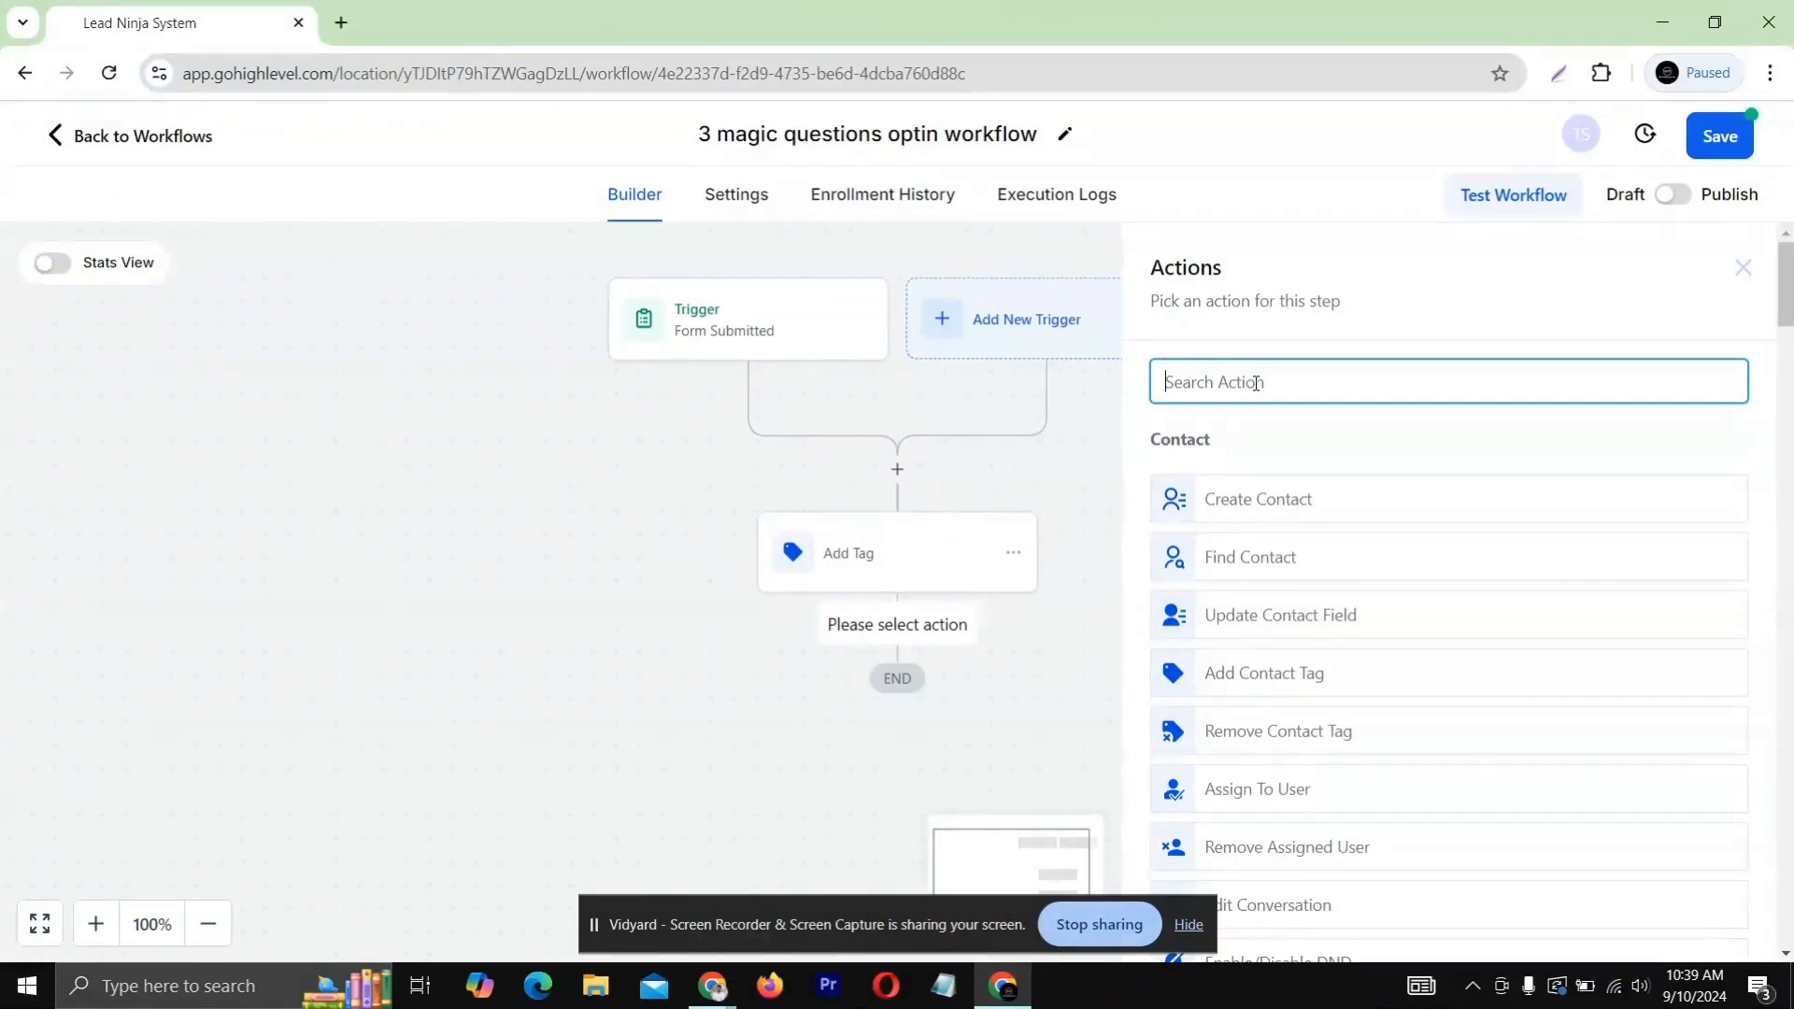
pyautogui.write('wait')
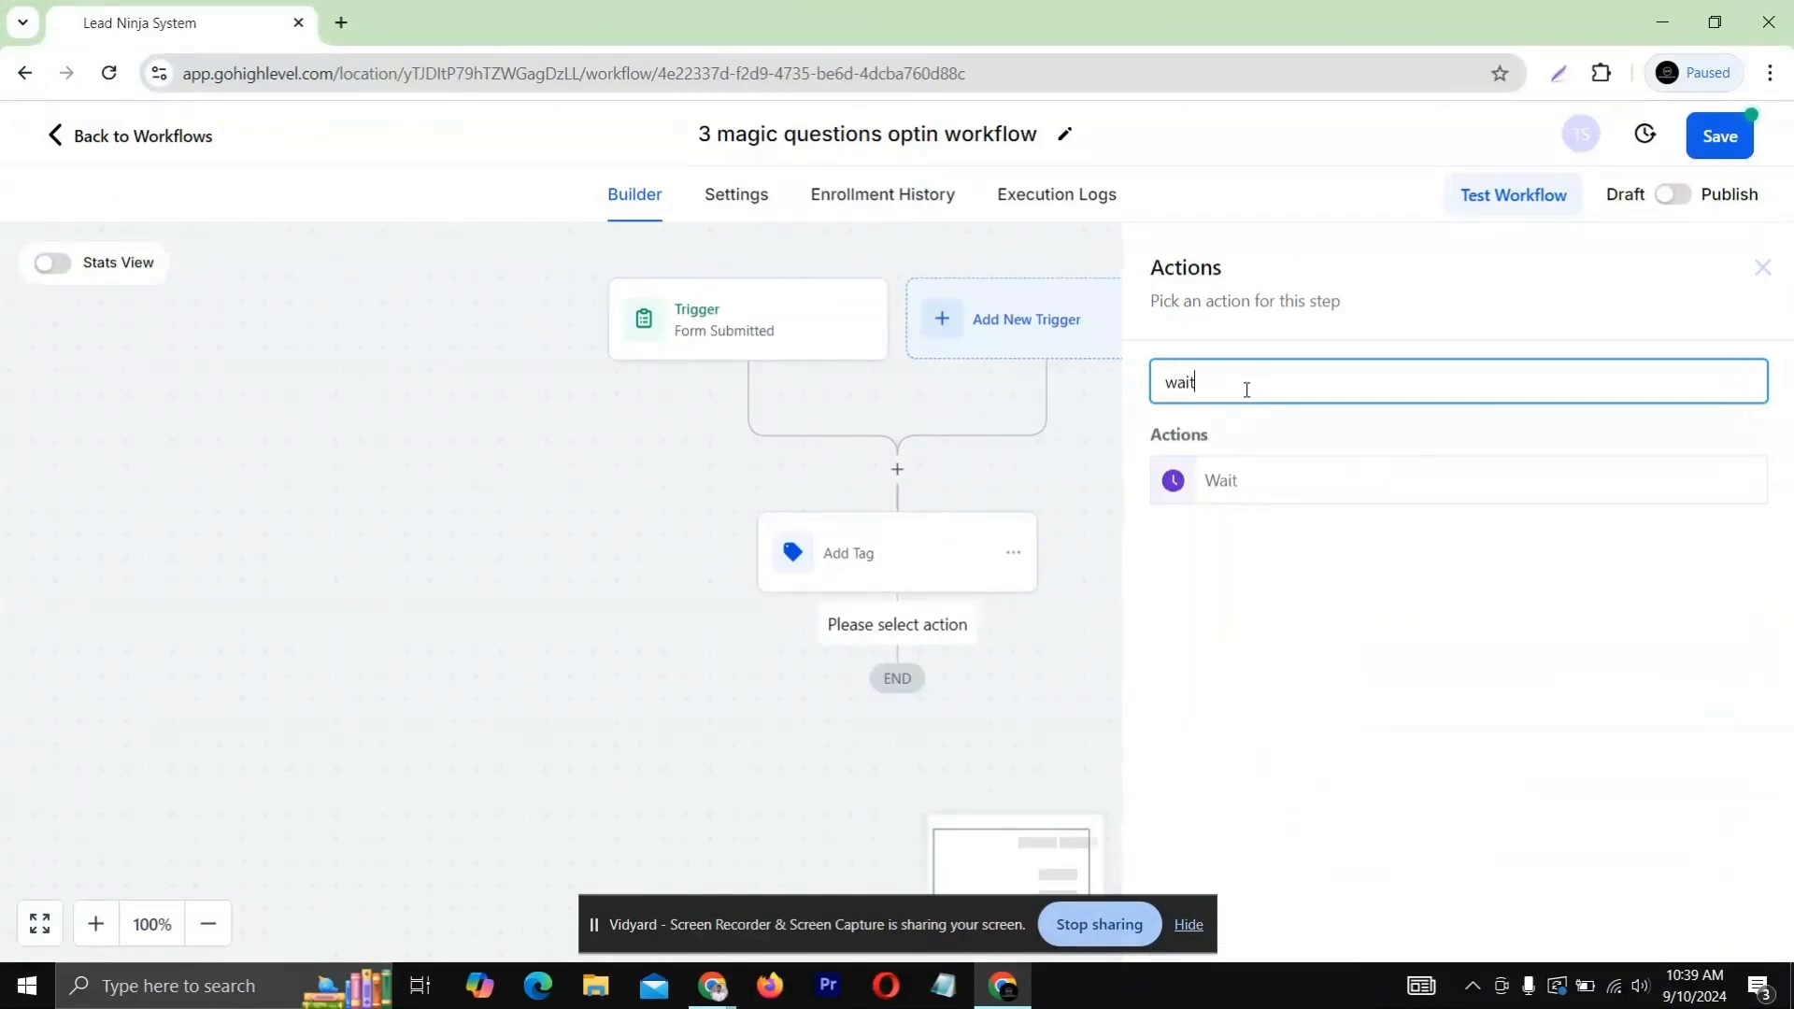
pyautogui.click(1237, 487)
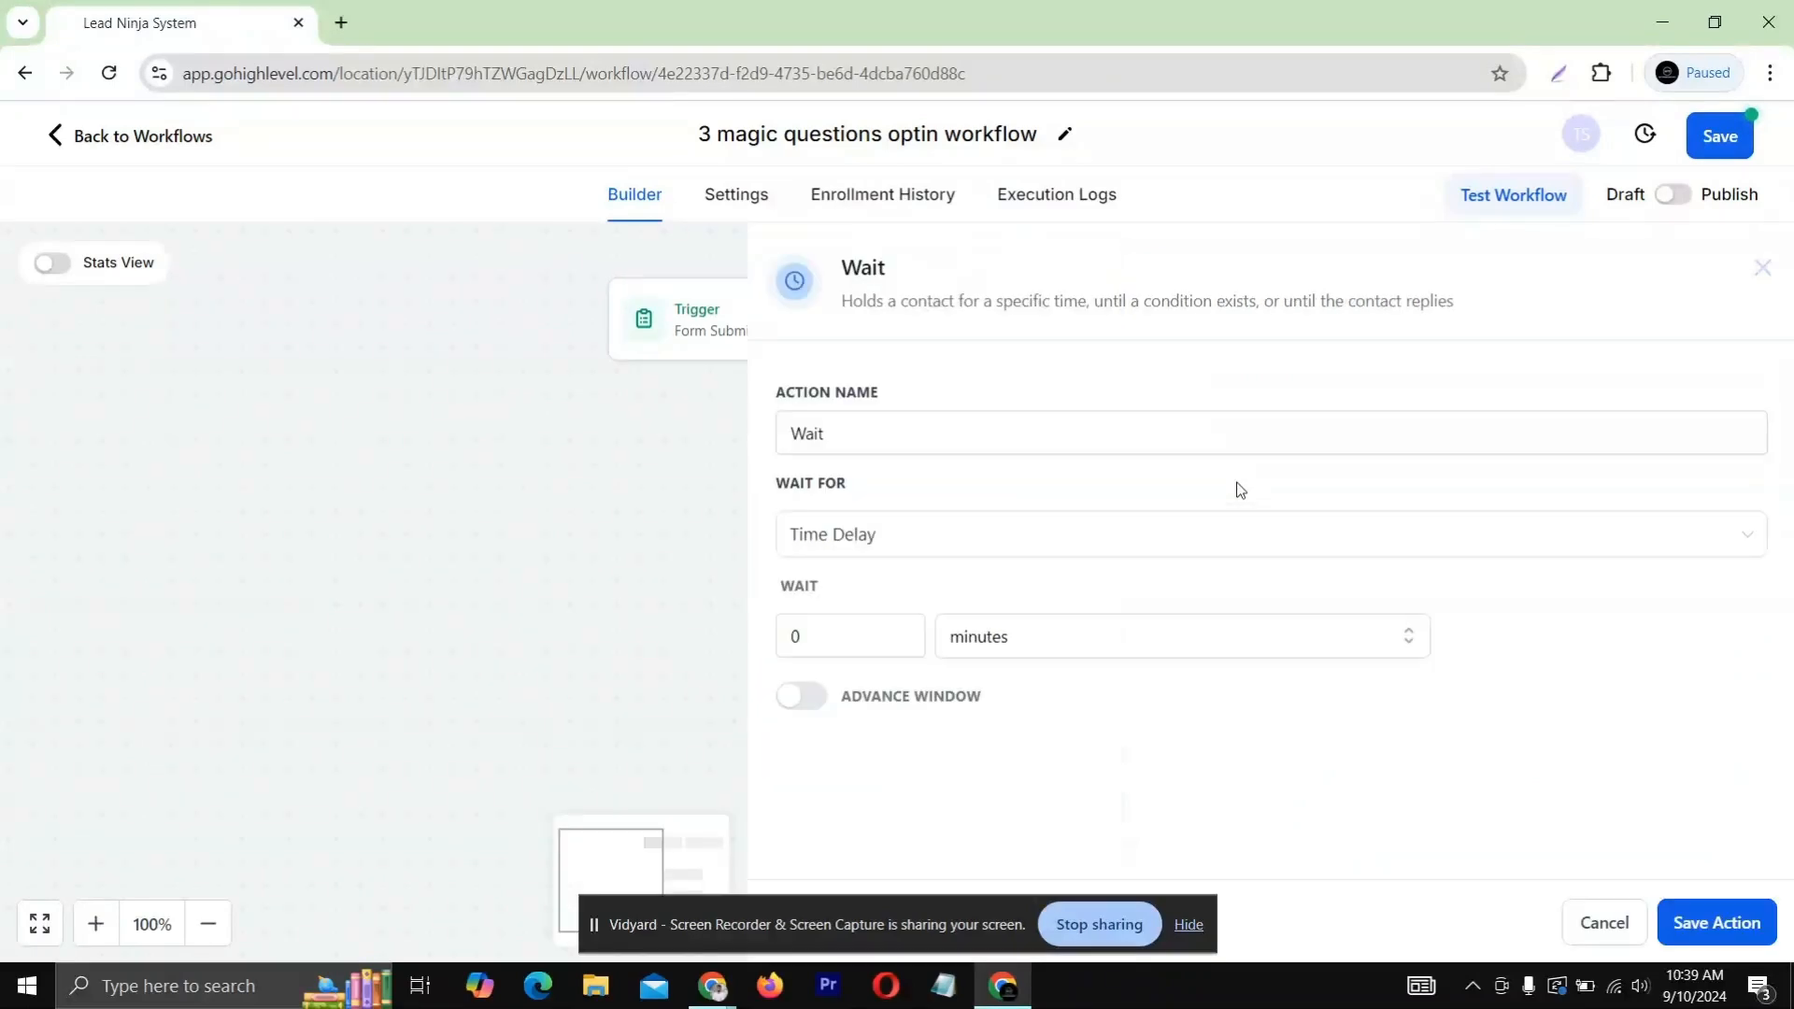
pyautogui.click(797, 636)
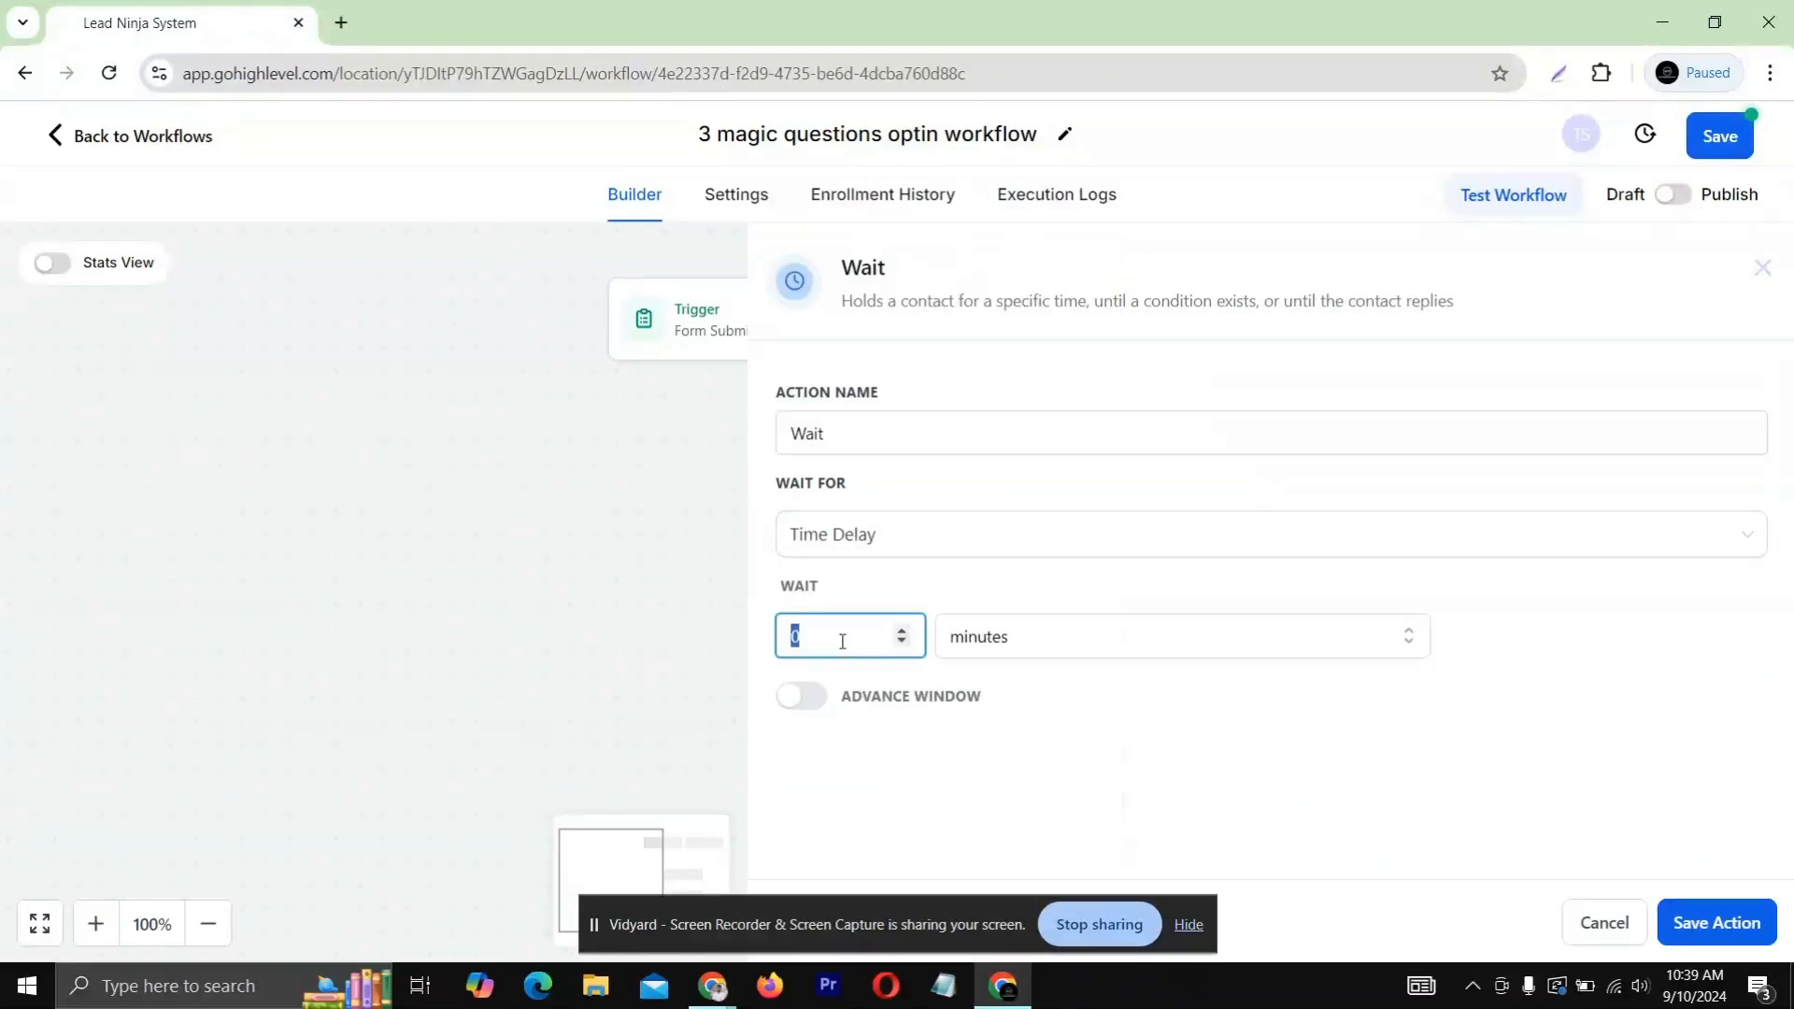
pyautogui.write('2')
pyautogui.click(980, 645)
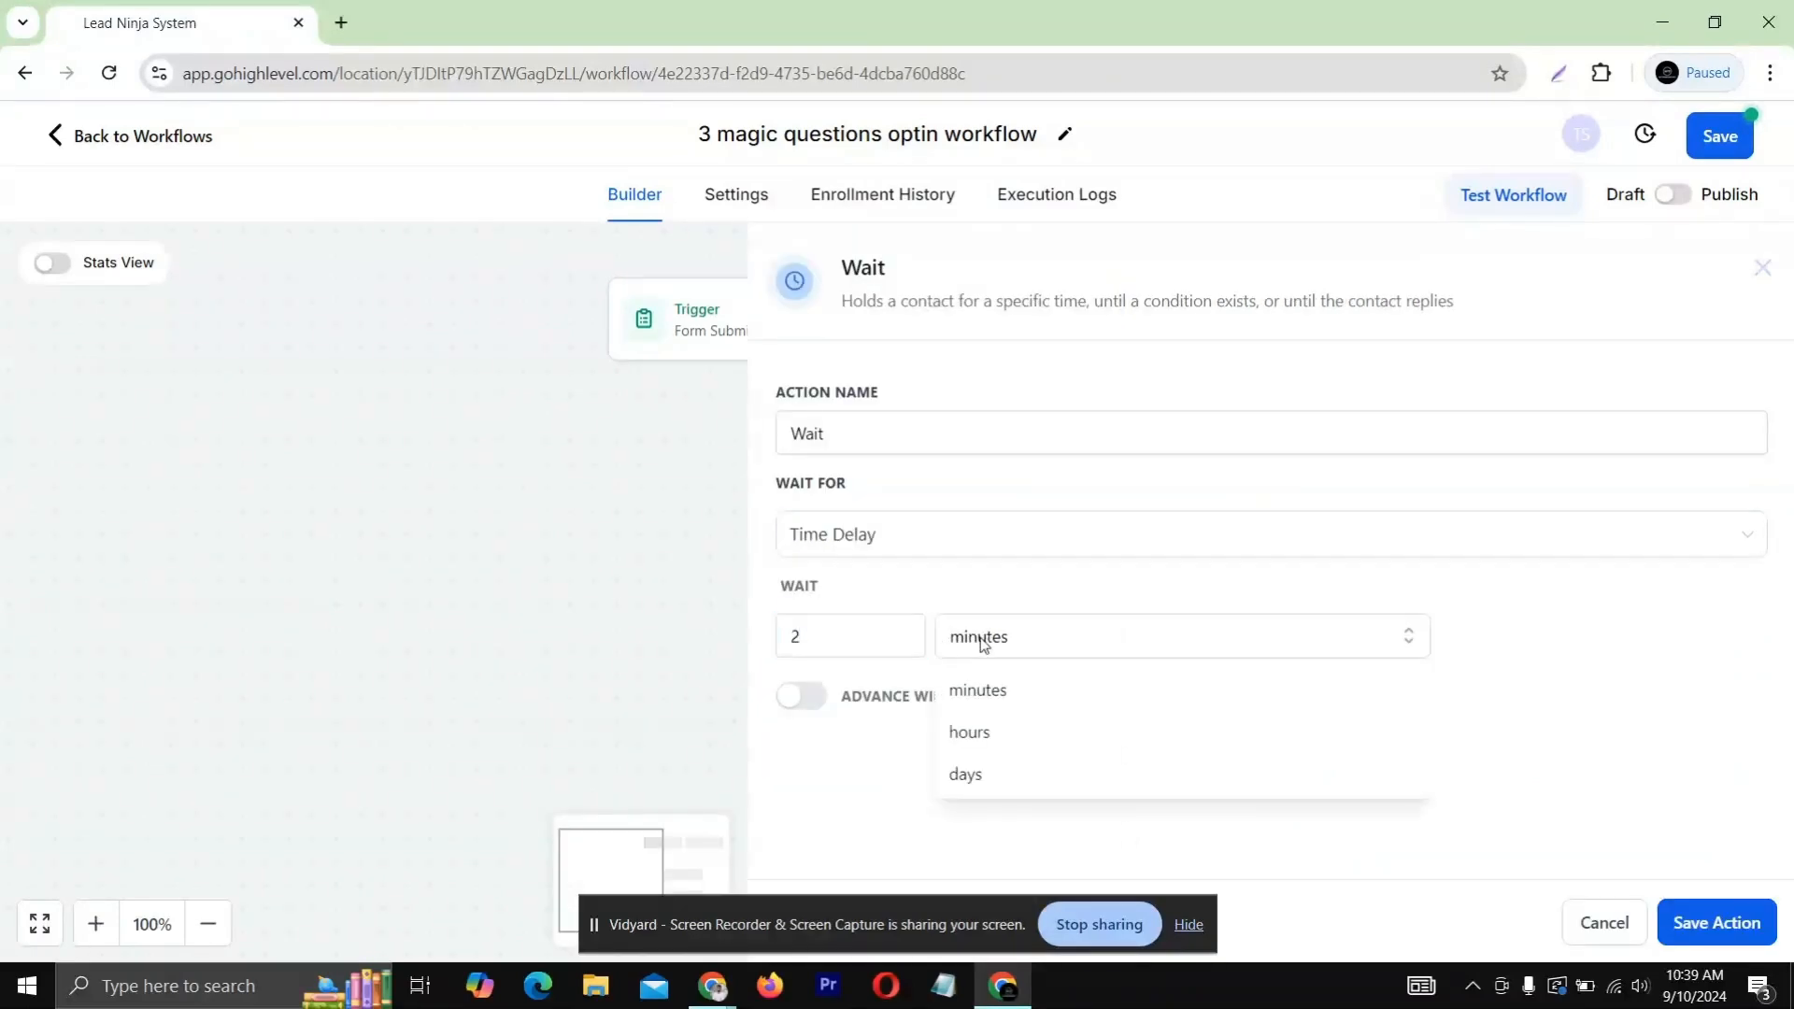
pyautogui.click(968, 777)
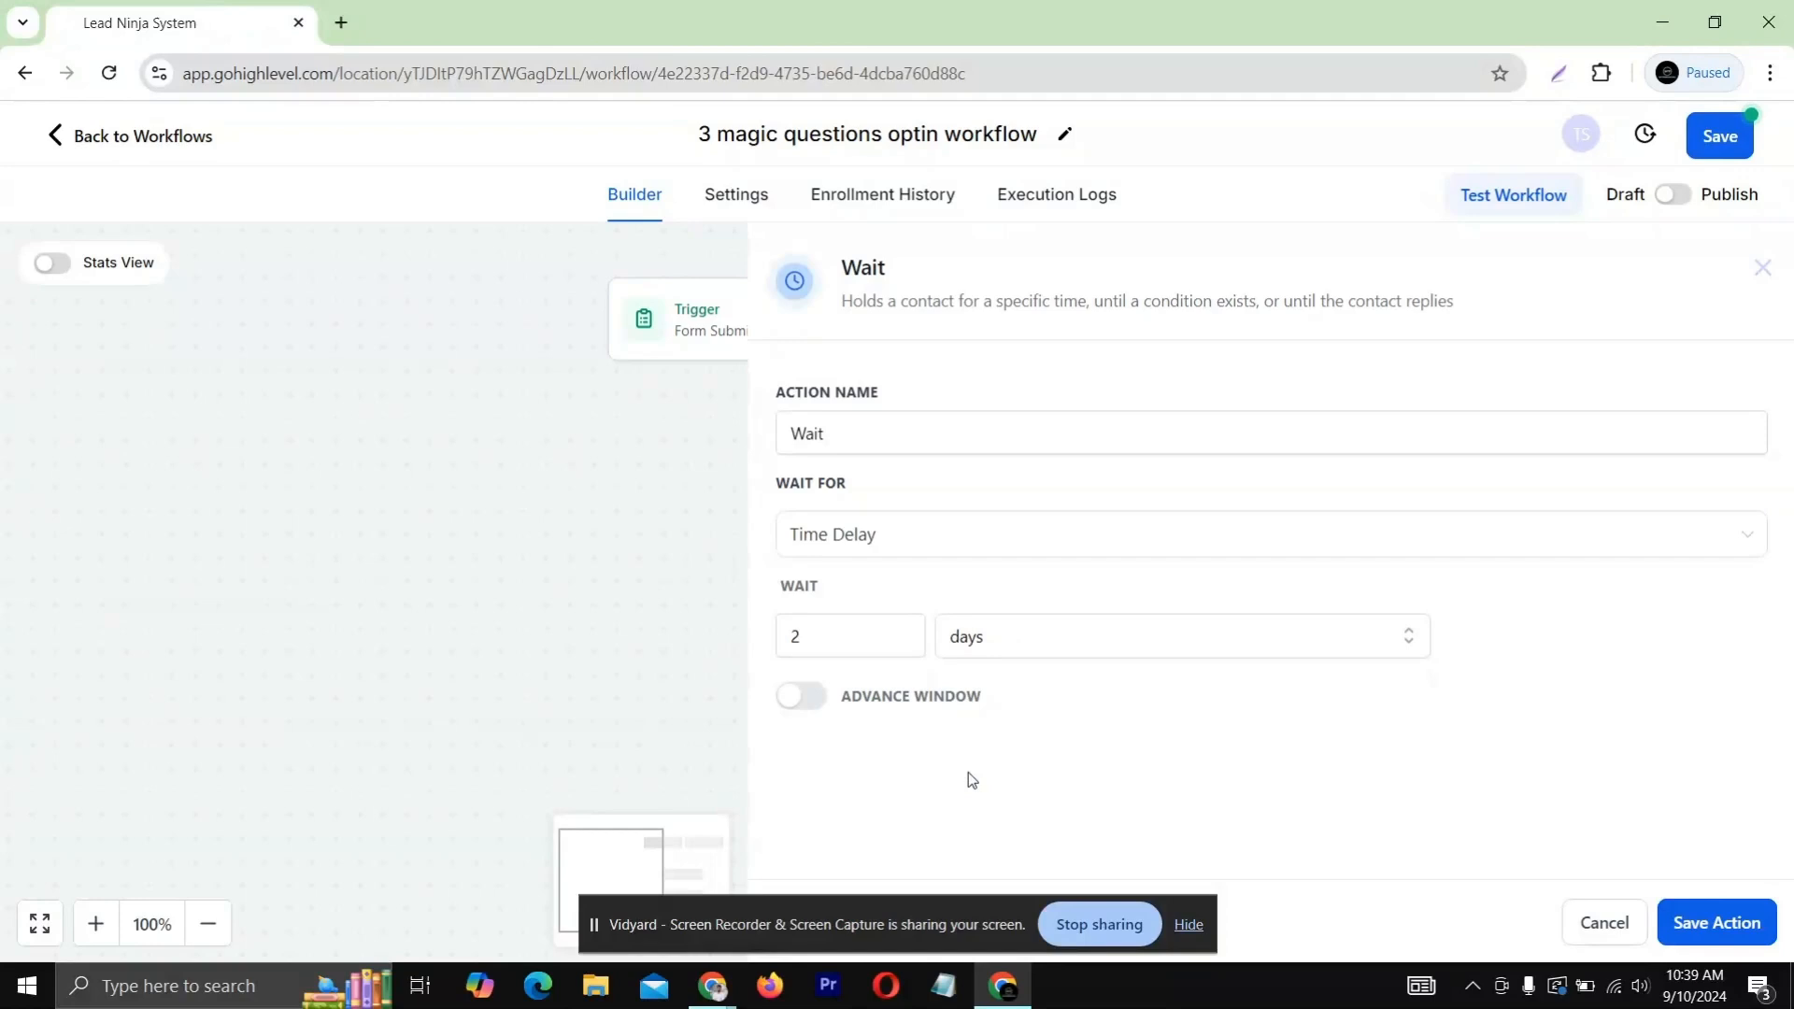
pyautogui.click(1712, 926)
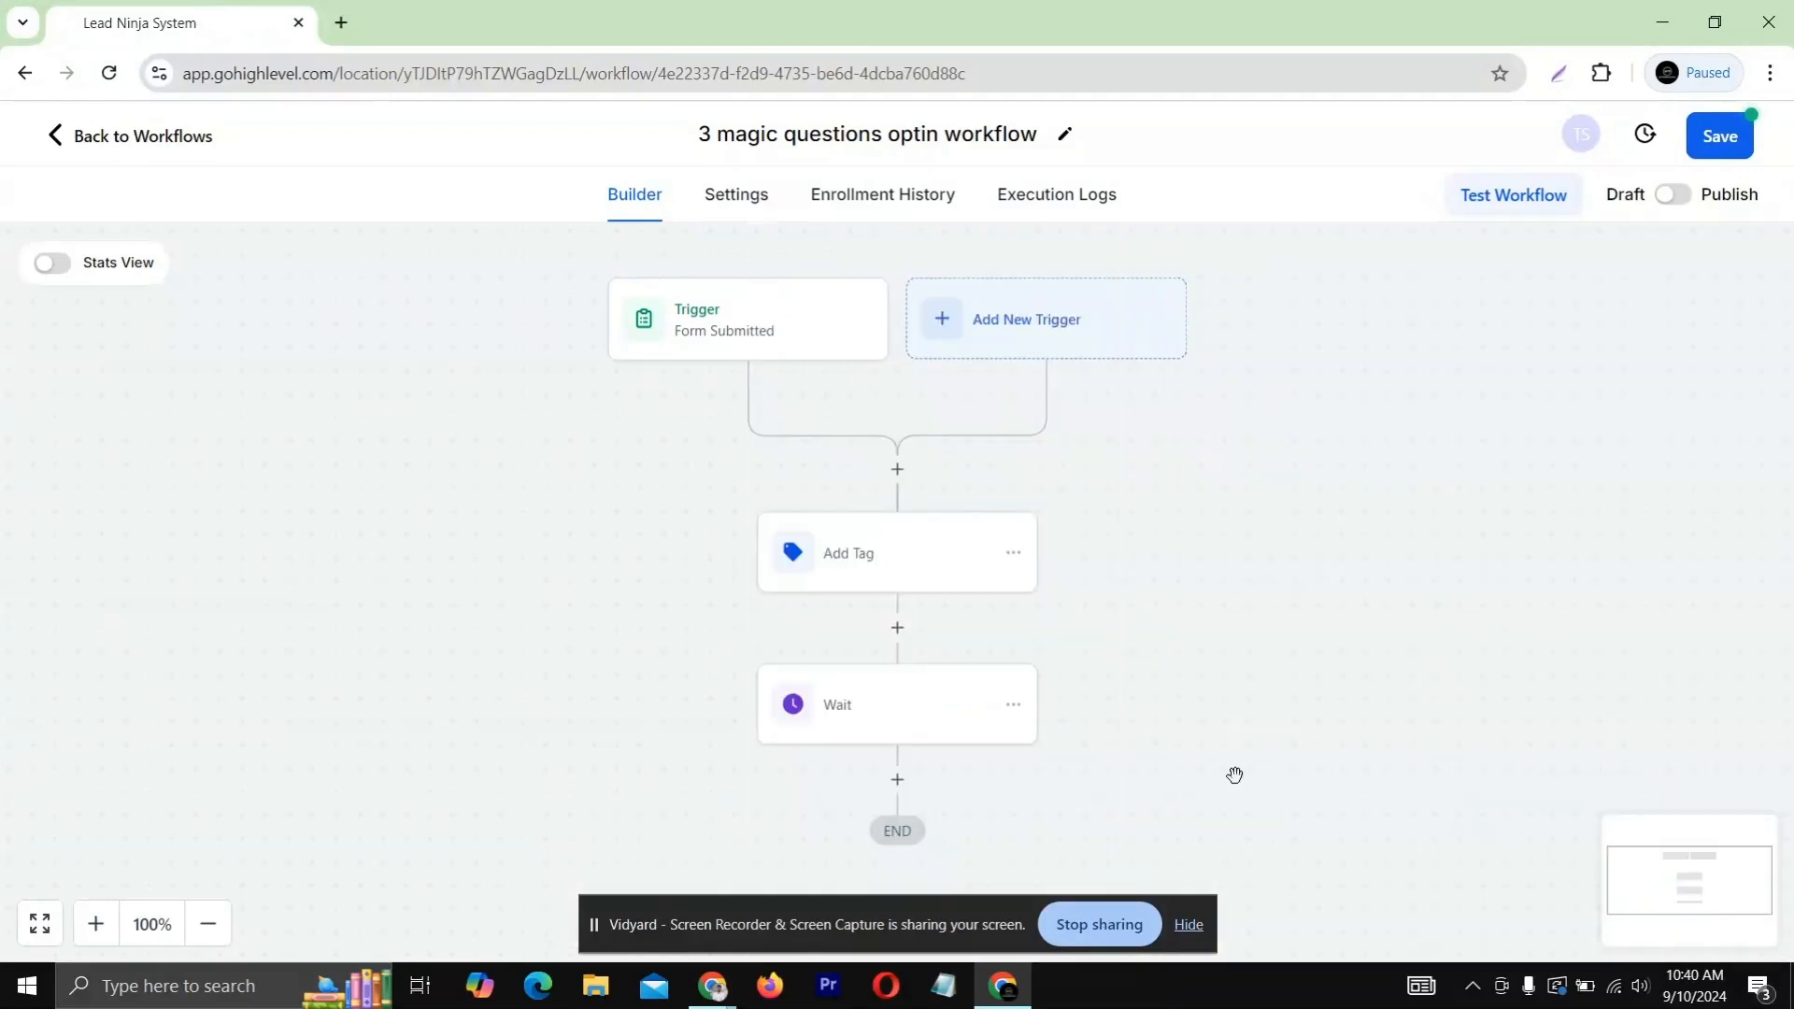
# Rename the Wait action to "Wait for 2 days" and save it
pyautogui.click(861, 719)
pyautogui.click(873, 433)
pyautogui.write('fo')
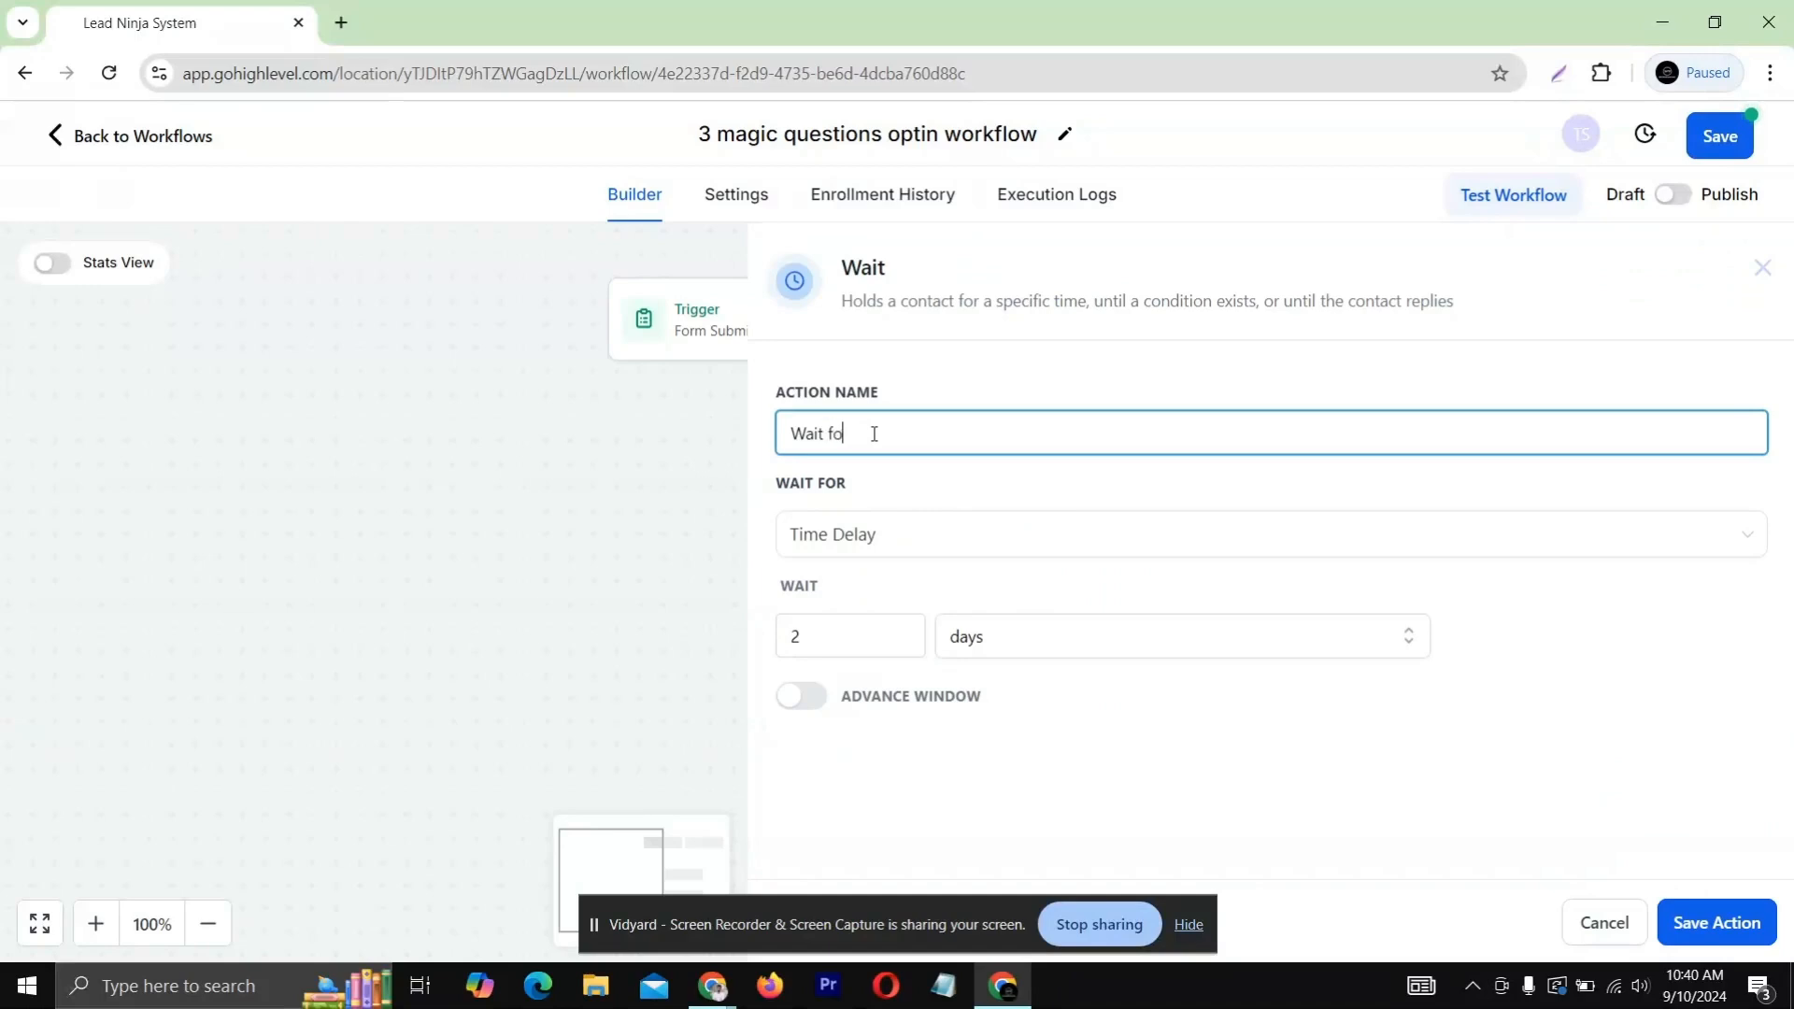
pyautogui.write('r 2 days')
pyautogui.click(1714, 924)
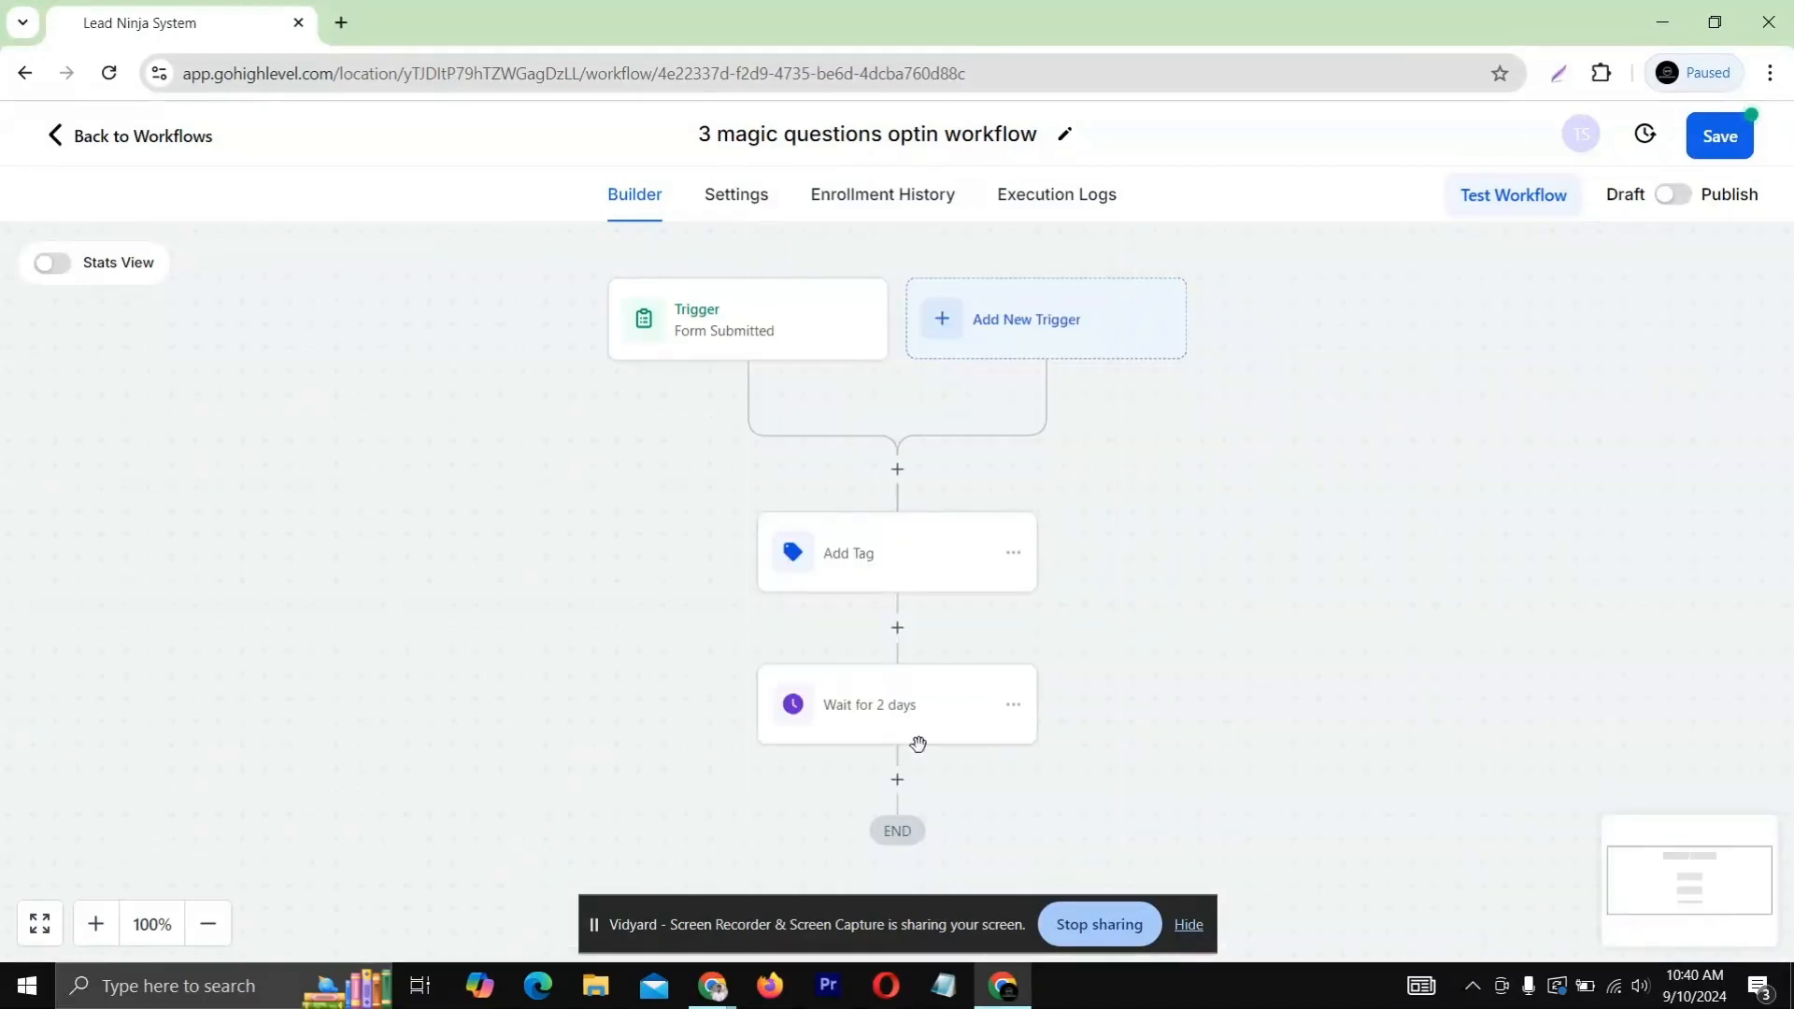
# Add a Send Email action after the two-day wait, found by searching the actions for "email"
pyautogui.scroll(-3, 897, 713)
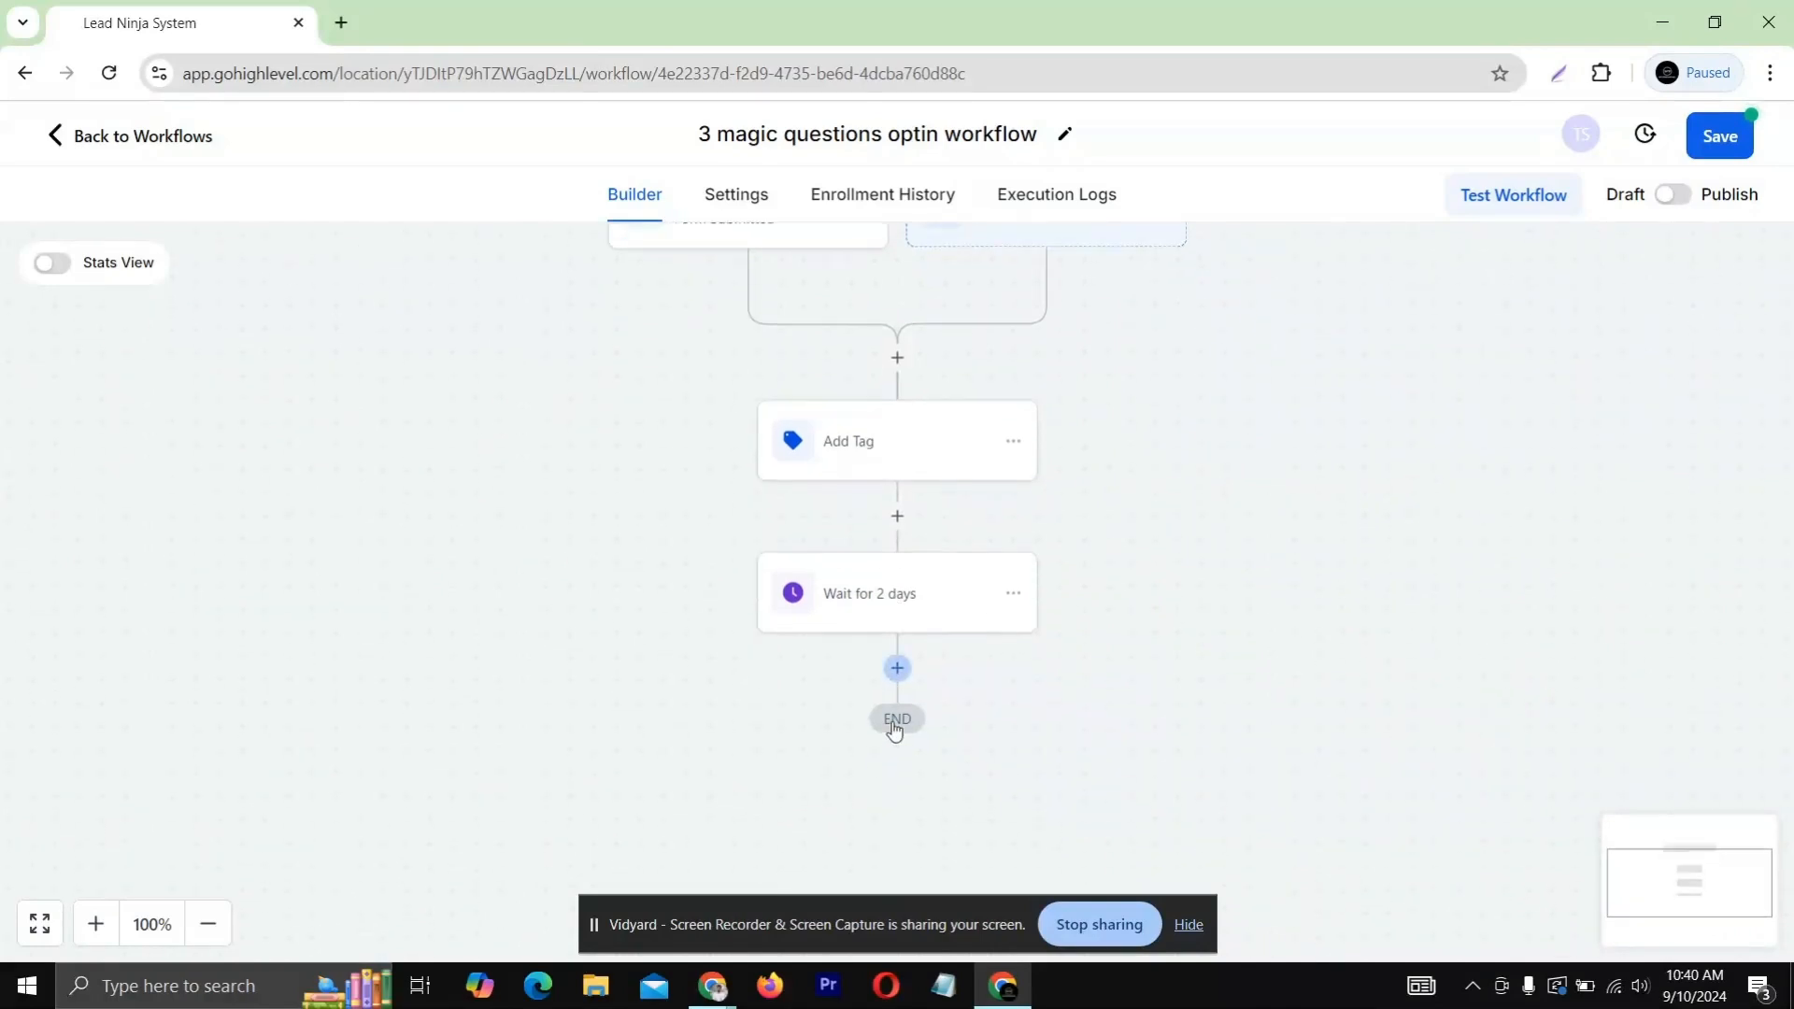
pyautogui.click(894, 664)
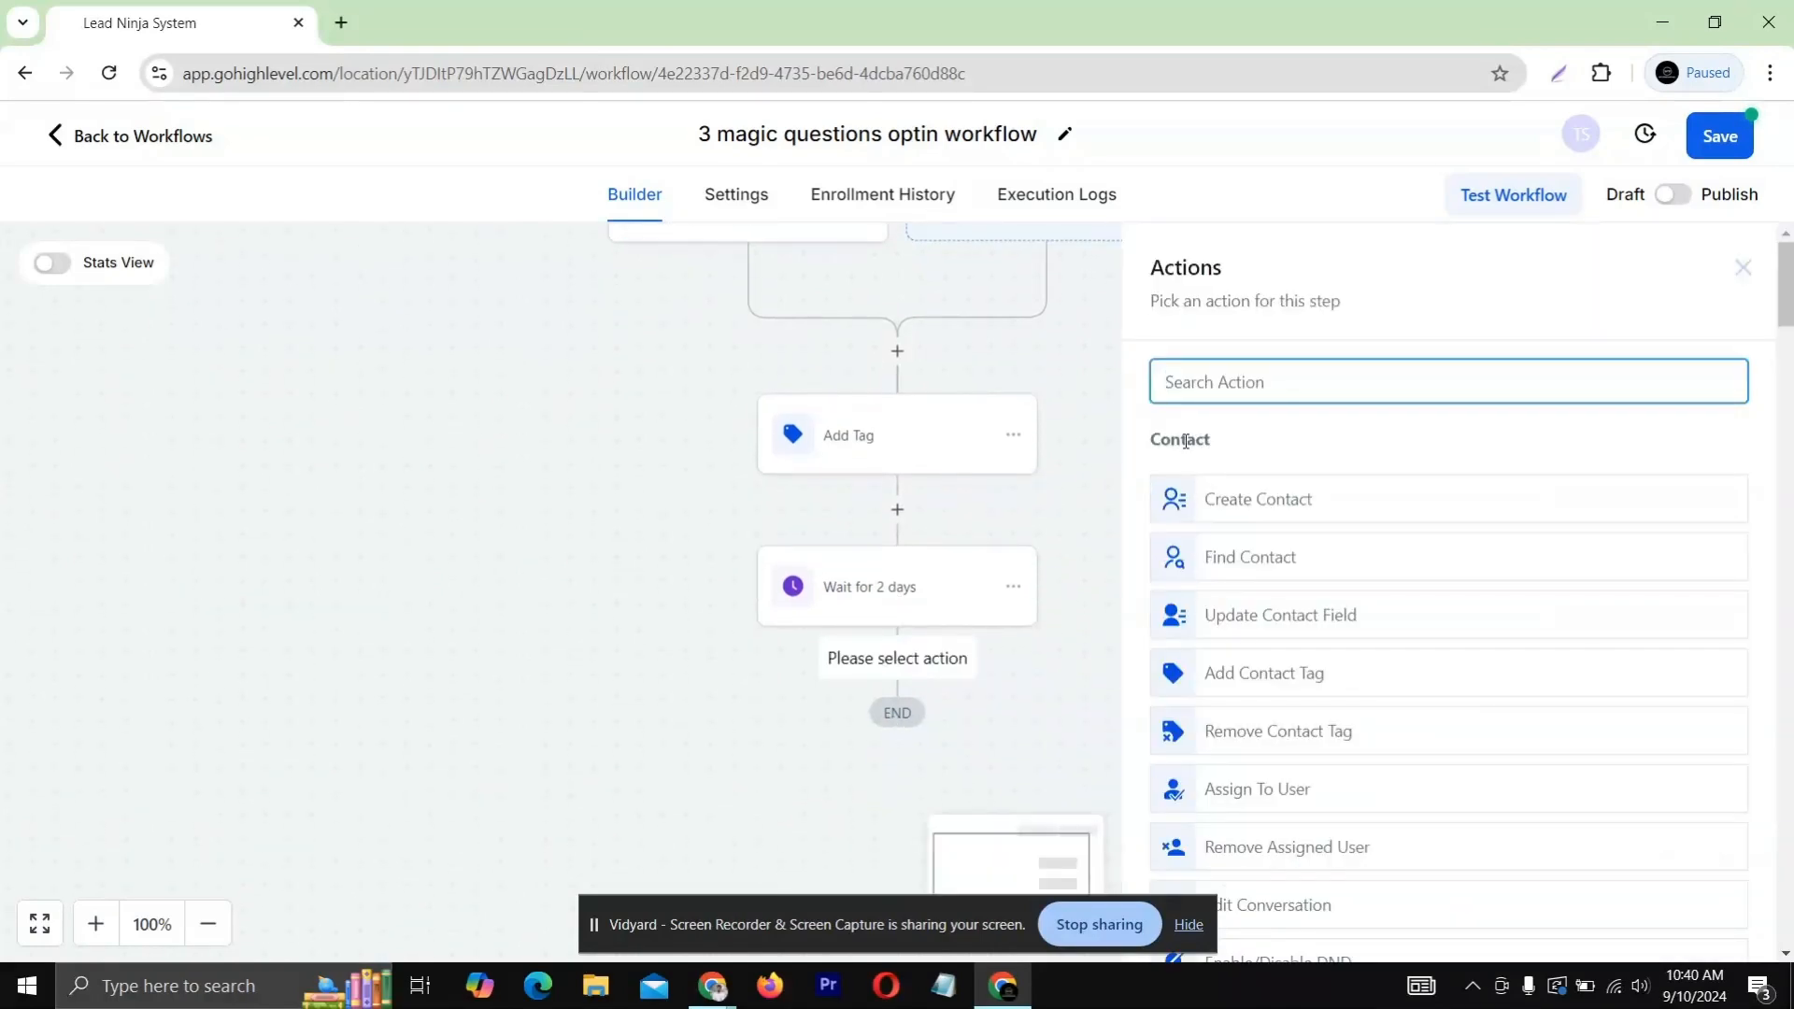
pyautogui.write('ema')
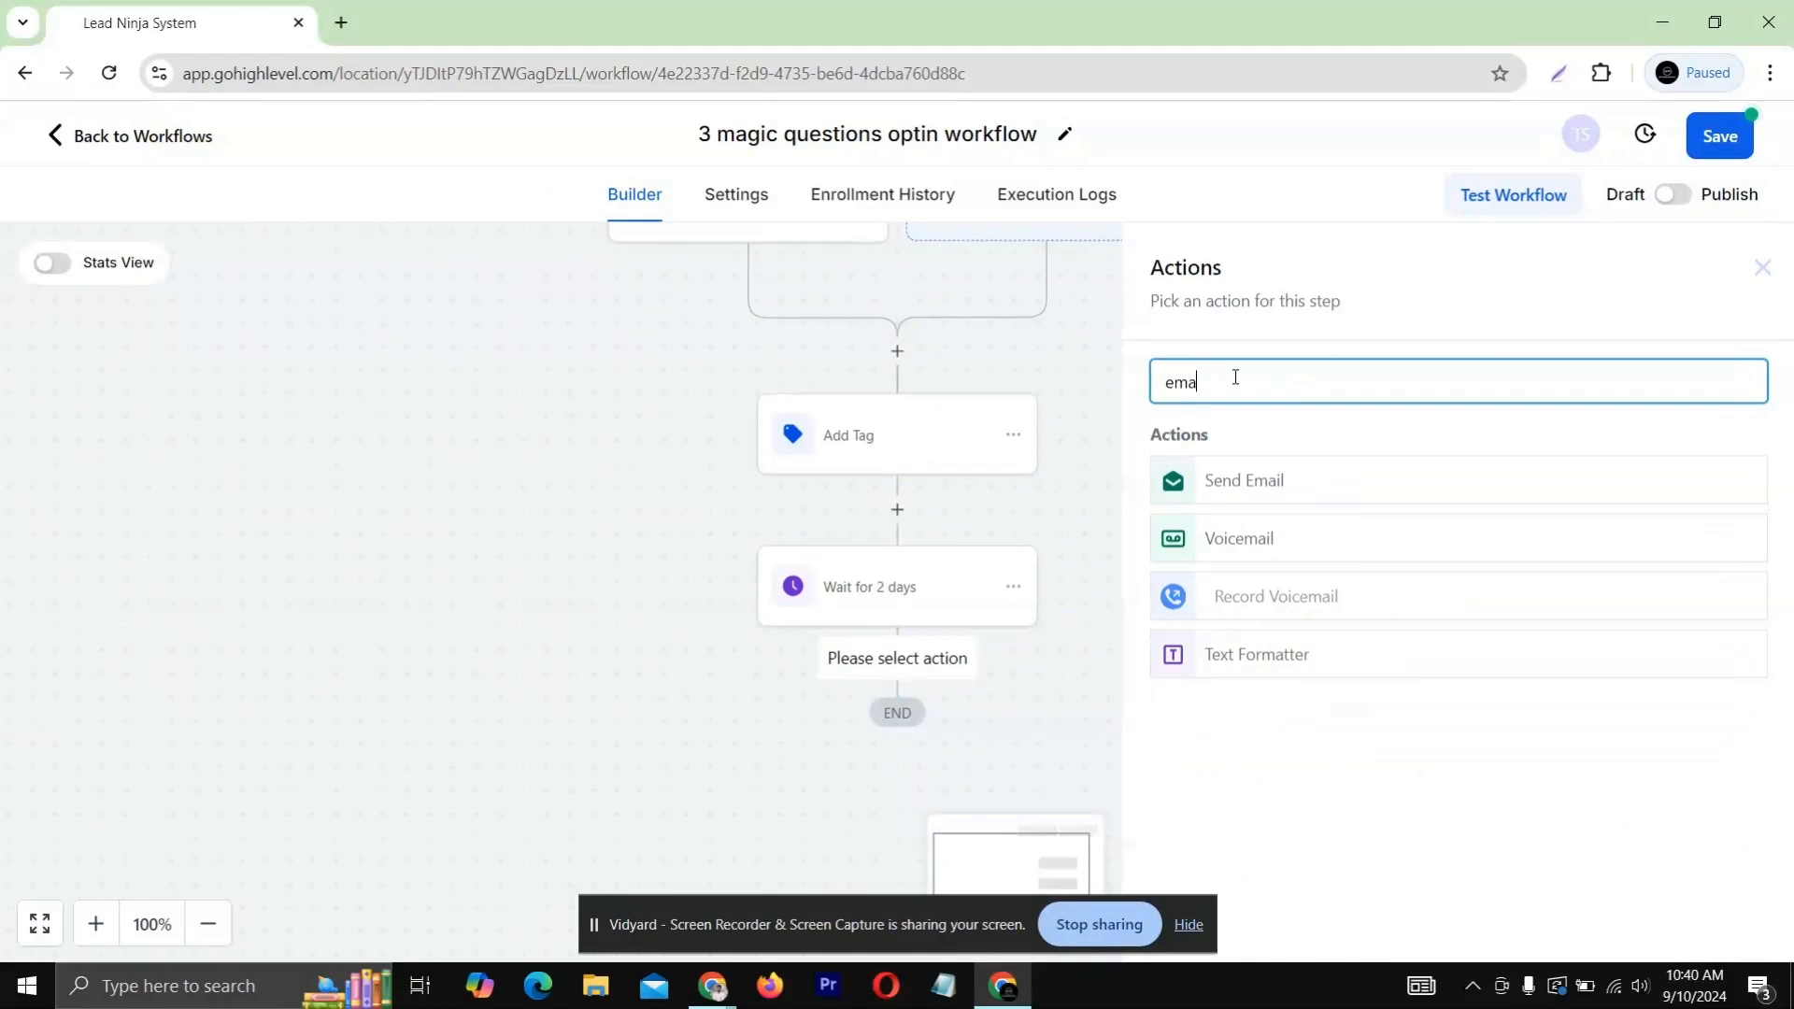
pyautogui.write('il')
pyautogui.click(1215, 479)
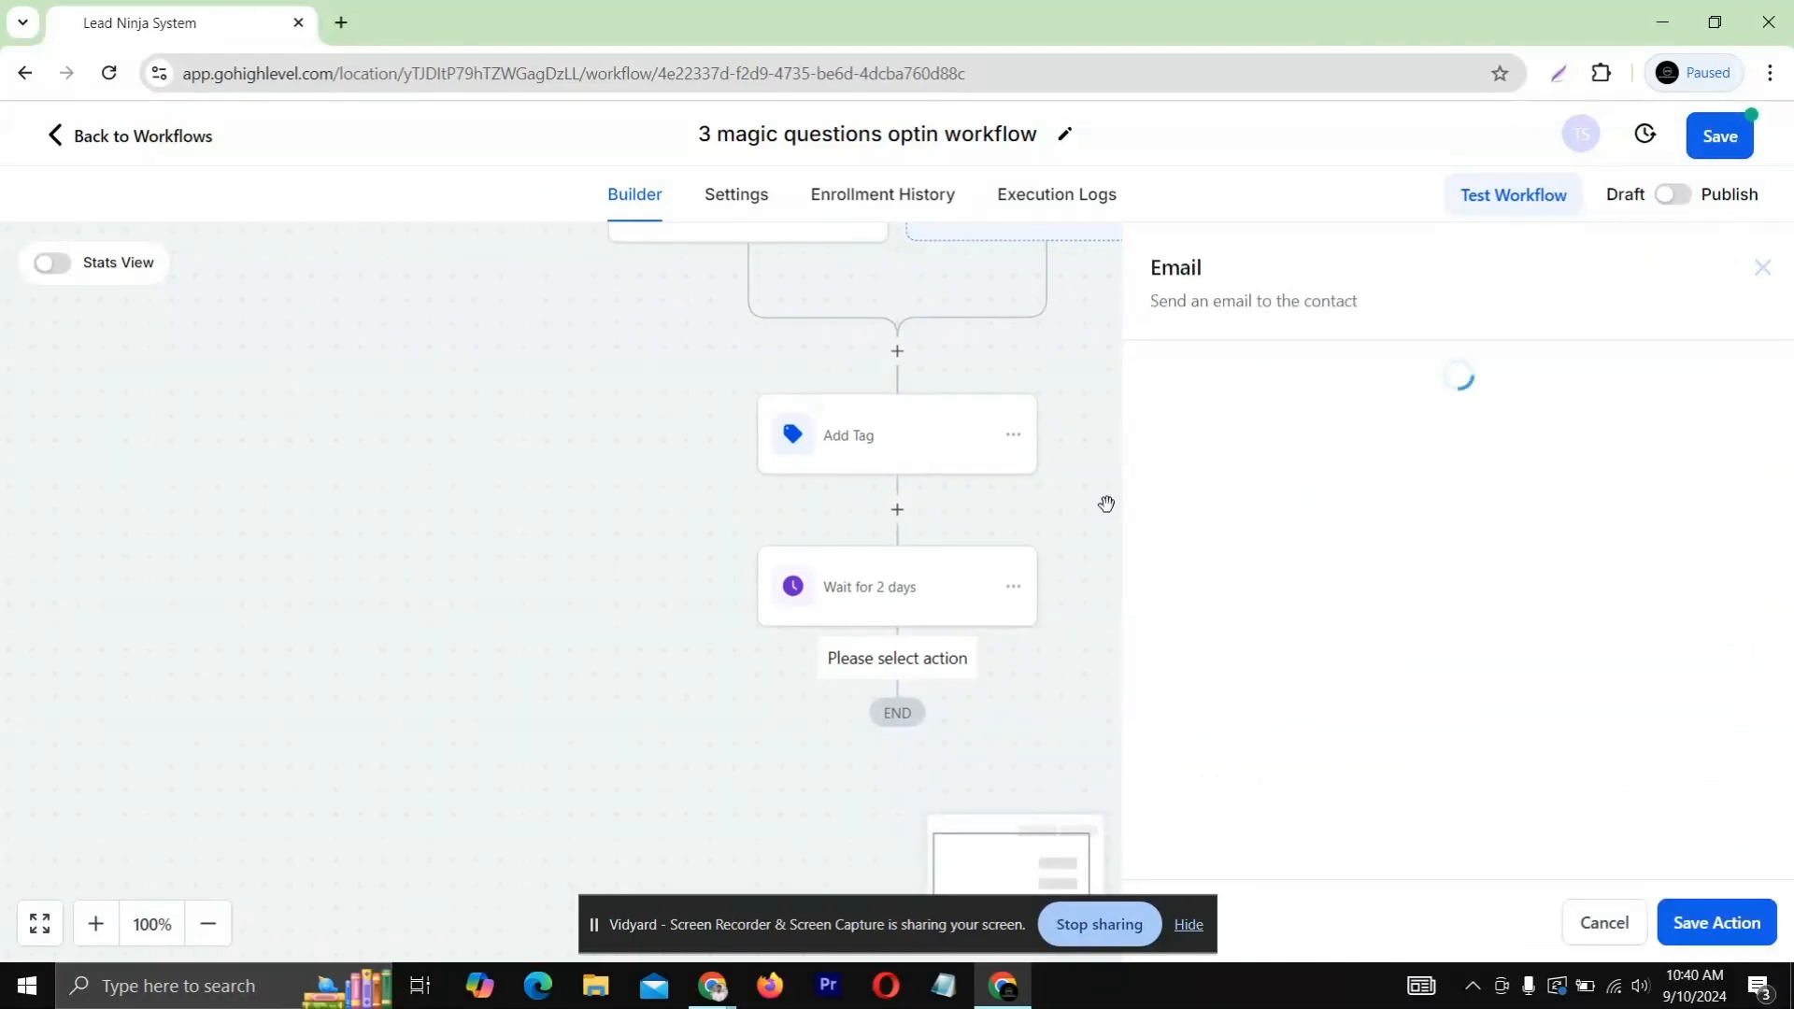
# Fill in the sender's name and e-mail address for the email action and go to its empty subject
pyautogui.scroll(-1, 1211, 480)
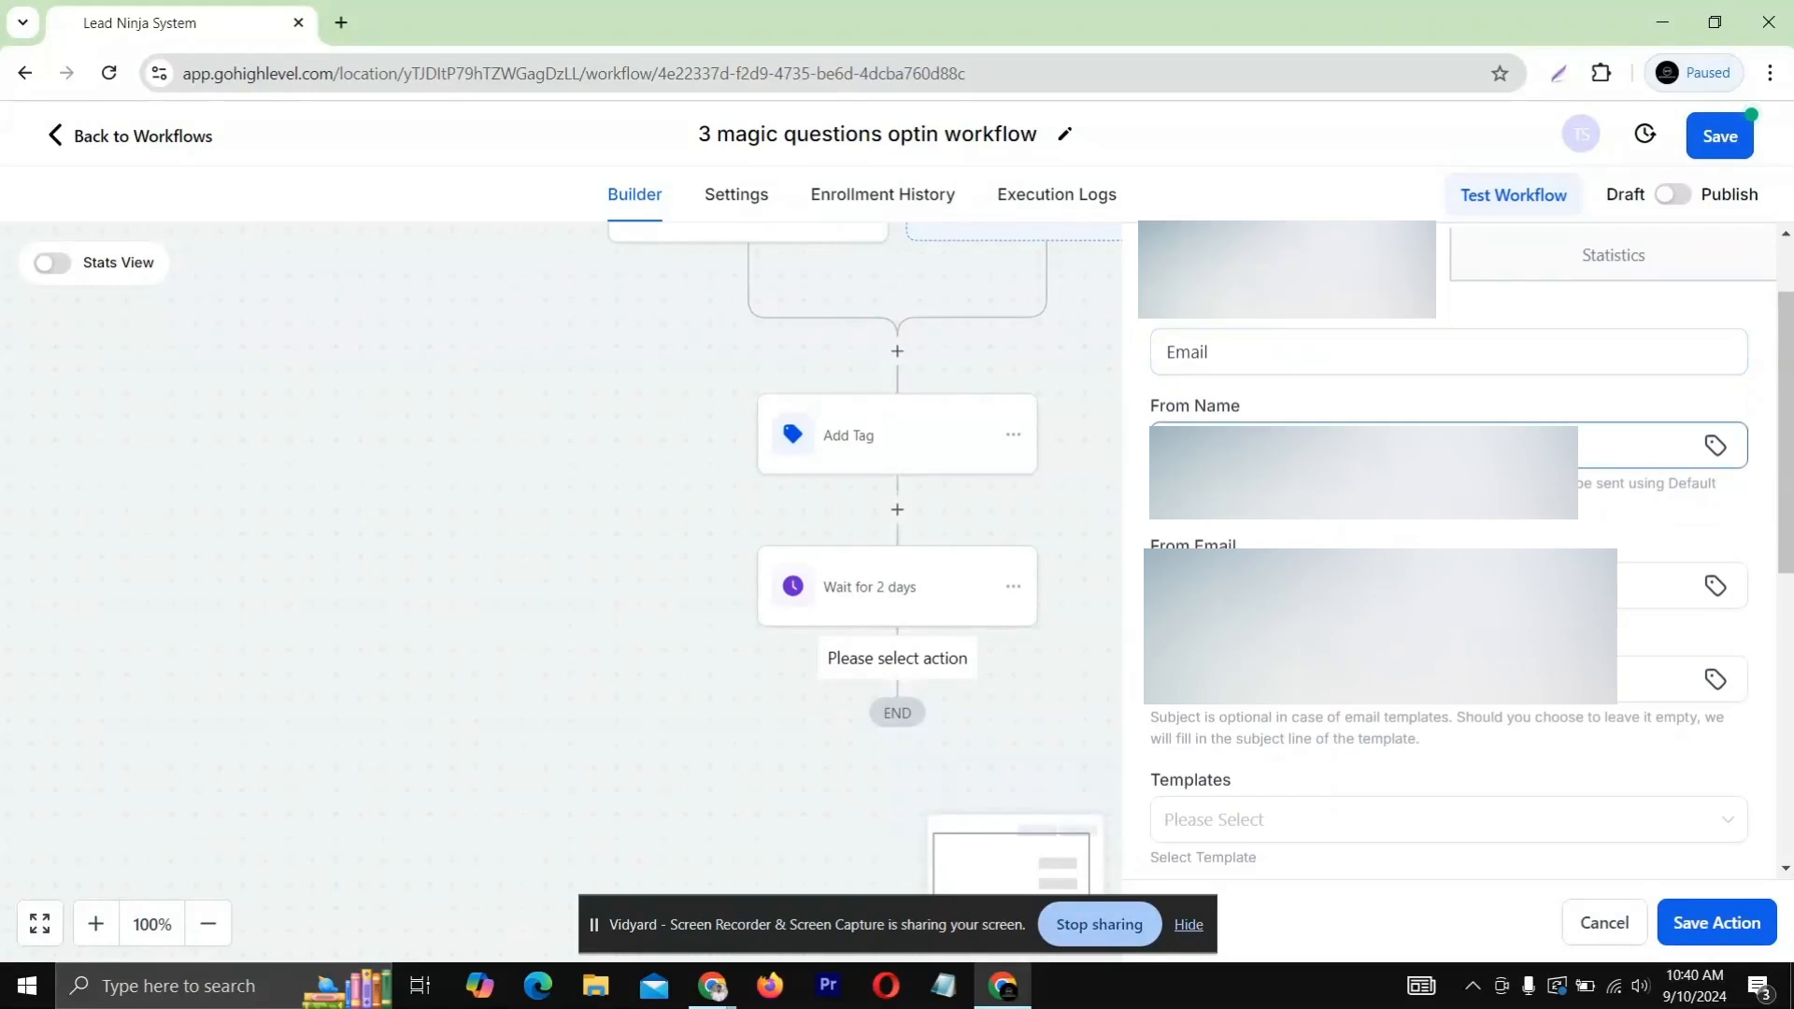
pyautogui.click(1299, 507)
pyautogui.click(1263, 587)
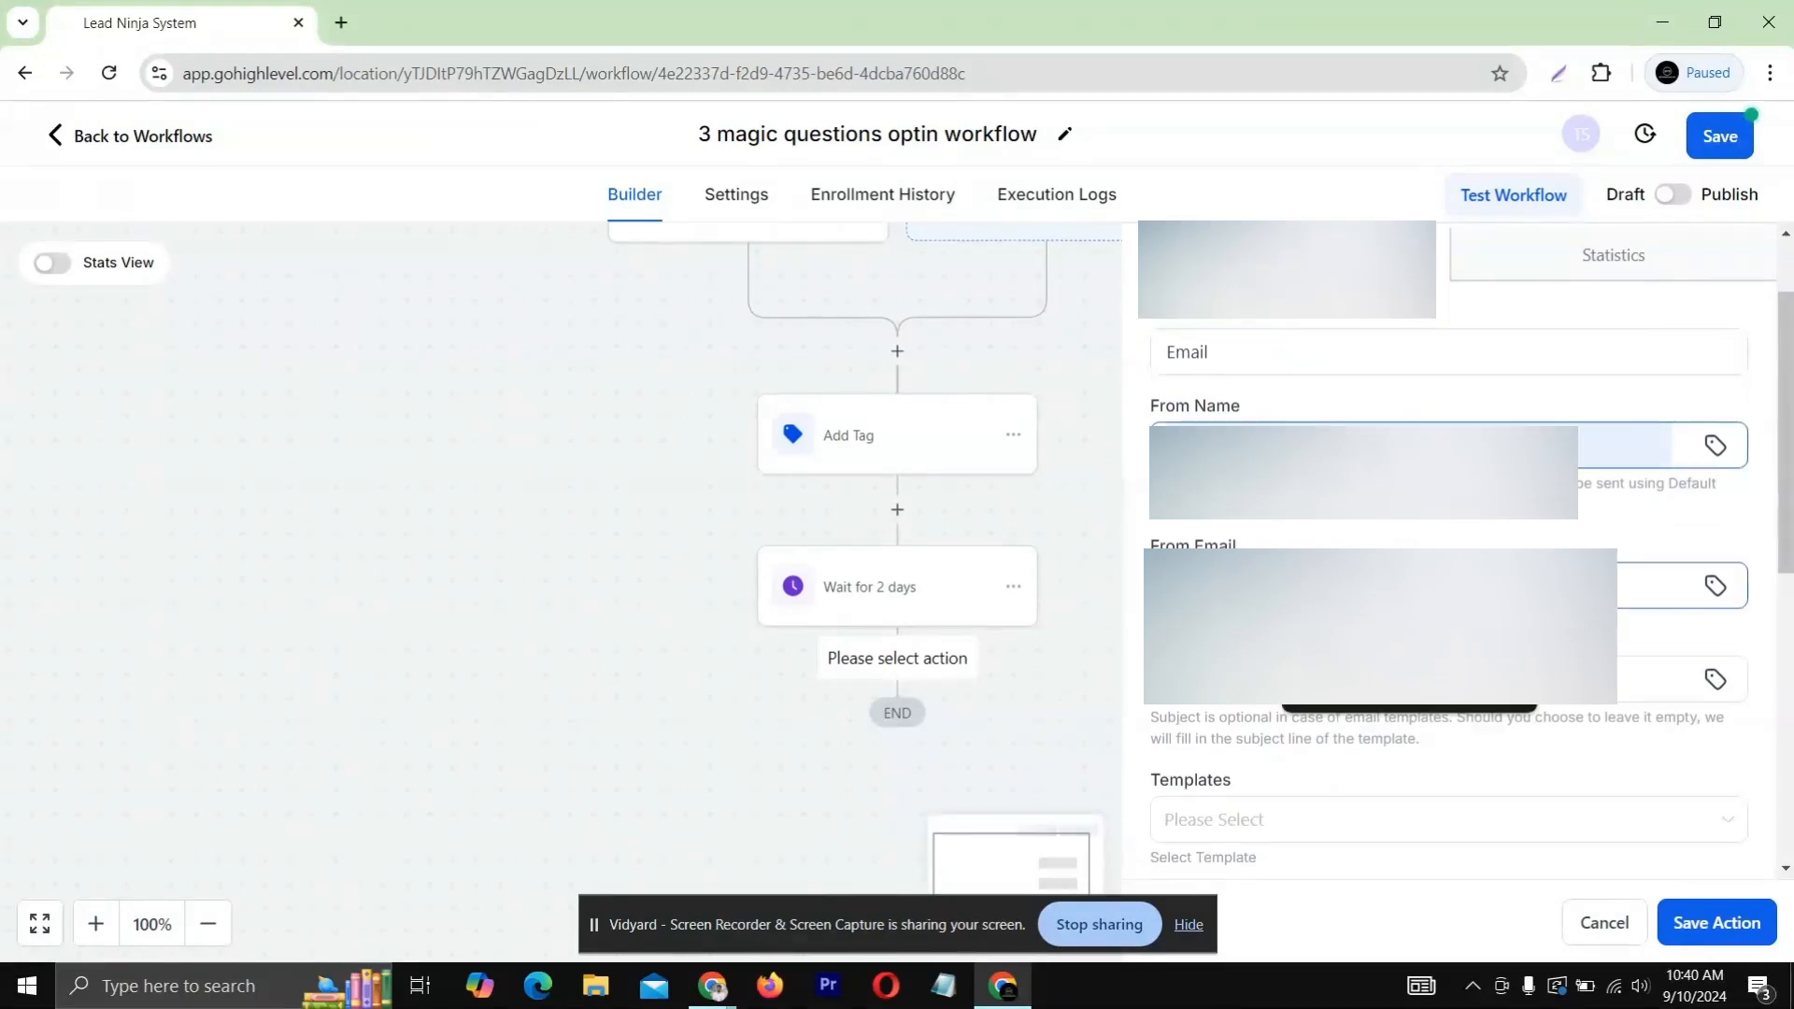
pyautogui.scroll(-3, 1228, 363)
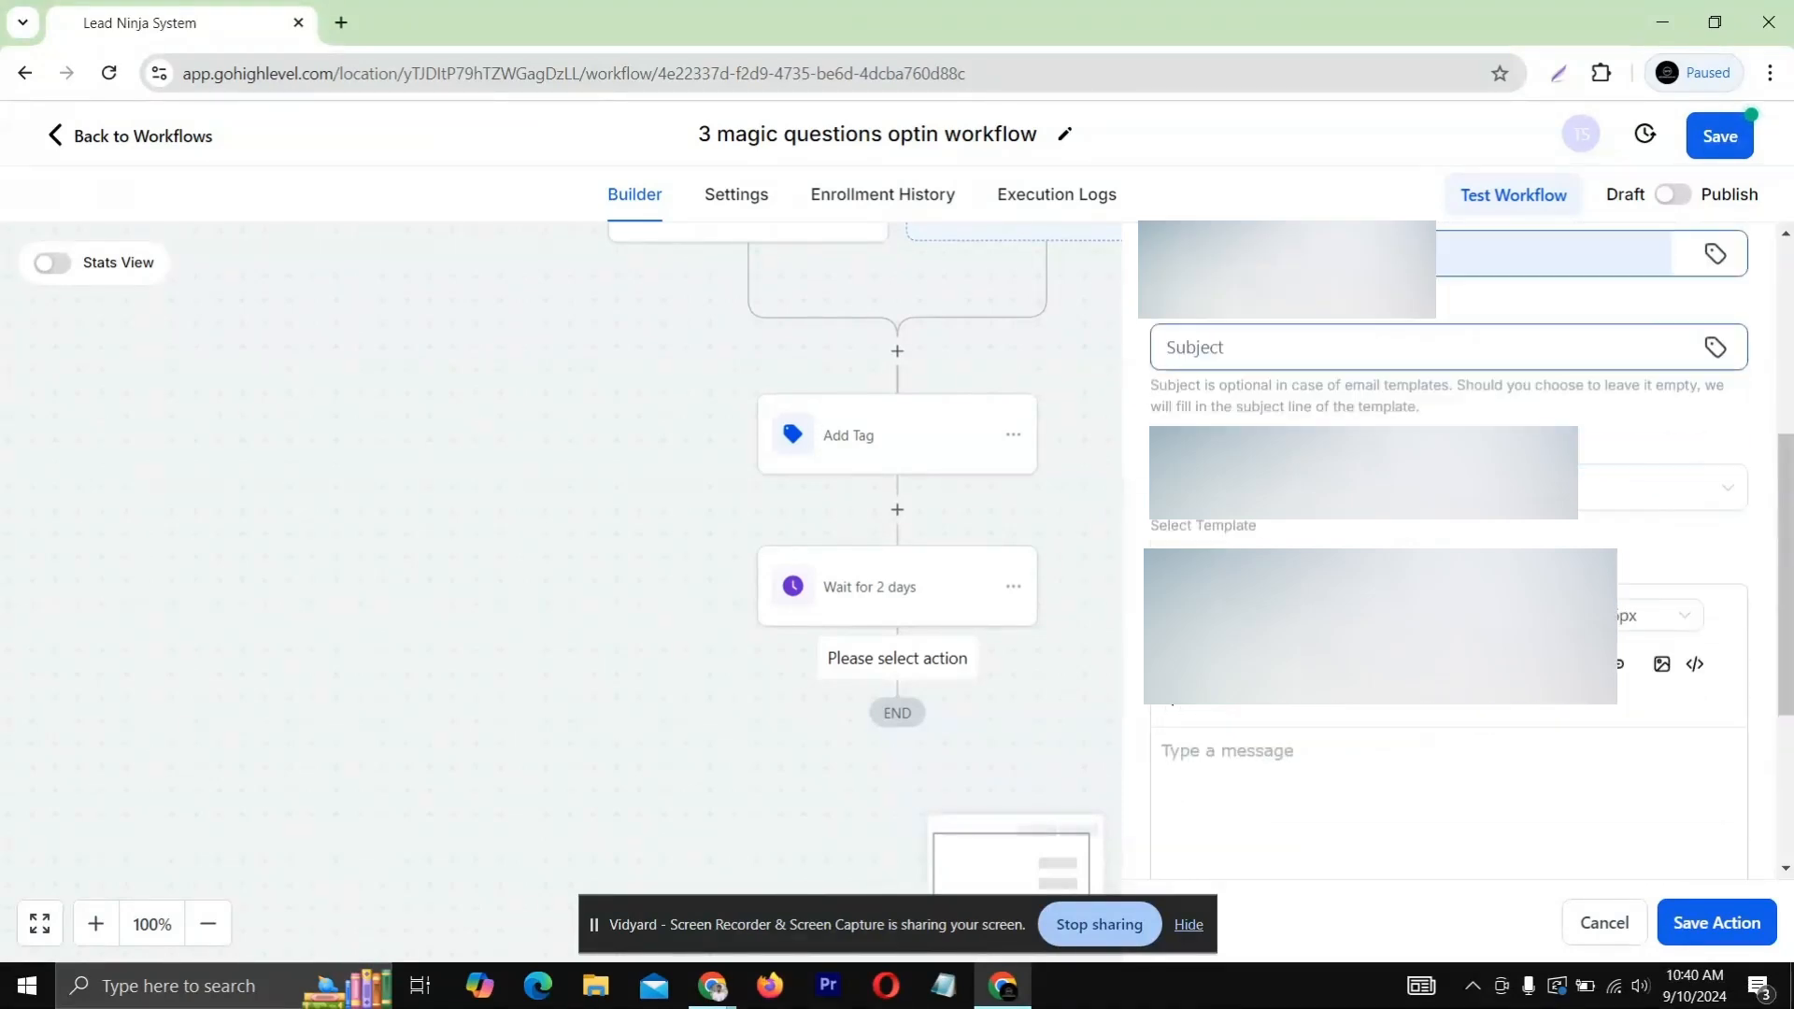
pyautogui.click(1227, 362)
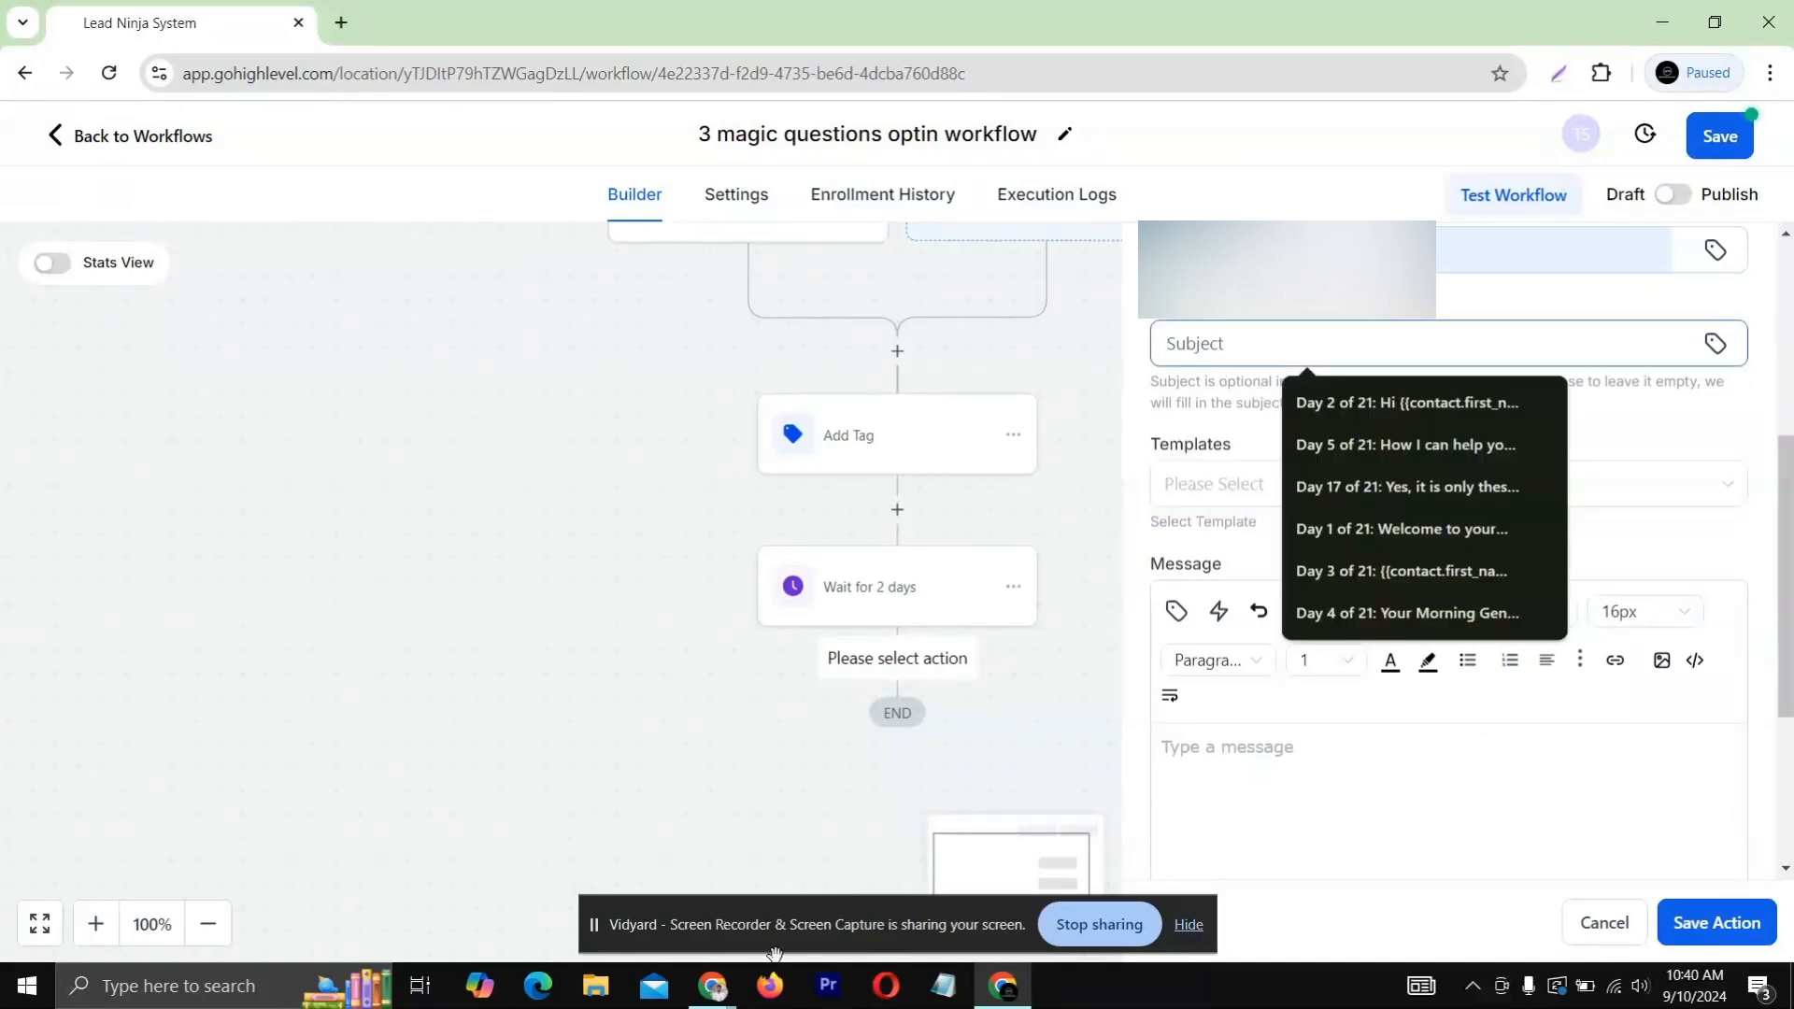
# Review the email sequence and timing in the 3 Magic Questions Optin Workflow document and compare it with the Lead Ninja GHL Workflows plan
pyautogui.click(712, 985)
pyautogui.click(610, 880)
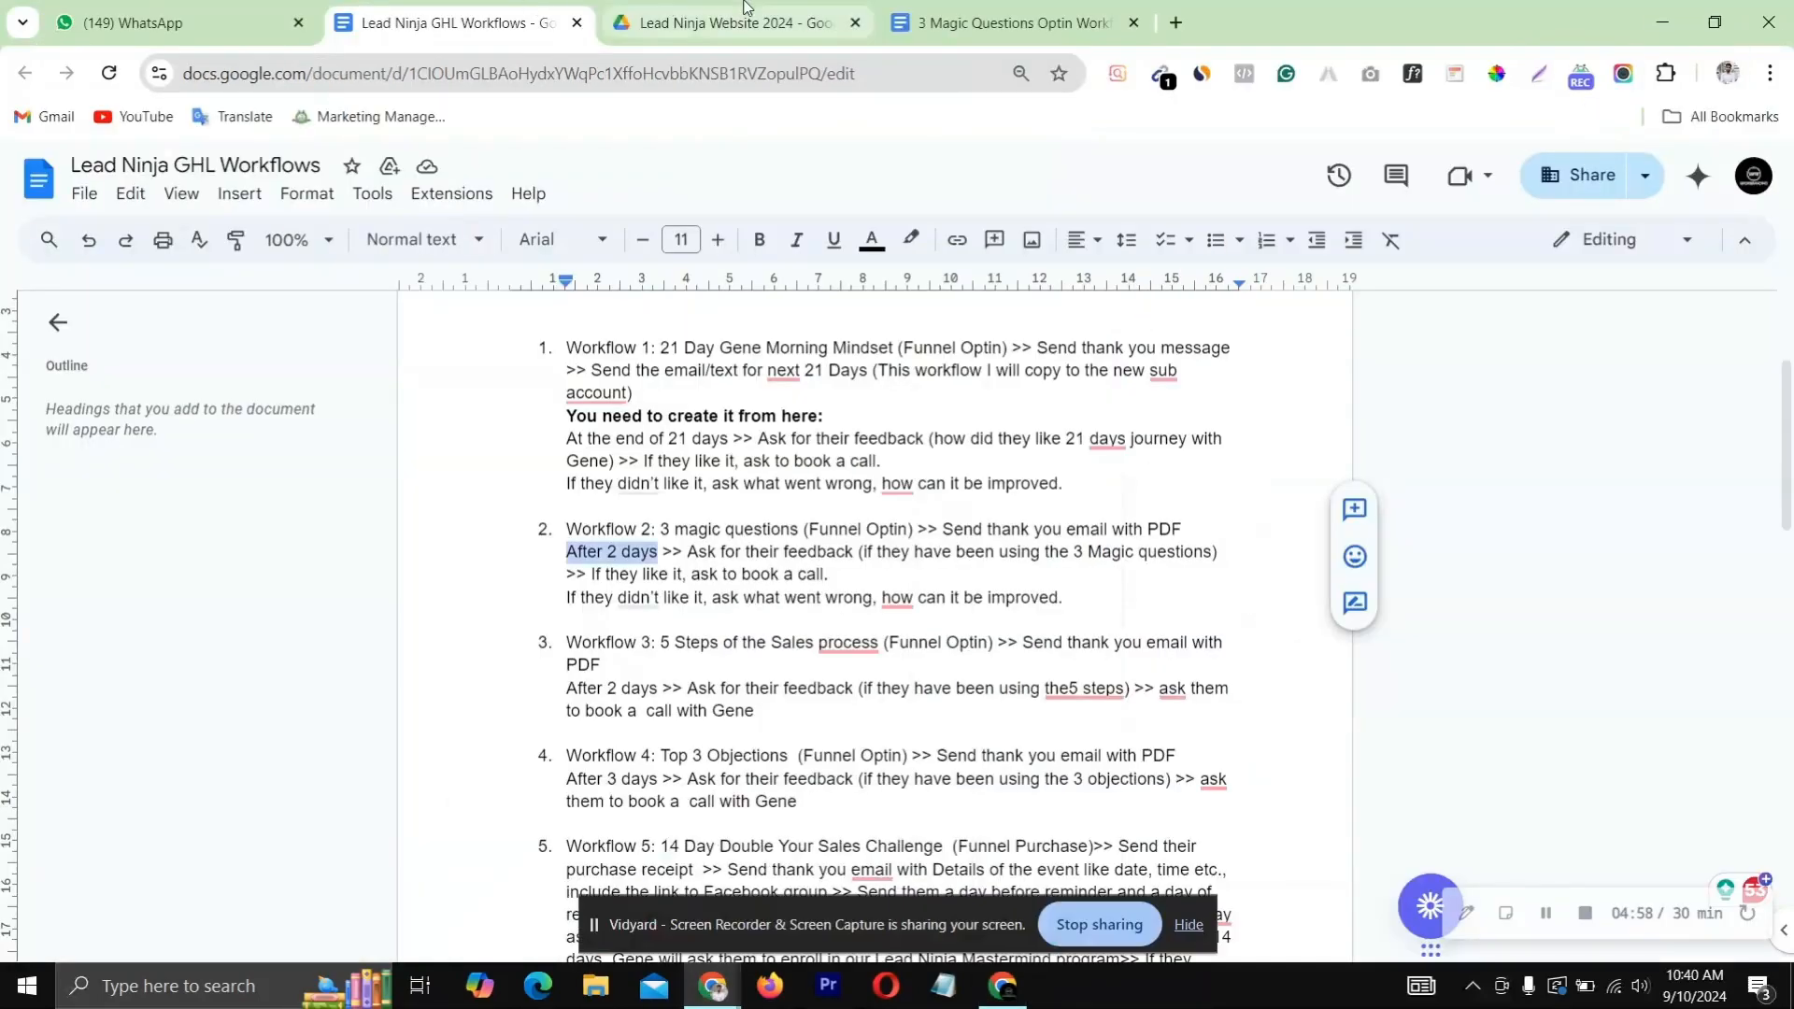
pyautogui.click(1008, 9)
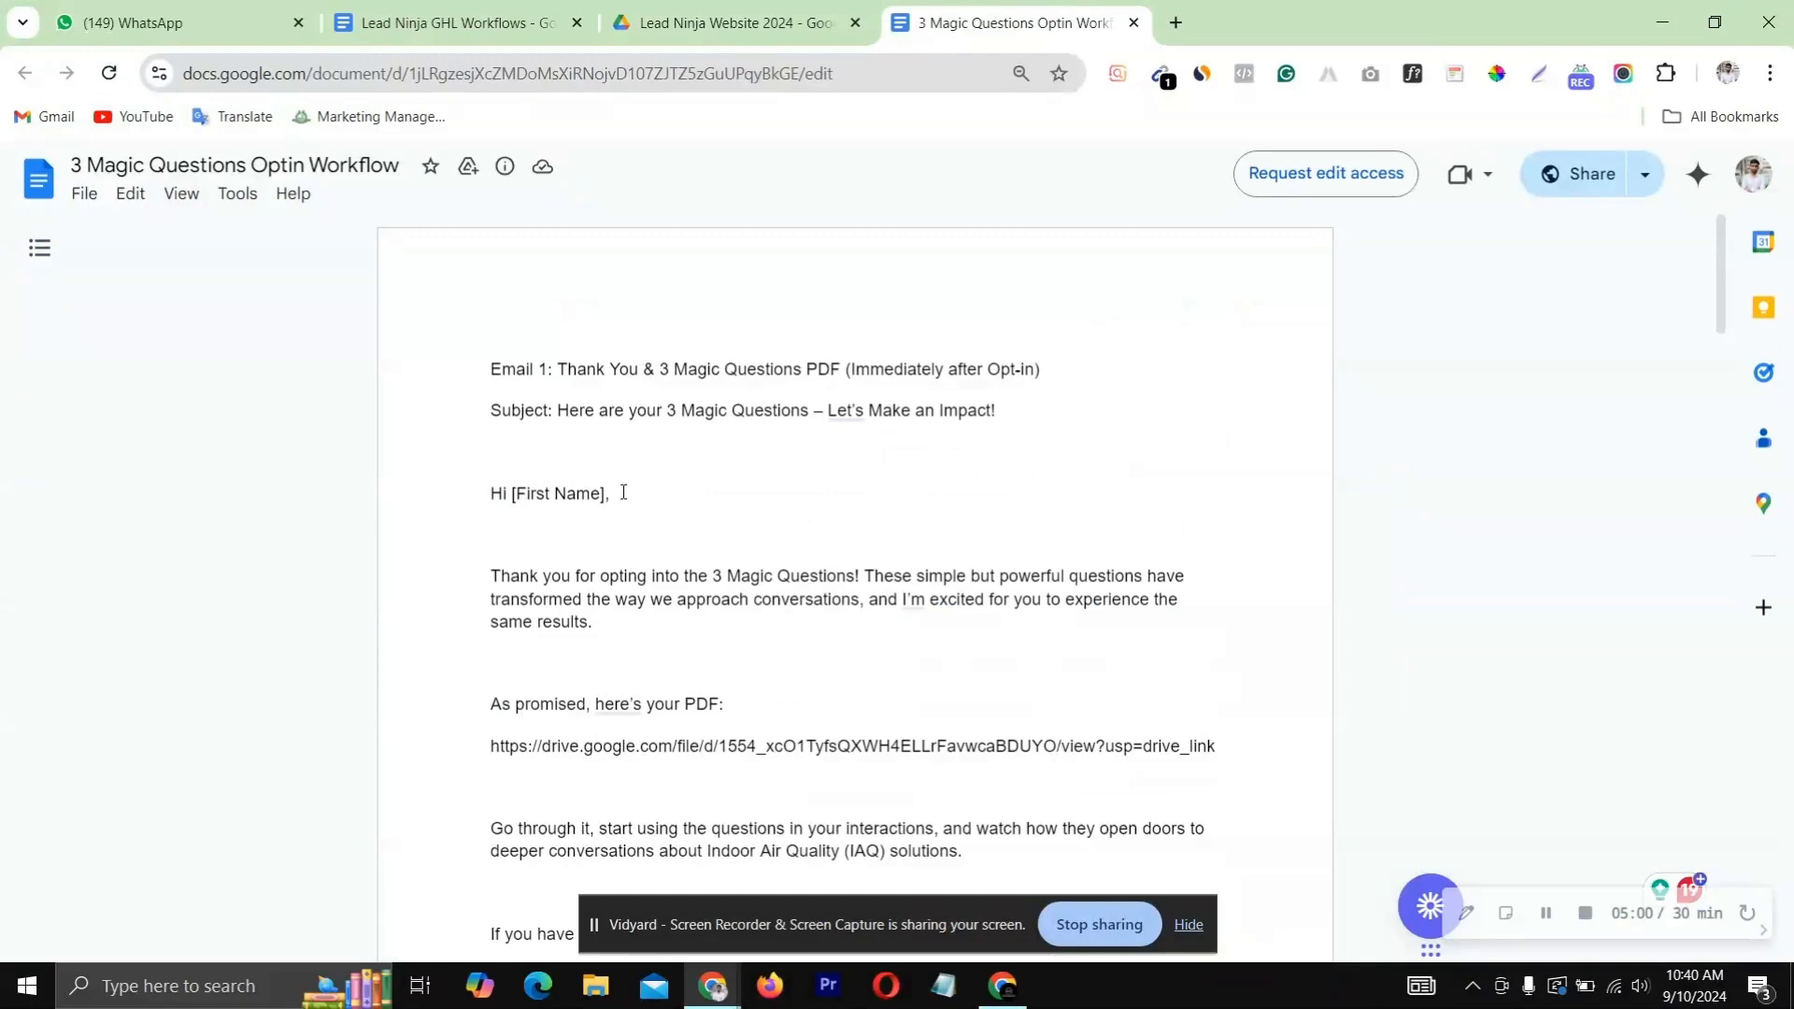
pyautogui.scroll(-1, 618, 481)
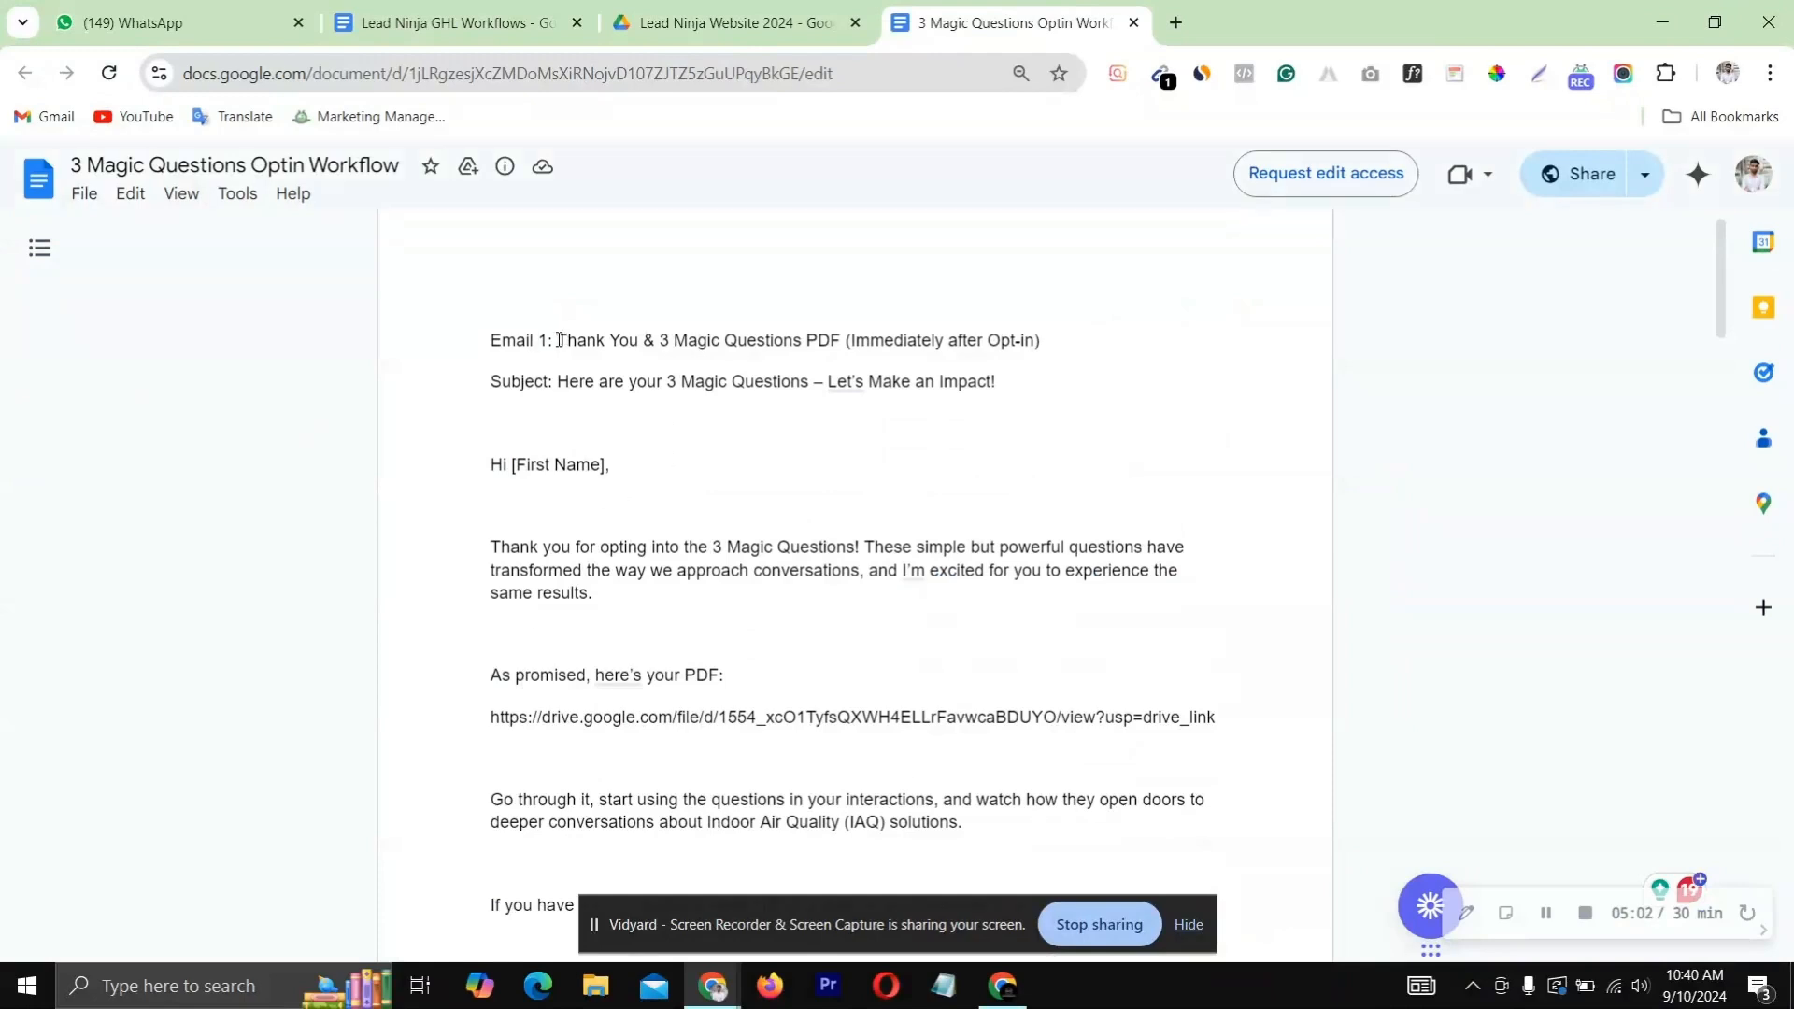
pyautogui.moveTo(558, 340); pyautogui.dragTo(837, 351)
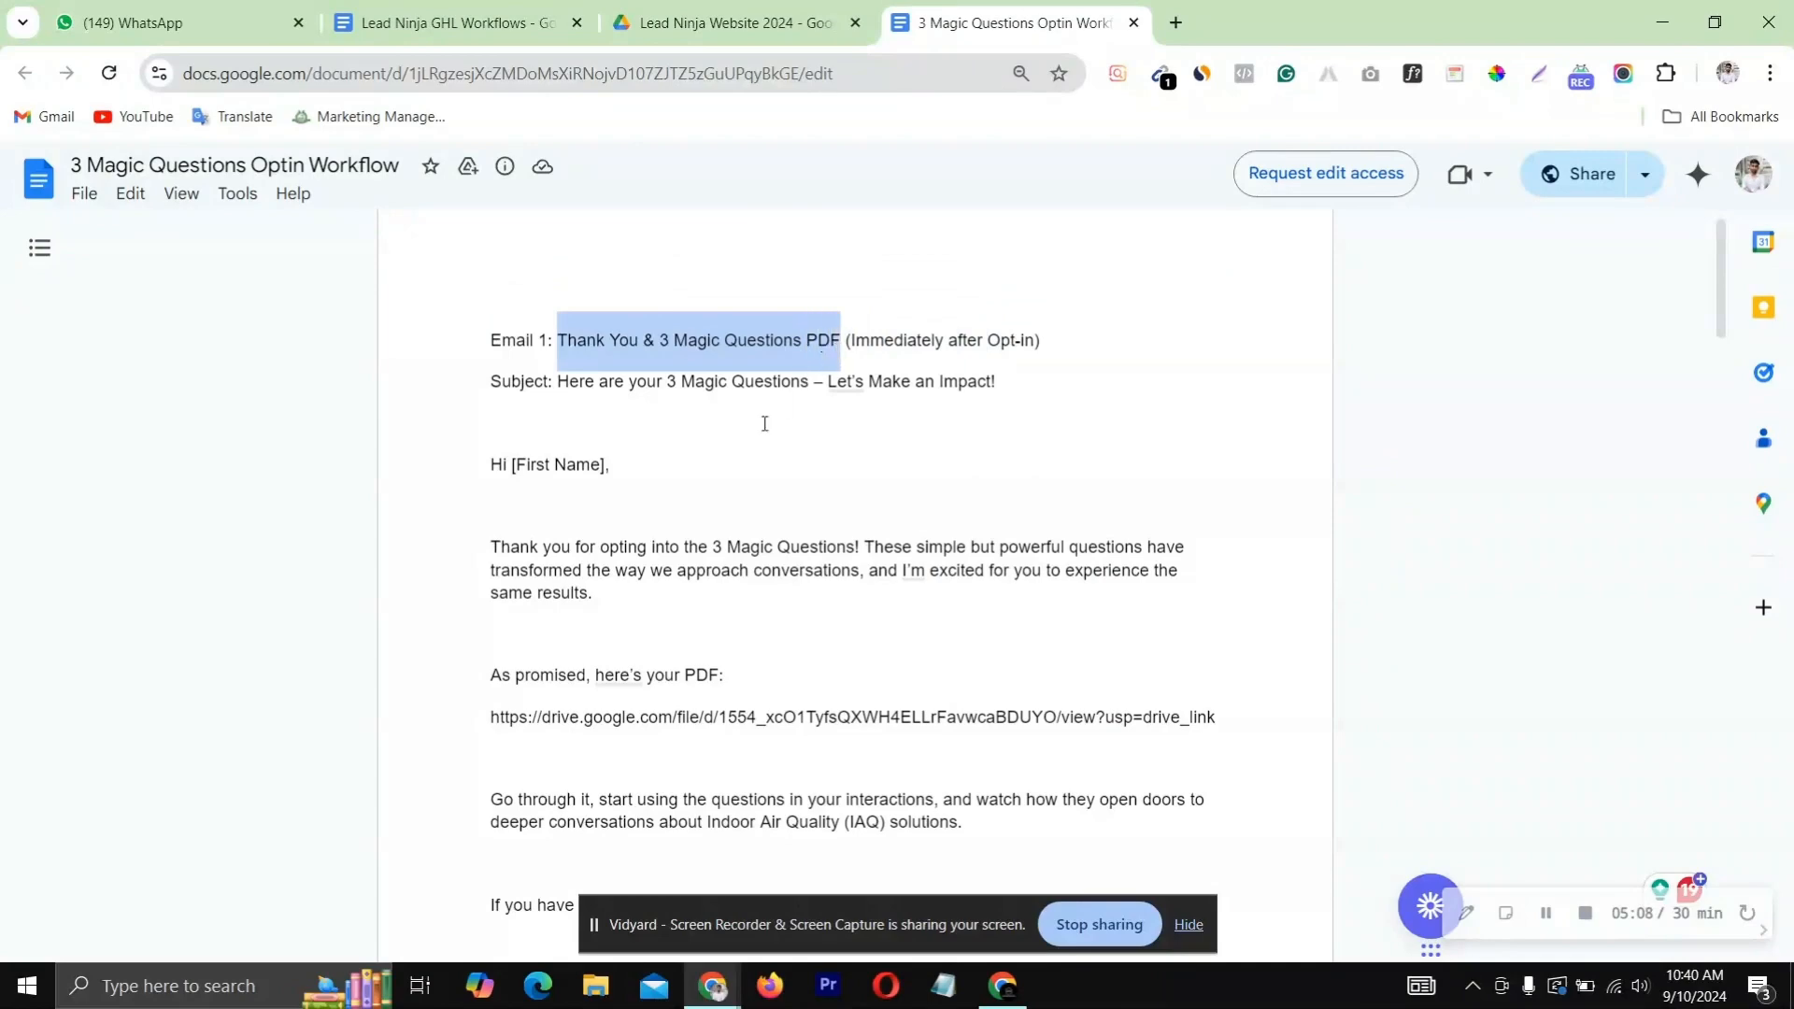
pyautogui.scroll(-7, 764, 423)
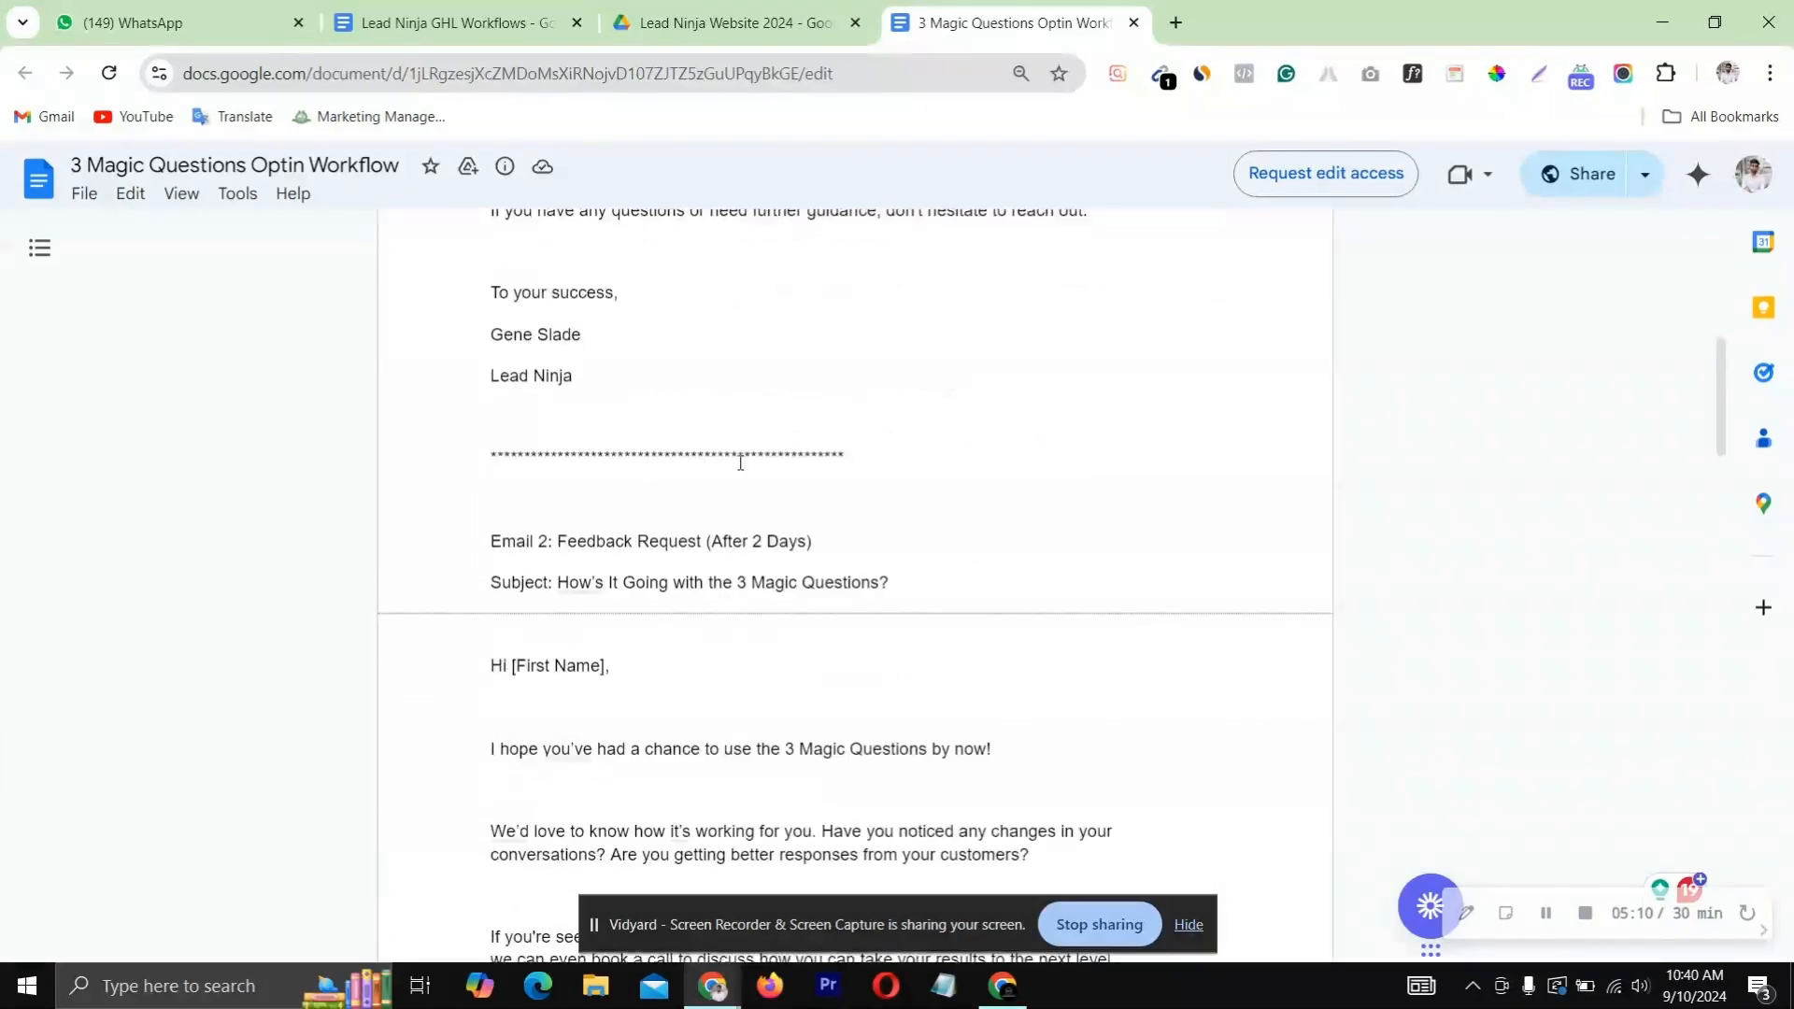
pyautogui.scroll(-1, 740, 463)
pyautogui.scroll(8, 682, 465)
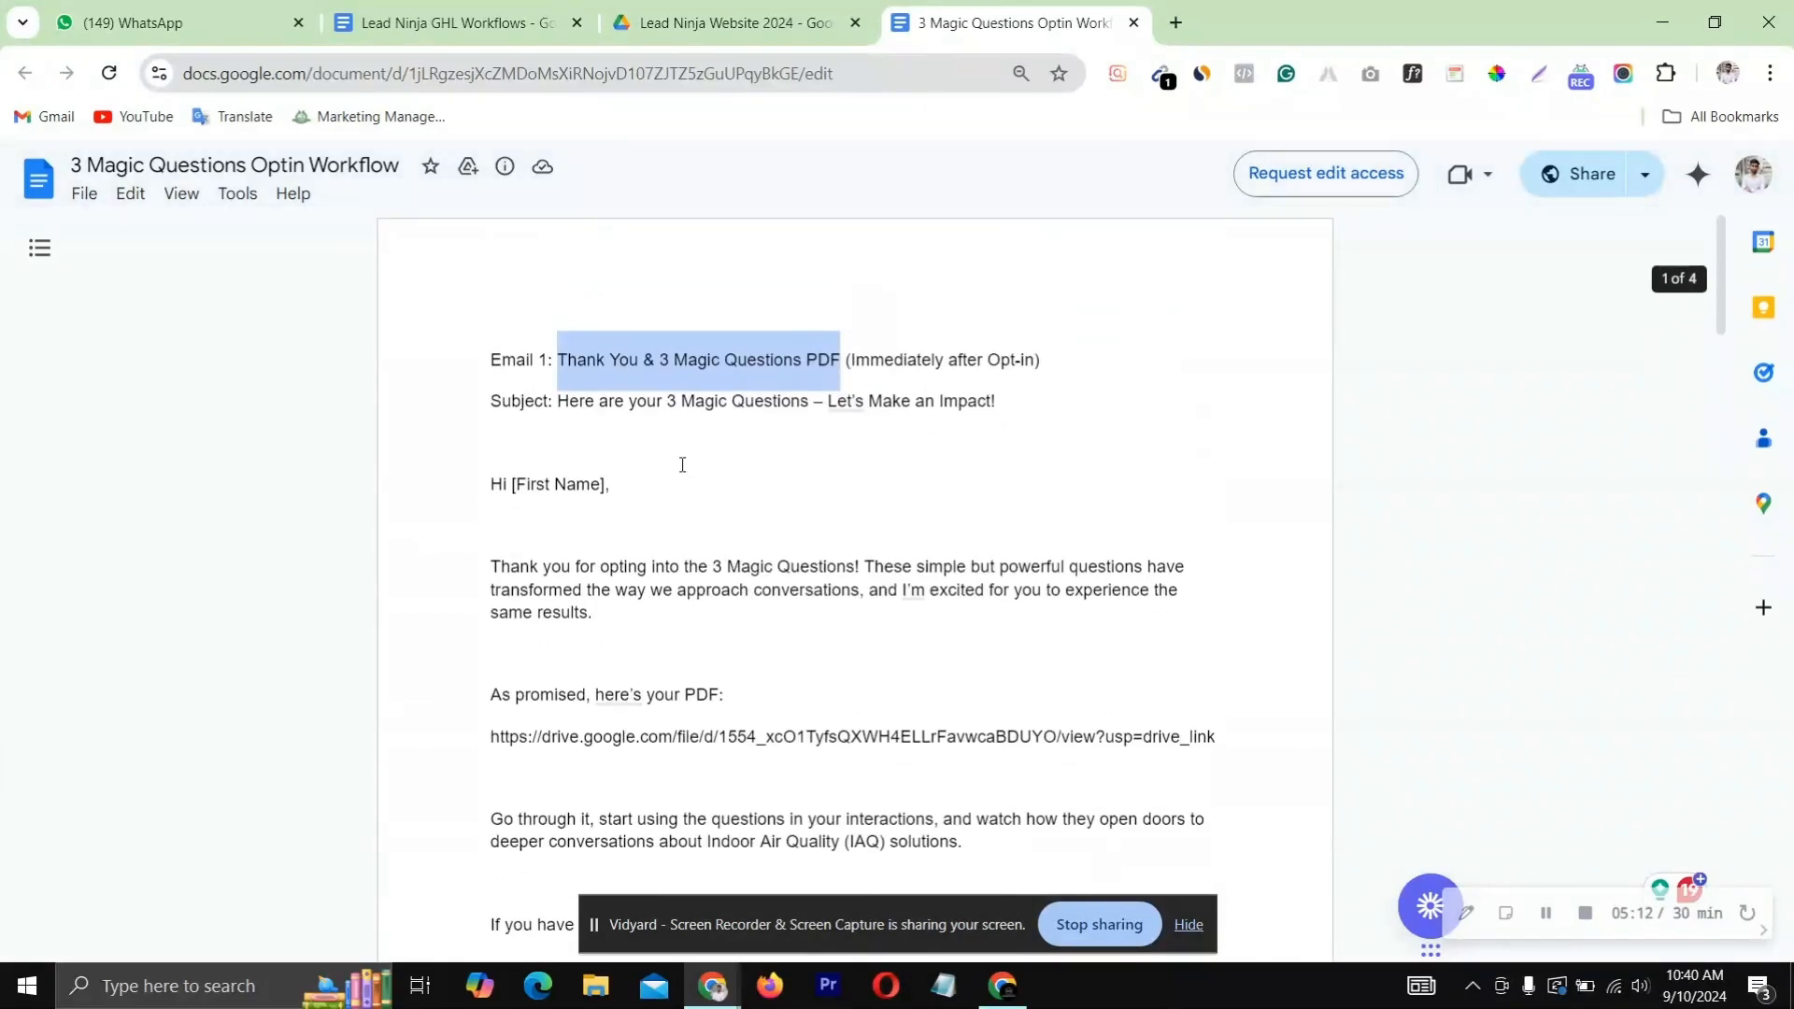
pyautogui.click(372, 7)
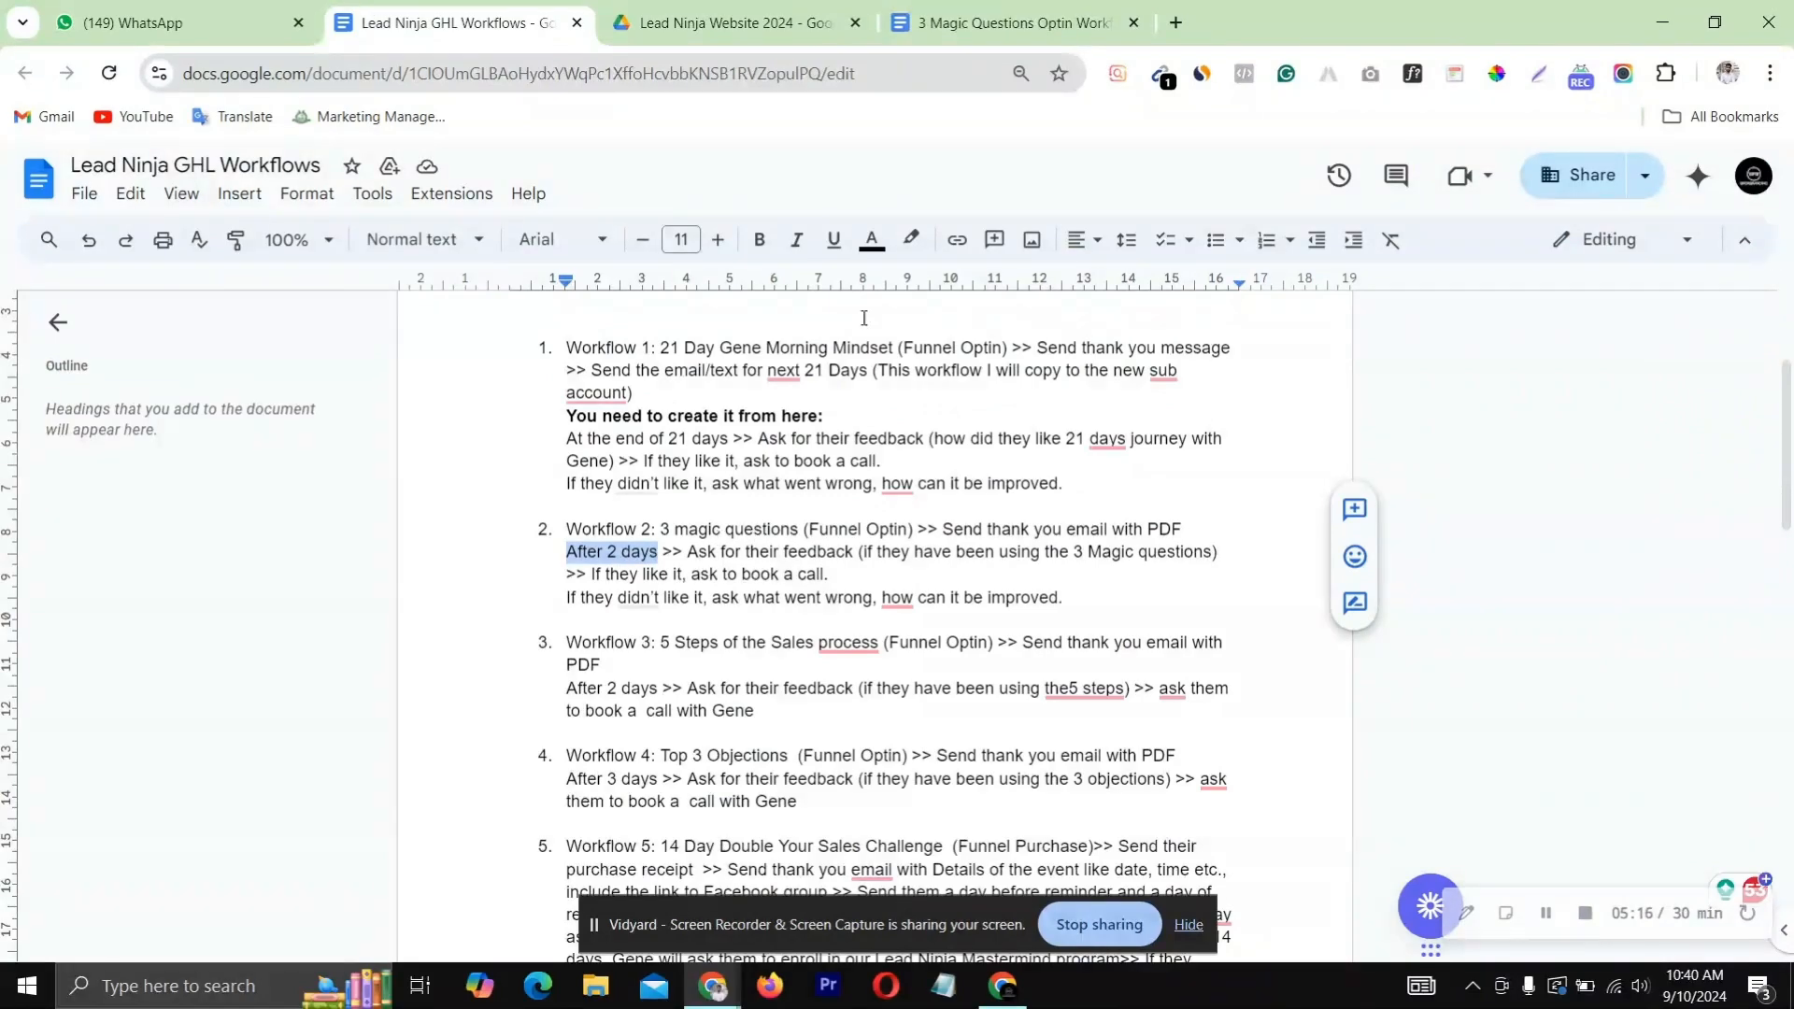
# Check Email 1 and Email 2 in the 3 Magic Questions Optin Workflow document against the workflow email action's subject and message fields
pyautogui.click(949, 7)
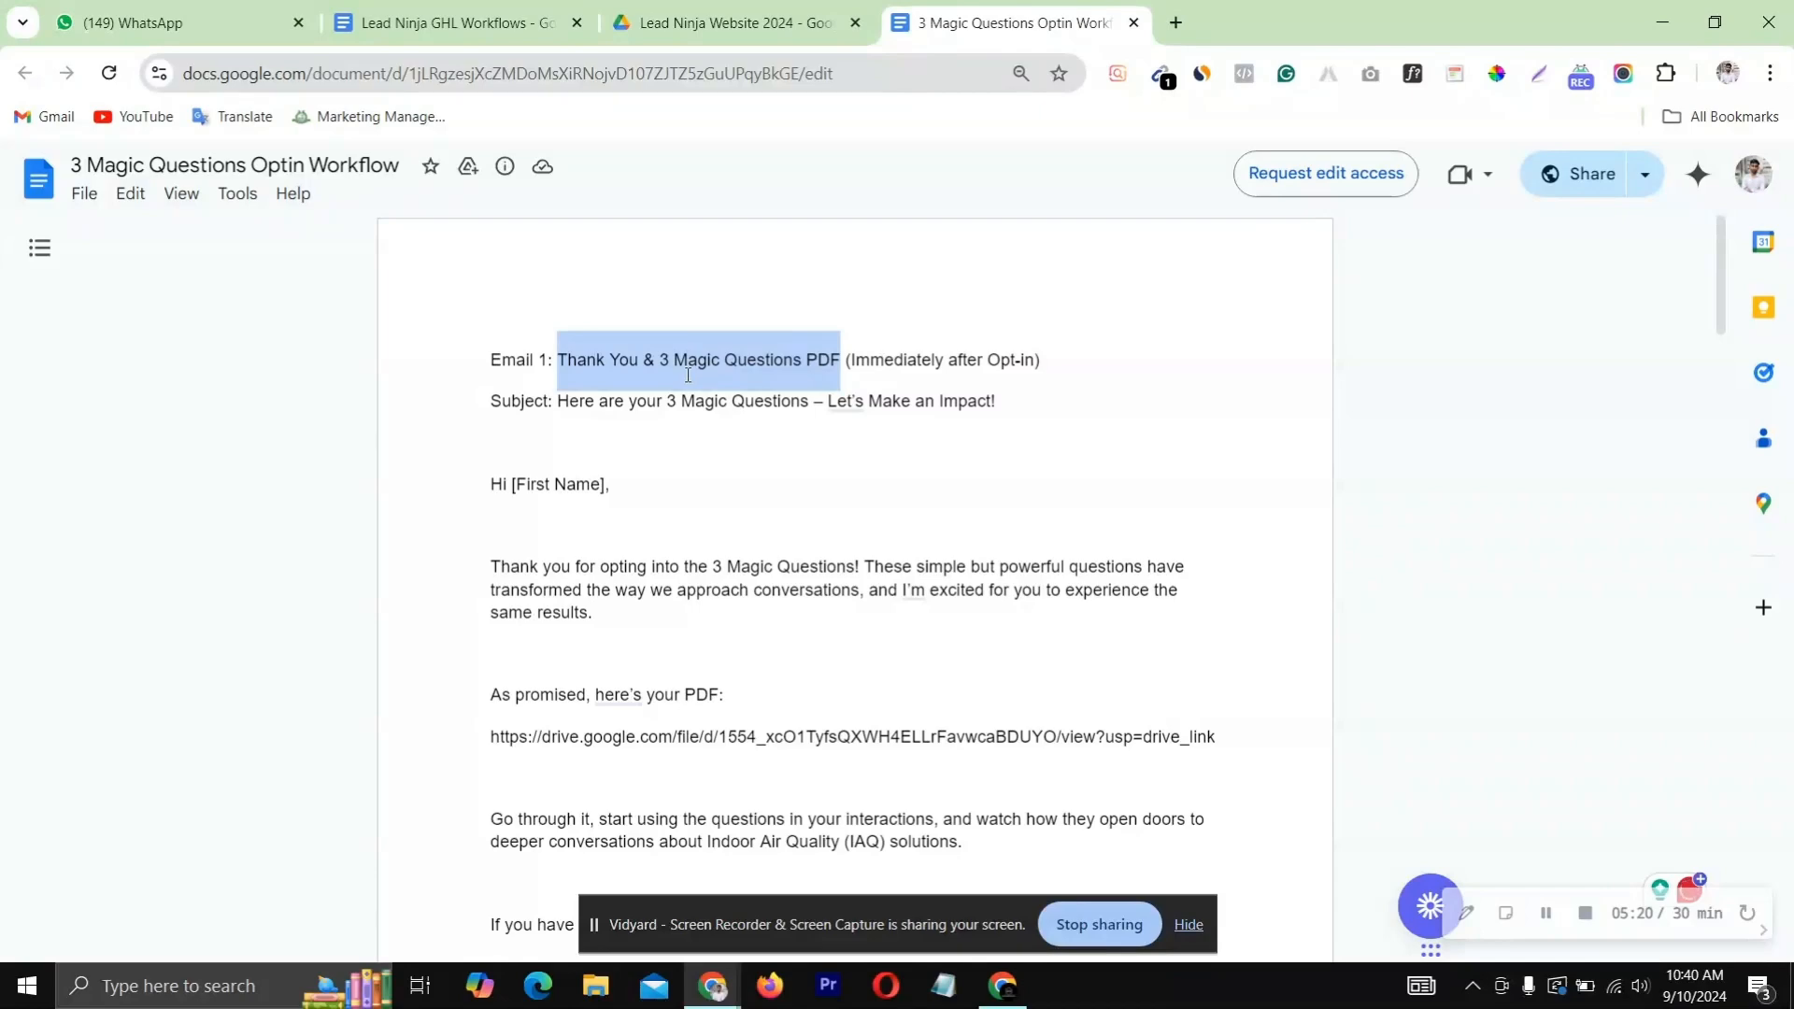
pyautogui.scroll(-7, 663, 381)
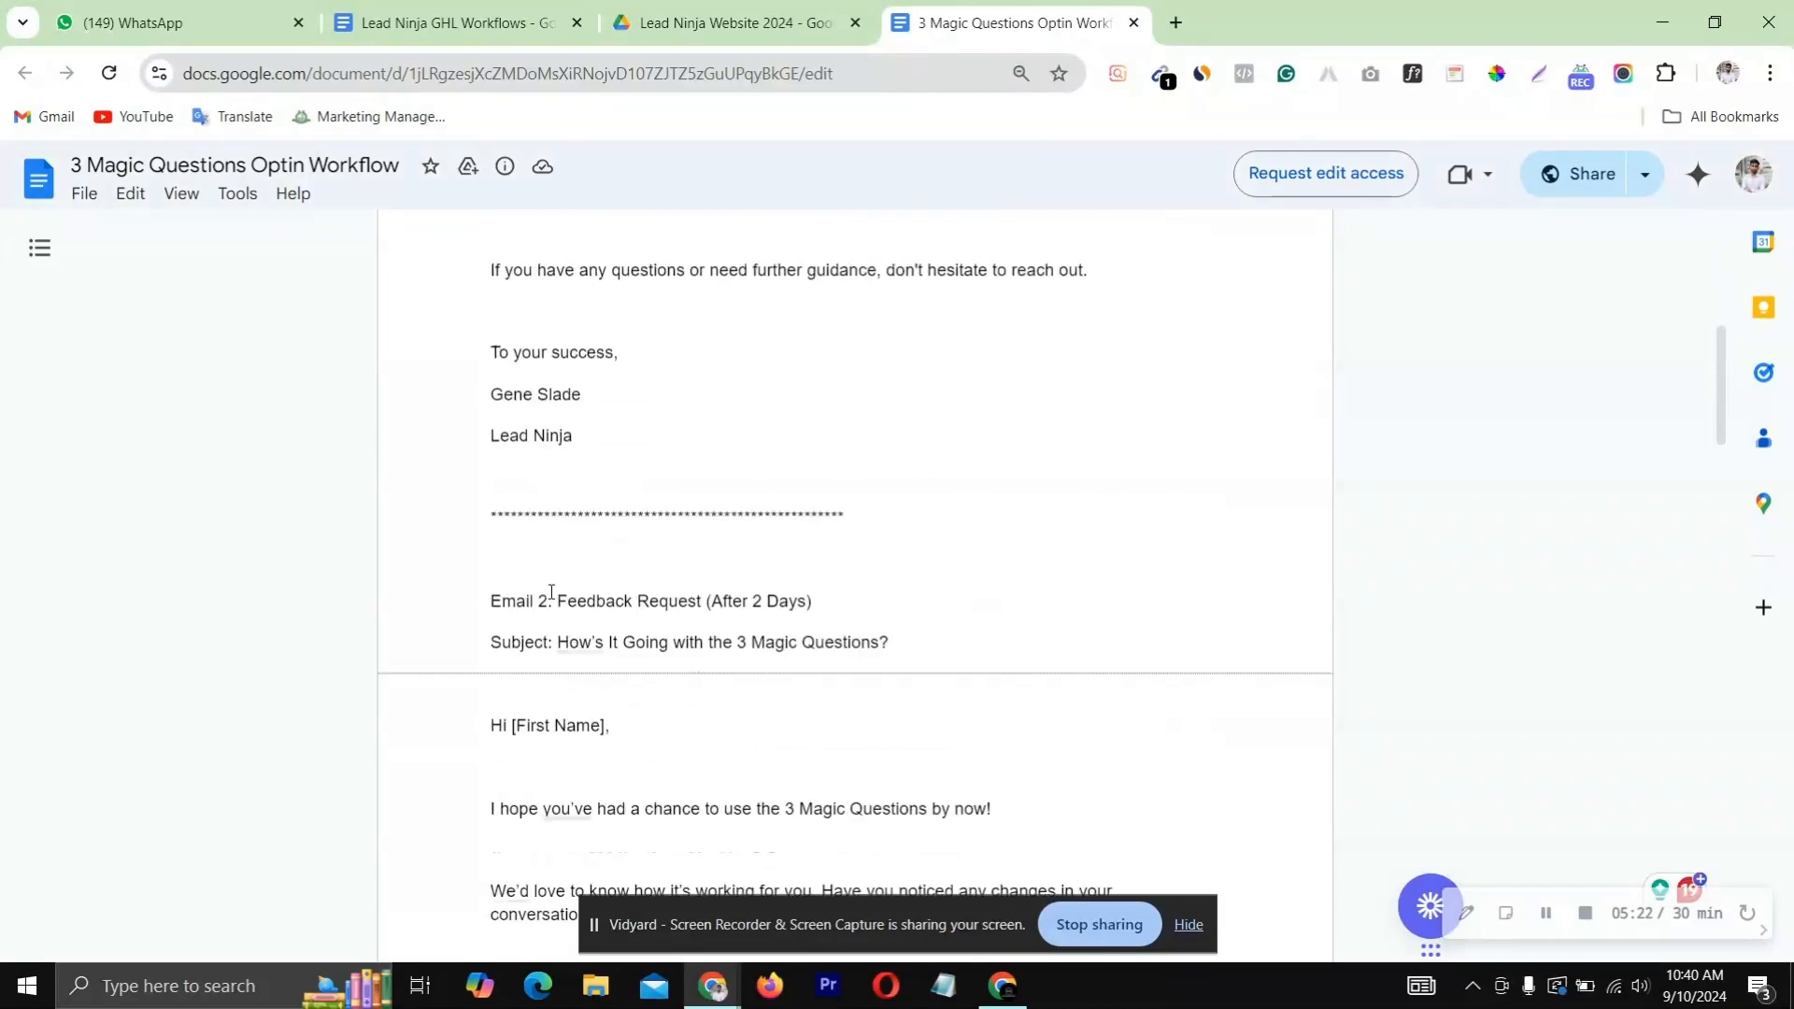
pyautogui.scroll(7, 717, 595)
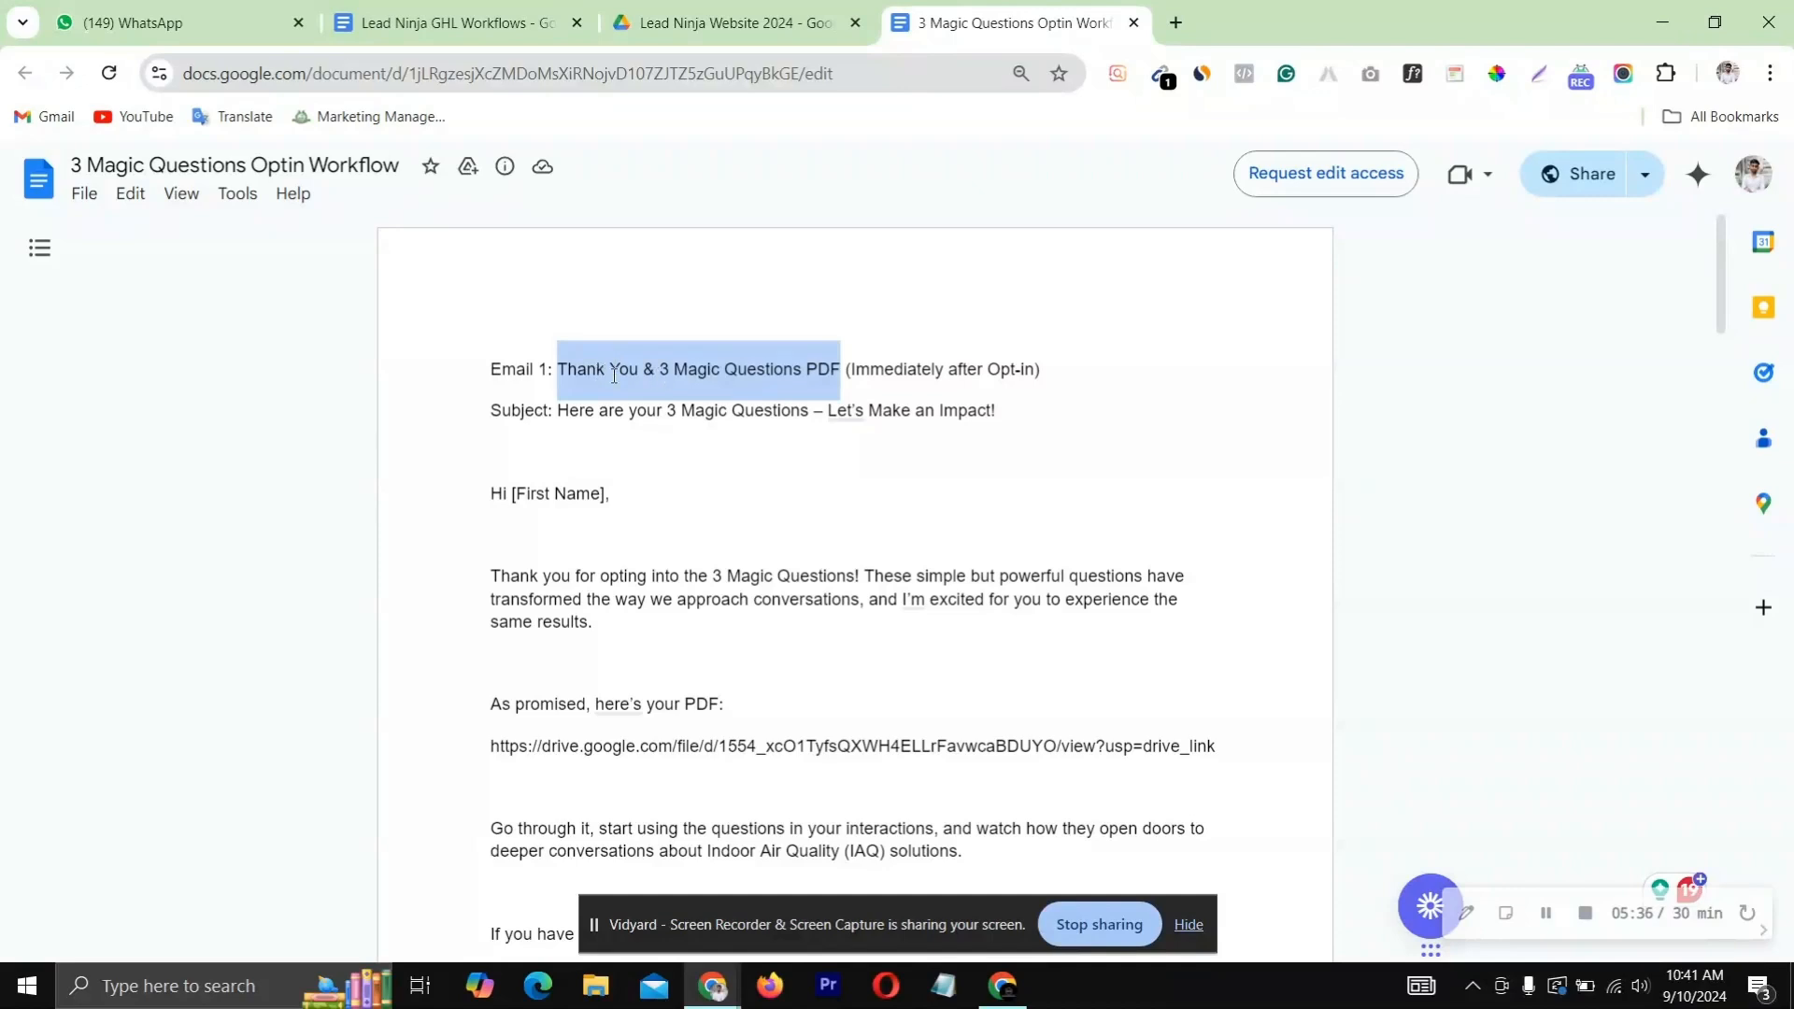
pyautogui.click(1028, 998)
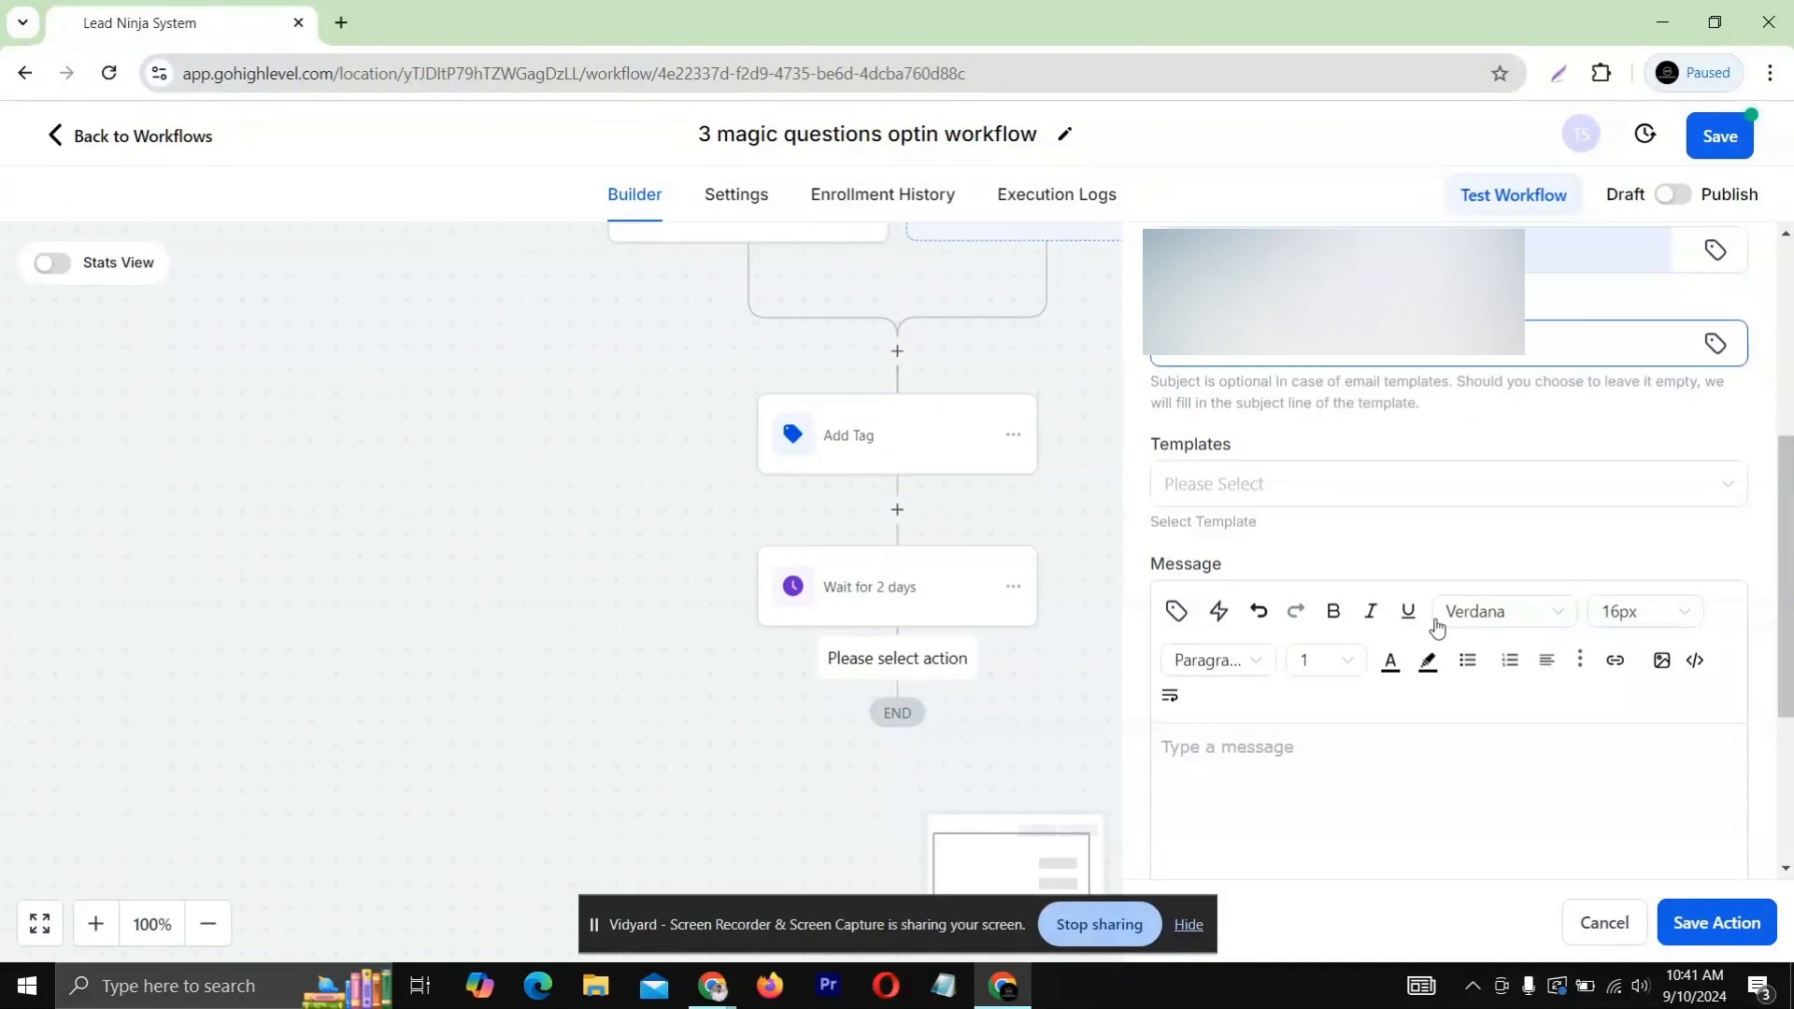
pyautogui.scroll(1, 1470, 433)
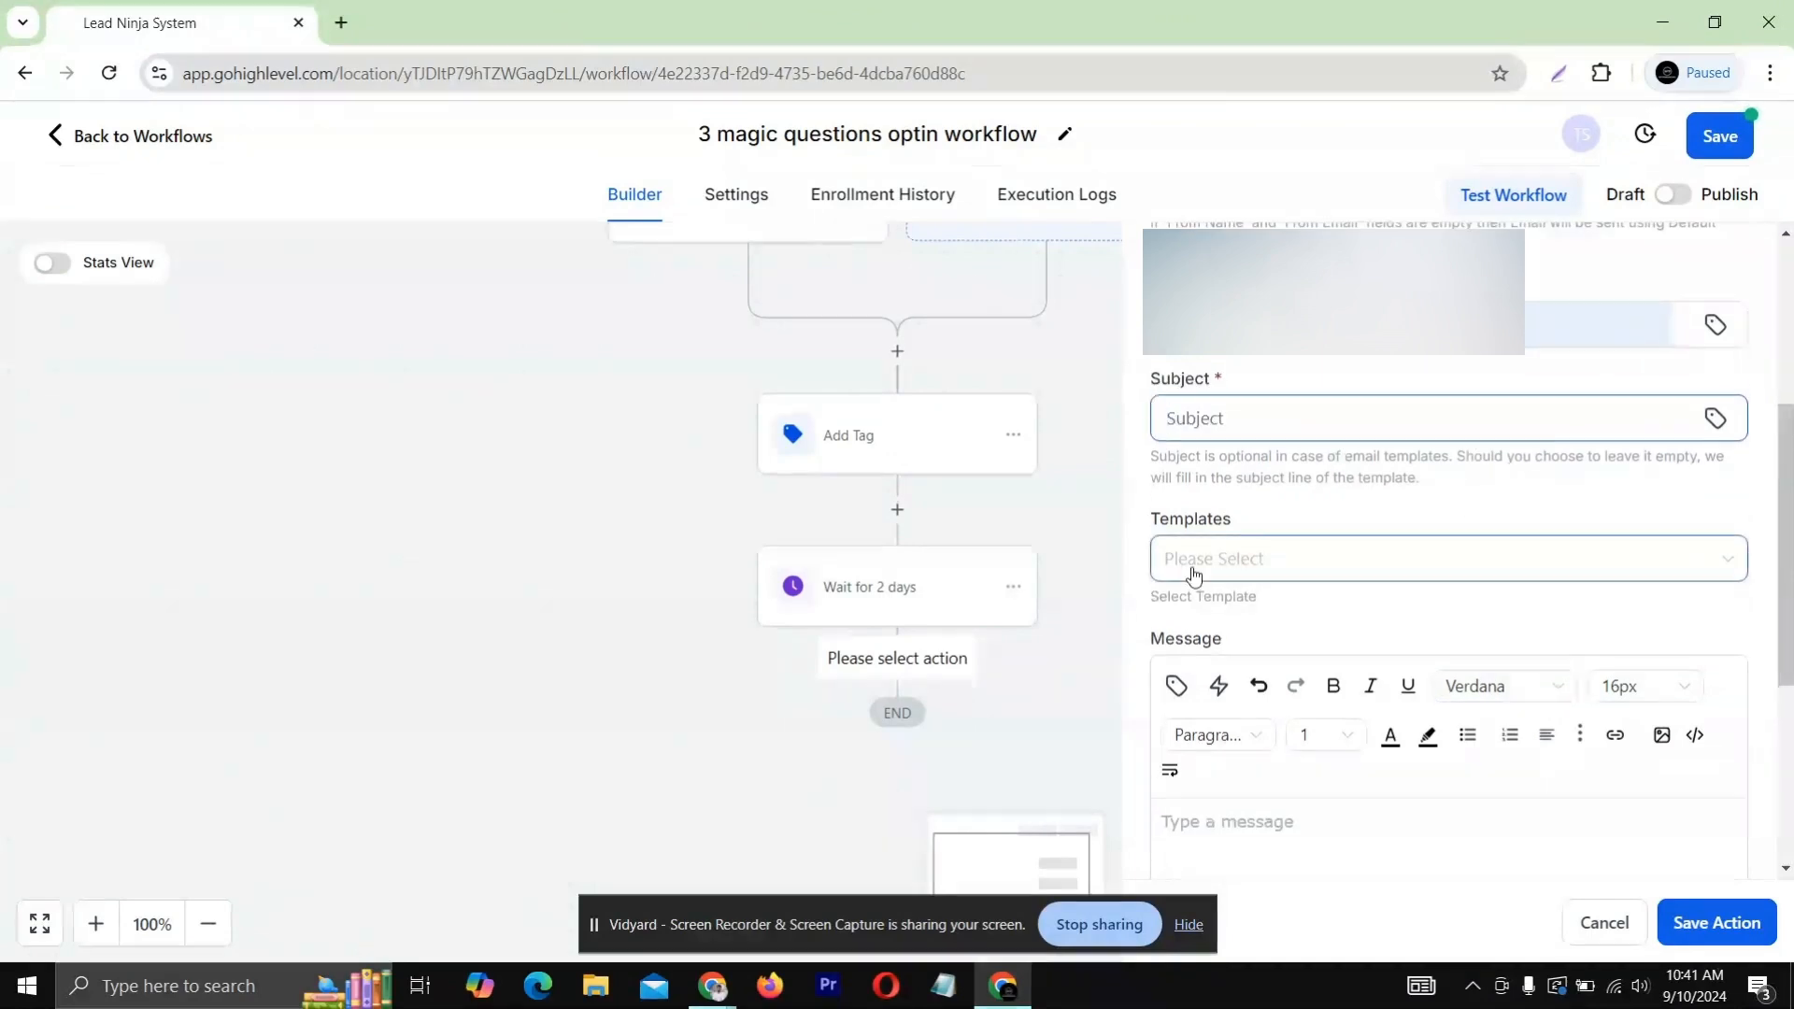
pyautogui.scroll(-1, 1194, 574)
# Copy Email 1's subject "Here are your 3 Magic Questions – Let's Make an Impact!" from the document into the email action's subject
pyautogui.moveTo(714, 1002)
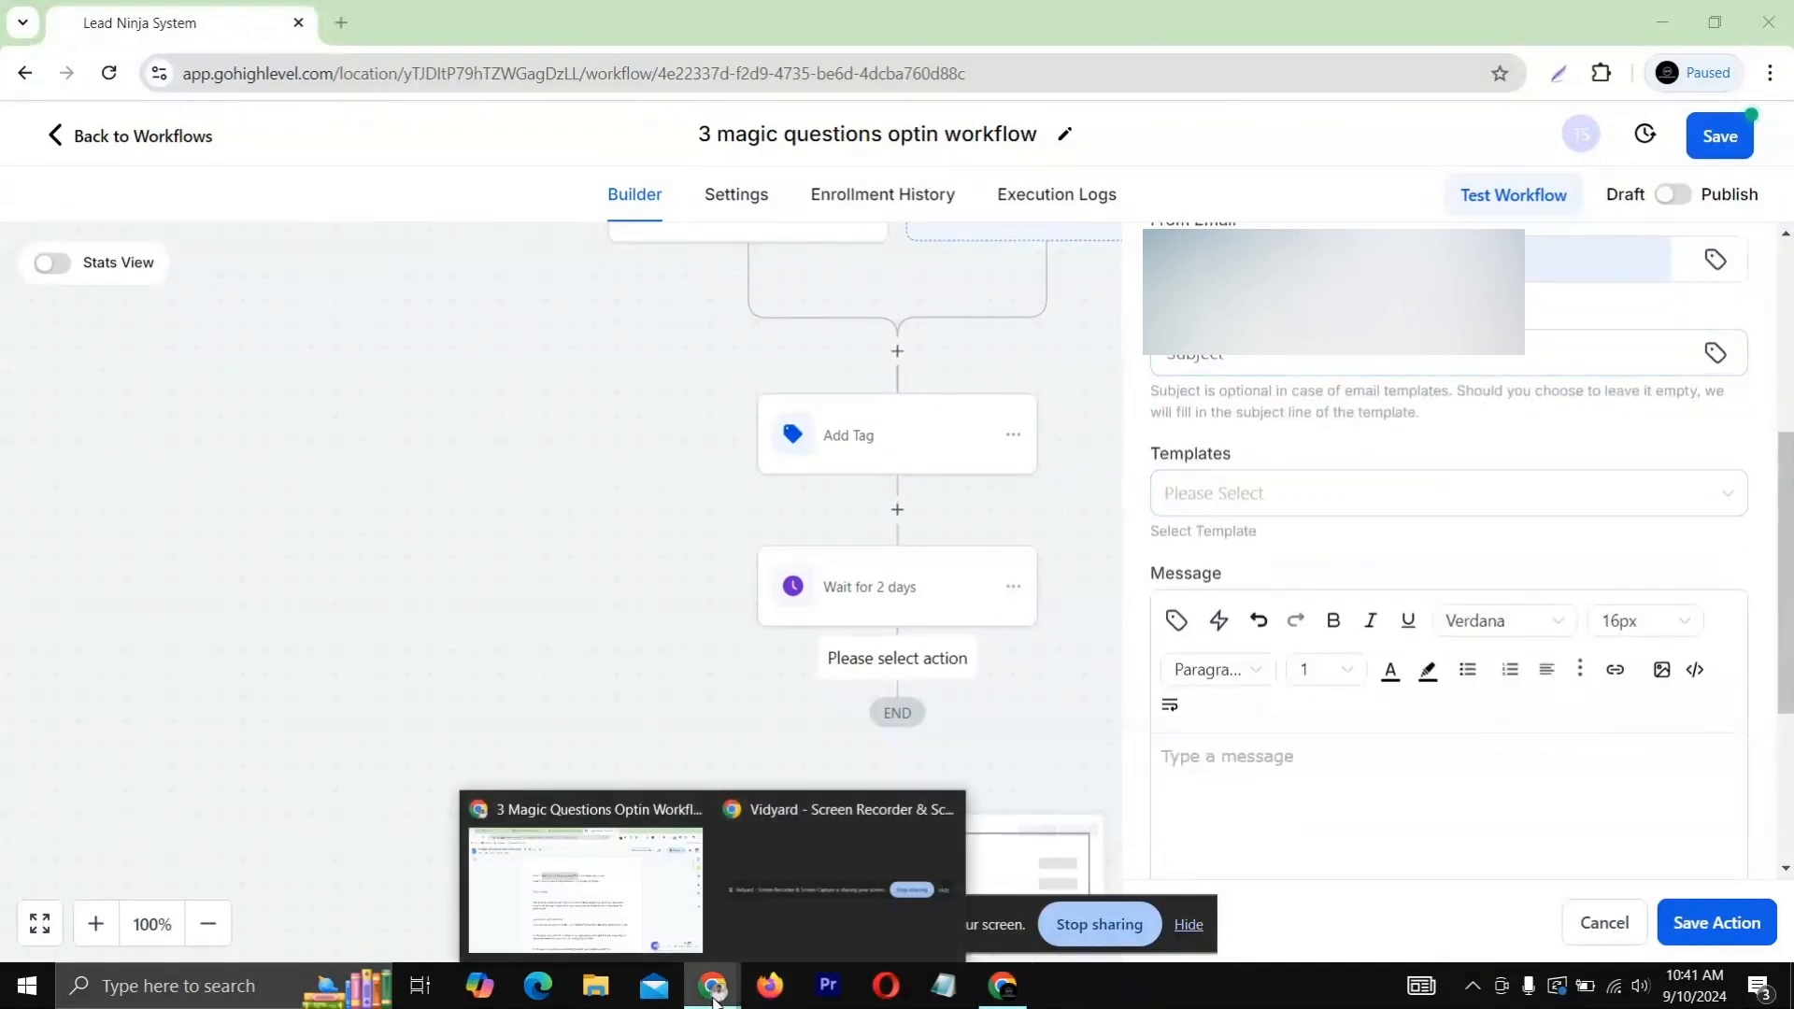
pyautogui.click(598, 883)
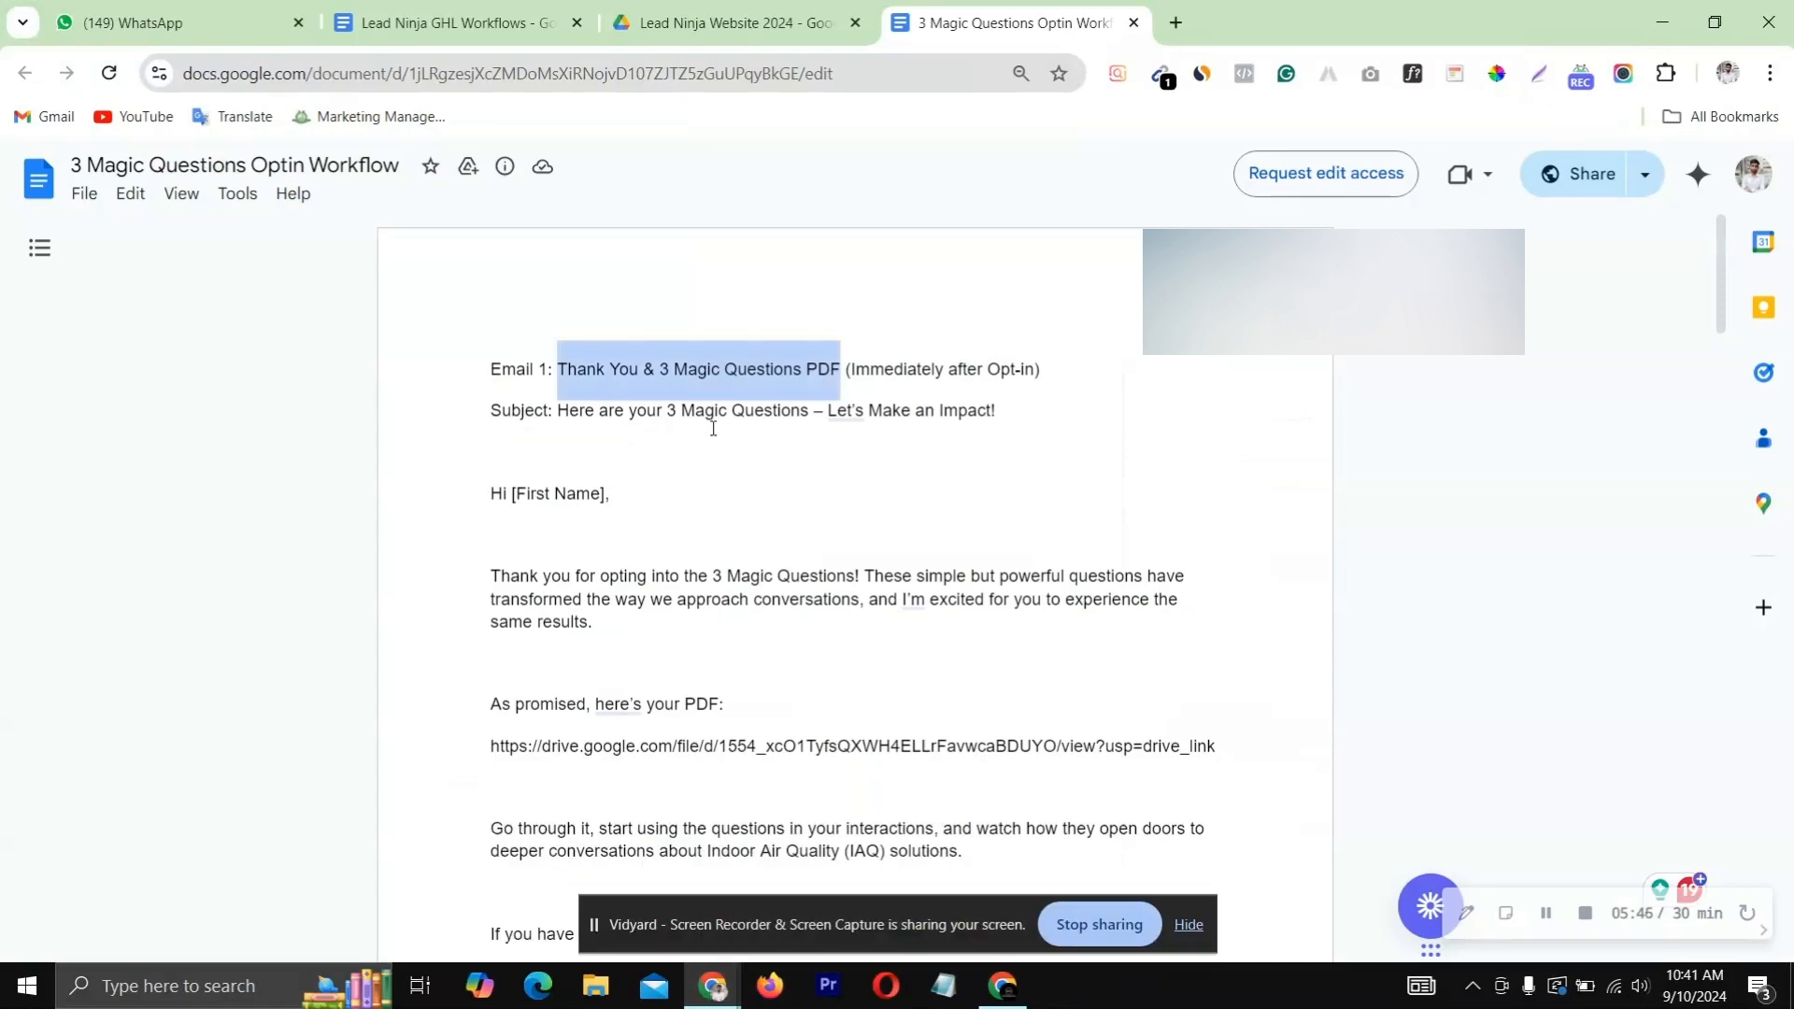
pyautogui.click(550, 393)
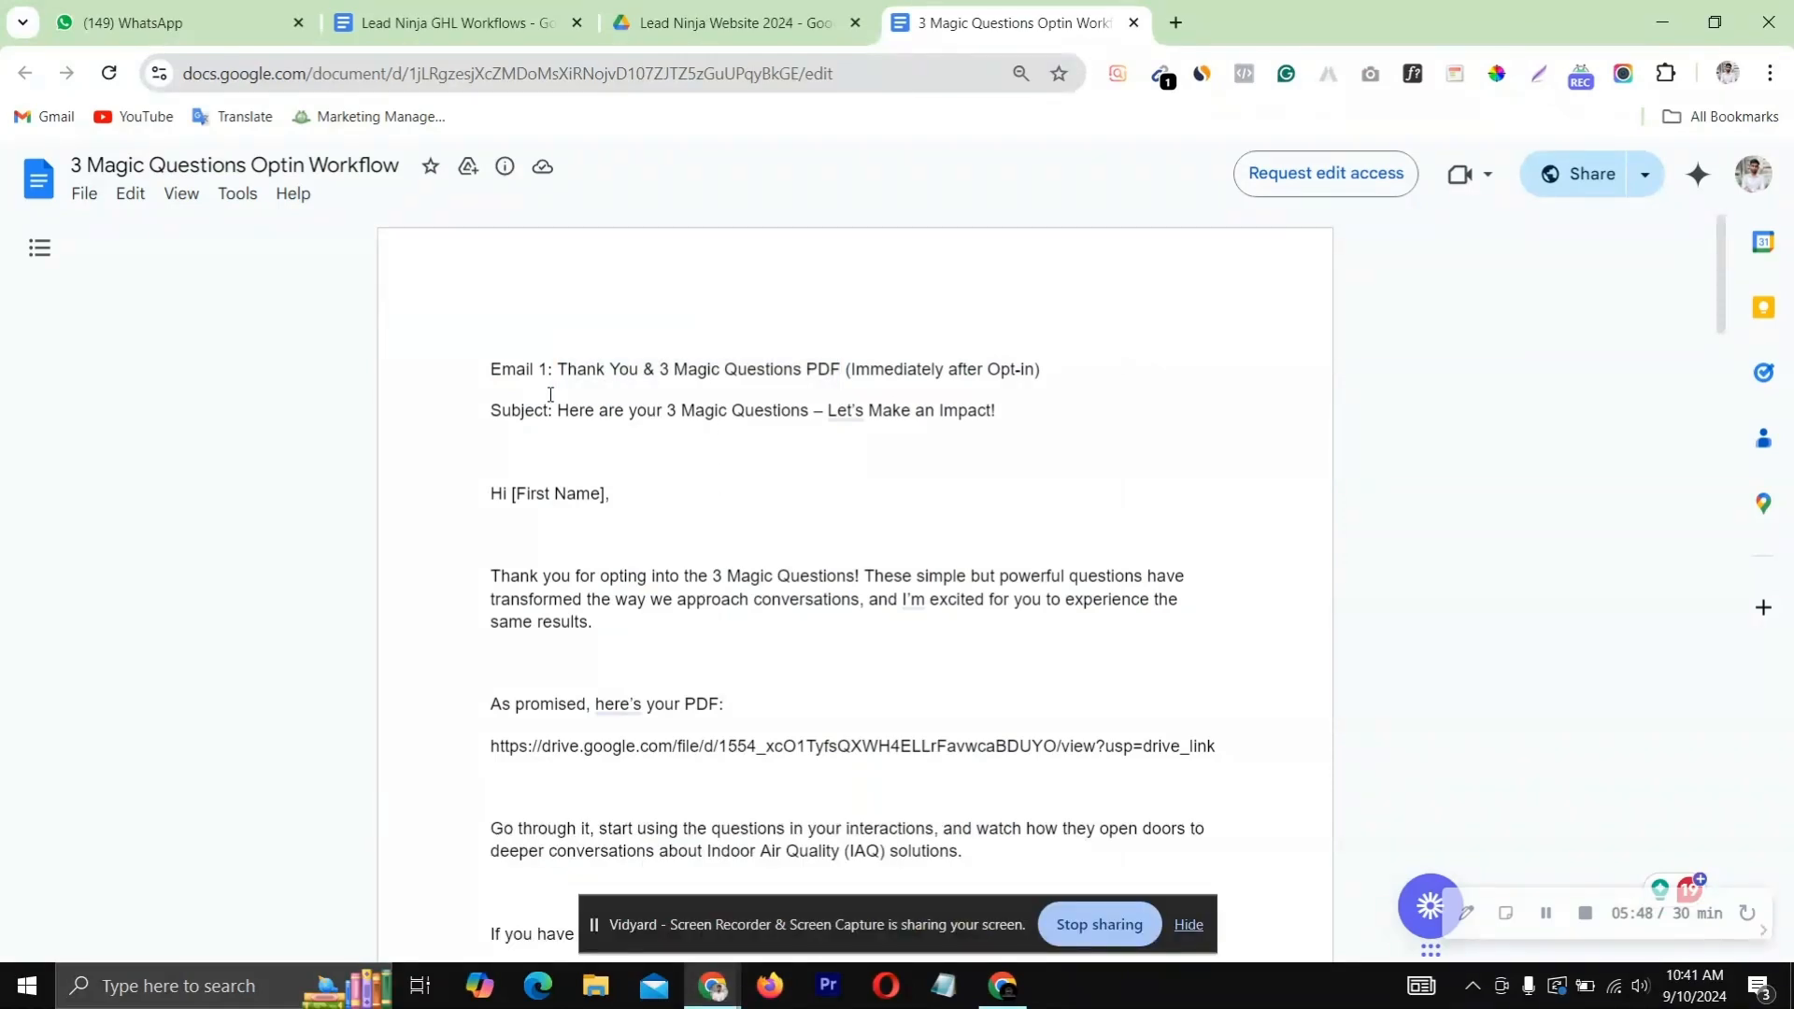
pyautogui.moveTo(558, 409); pyautogui.dragTo(998, 407)
pyautogui.hotkey('ctrl', 'c')
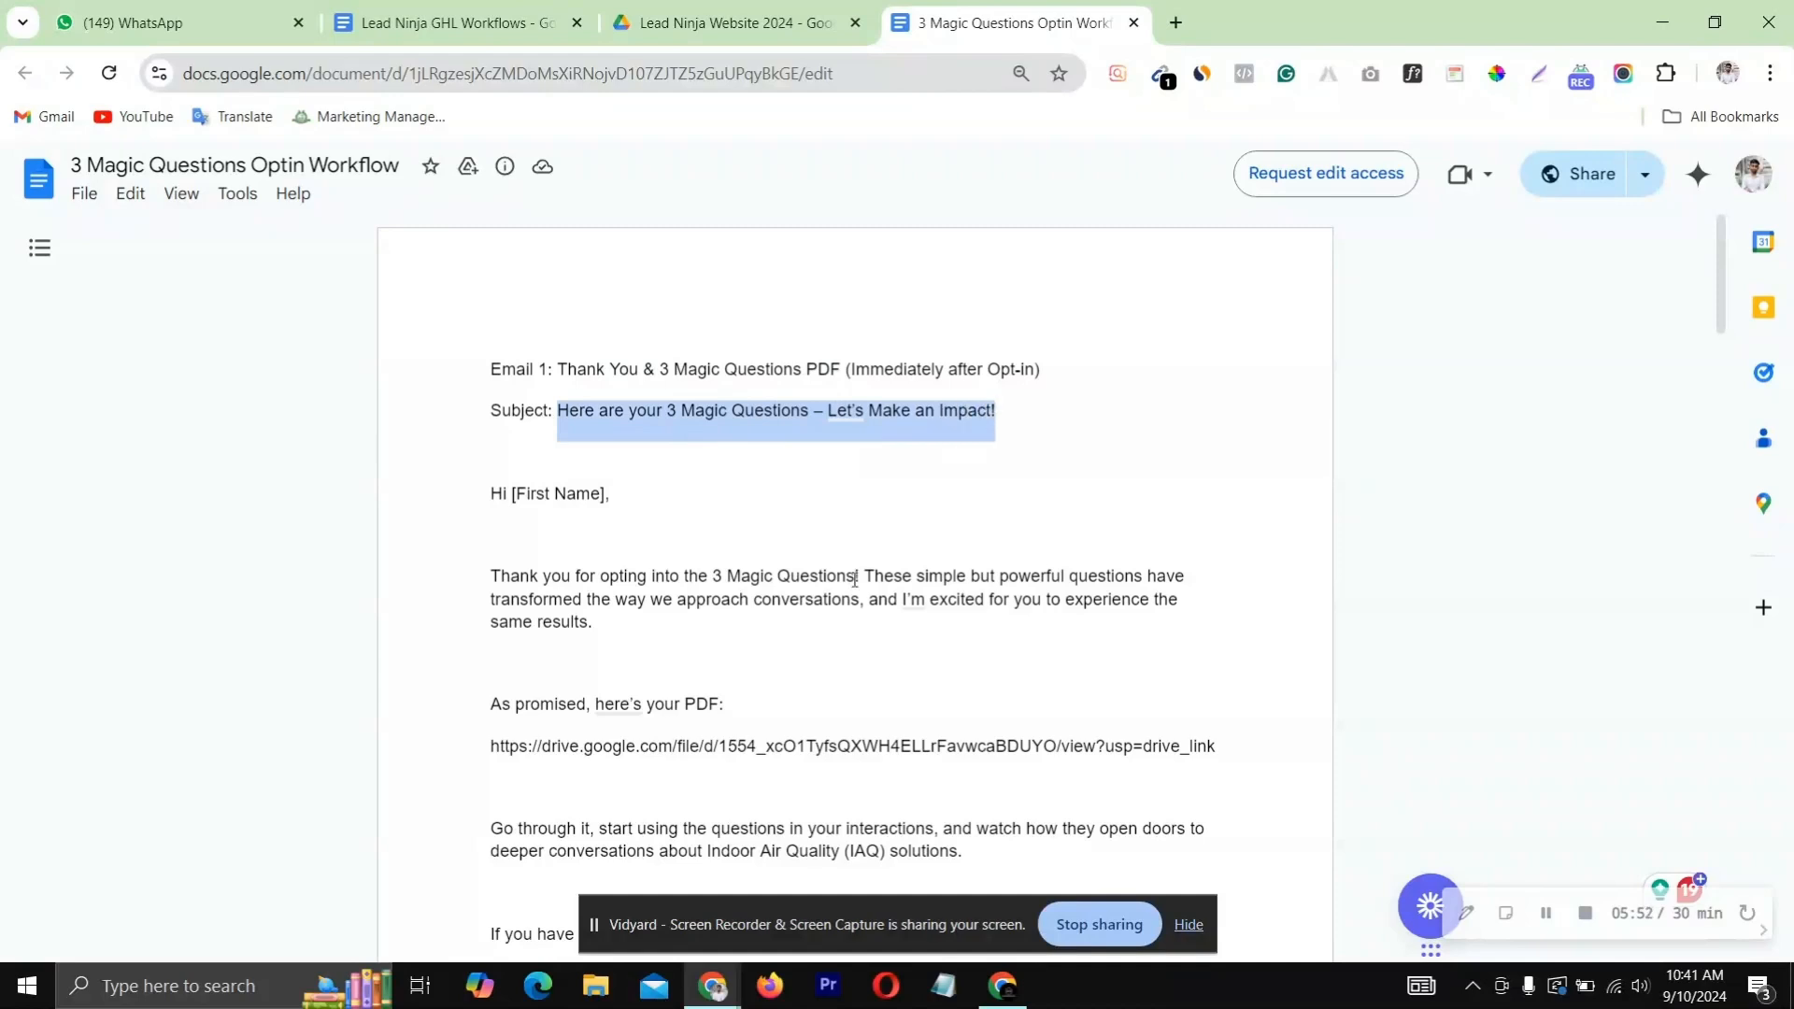
pyautogui.click(1002, 986)
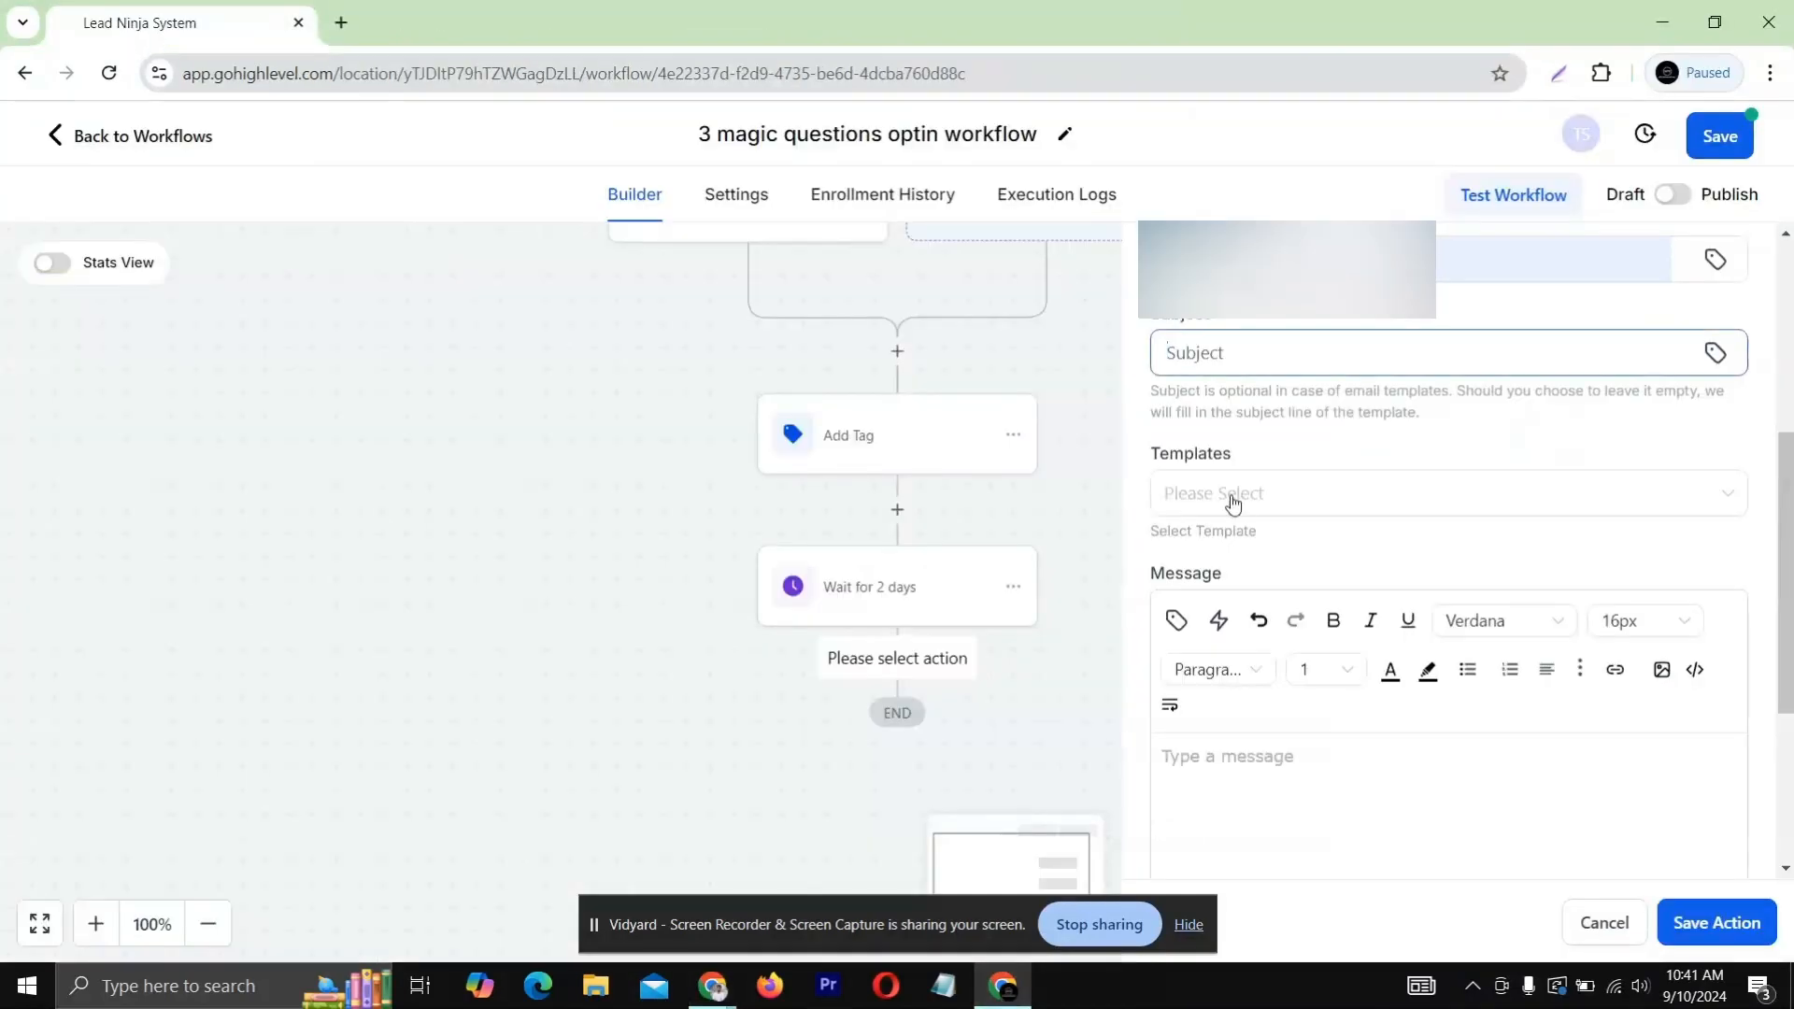
pyautogui.click(1230, 374)
pyautogui.hotkey('ctrl', 'v')
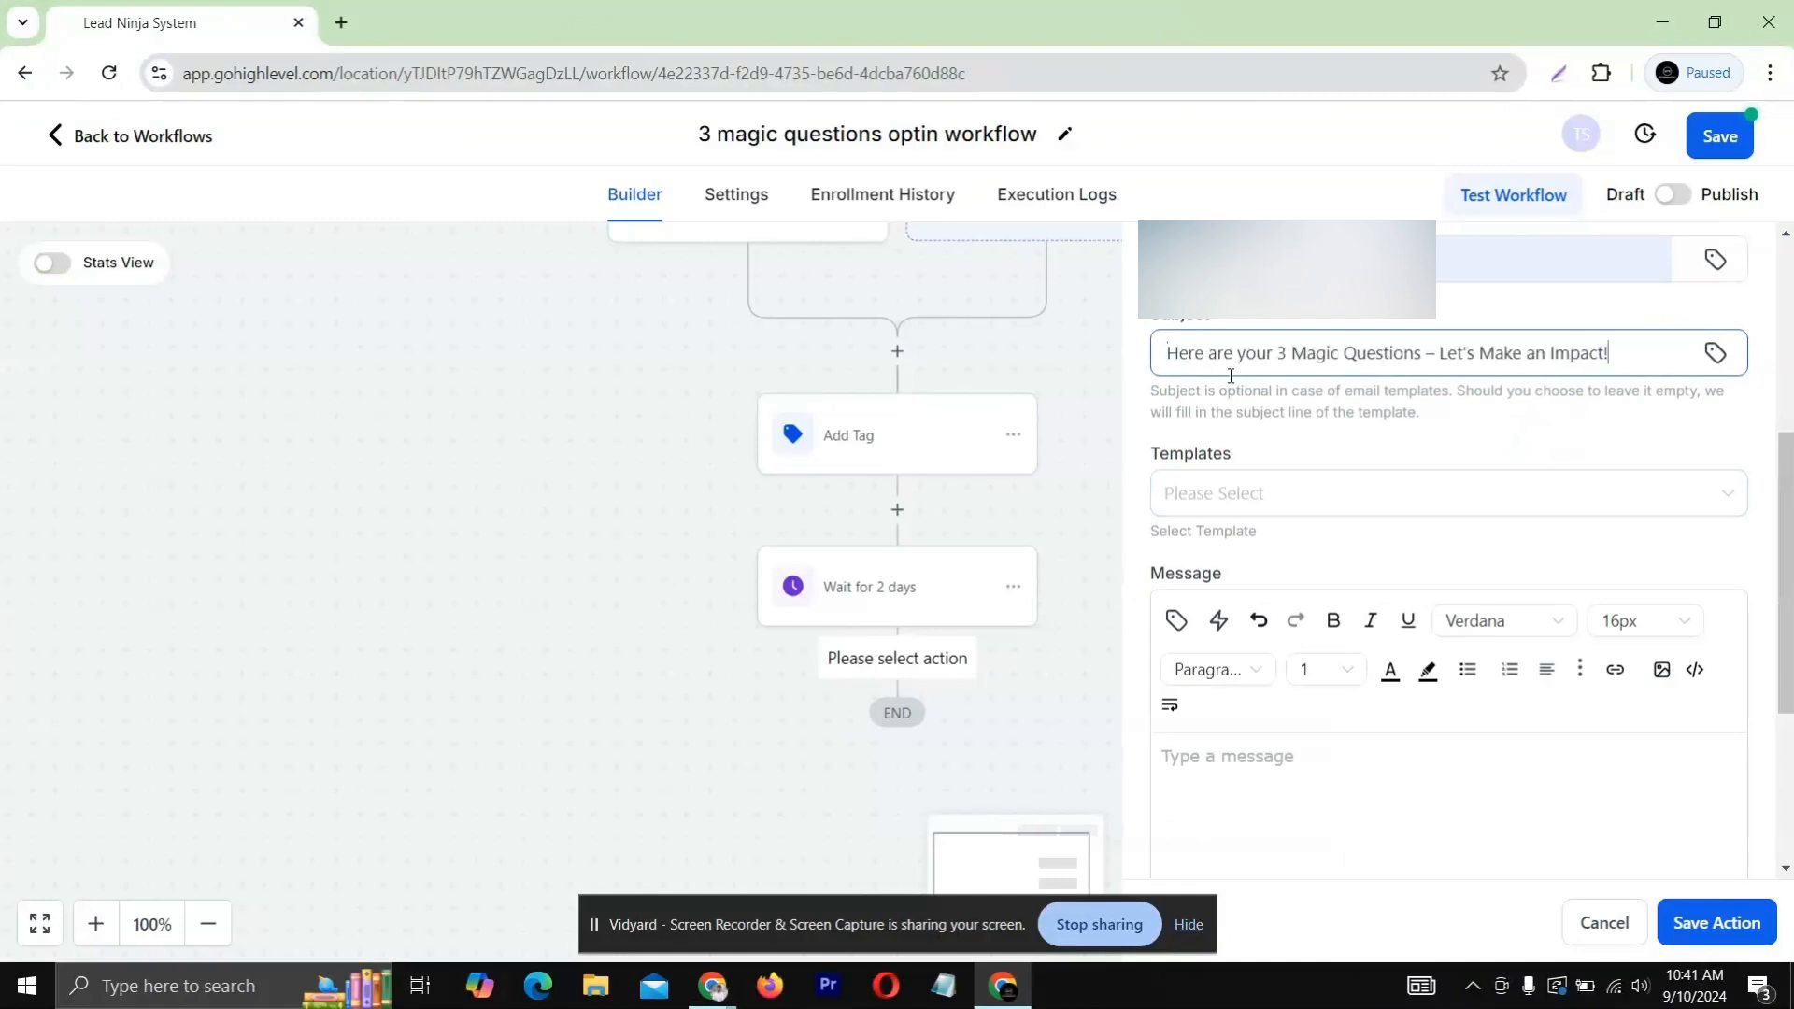
# Go to the email action's empty message, then copy Email 1's body from the document, from "Hi [First Name]," through the "Lead Ninja" sign-off
pyautogui.scroll(-3, 1228, 416)
pyautogui.click(1207, 529)
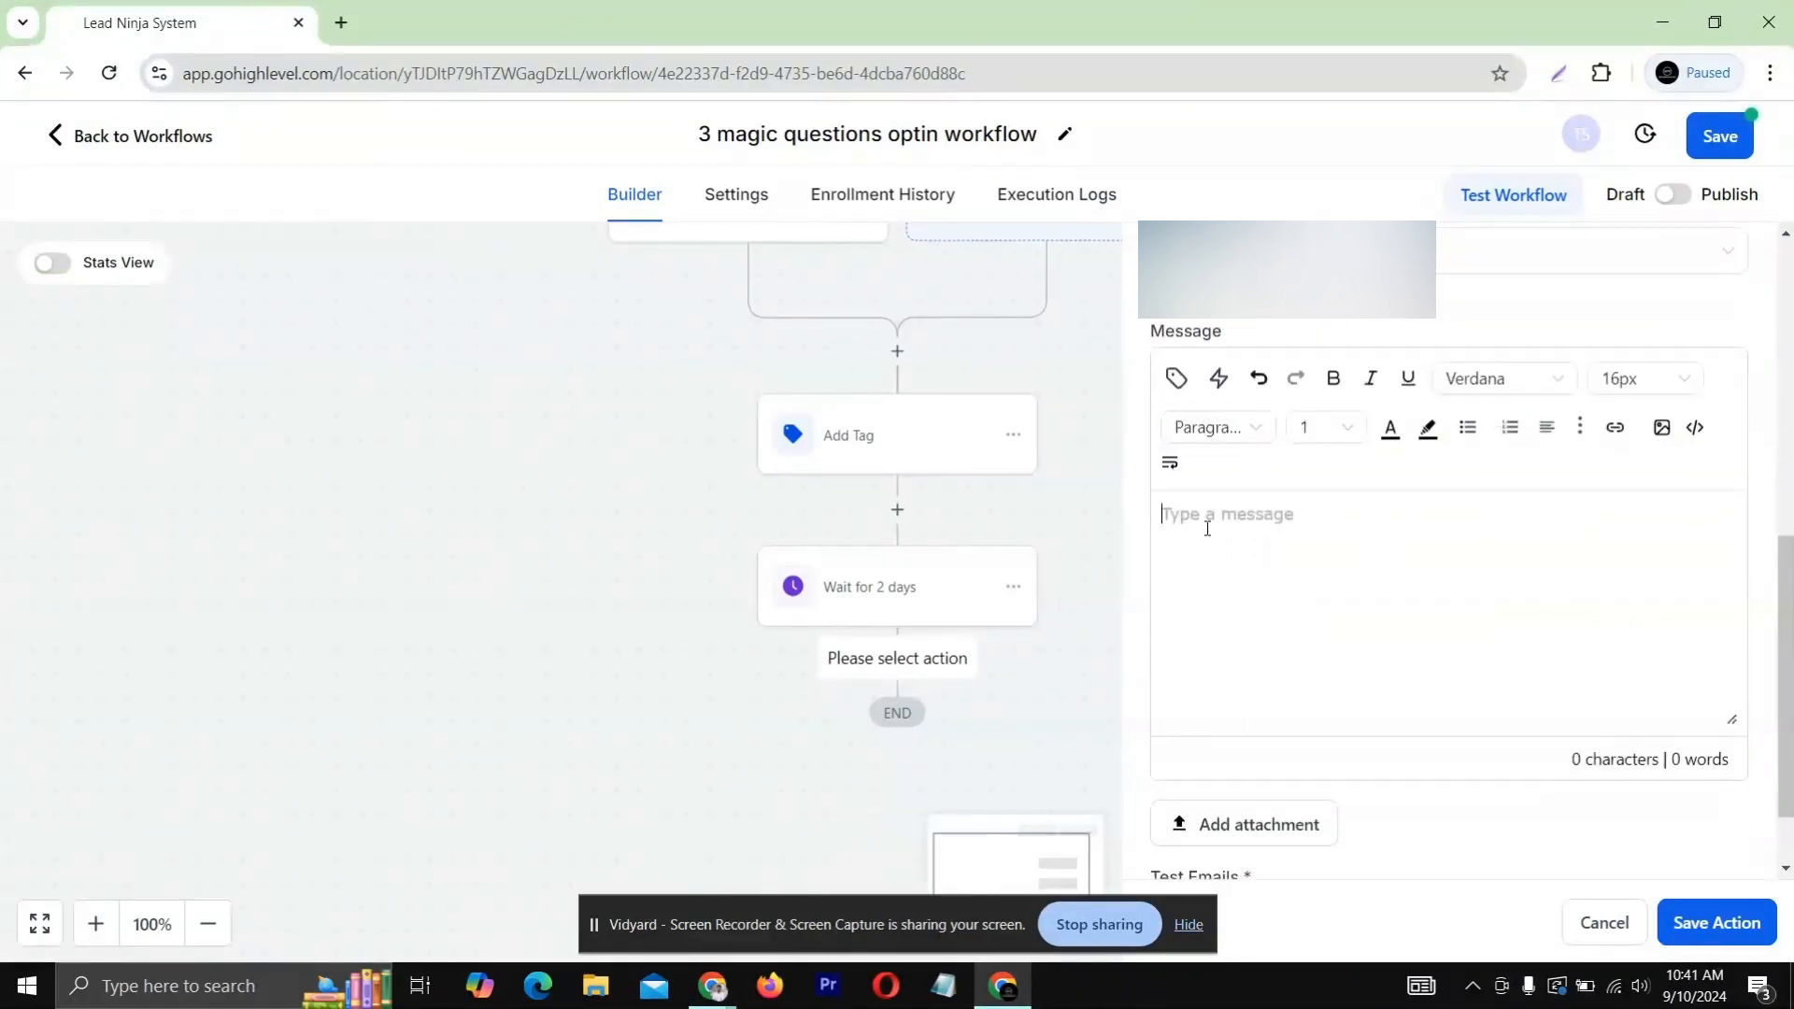
pyautogui.moveTo(712, 986)
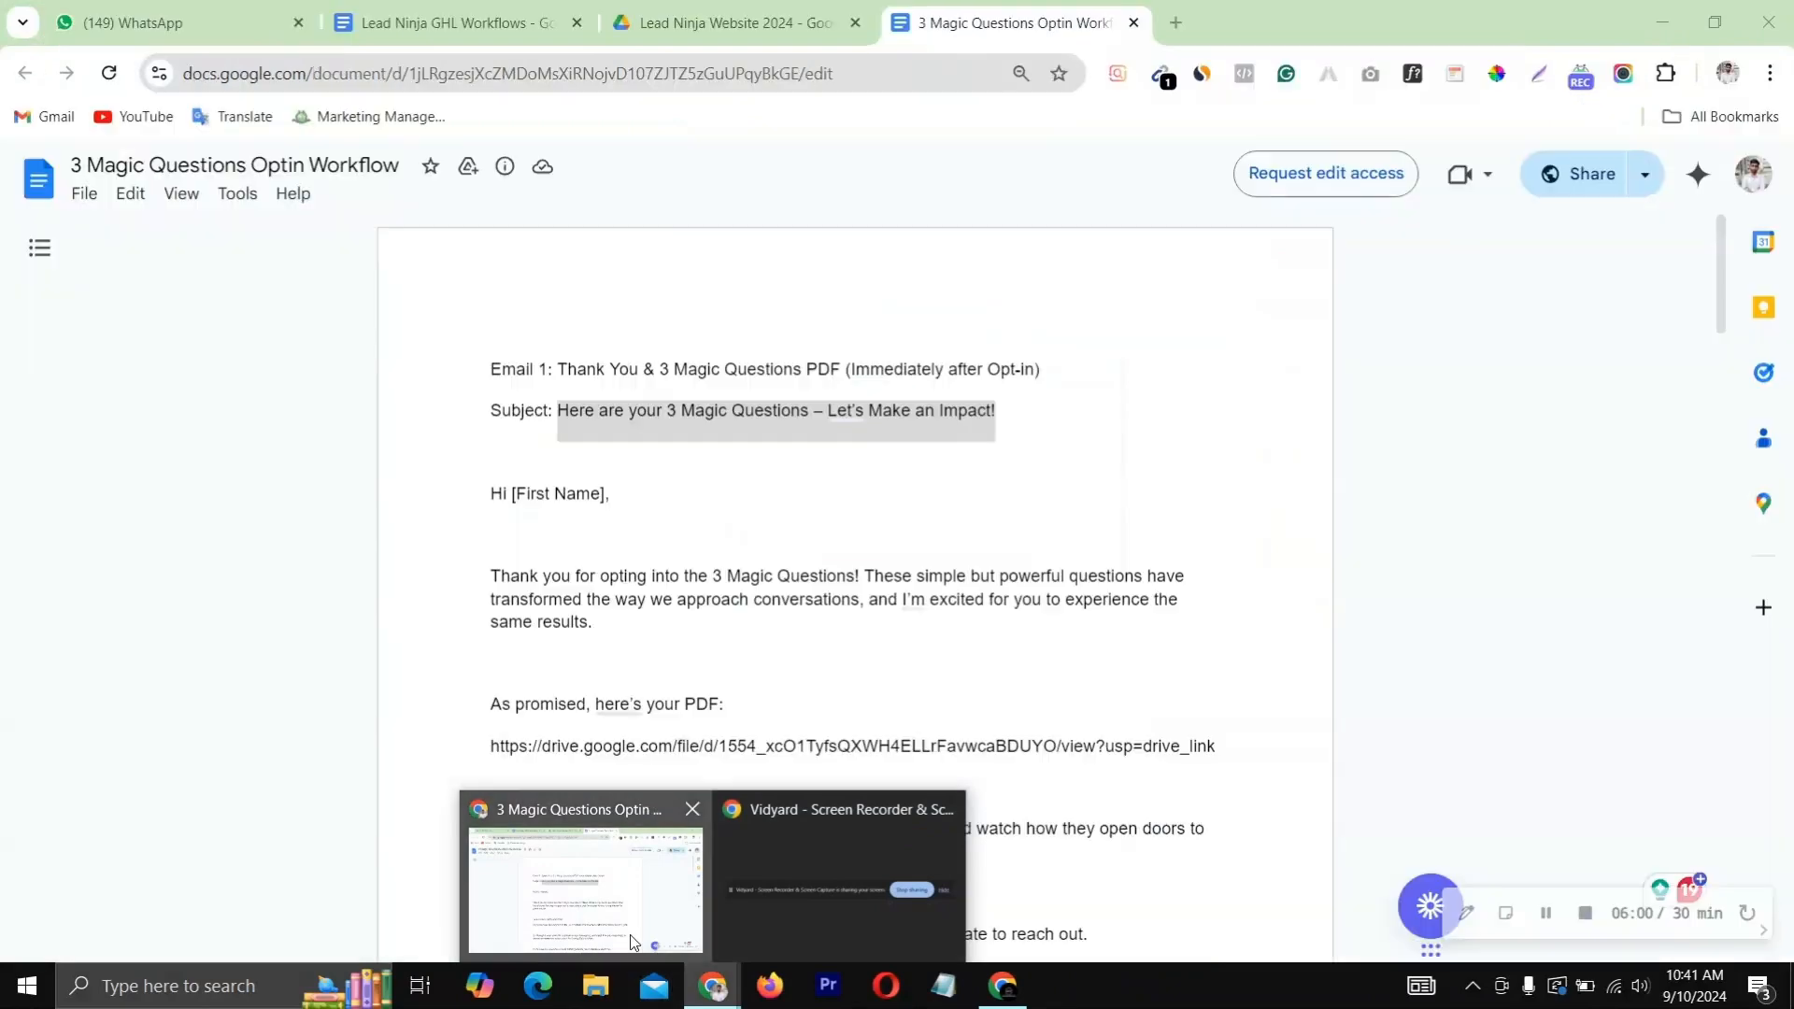
pyautogui.click(633, 942)
pyautogui.scroll(-2, 561, 579)
pyautogui.click(493, 353)
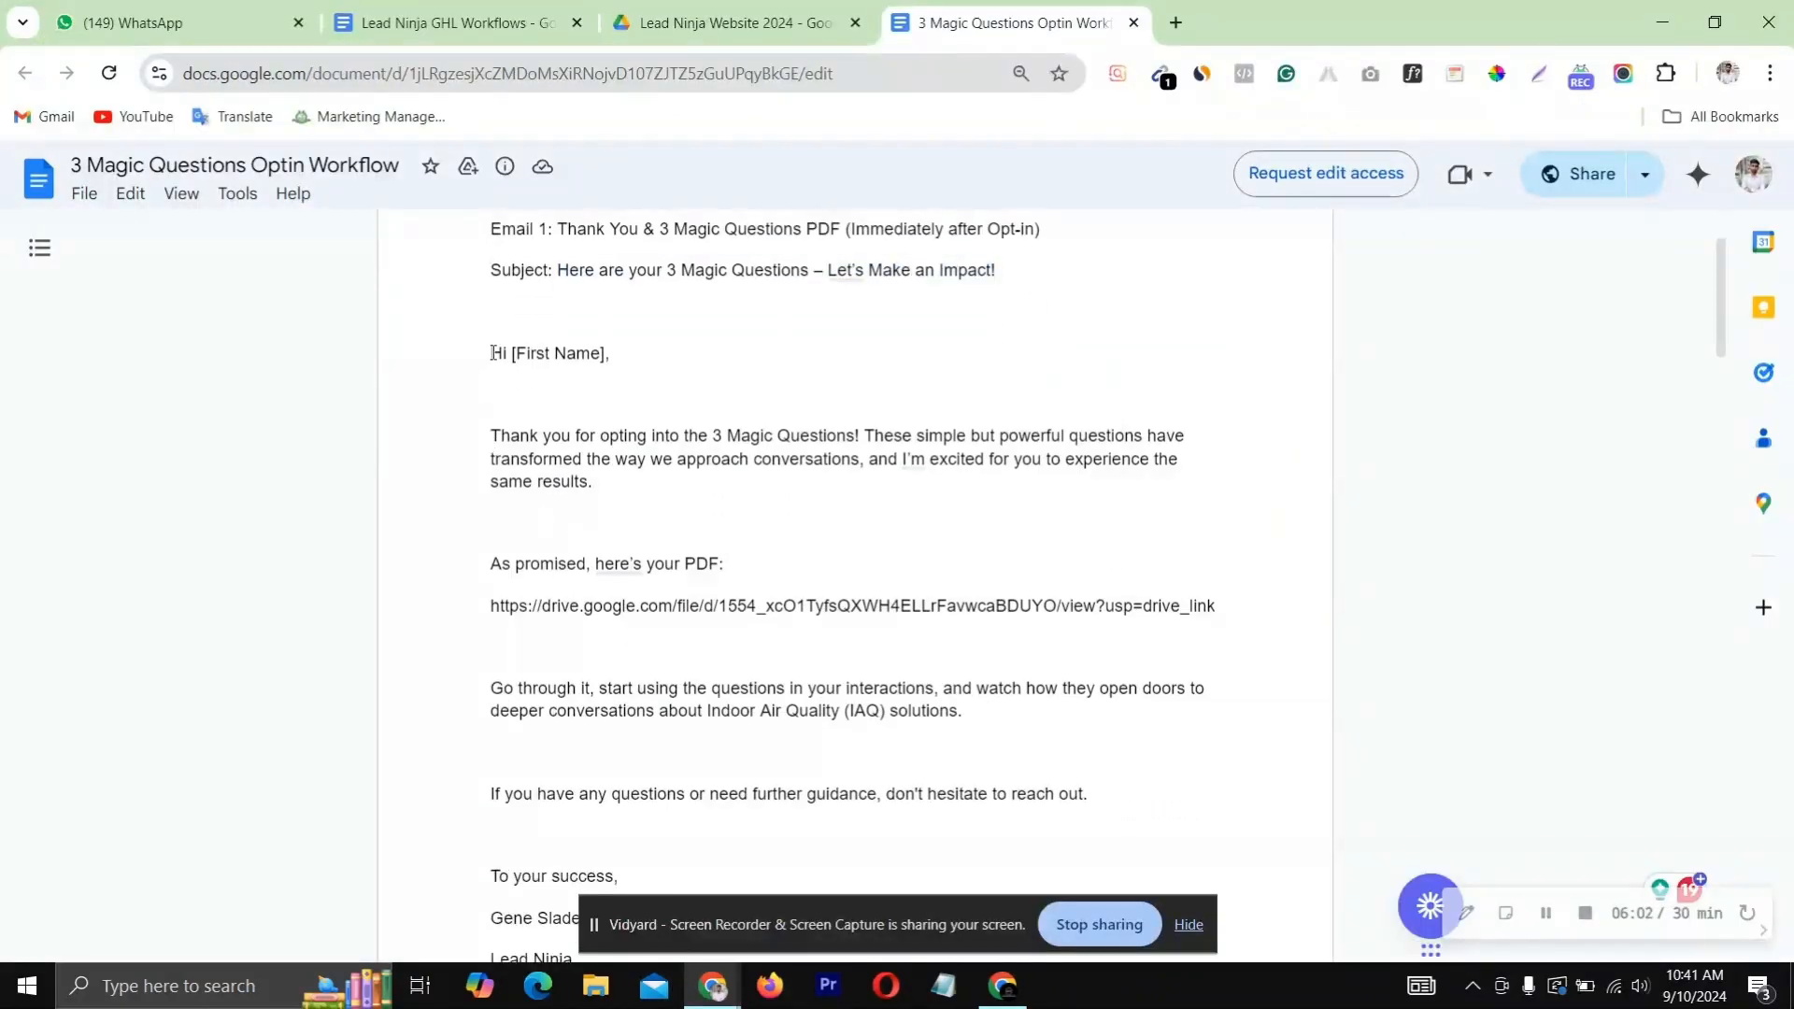
pyautogui.moveTo(492, 354); pyautogui.dragTo(578, 708)
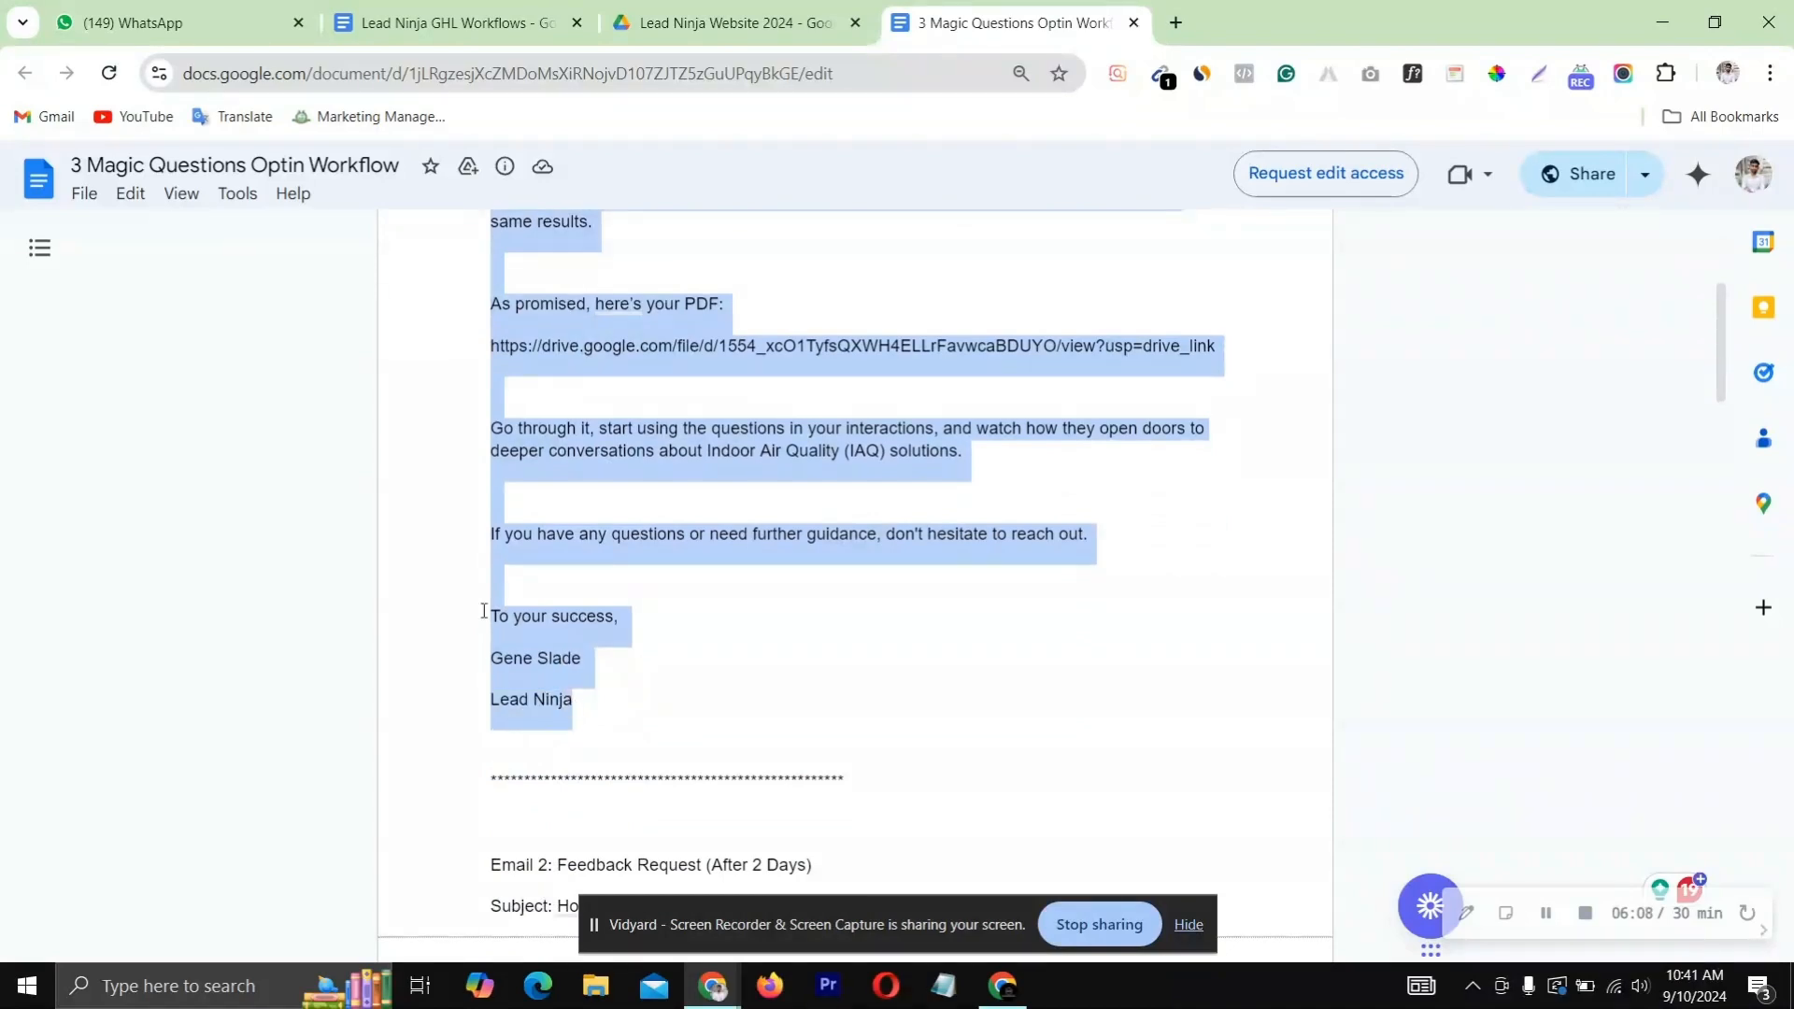
pyautogui.scroll(1, 484, 586)
pyautogui.scroll(-1, 608, 532)
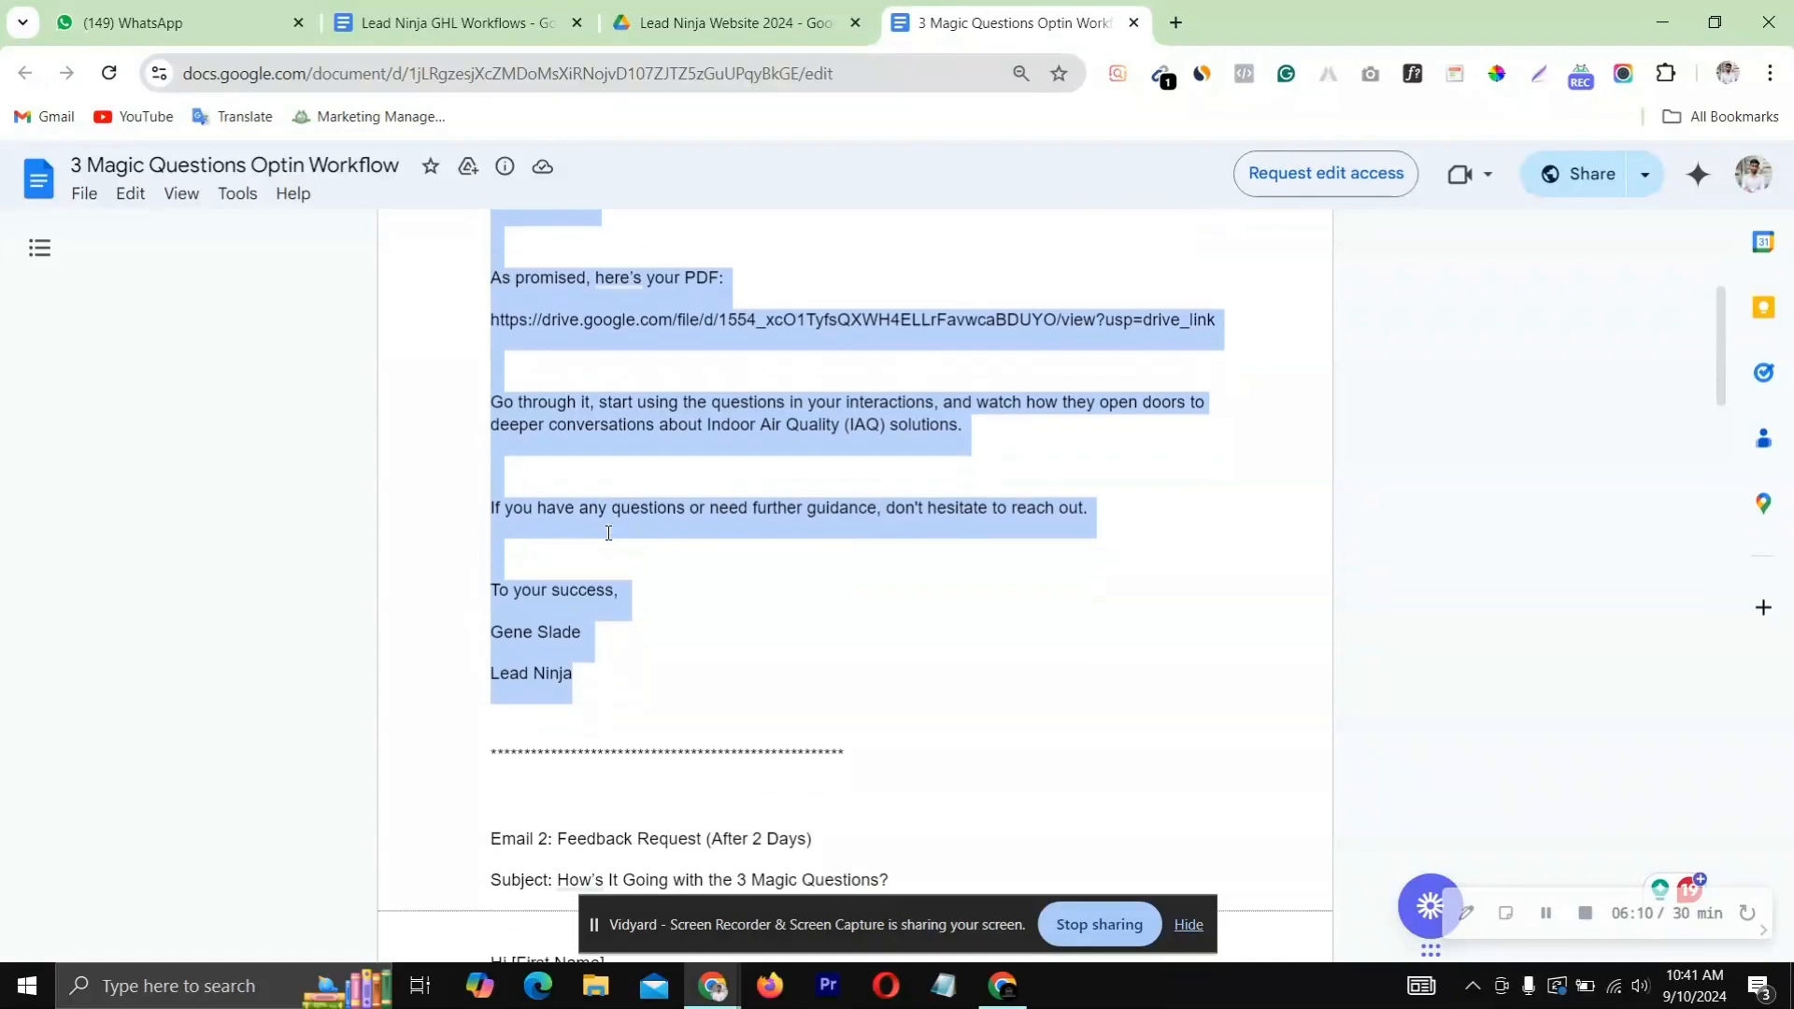
pyautogui.scroll(-1, 609, 533)
pyautogui.scroll(1, 608, 421)
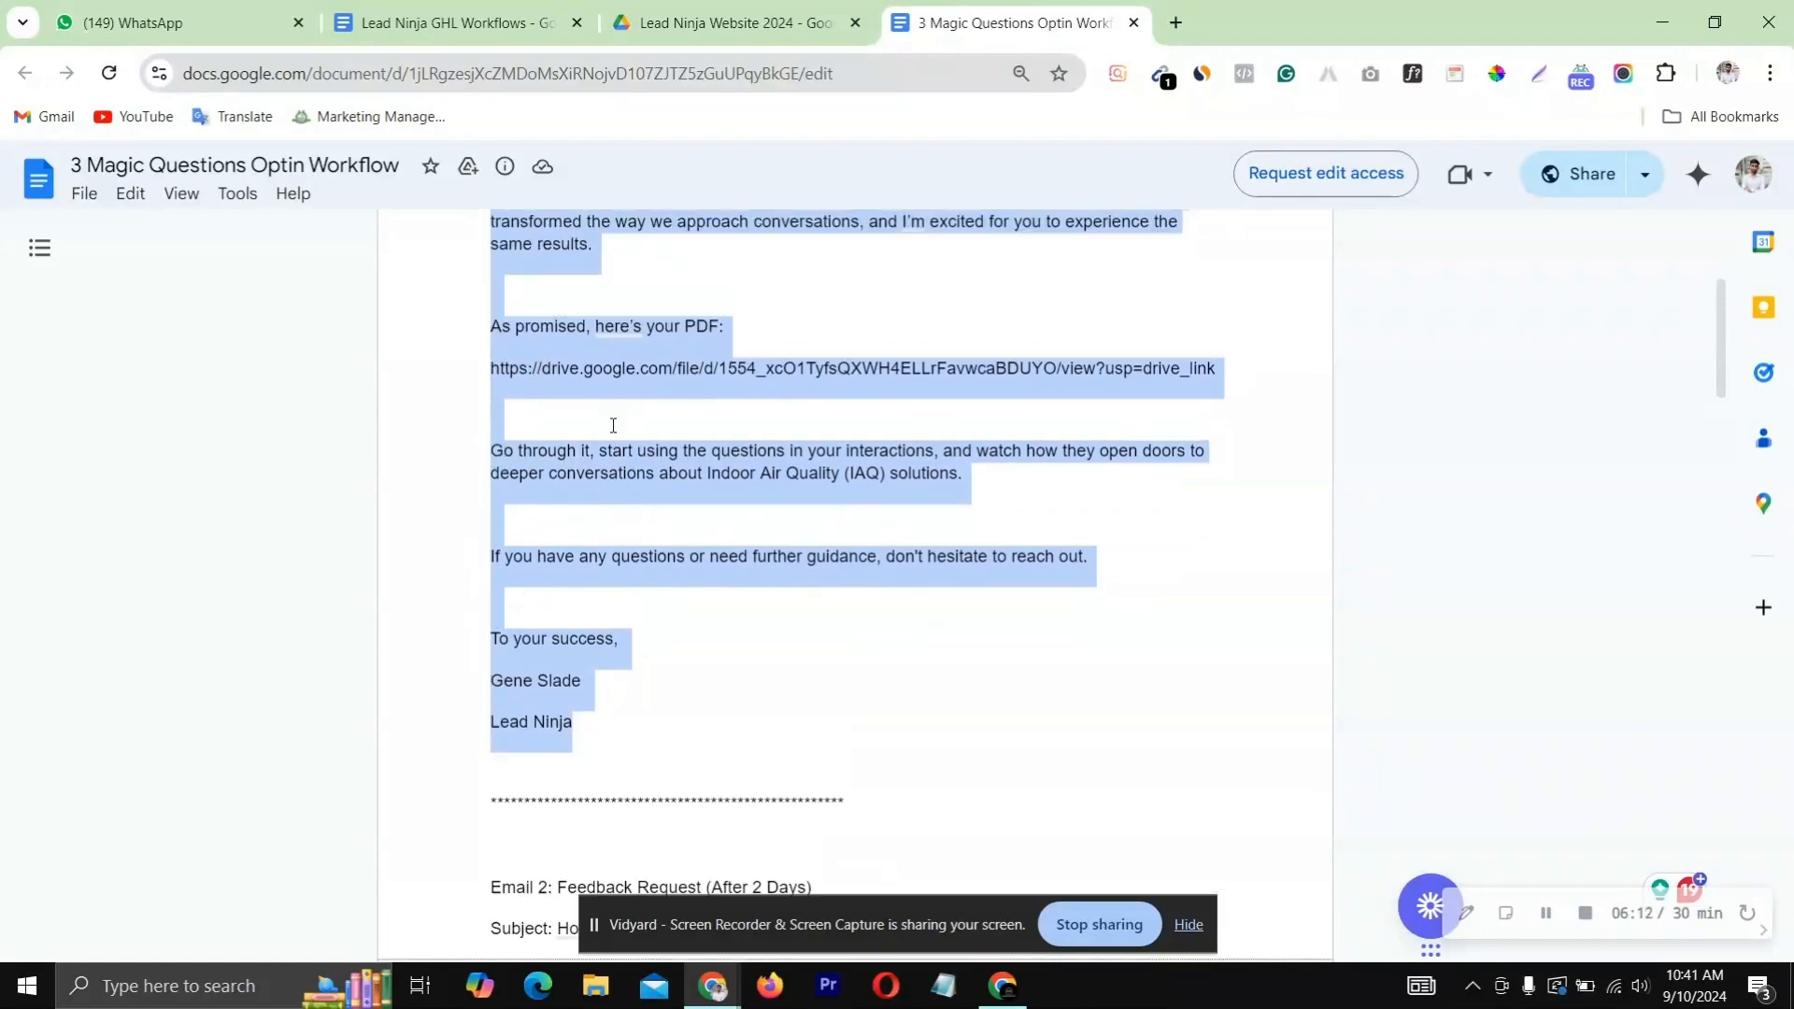
pyautogui.scroll(-1, 614, 426)
# Return to the GoHighLevel workflow and paste the copied Email 1 body into the email action's message
pyautogui.moveTo(1003, 986)
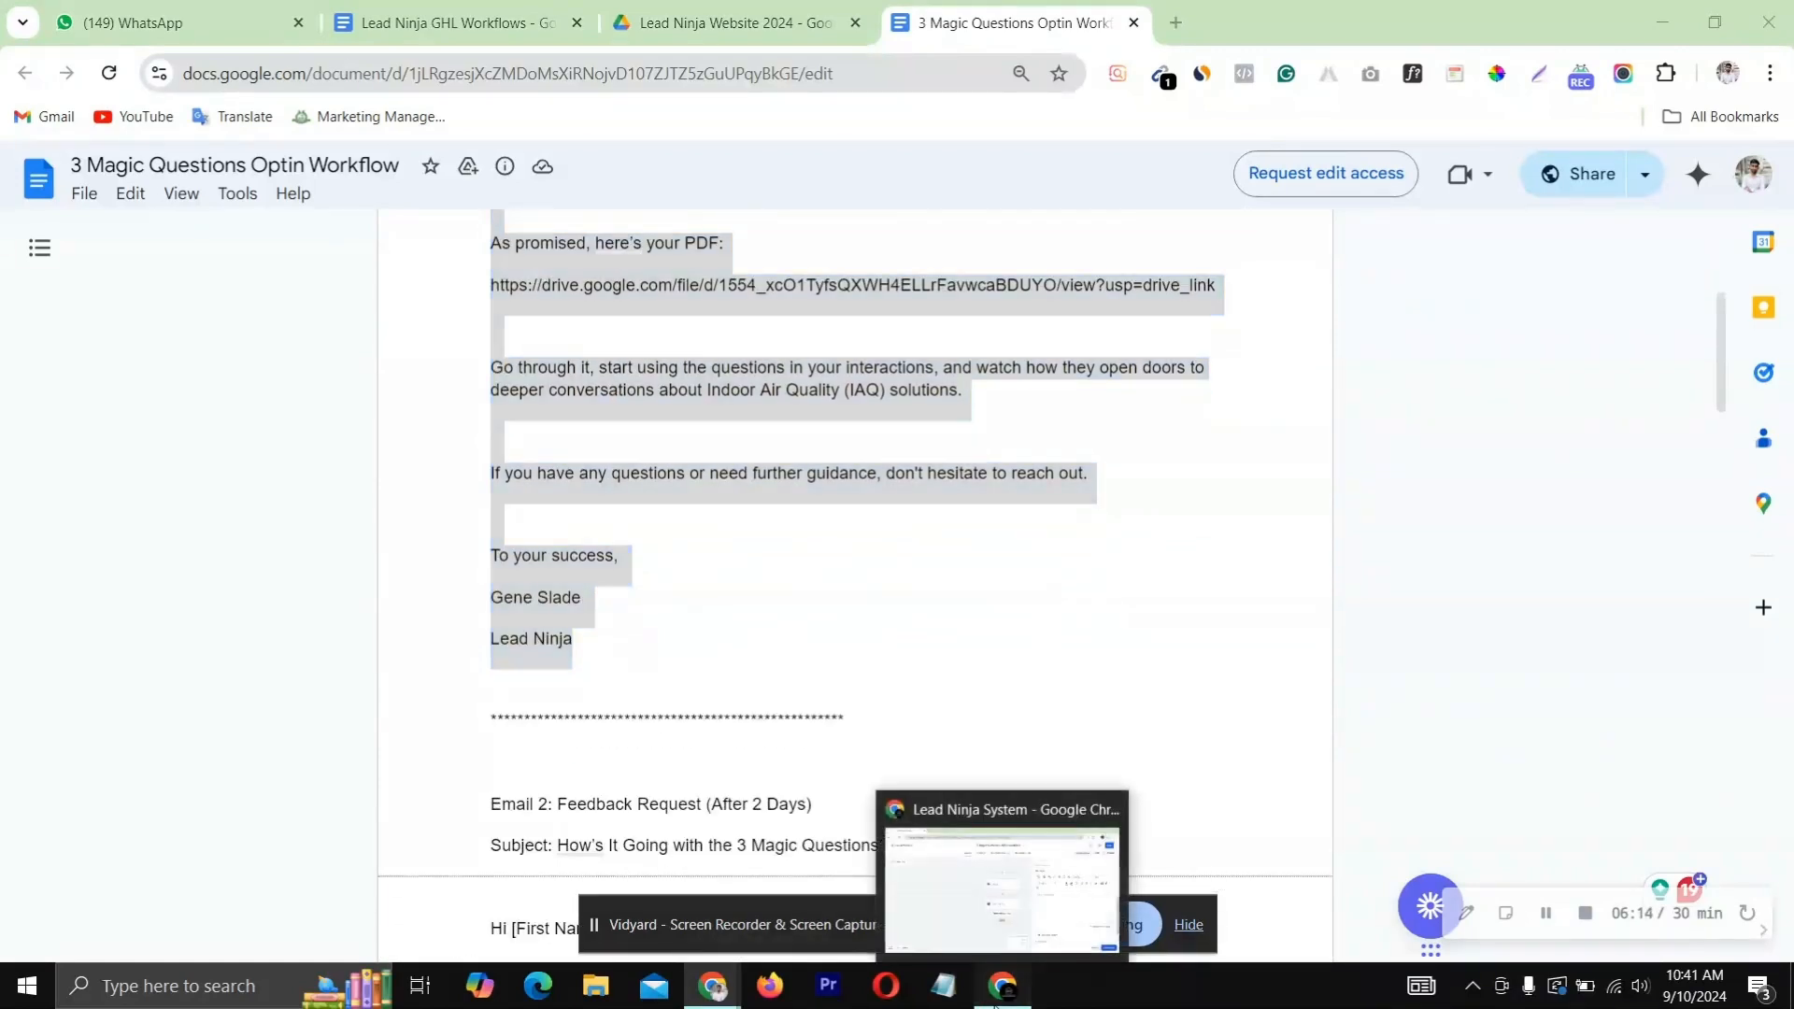
pyautogui.click(1017, 888)
pyautogui.hotkey('ctrl', 'v')
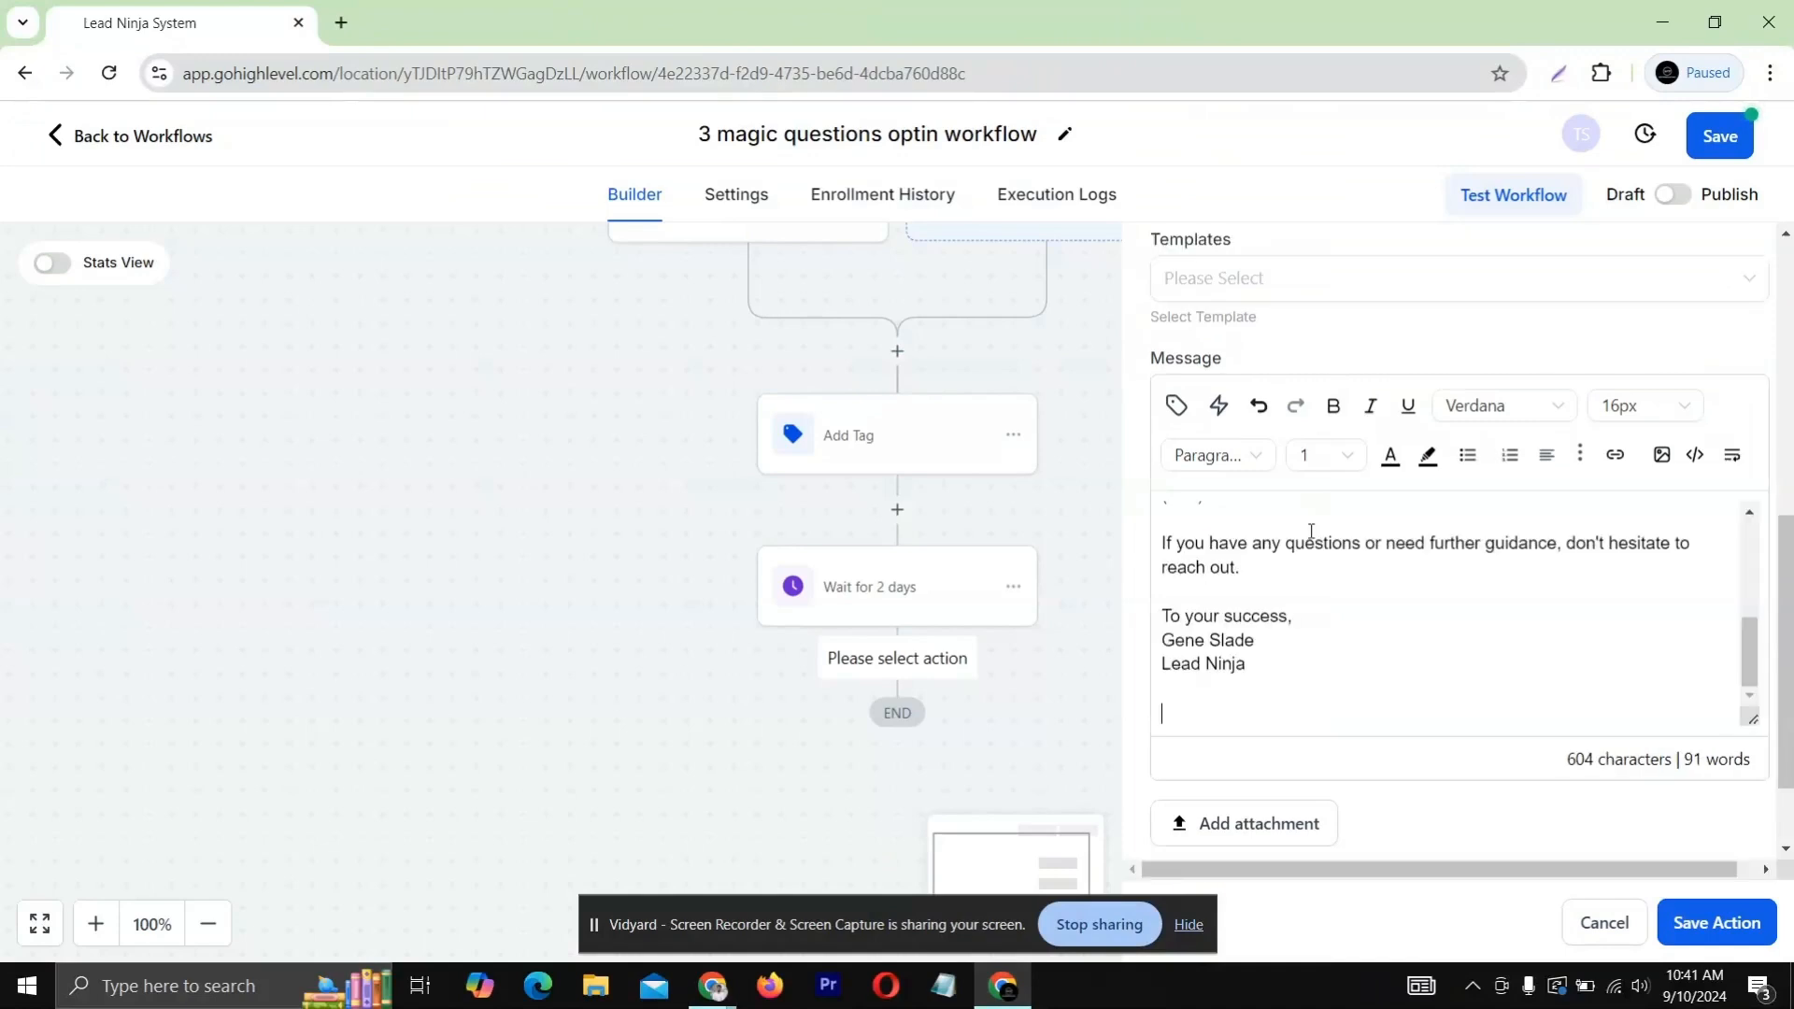
# Replace the [First Name] placeholder in the message greeting with the contact's First Name custom value
pyautogui.scroll(5, 1267, 587)
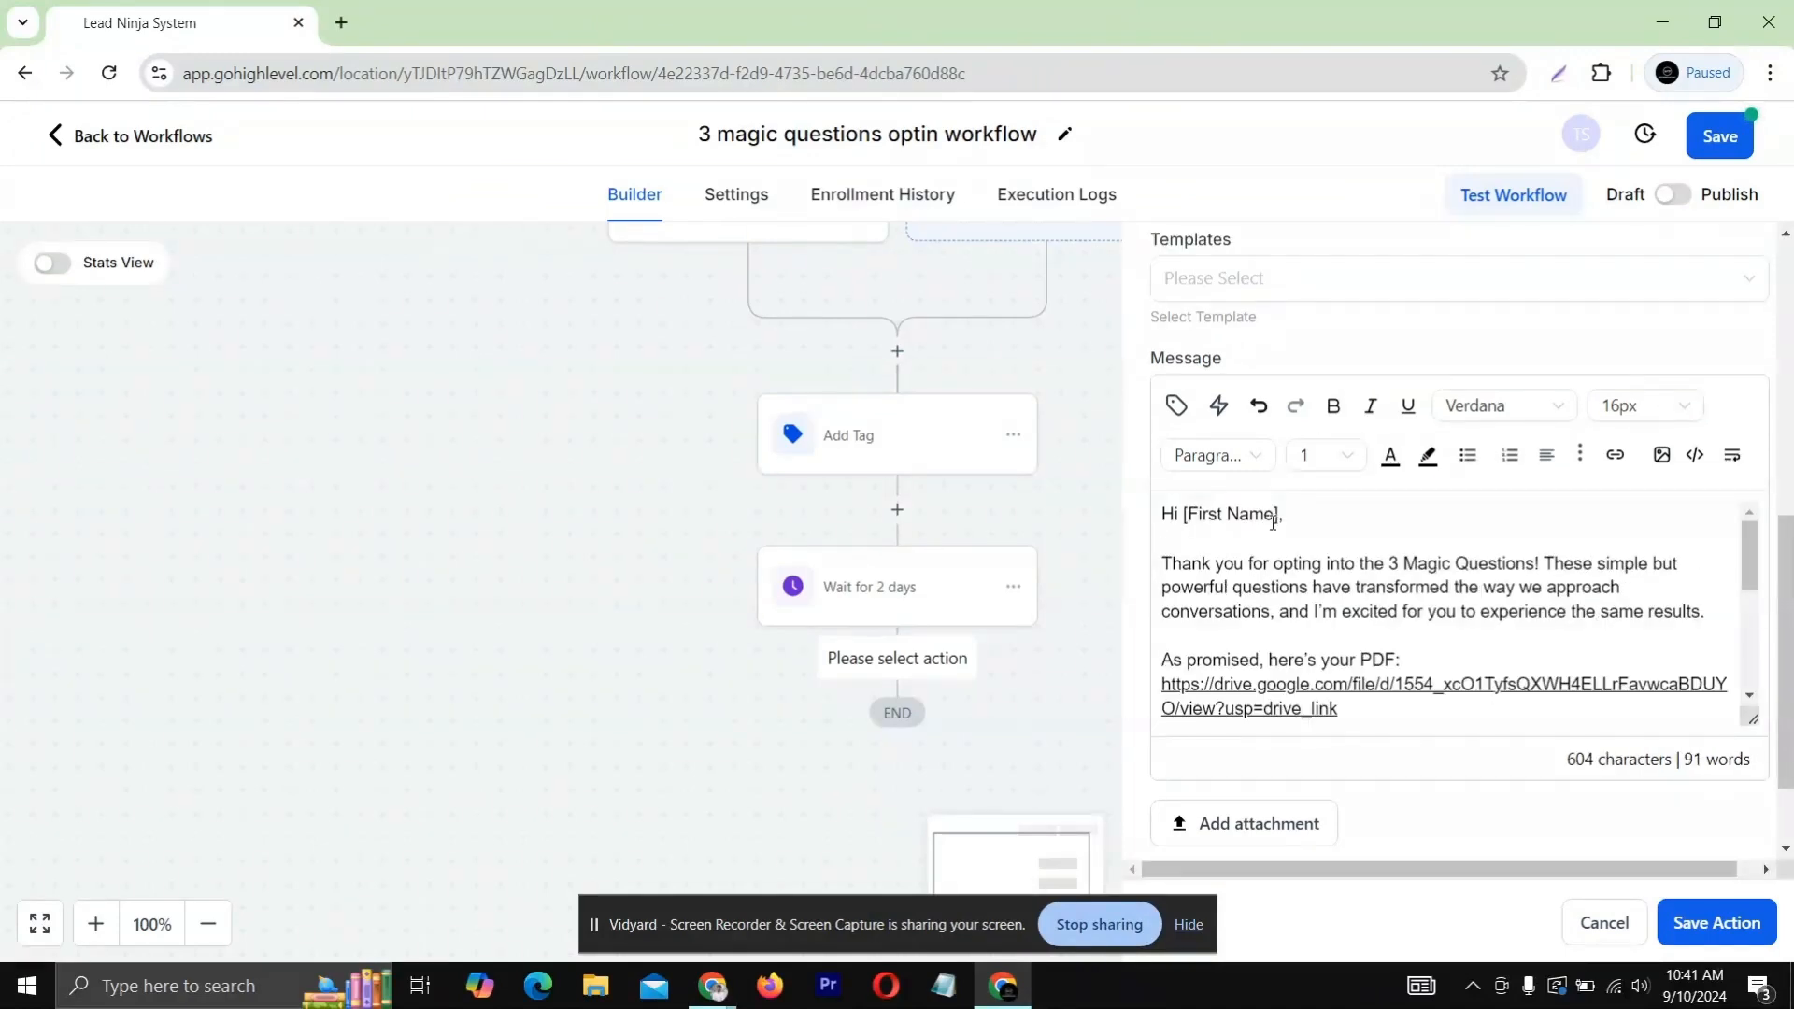
pyautogui.moveTo(1280, 516); pyautogui.dragTo(1185, 516)
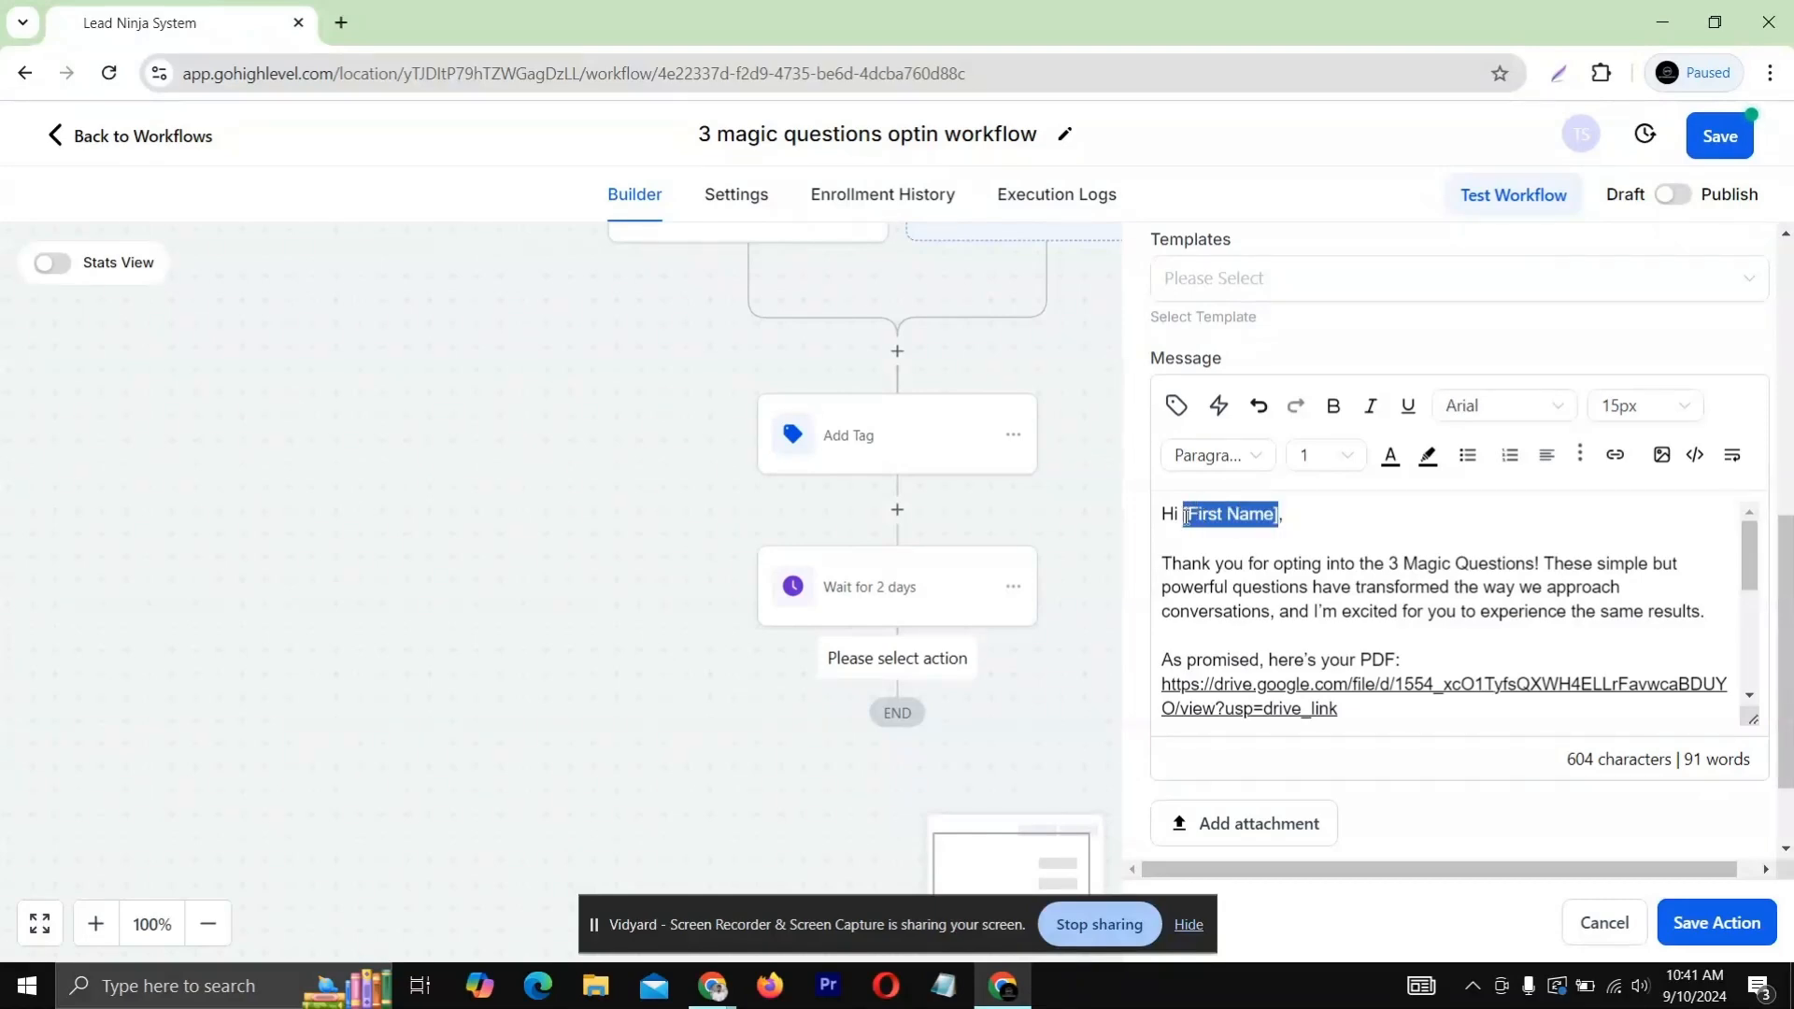
pyautogui.press('BackSpace')
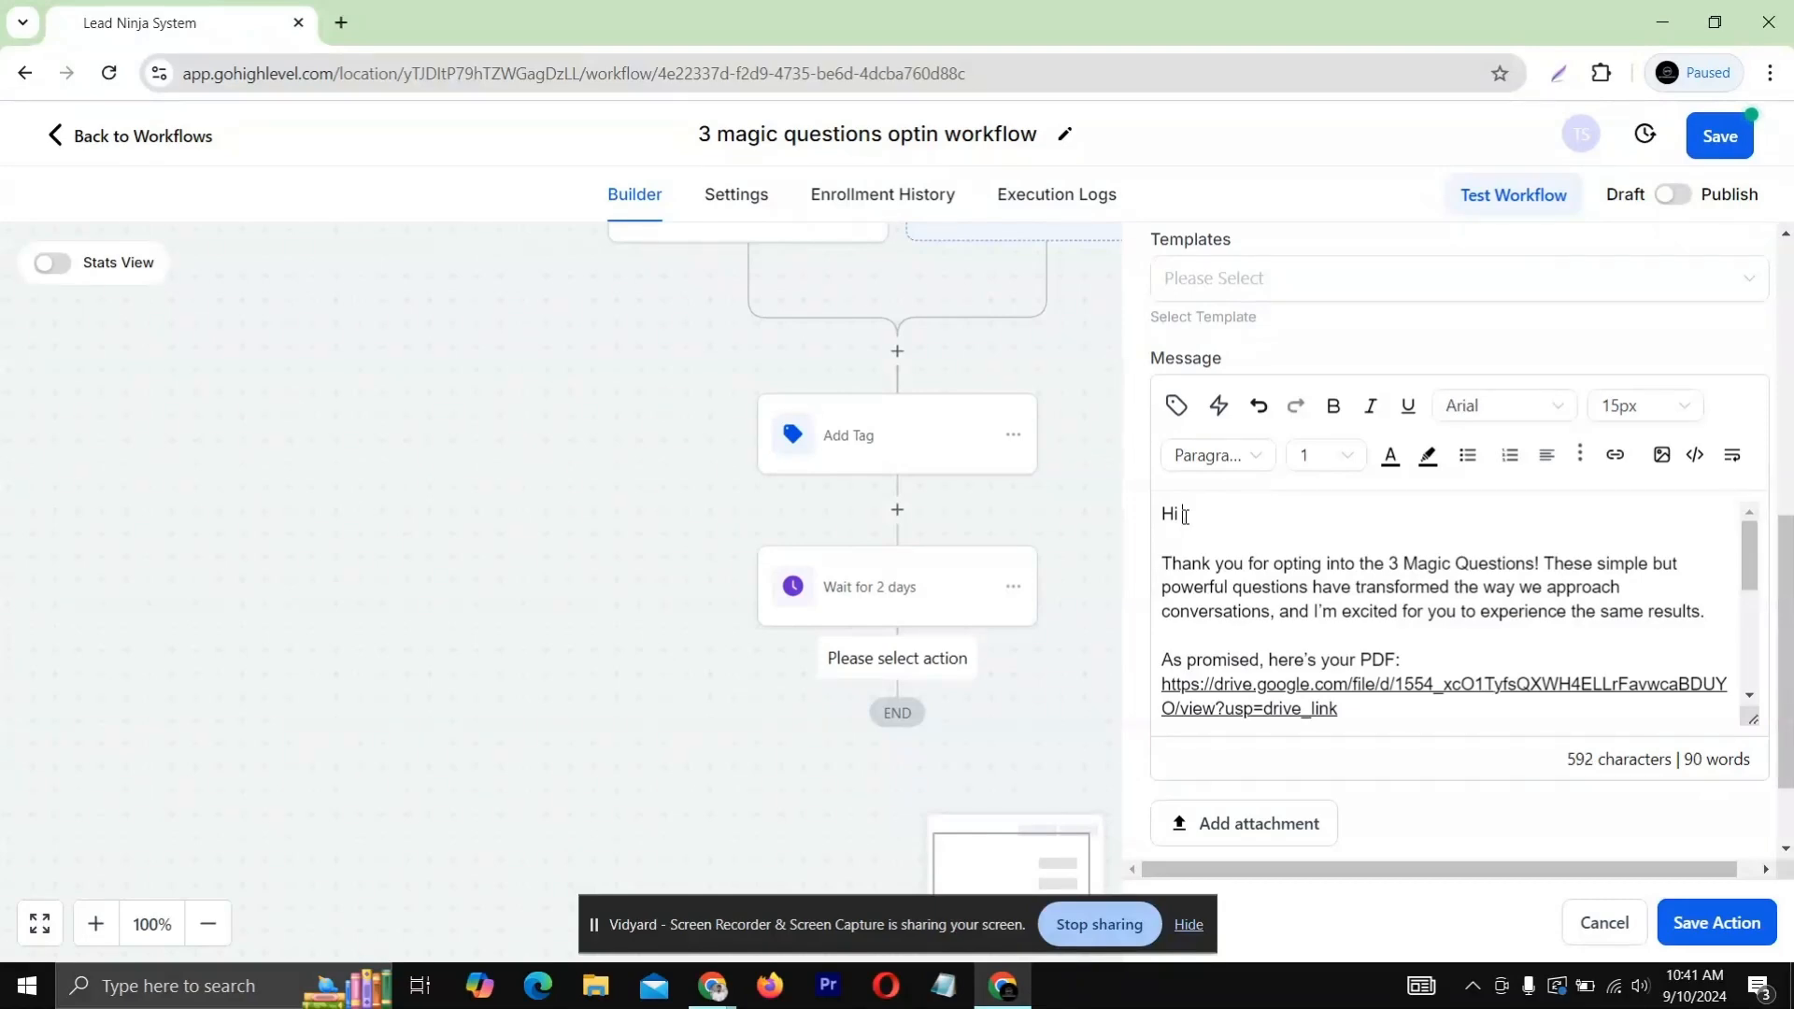
pyautogui.click(1176, 408)
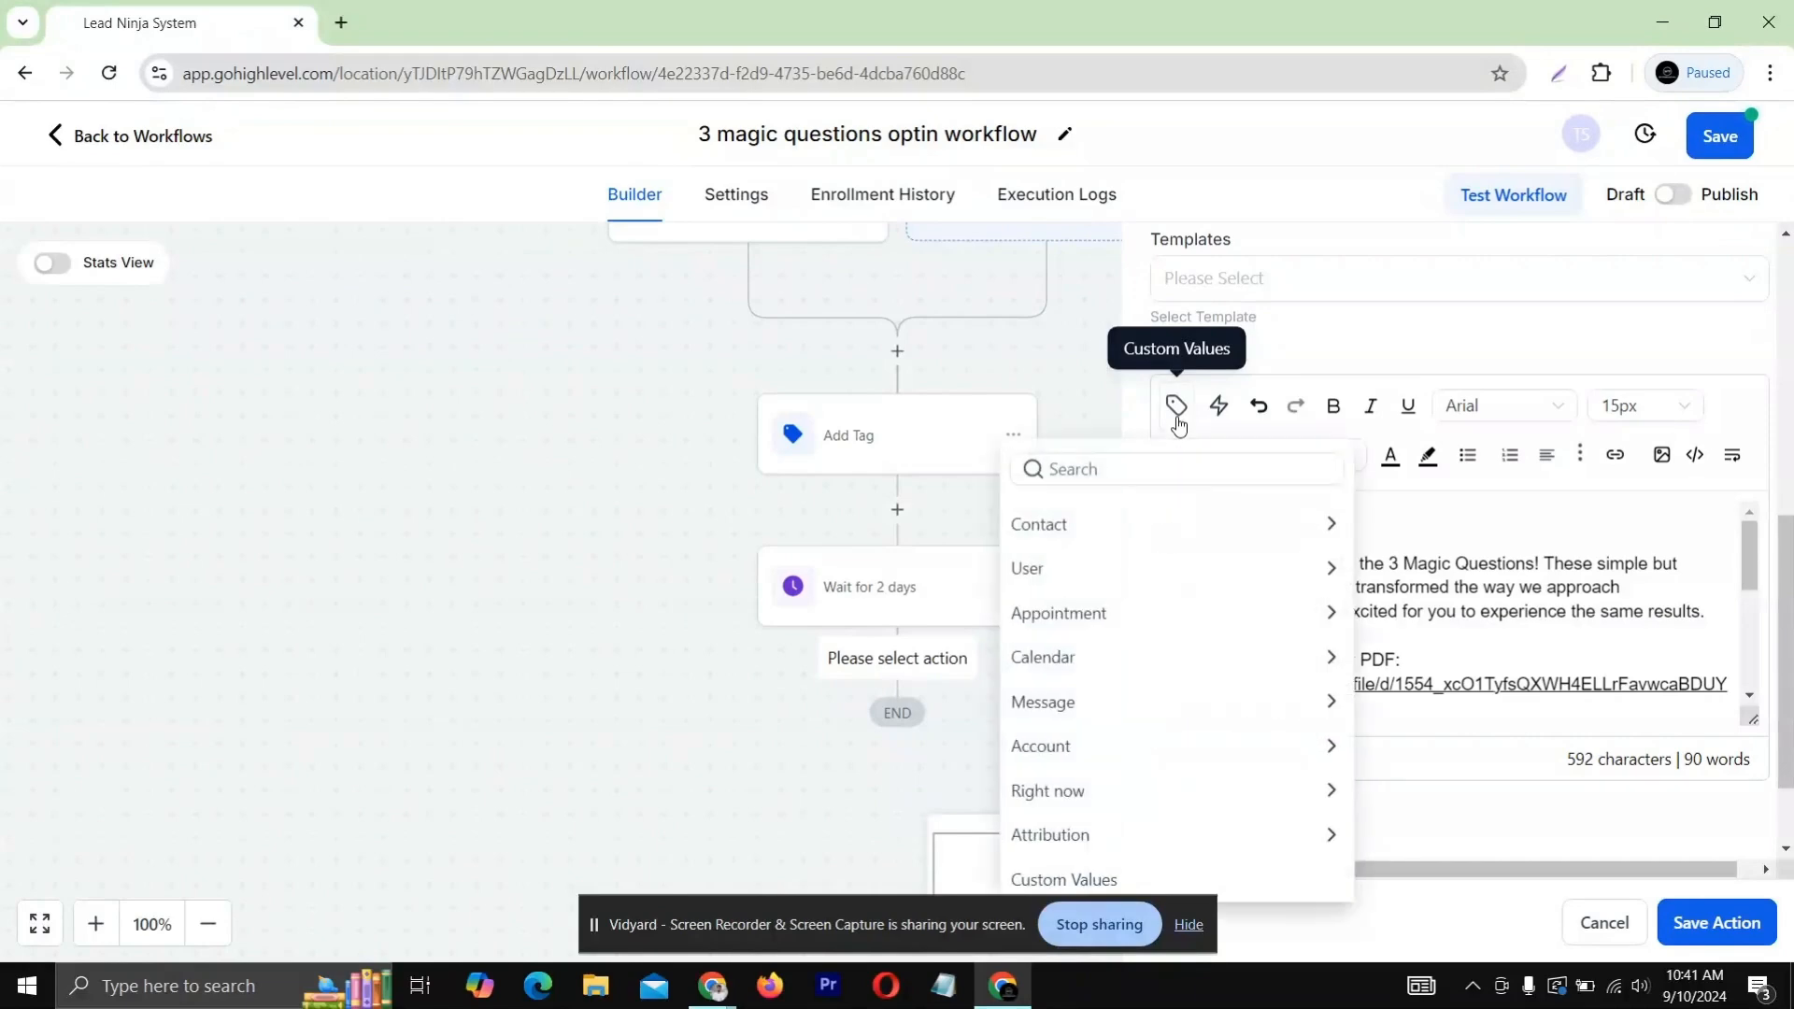
pyautogui.click(1080, 525)
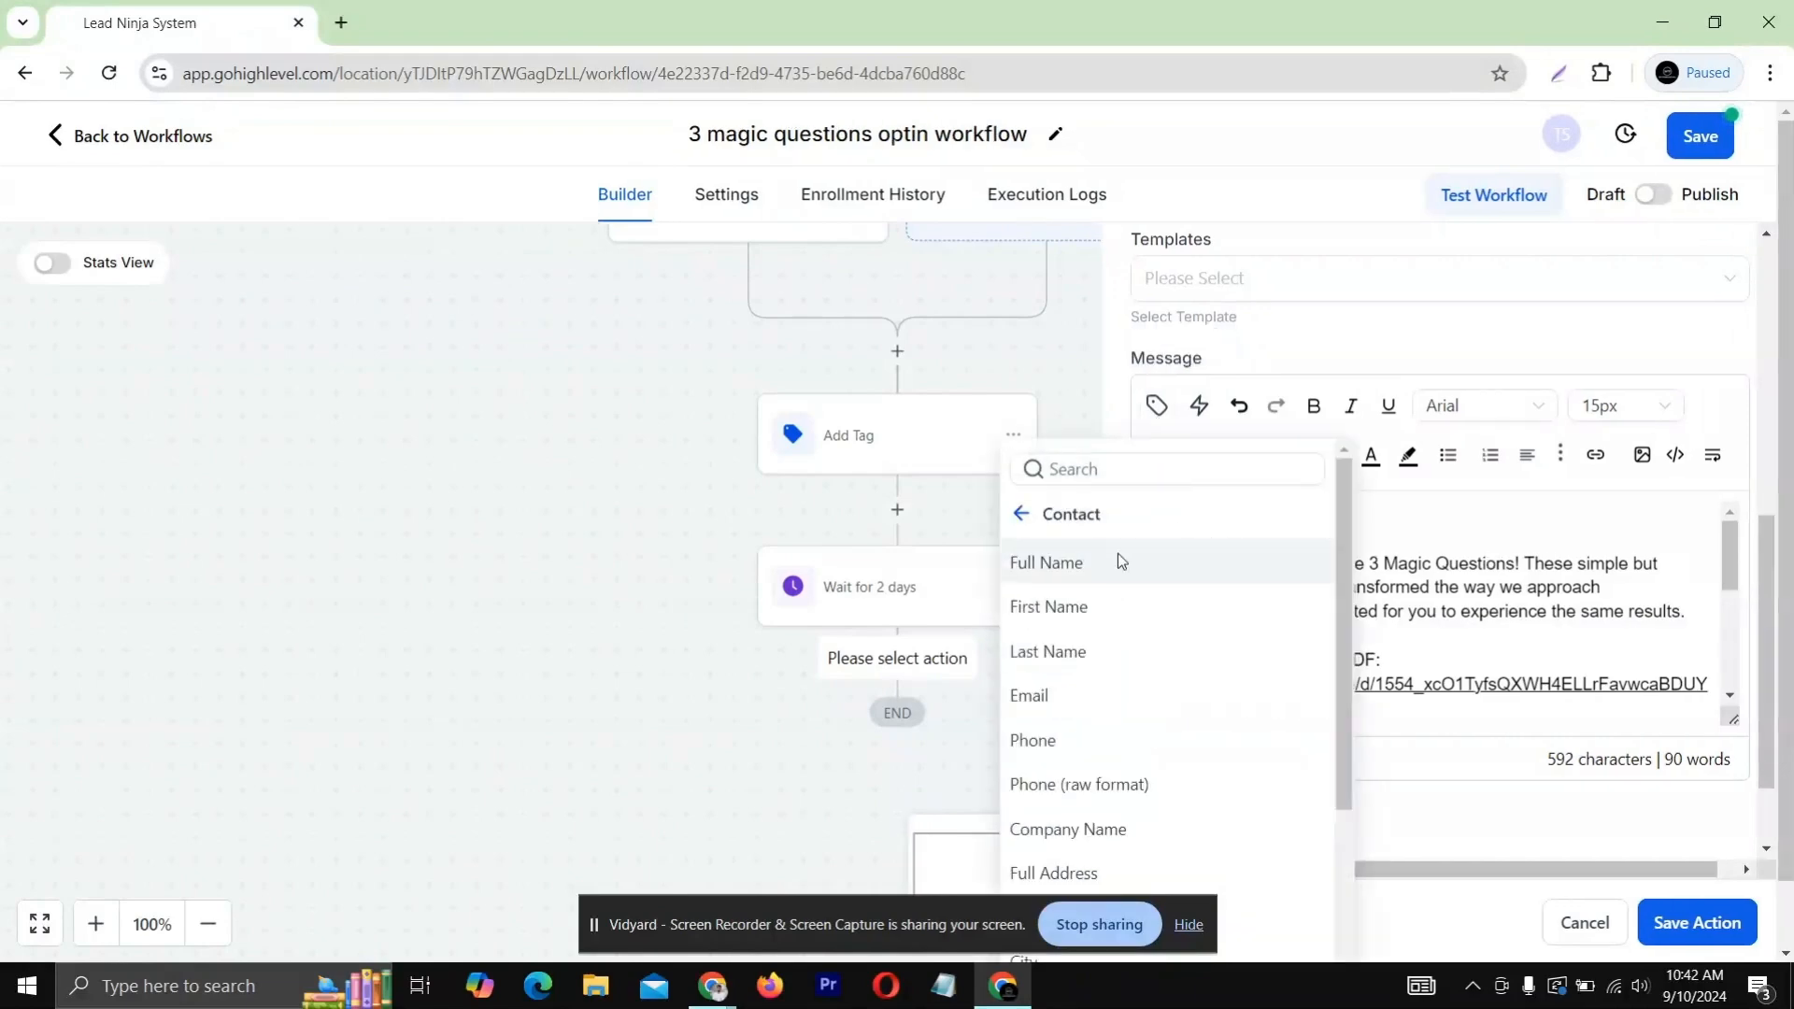
pyautogui.click(1074, 606)
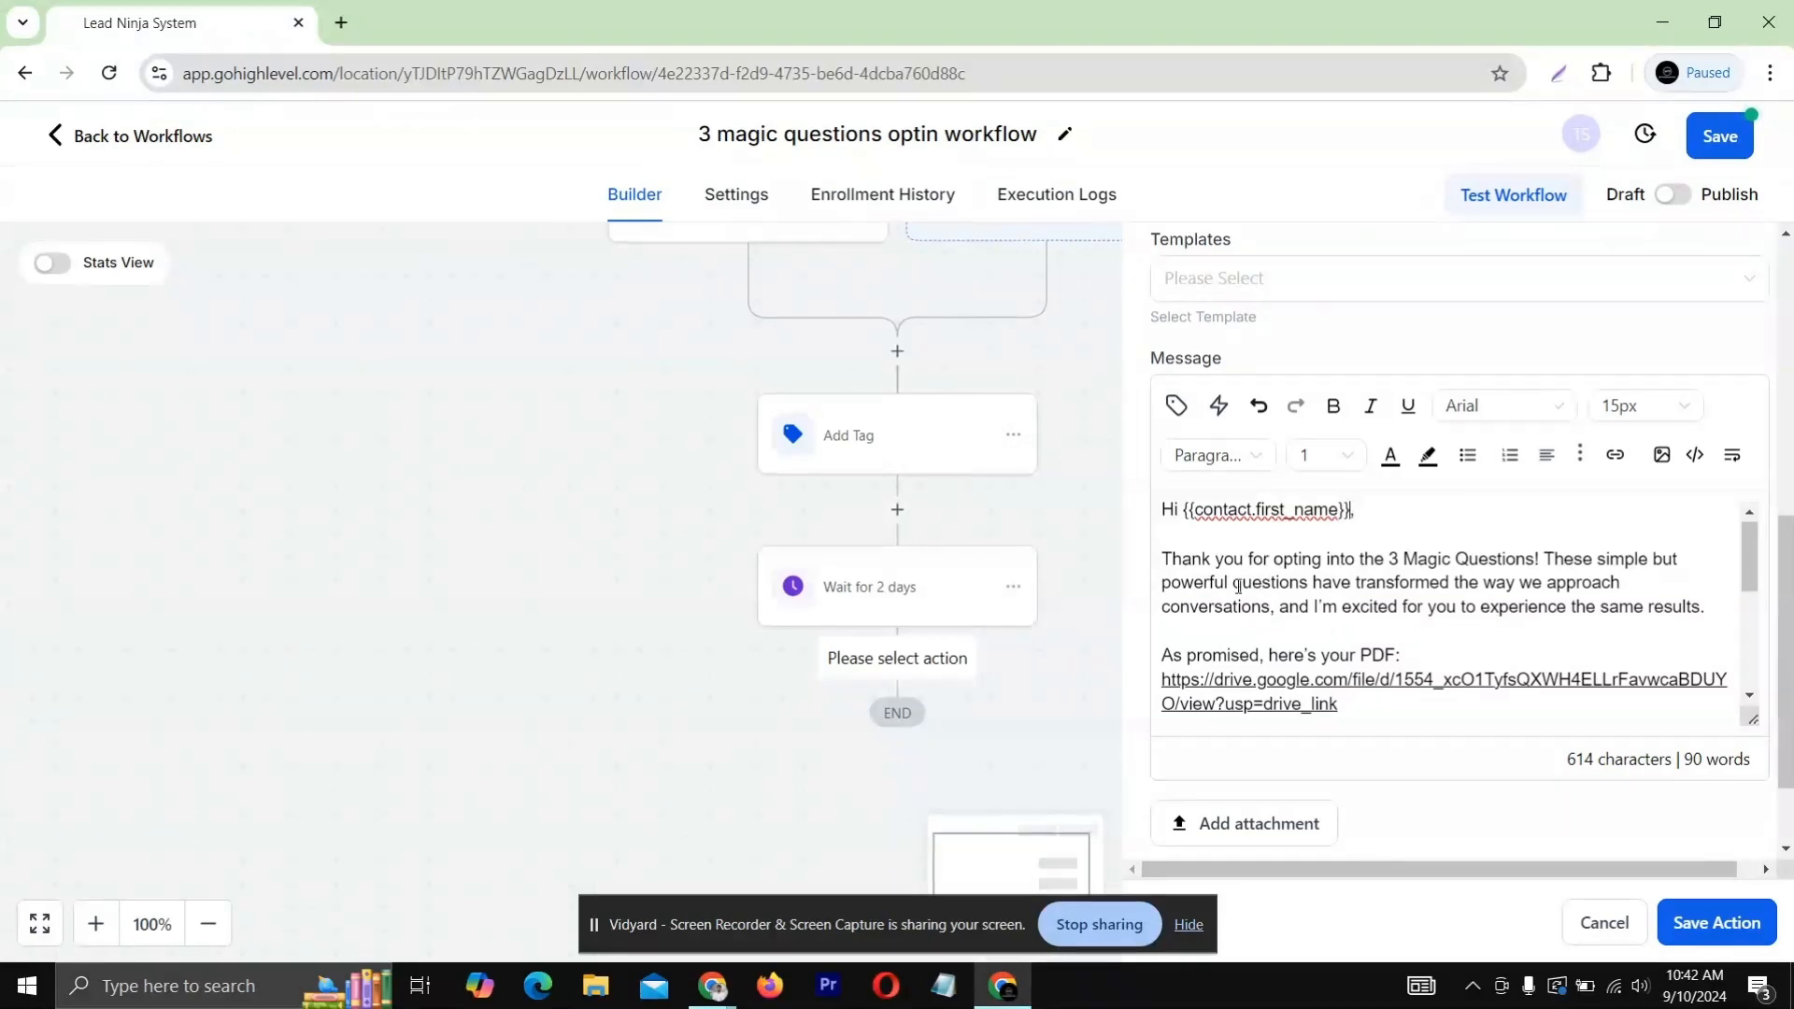
# Check the embed-link settings of the PDF's Google Drive URL in the message and save them with the New window action
pyautogui.scroll(-2, 1238, 586)
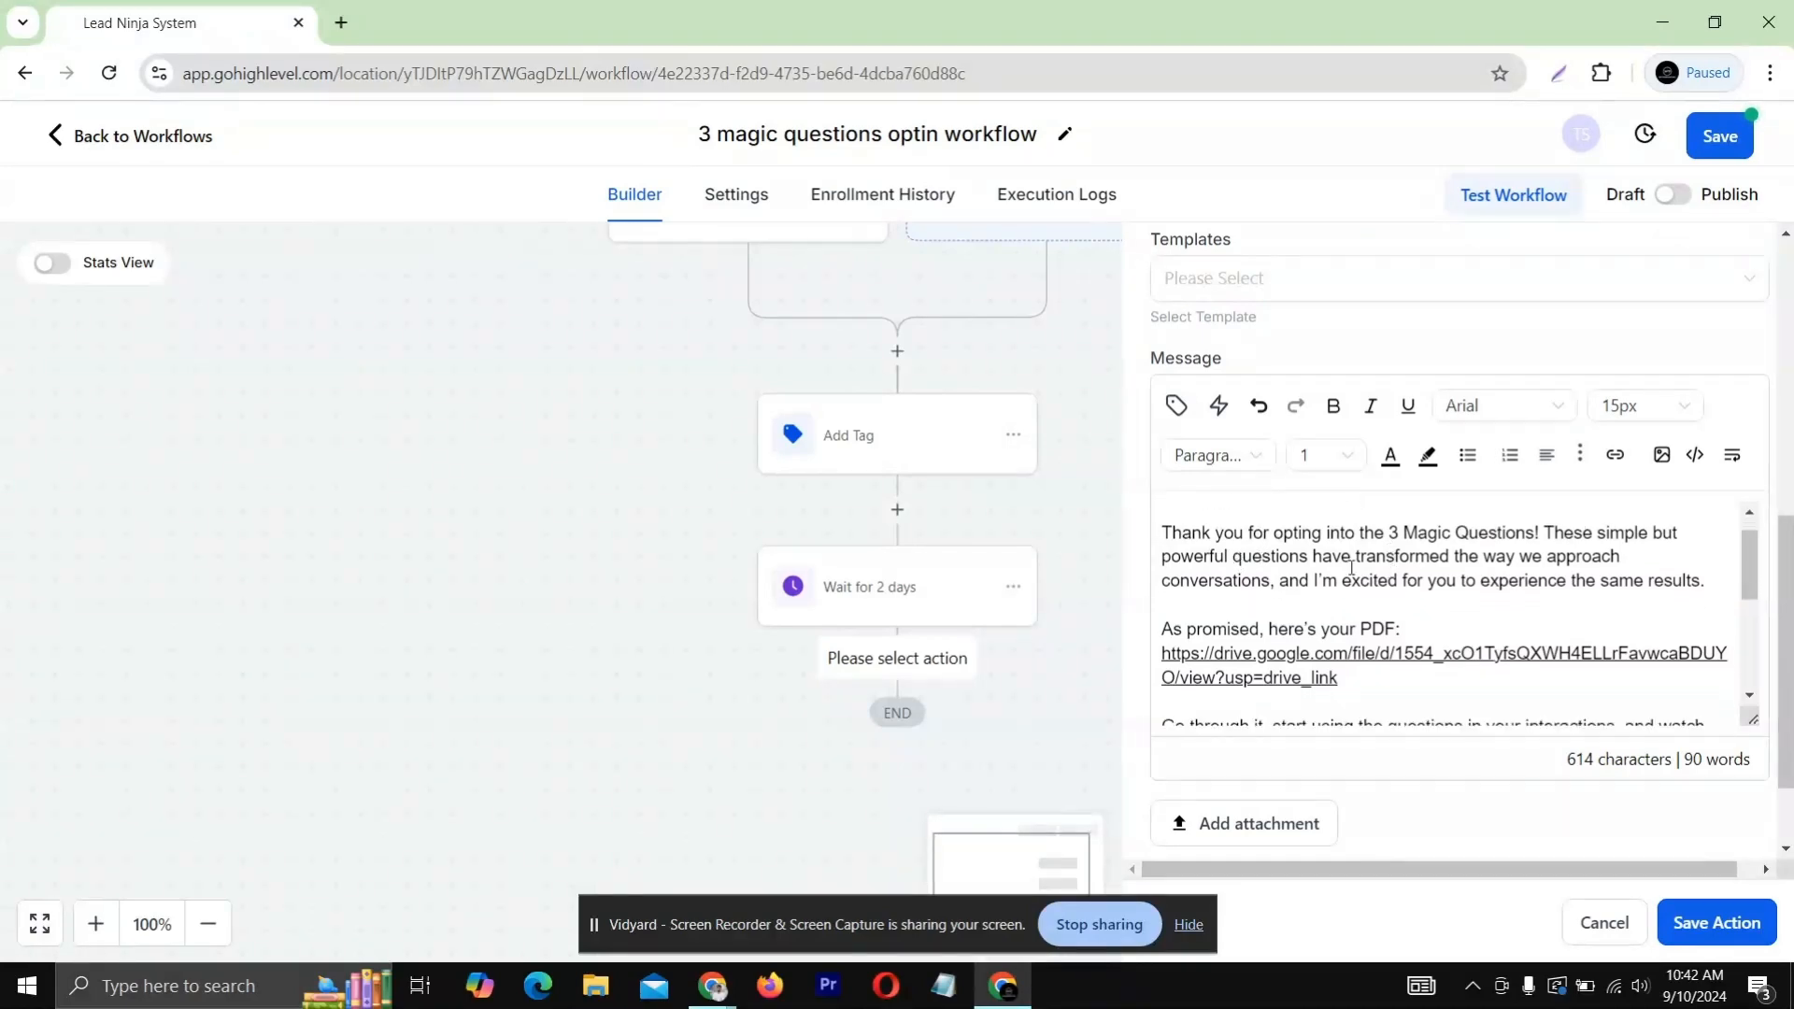
pyautogui.scroll(1, 1352, 568)
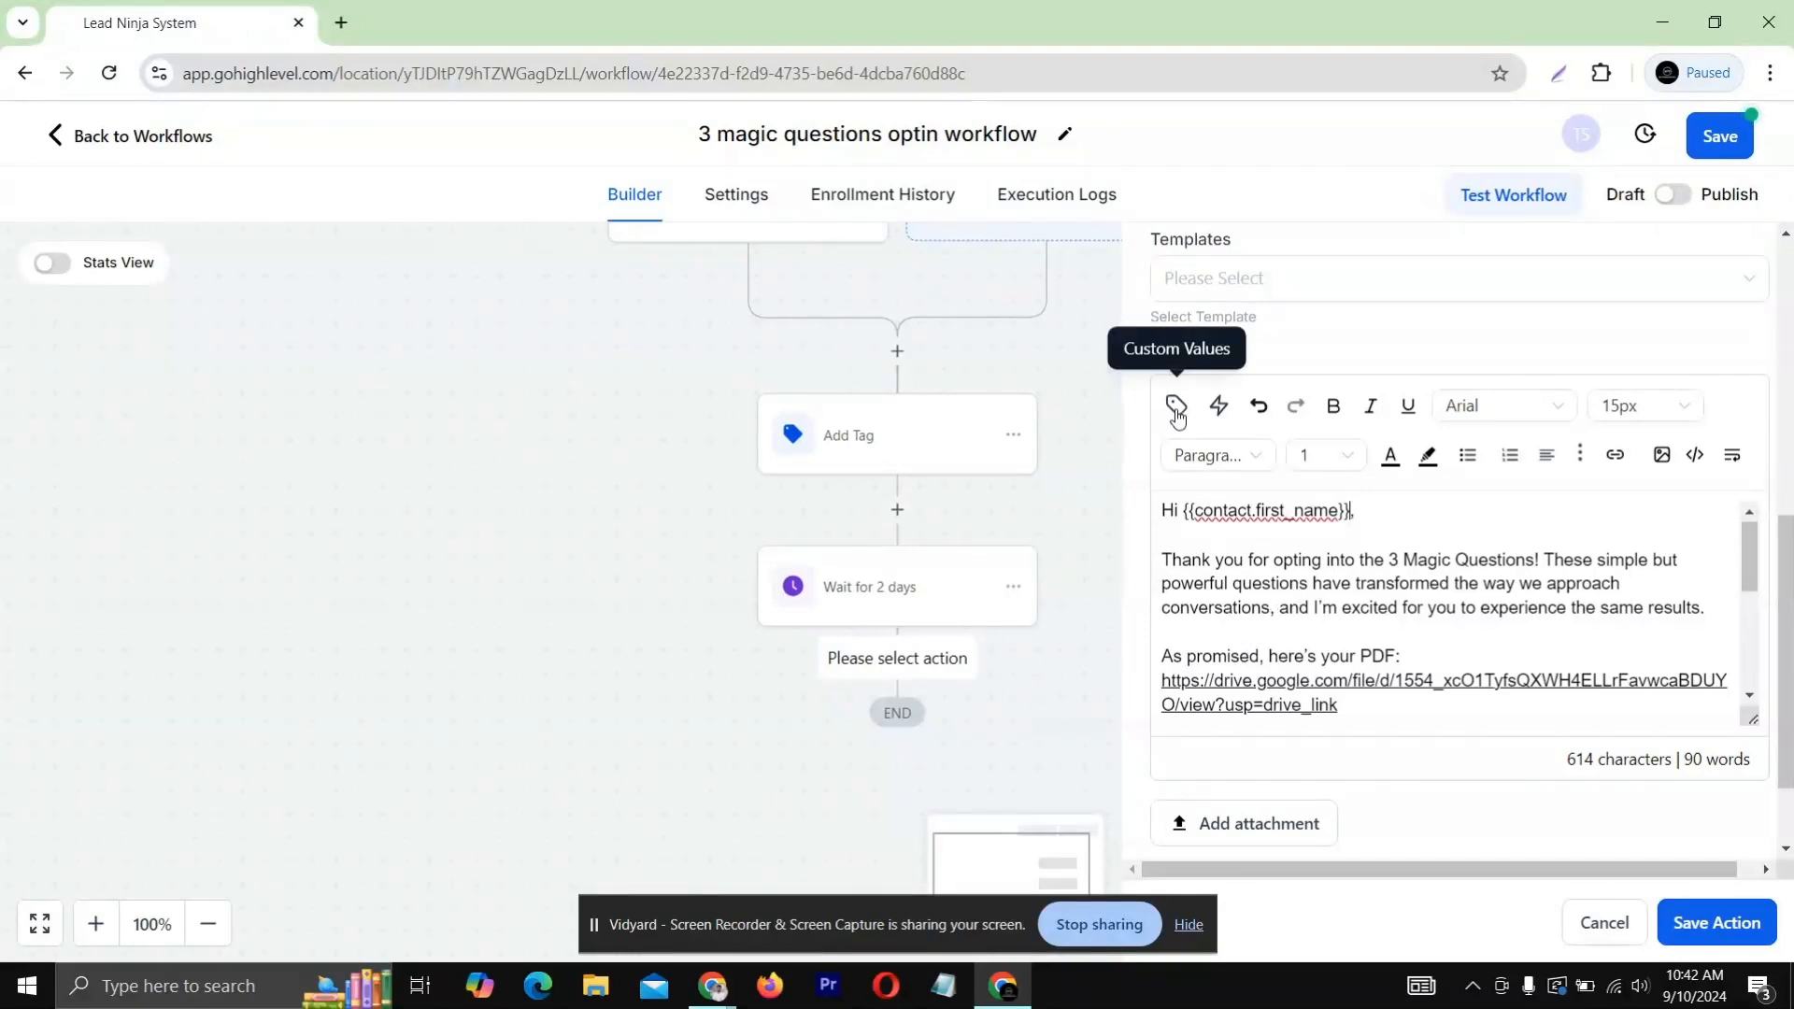
pyautogui.scroll(-1, 1206, 622)
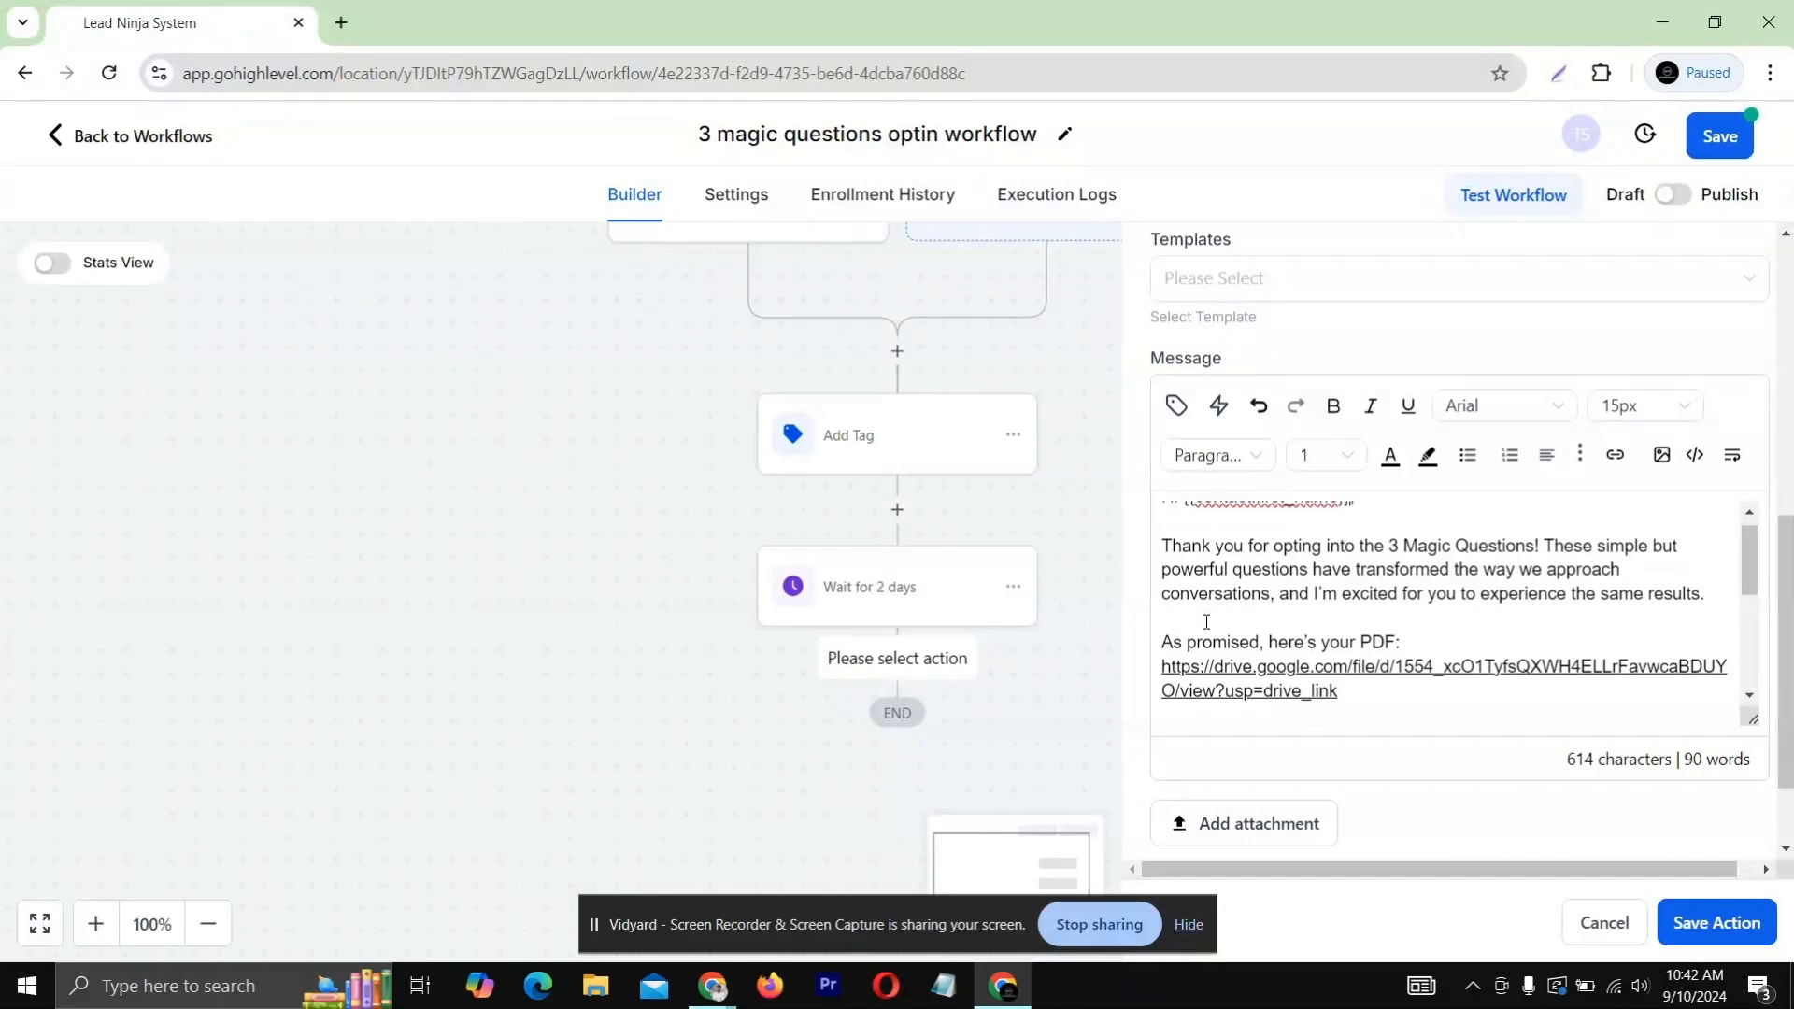
pyautogui.scroll(-3, 1263, 603)
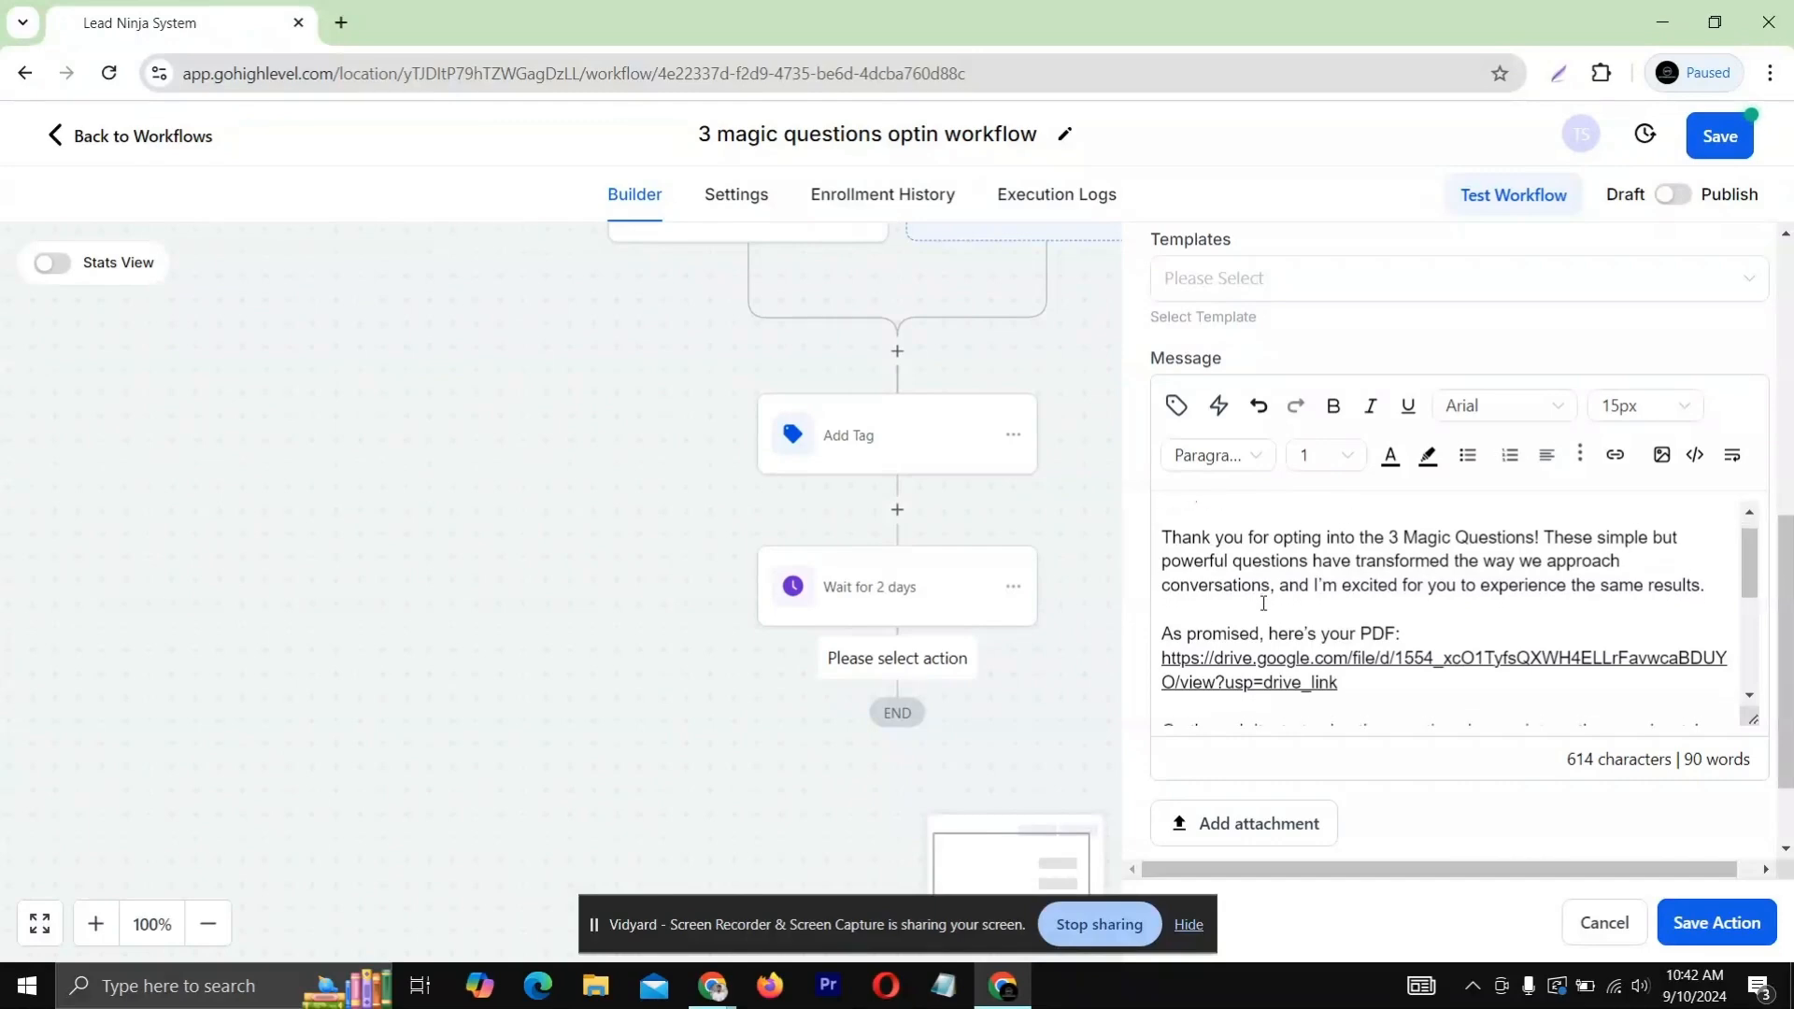
pyautogui.scroll(-3, 1264, 603)
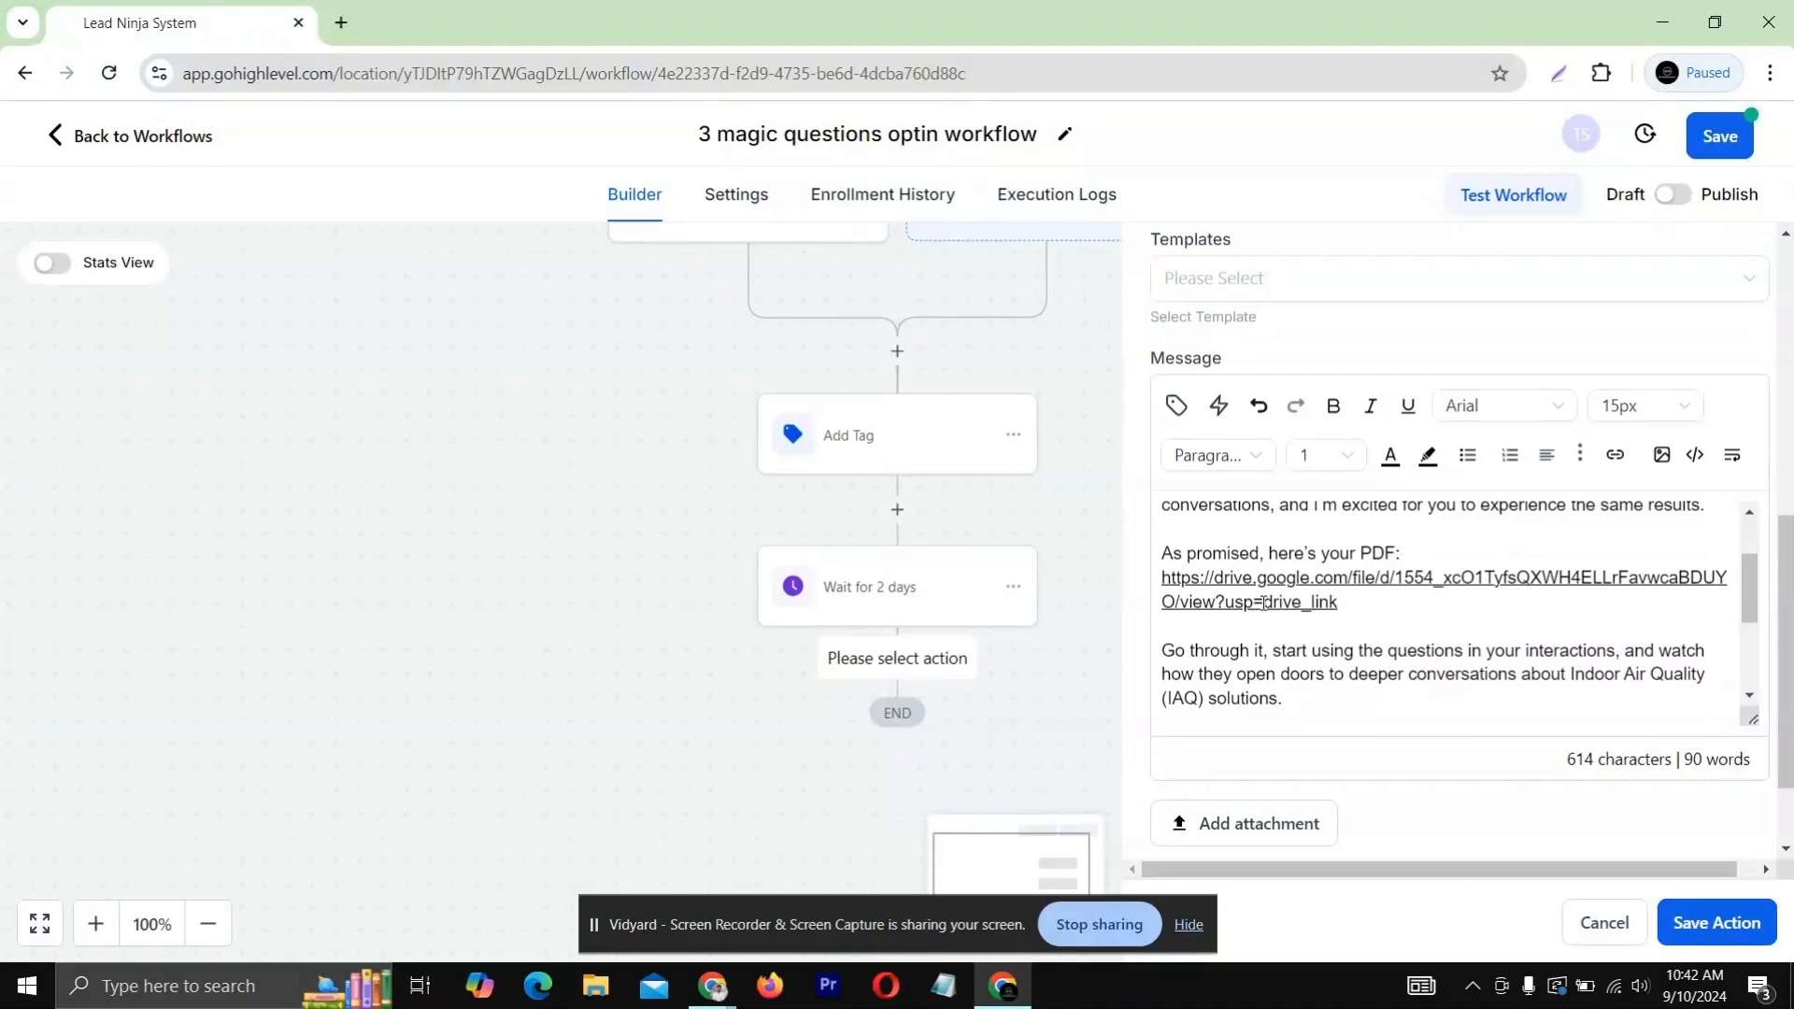
pyautogui.moveTo(1336, 595); pyautogui.dragTo(1164, 575)
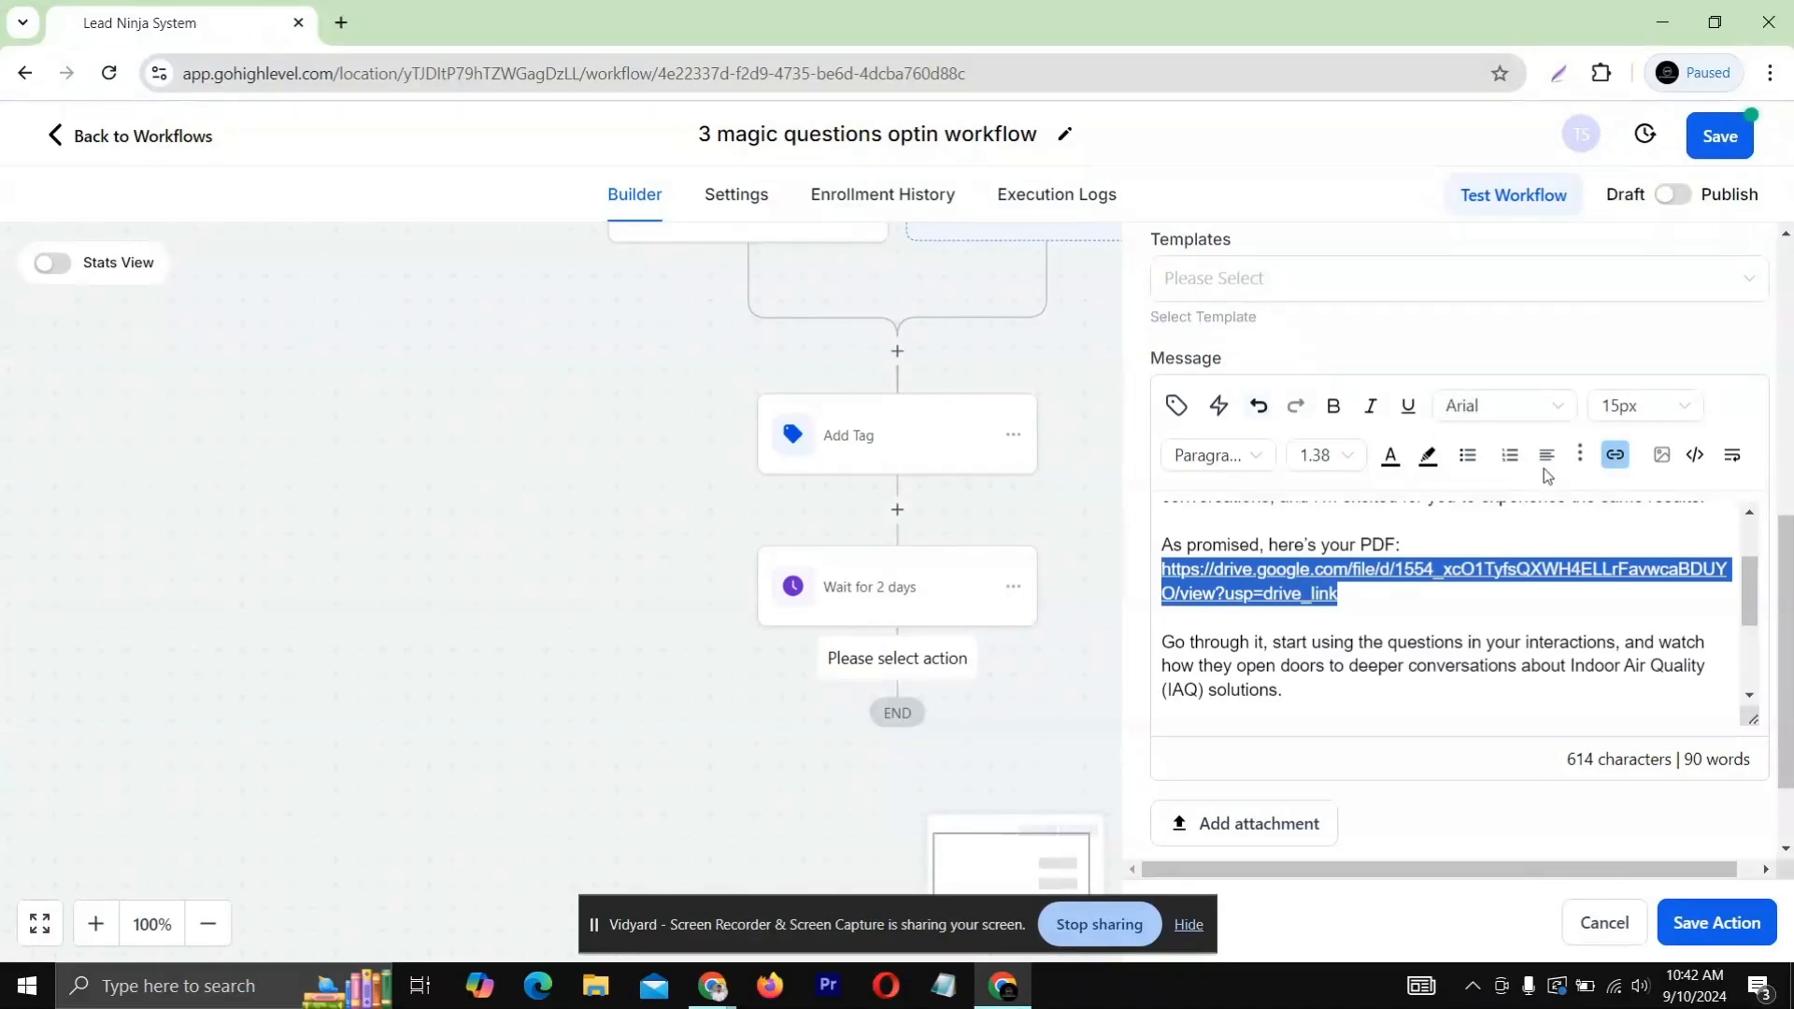
pyautogui.click(1618, 461)
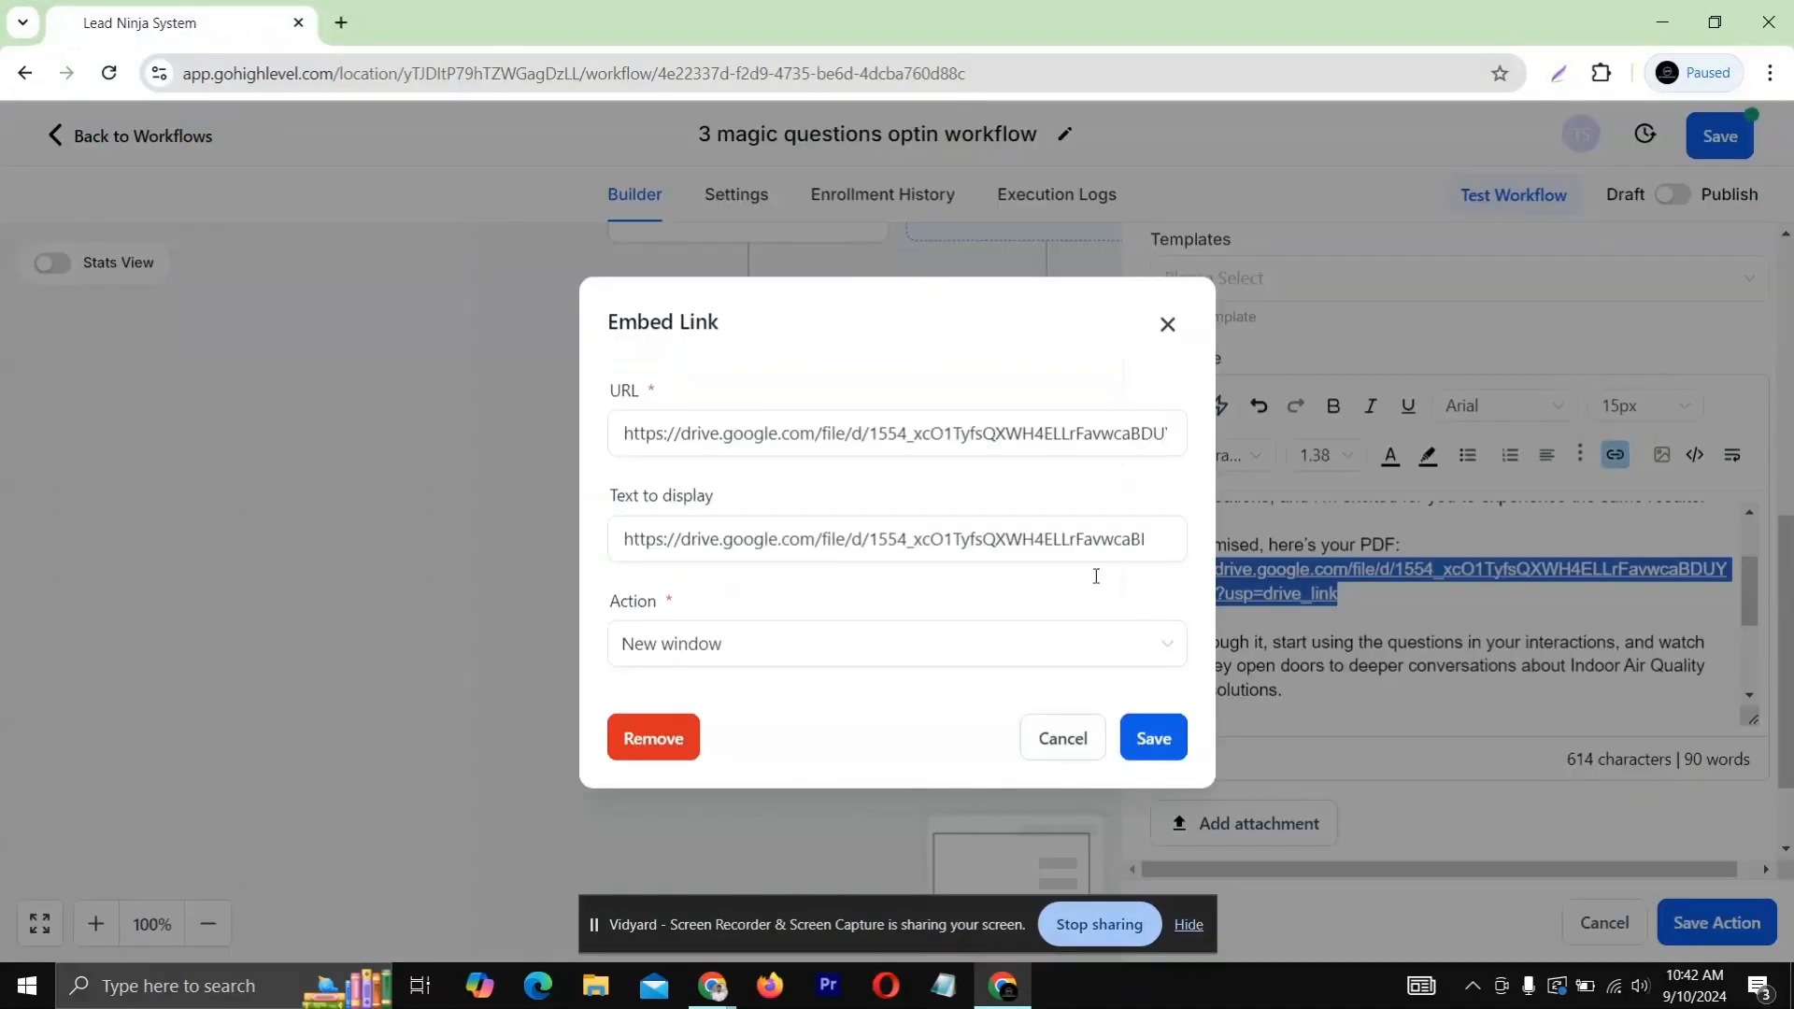
pyautogui.click(817, 542)
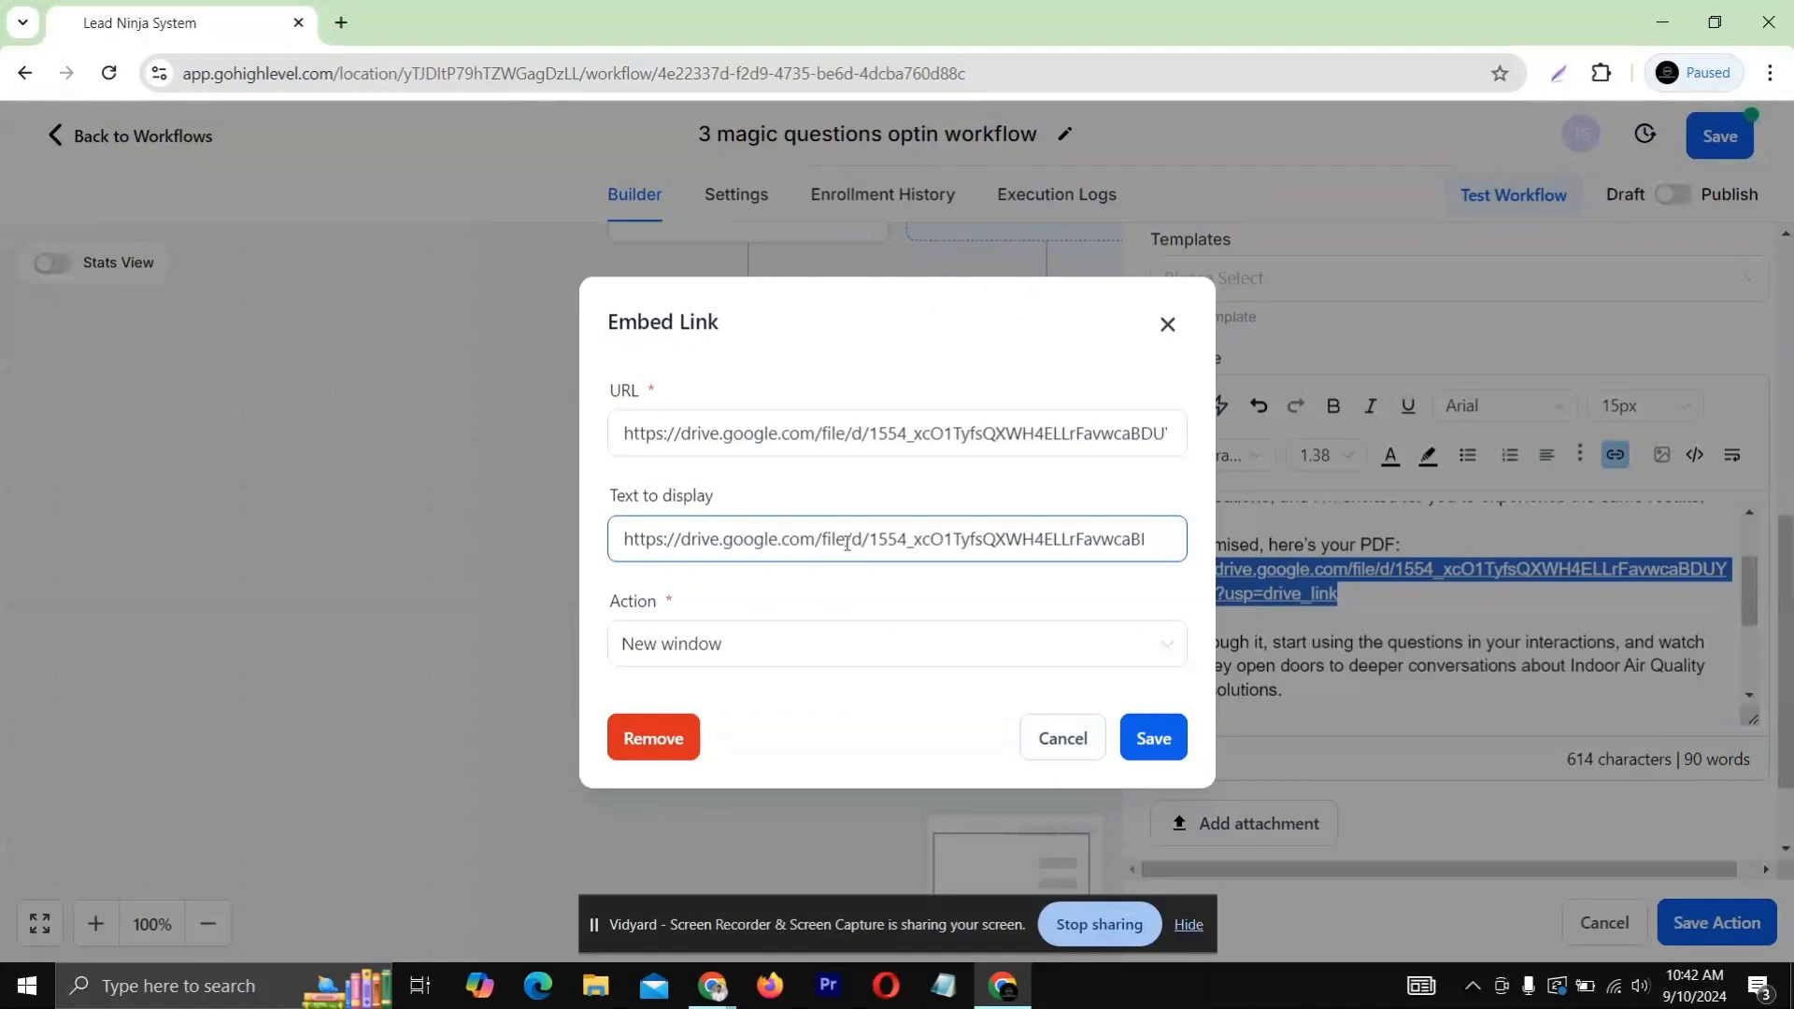
pyautogui.click(977, 572)
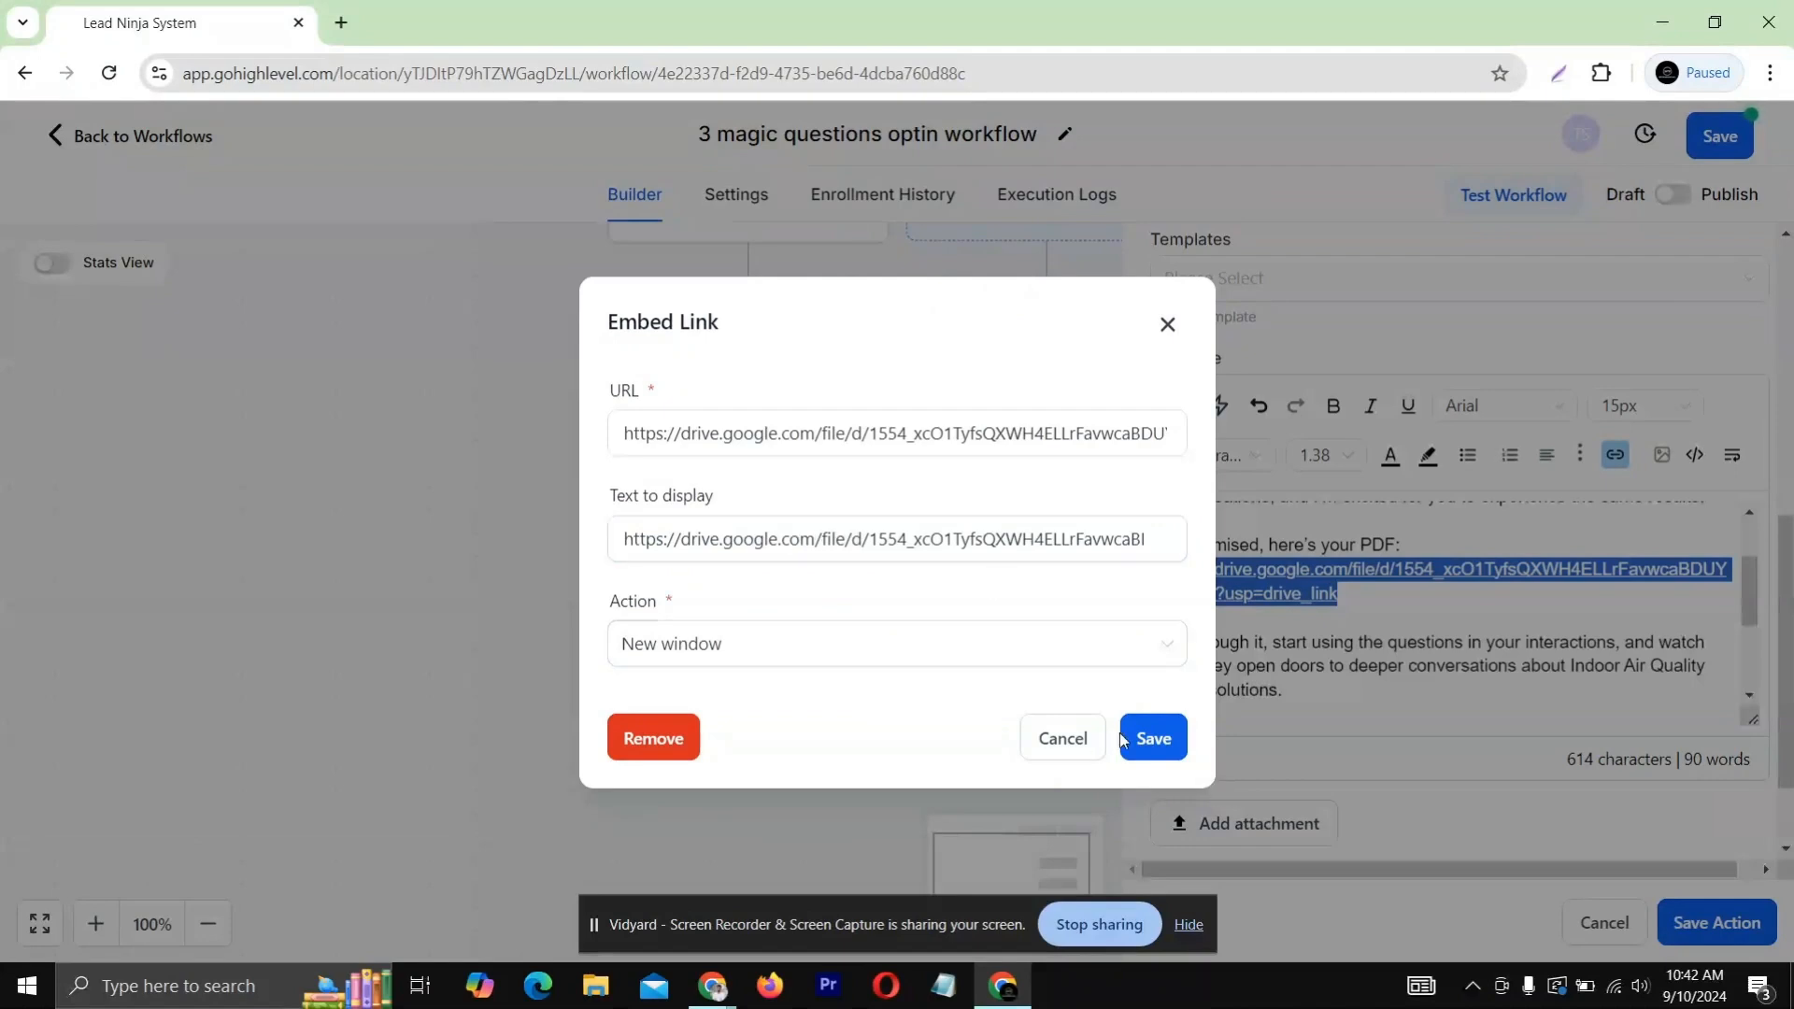
pyautogui.click(1151, 740)
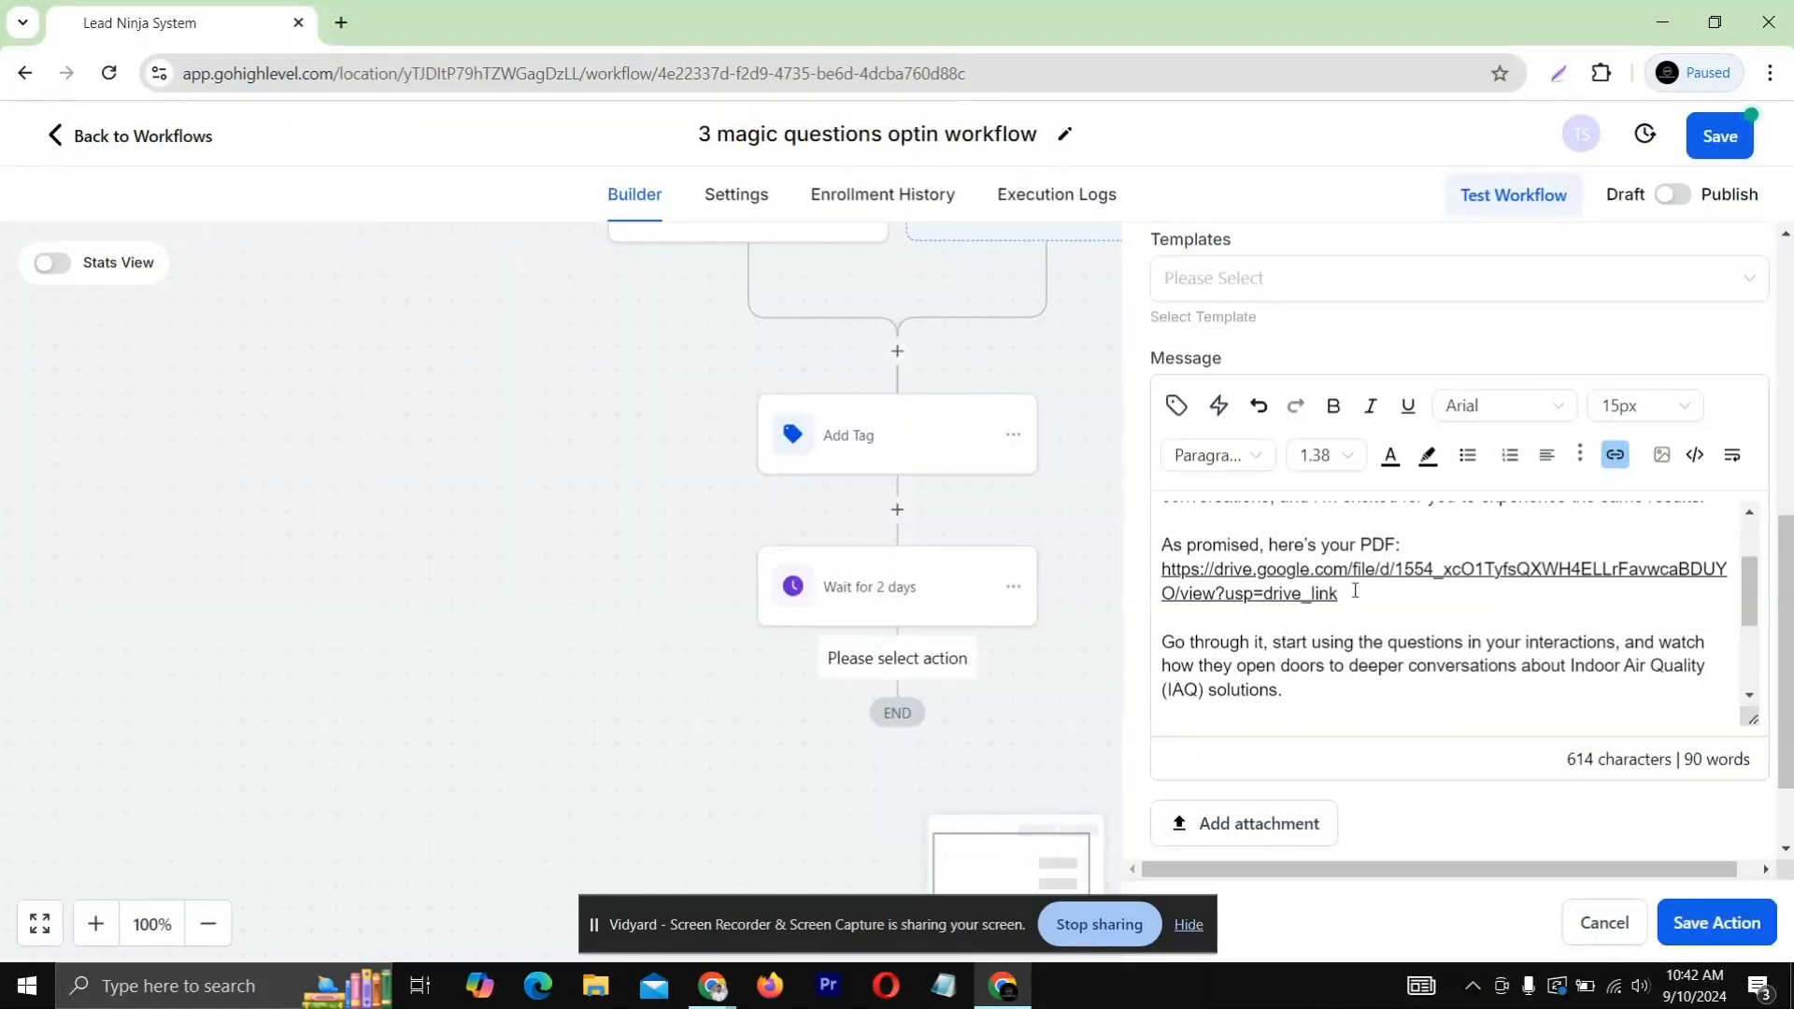
# Set the text color of the PDF's Google Drive link in the message to blue #0043FF
pyautogui.moveTo(1345, 594); pyautogui.dragTo(1162, 570)
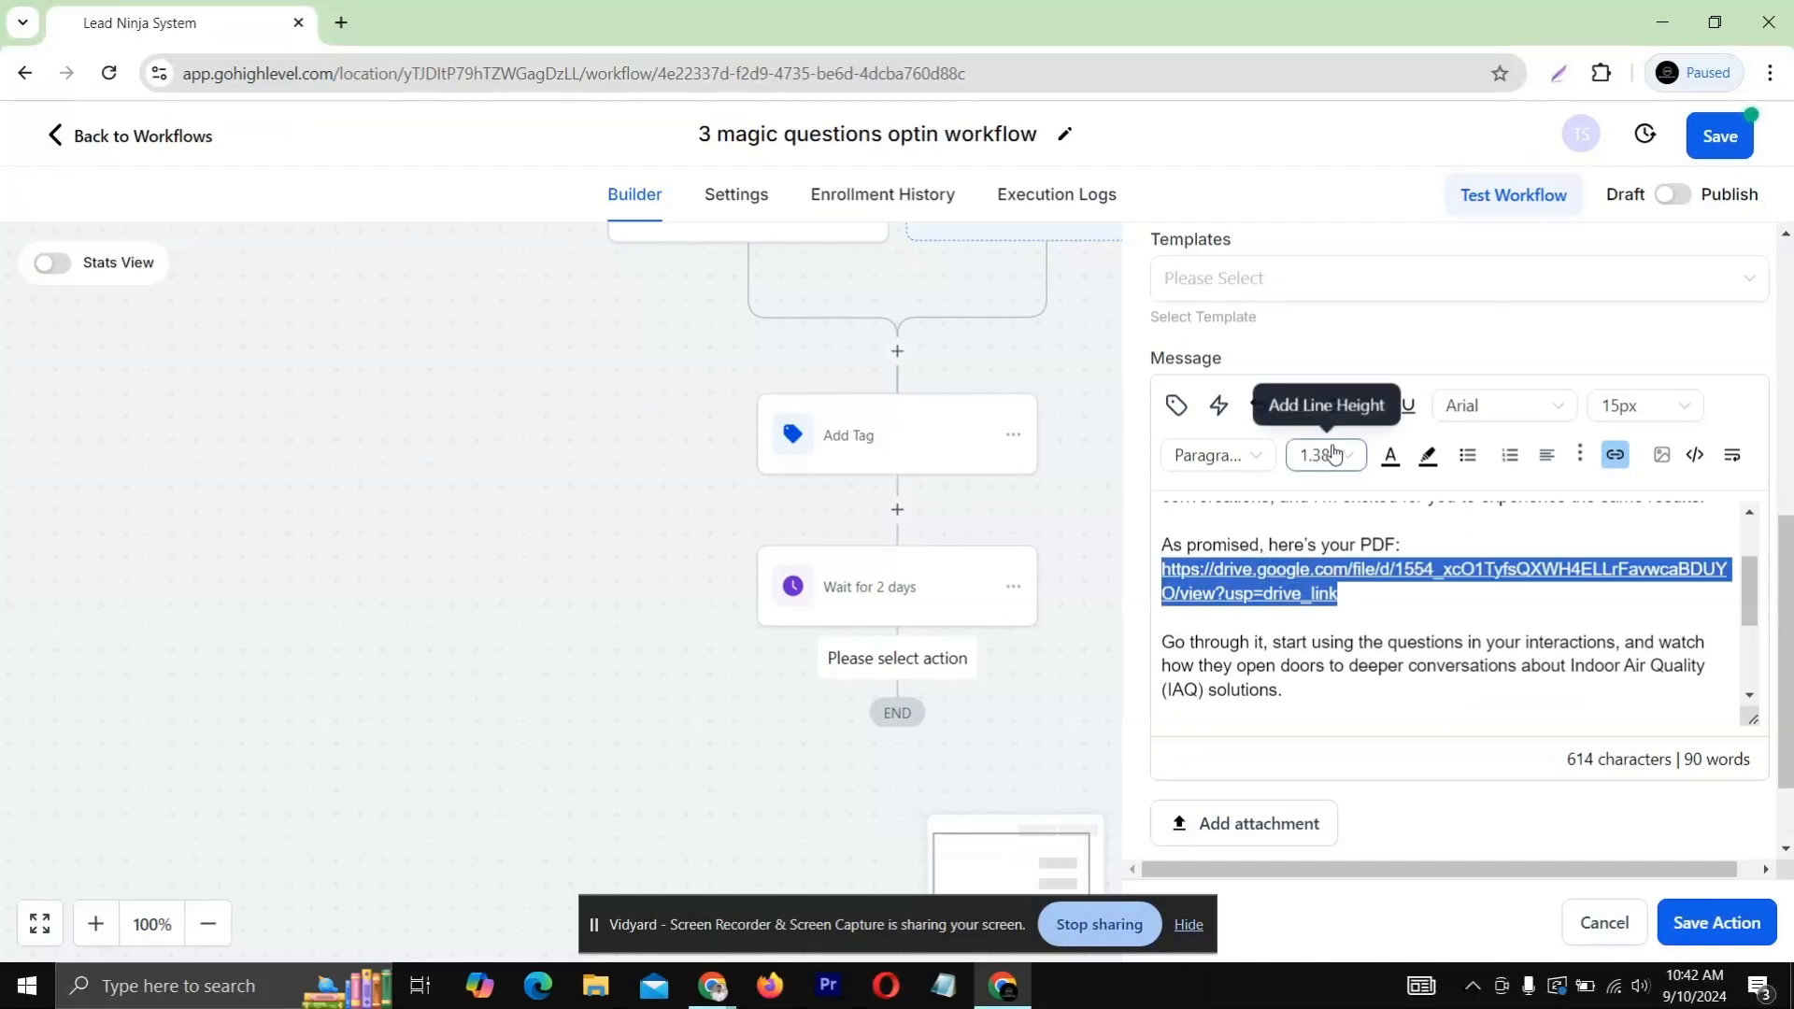
pyautogui.click(1391, 457)
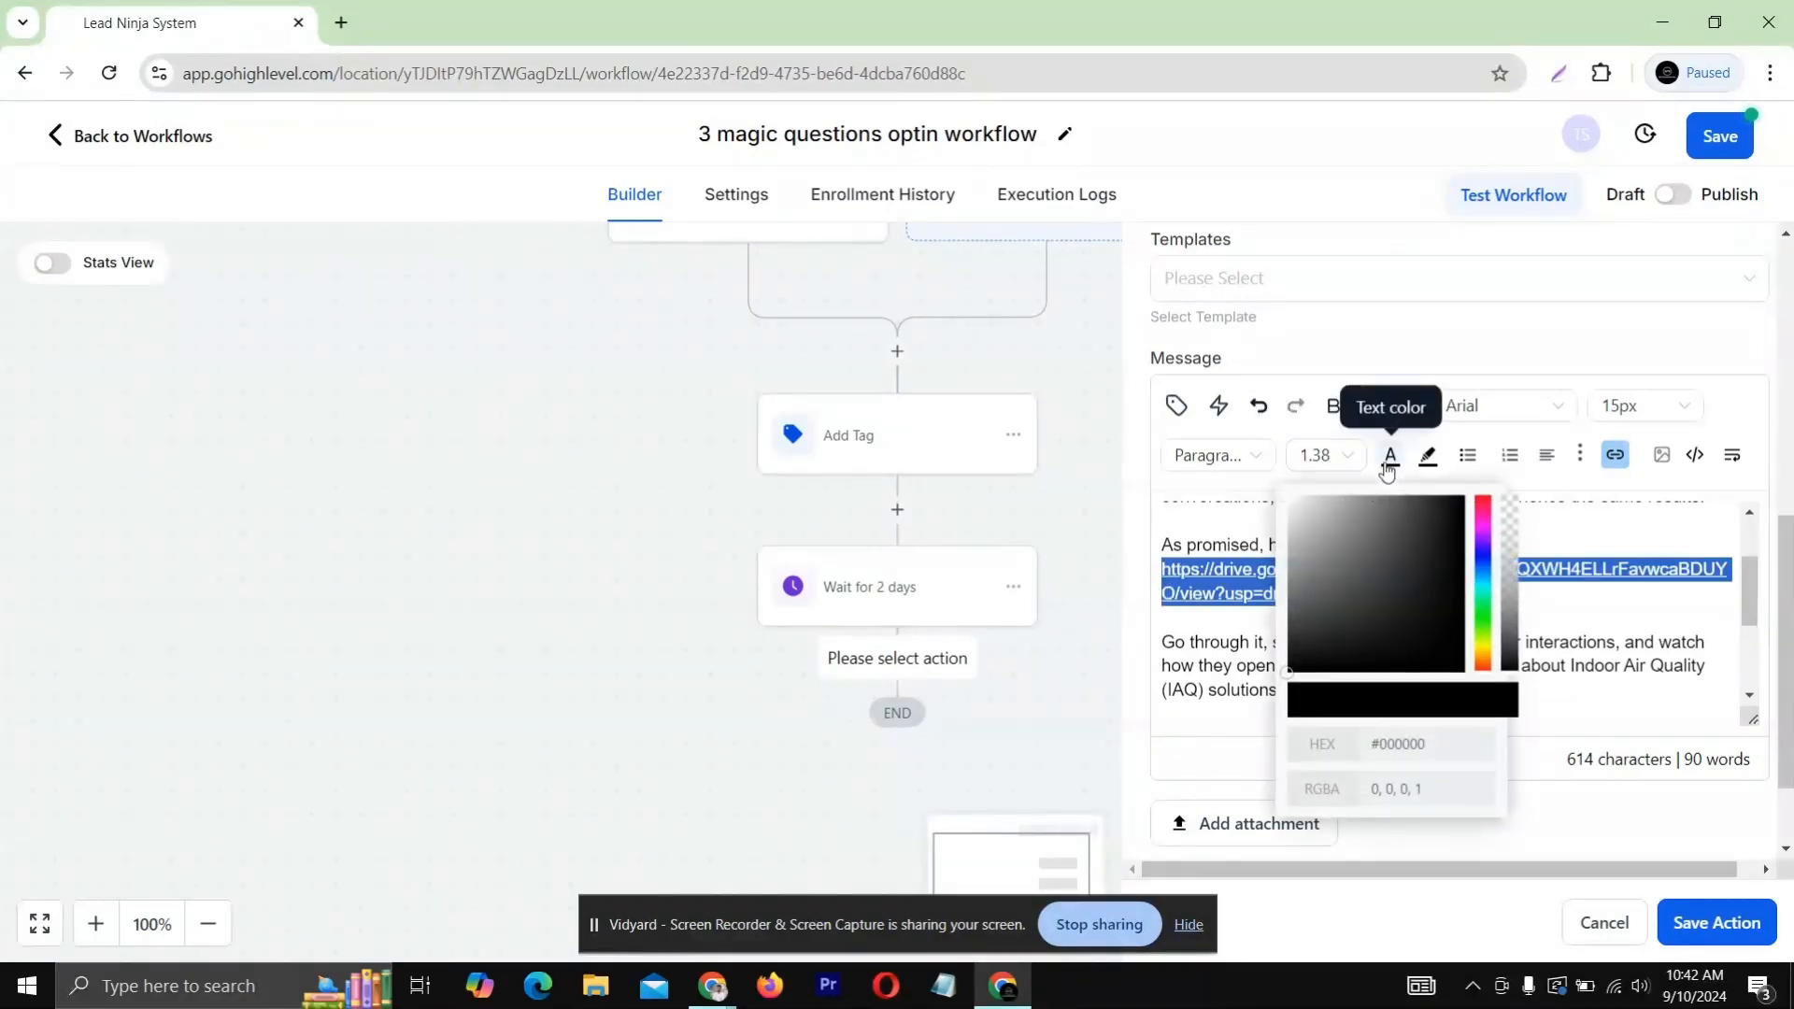
pyautogui.click(1483, 566)
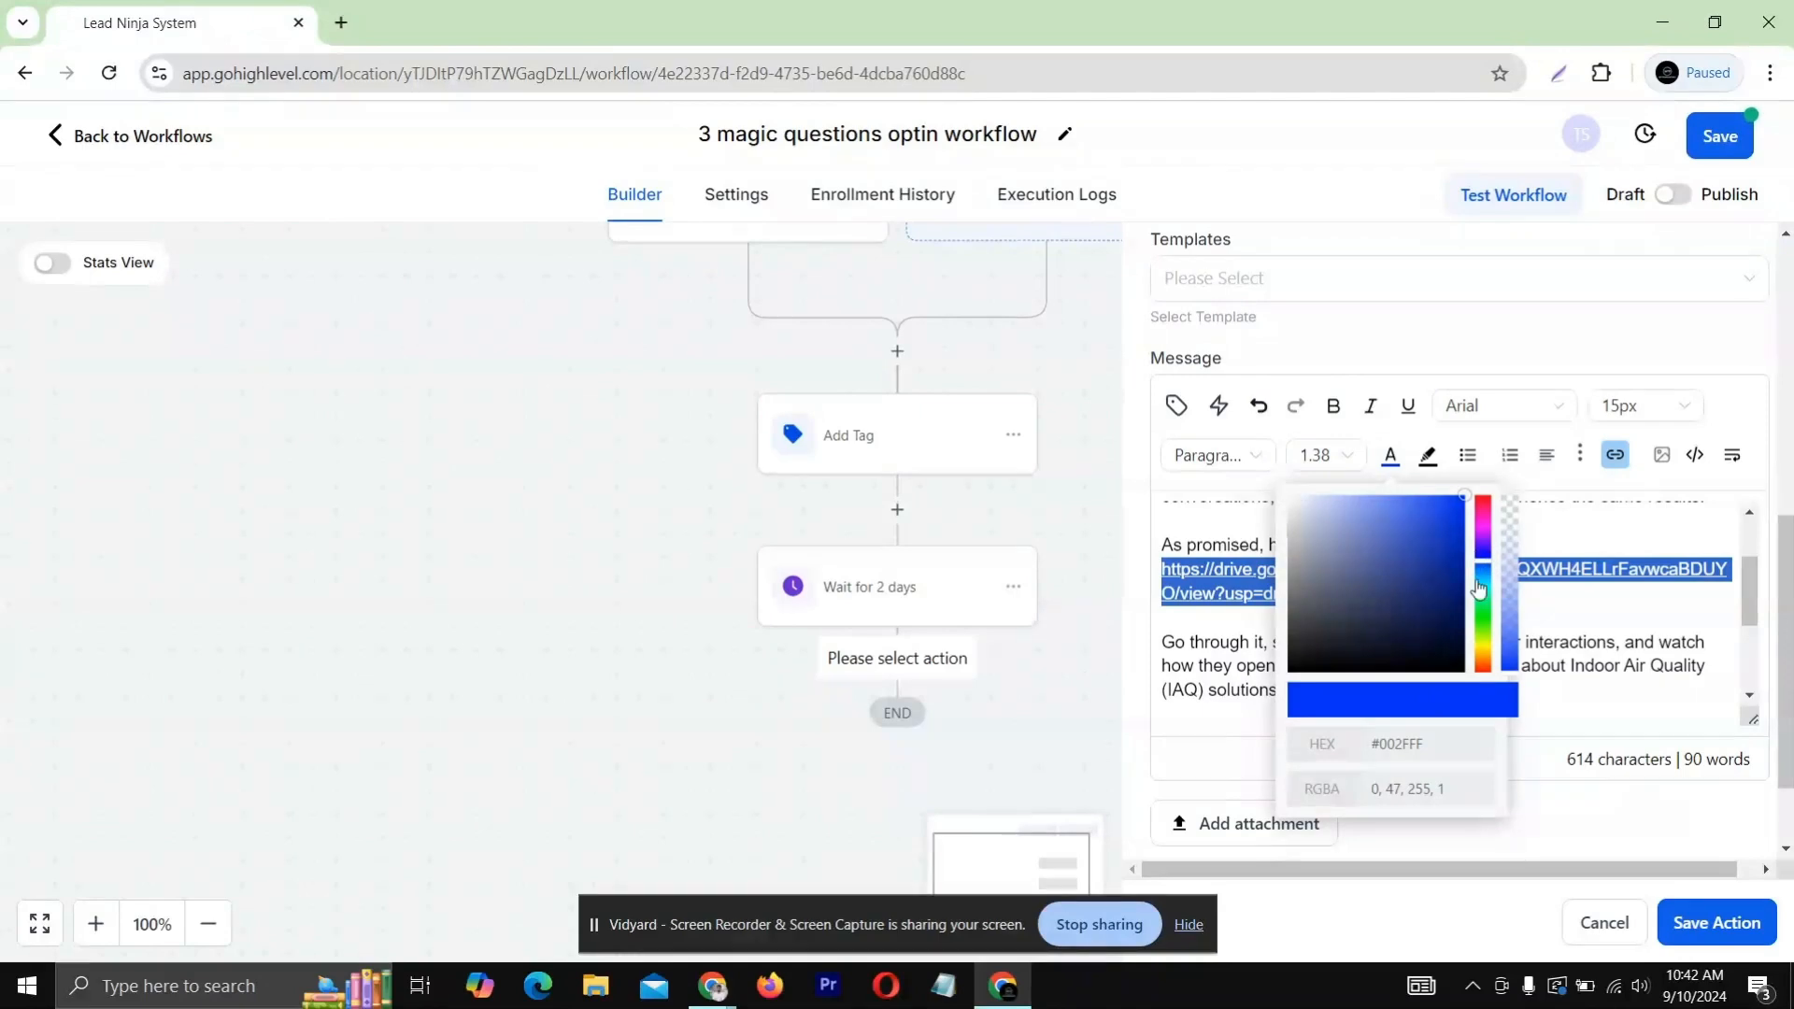
pyautogui.click(1484, 572)
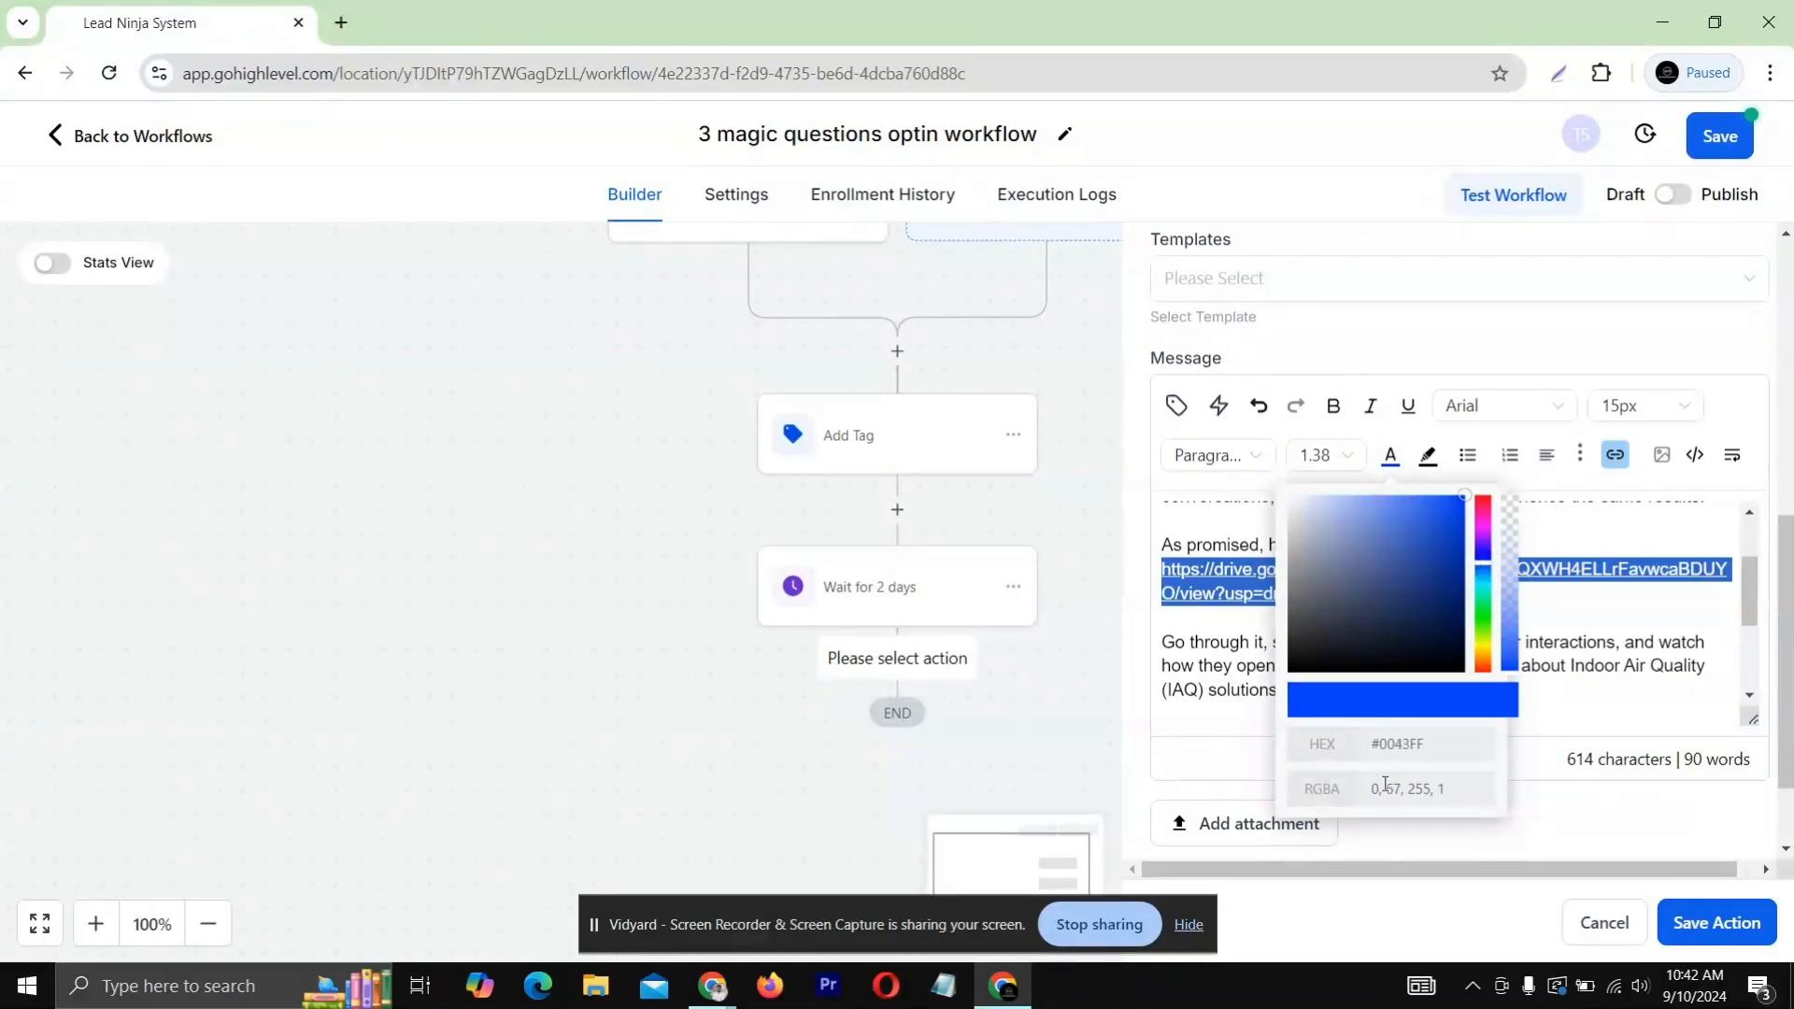
pyautogui.click(1586, 667)
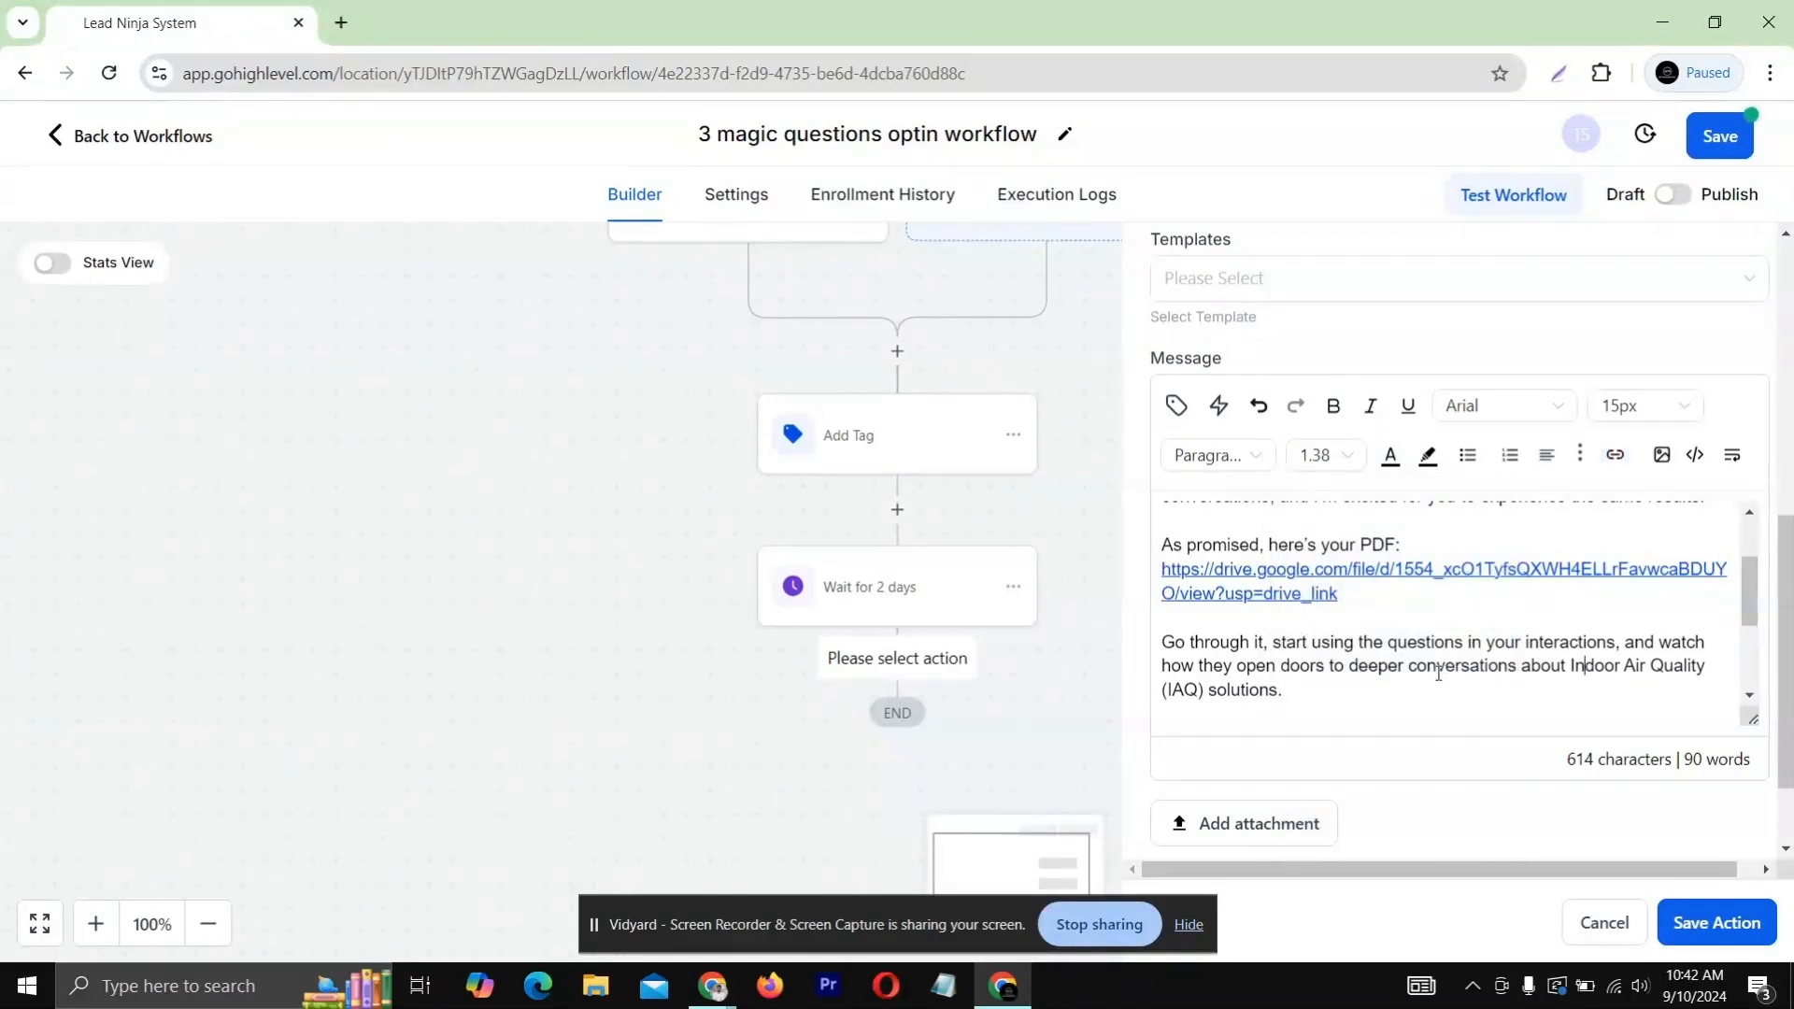
# Review the Email 1 message from the greeting through the PDF link to the sign-off, and check the subject
pyautogui.scroll(1, 1421, 671)
pyautogui.scroll(-2, 1412, 672)
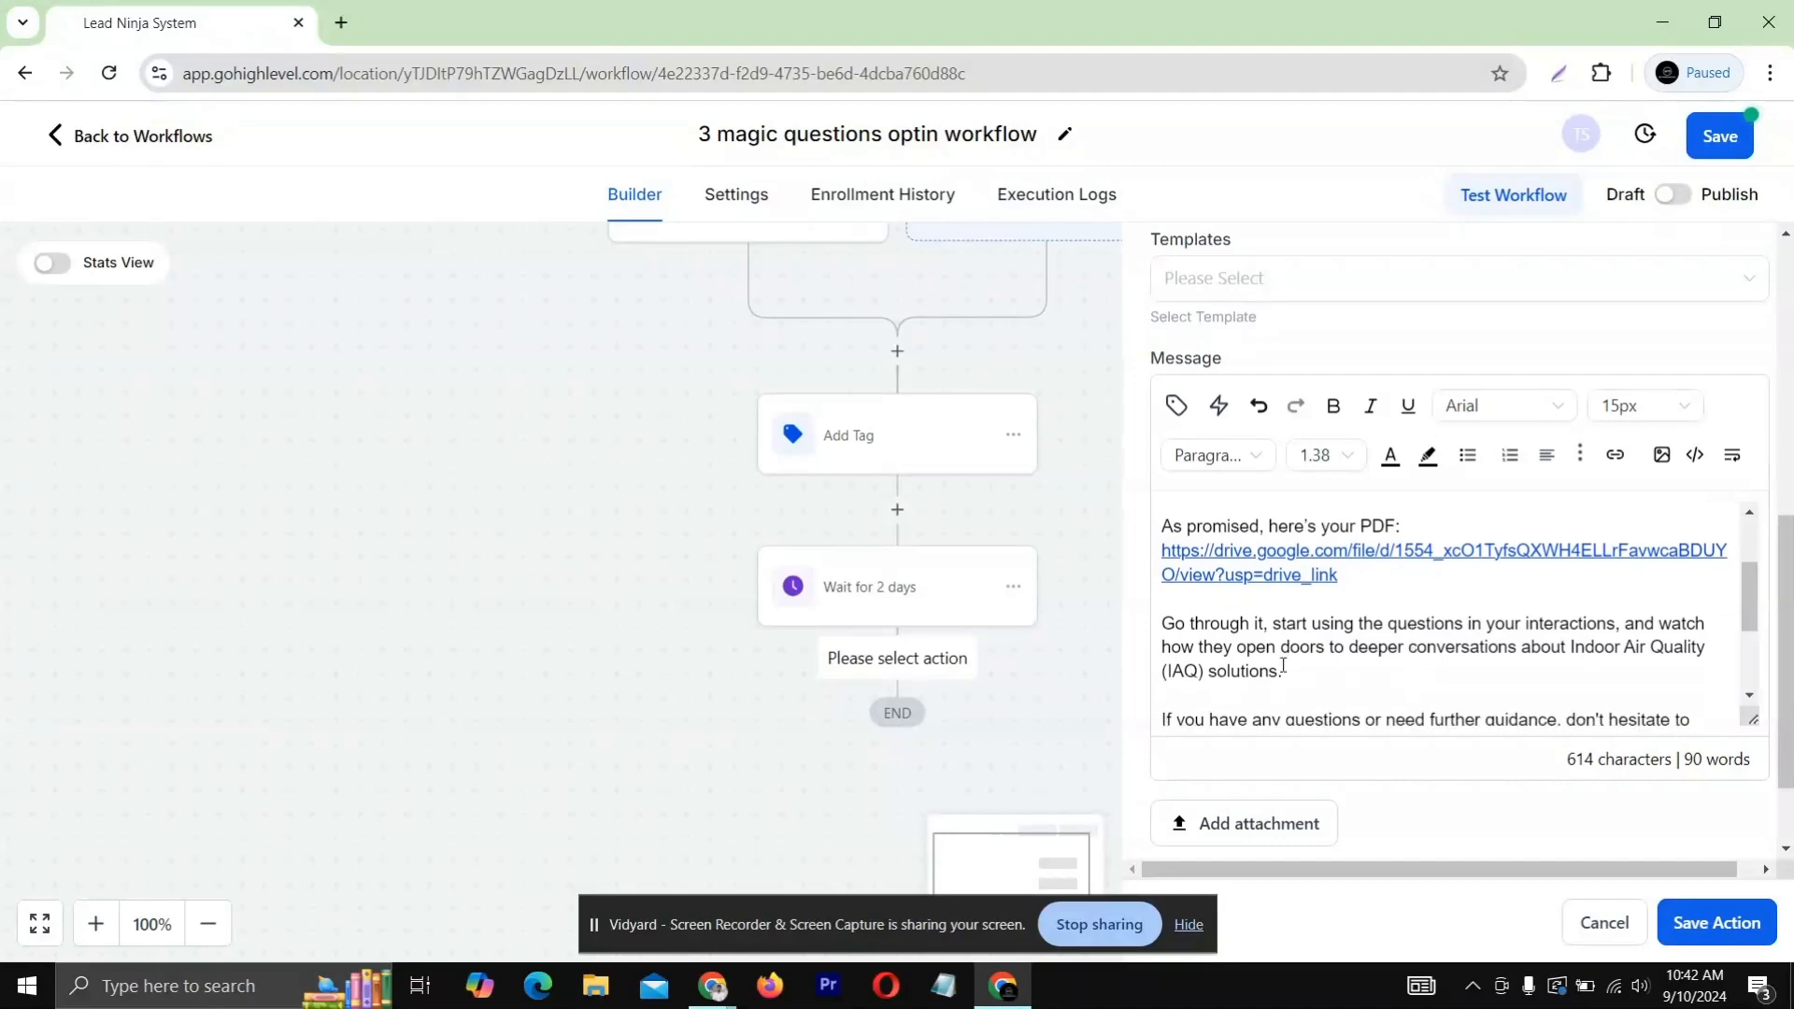
pyautogui.scroll(-1, 1252, 642)
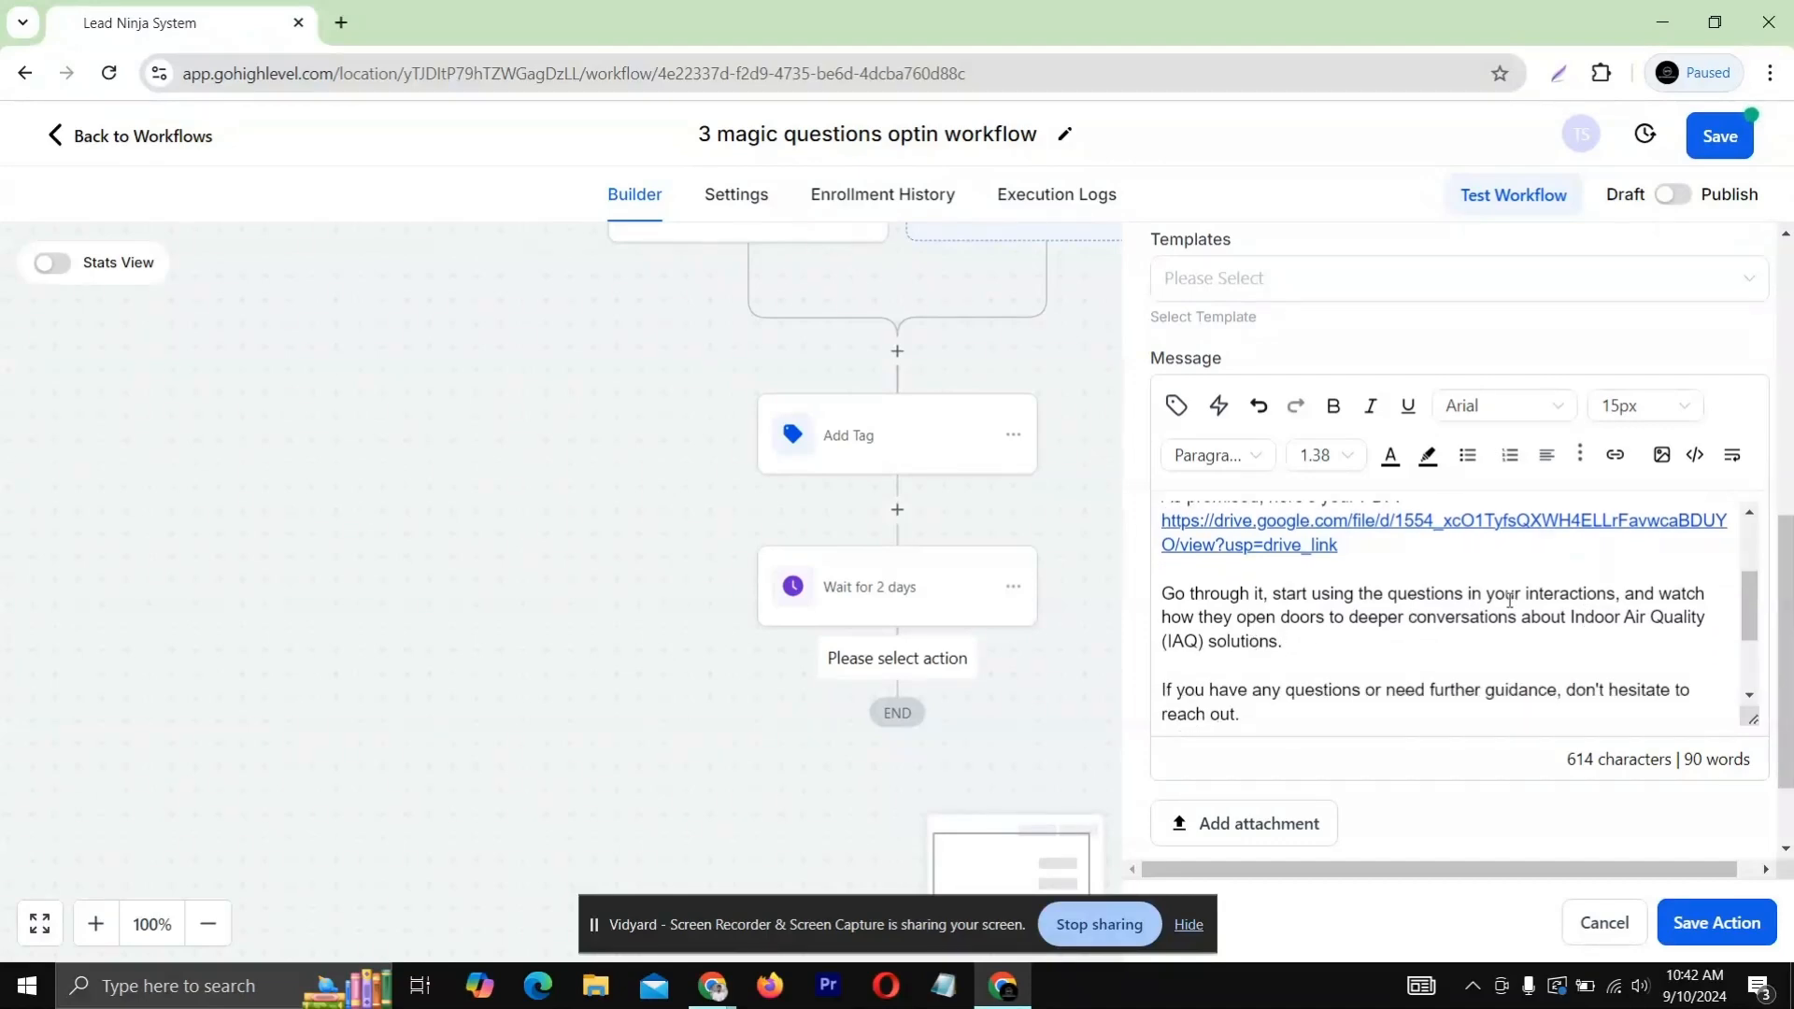
pyautogui.scroll(-1, 1388, 616)
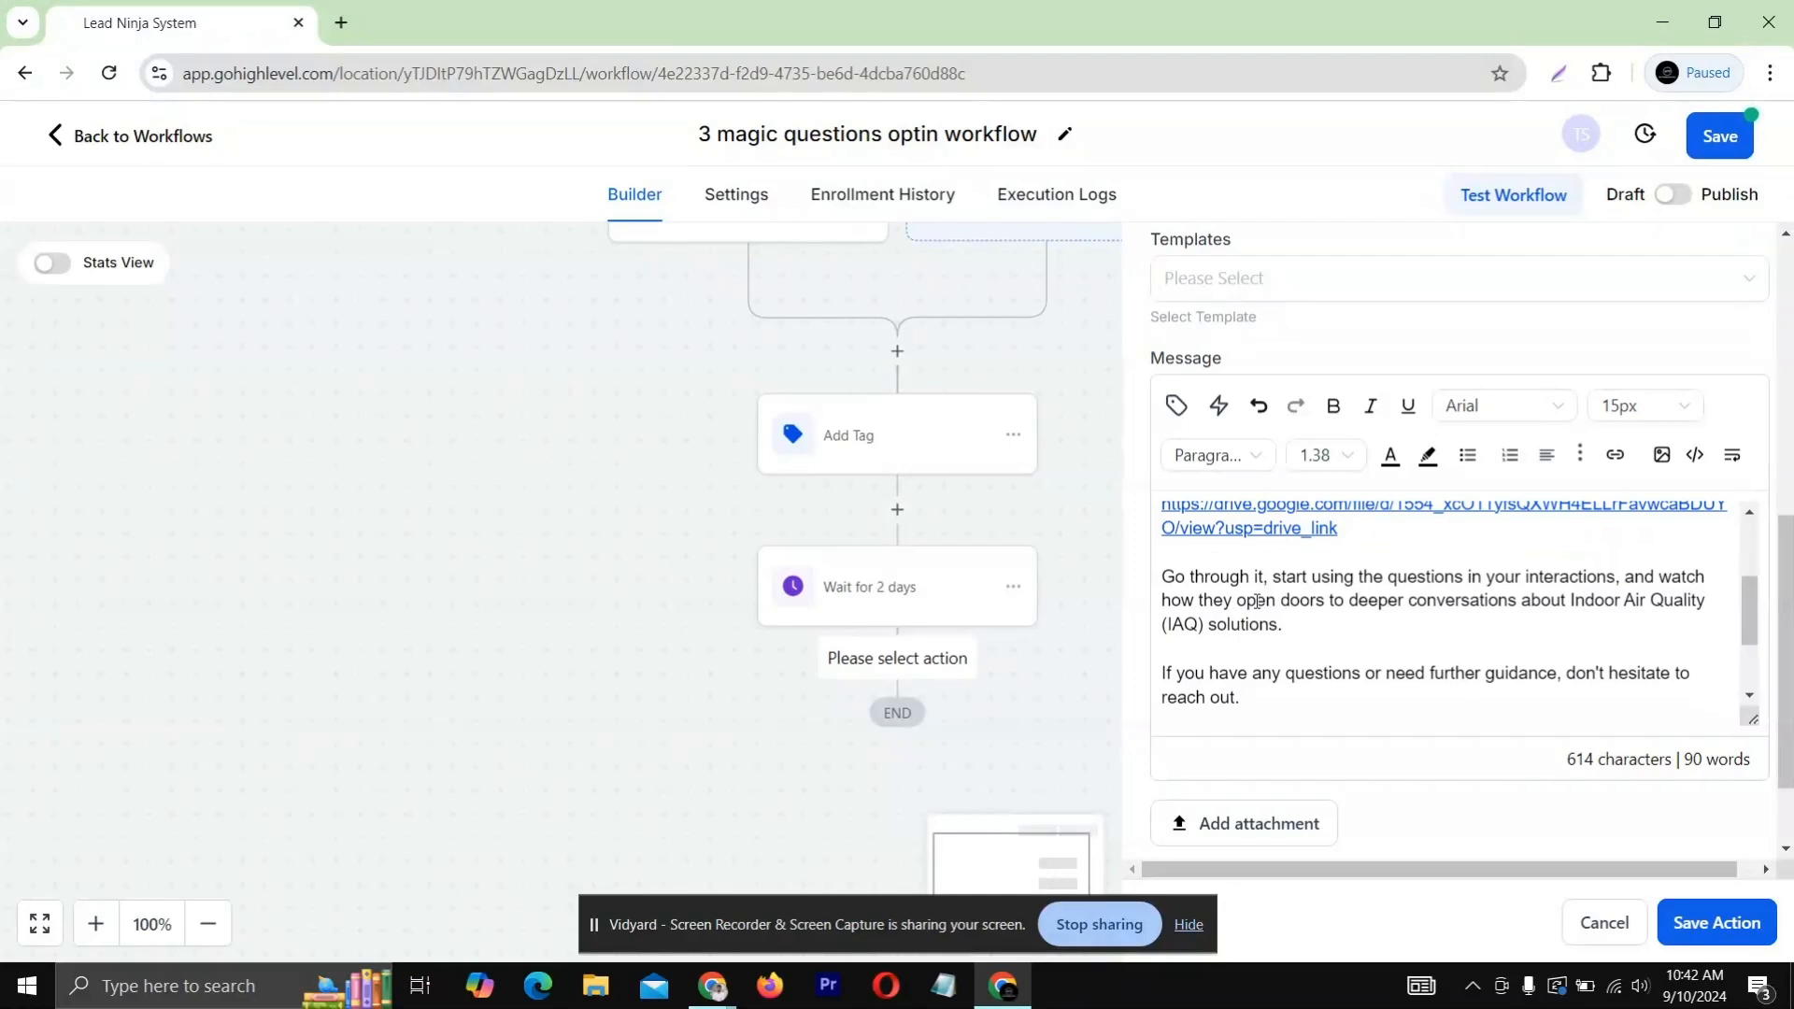
pyautogui.scroll(-1, 1294, 592)
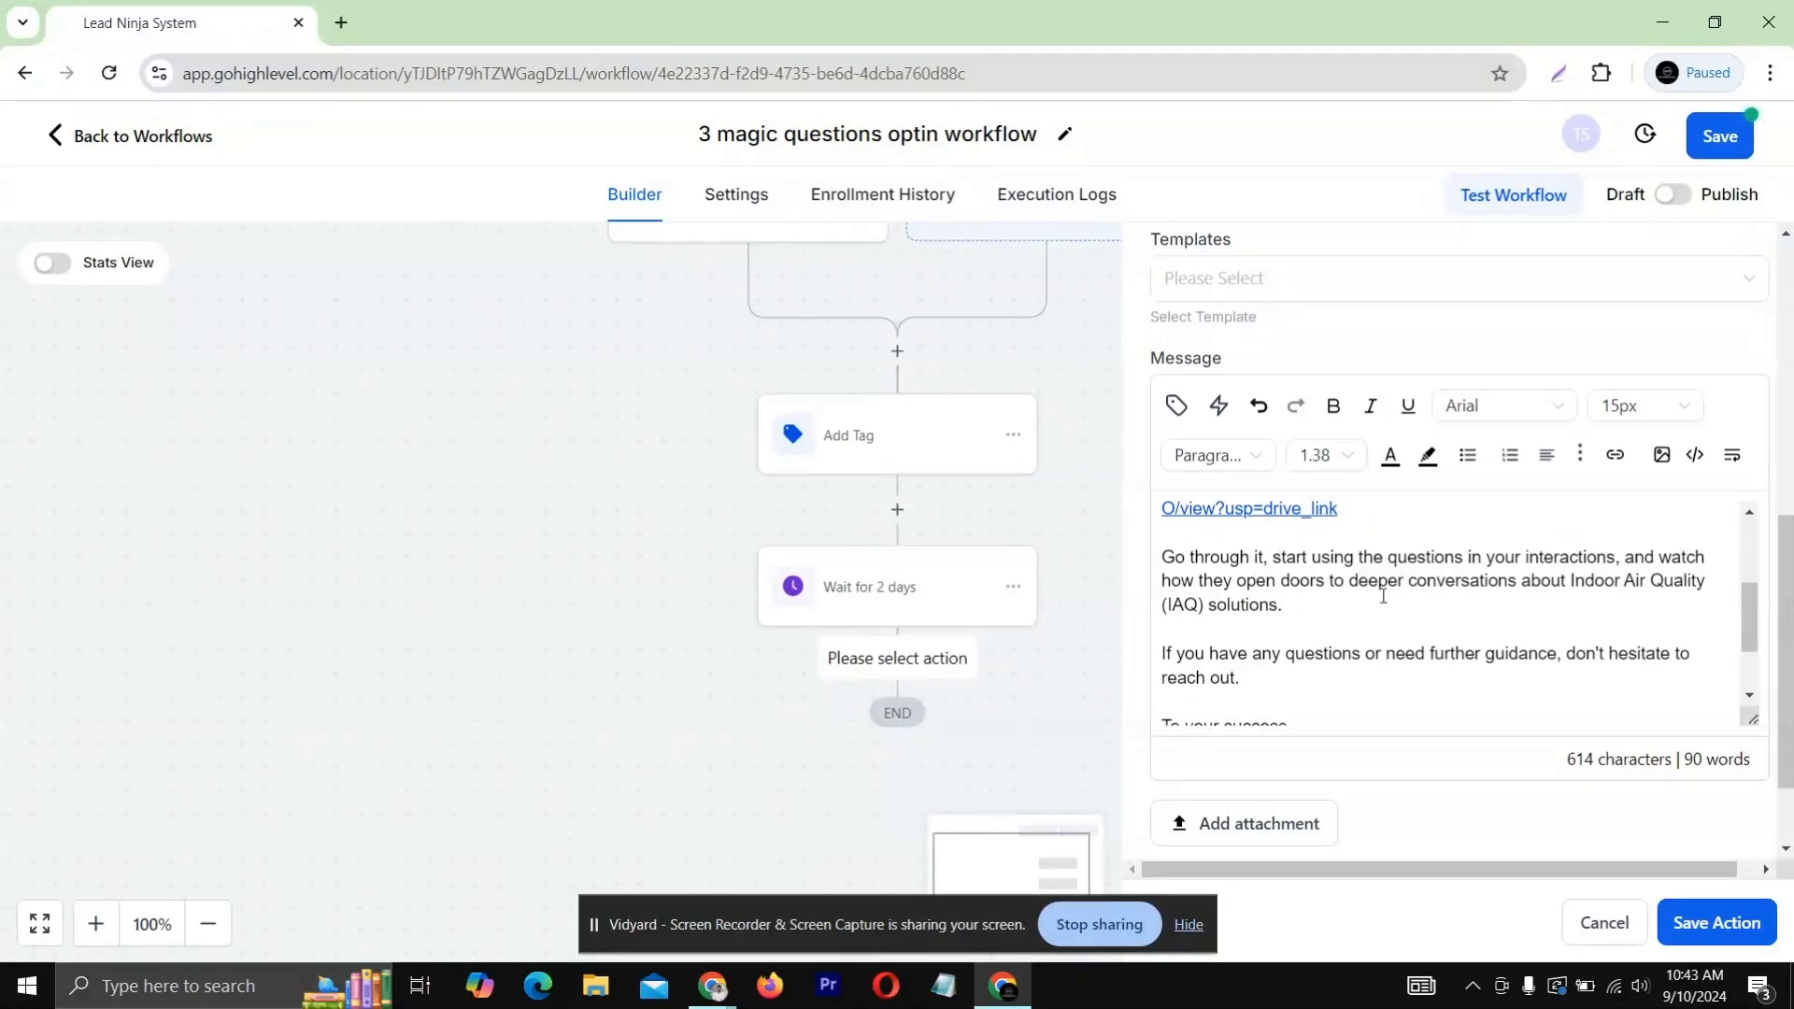
pyautogui.scroll(-2, 1309, 603)
pyautogui.scroll(-1, 1271, 607)
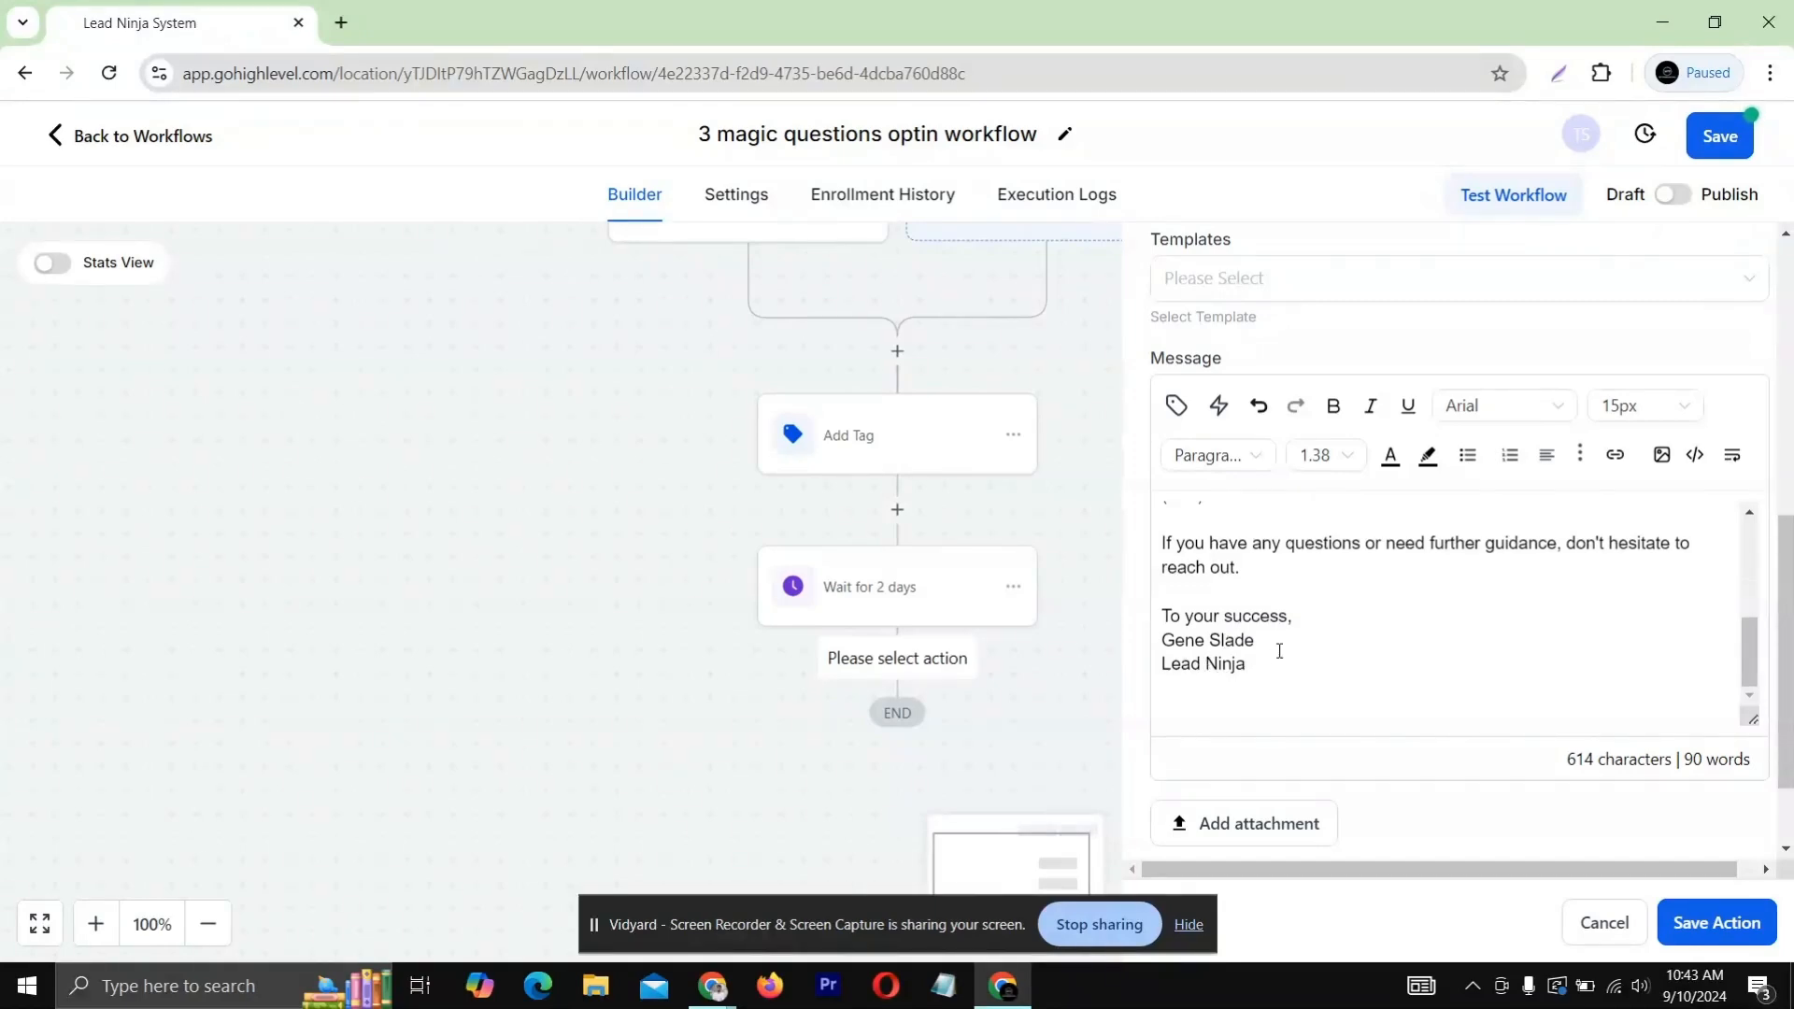
pyautogui.scroll(10, 1422, 580)
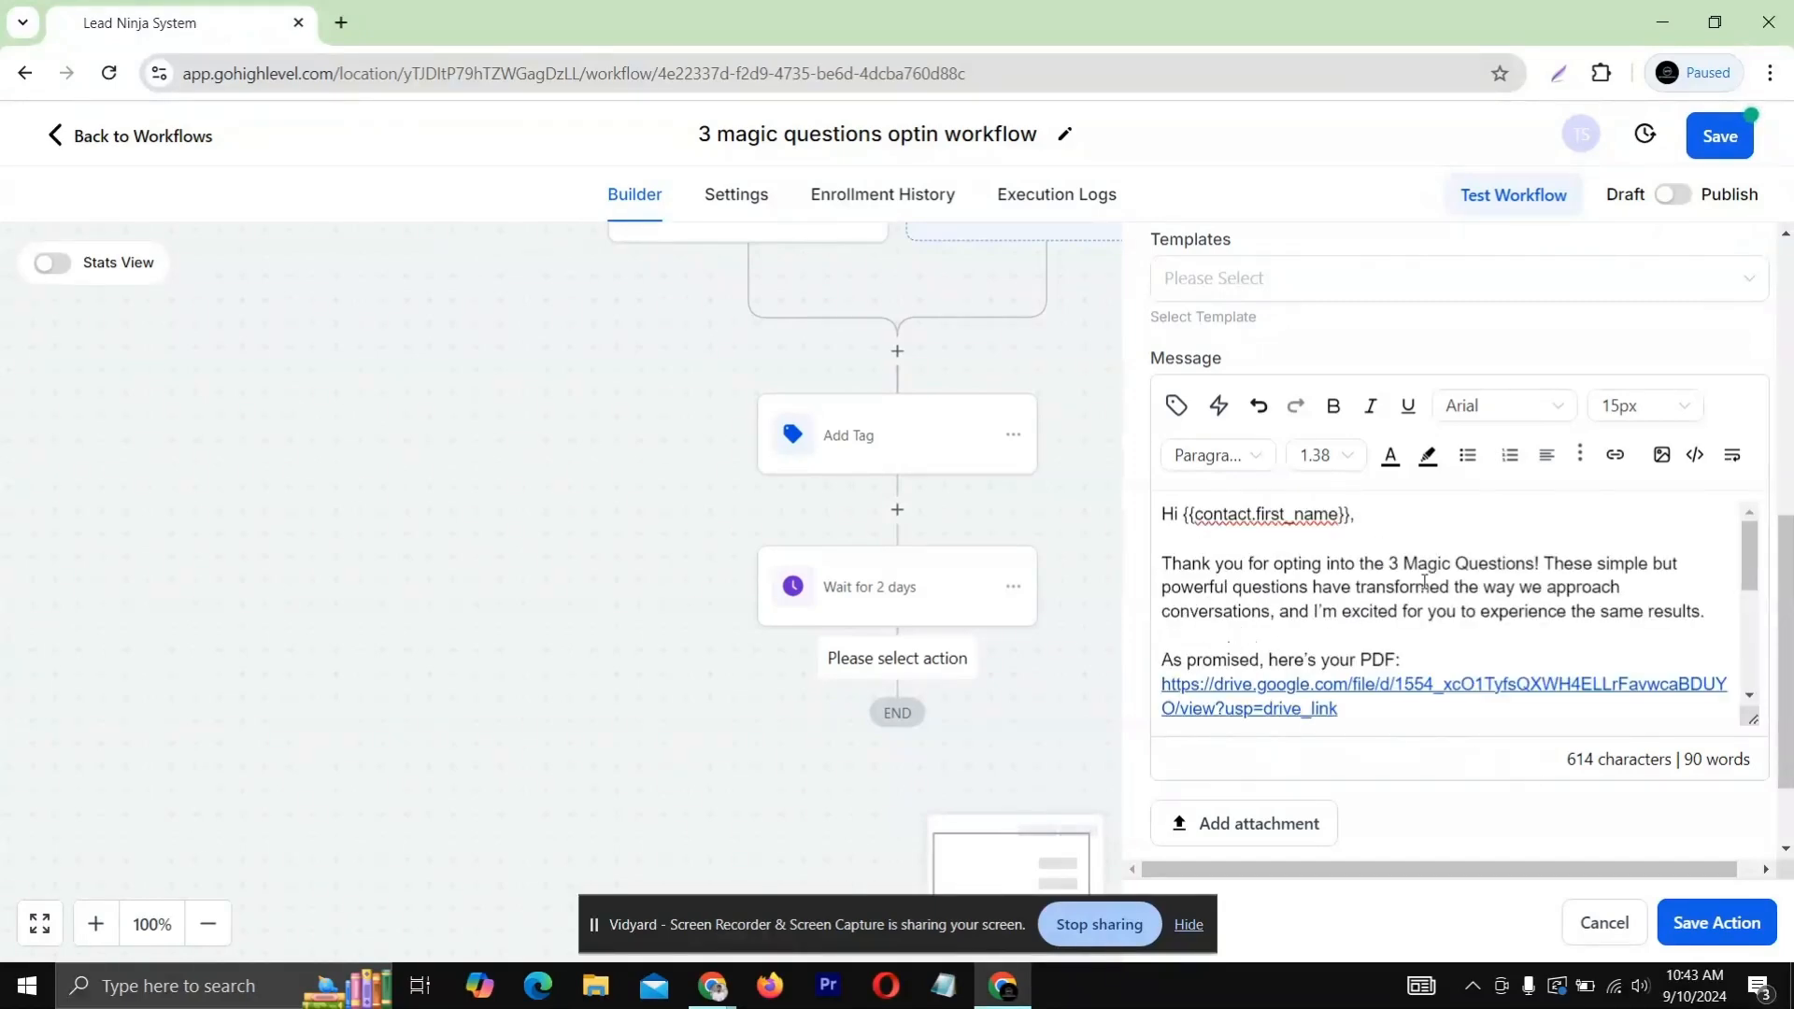
pyautogui.scroll(-4, 1425, 582)
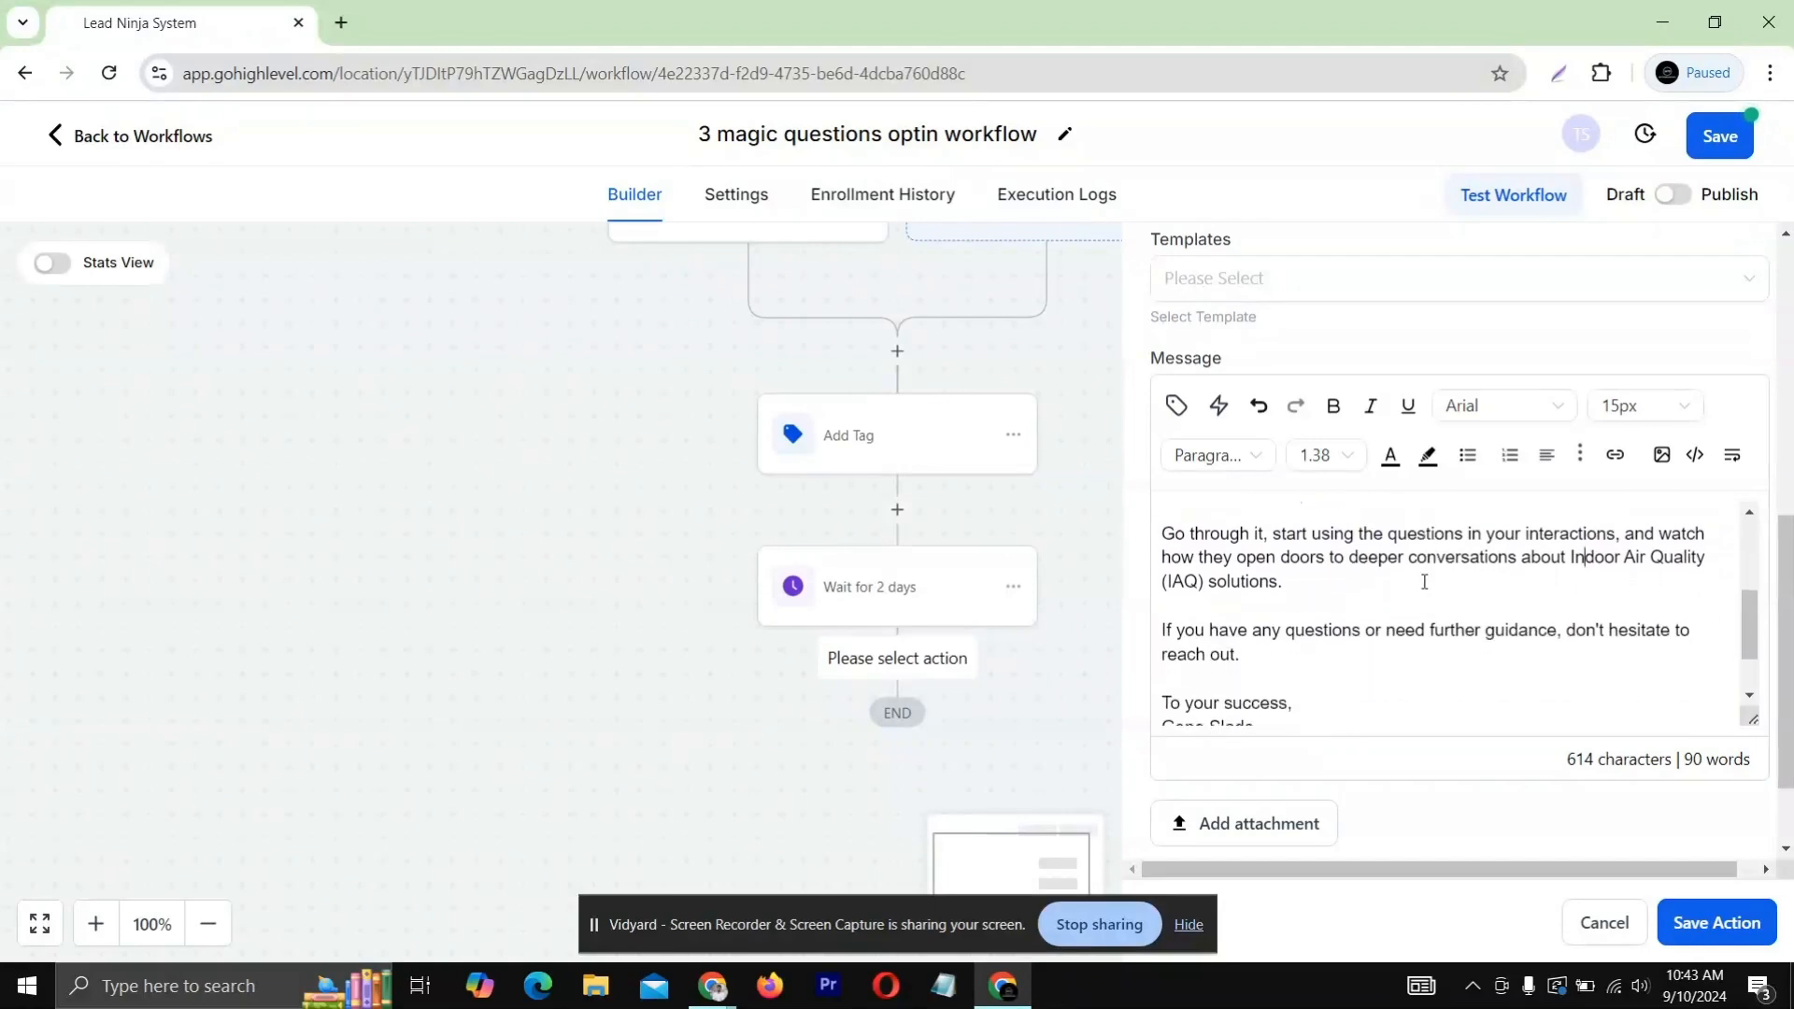
pyautogui.scroll(5, 1424, 582)
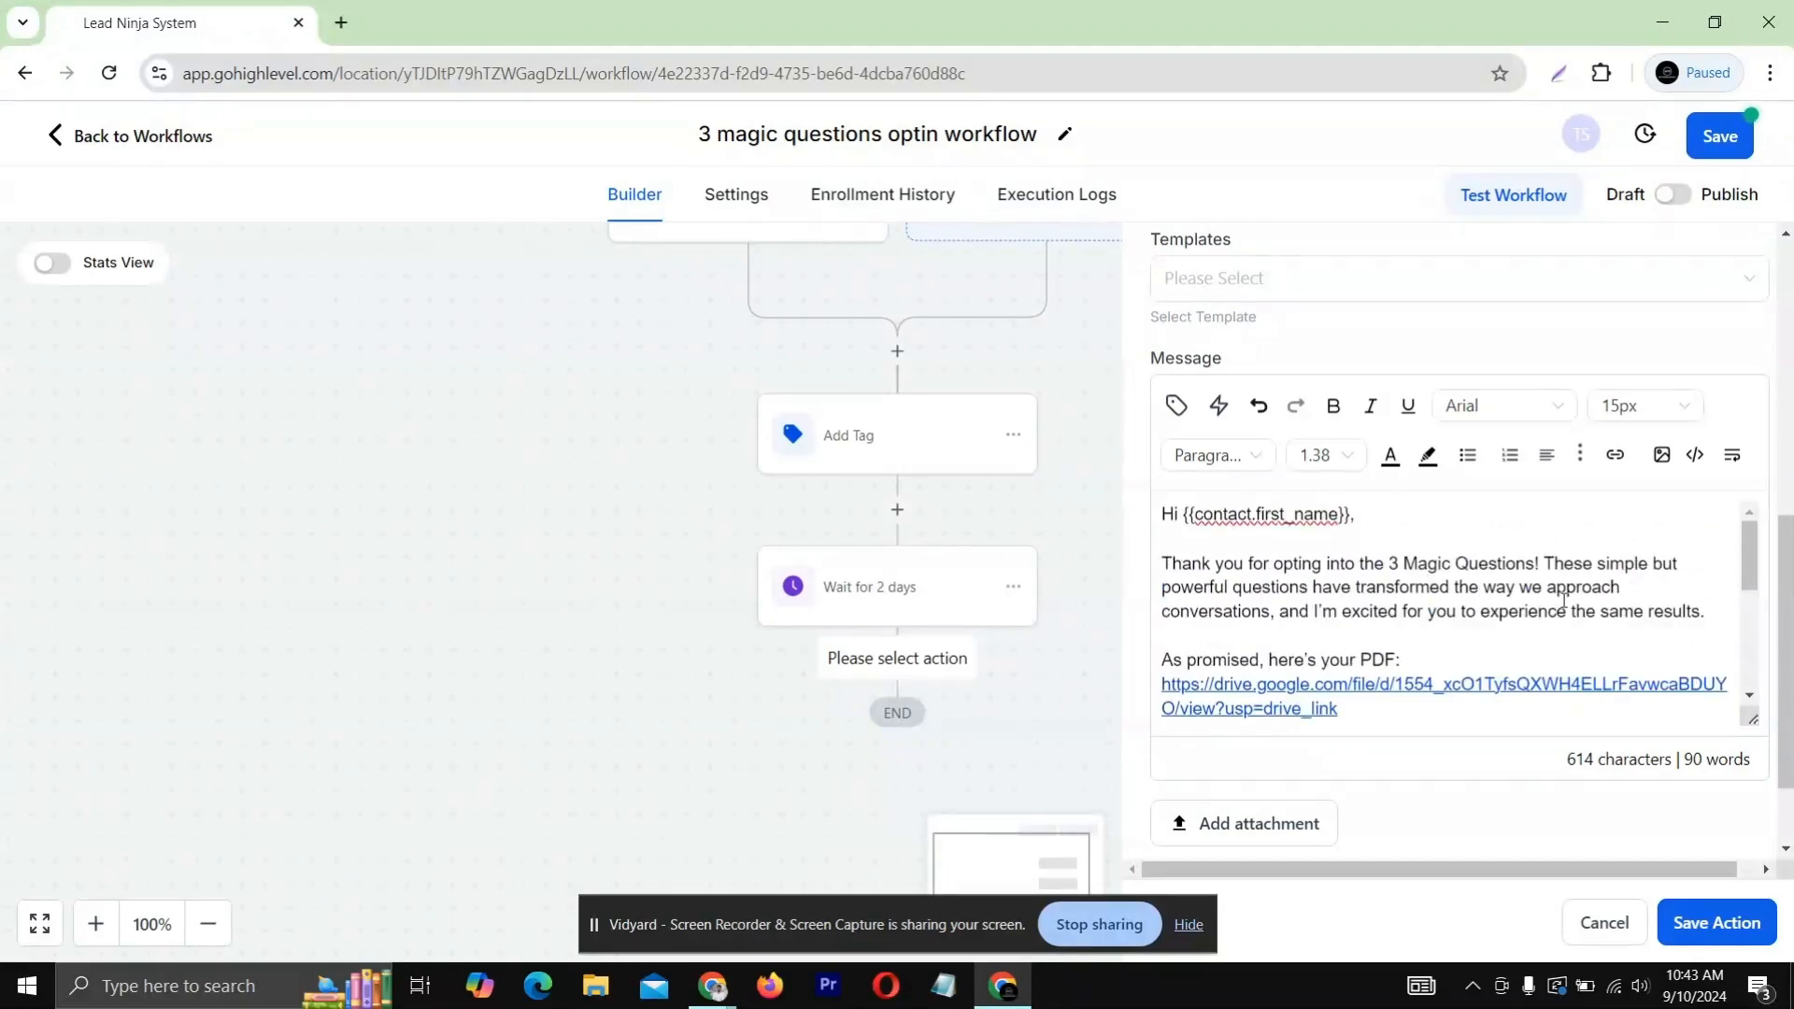
pyautogui.scroll(5, 1421, 589)
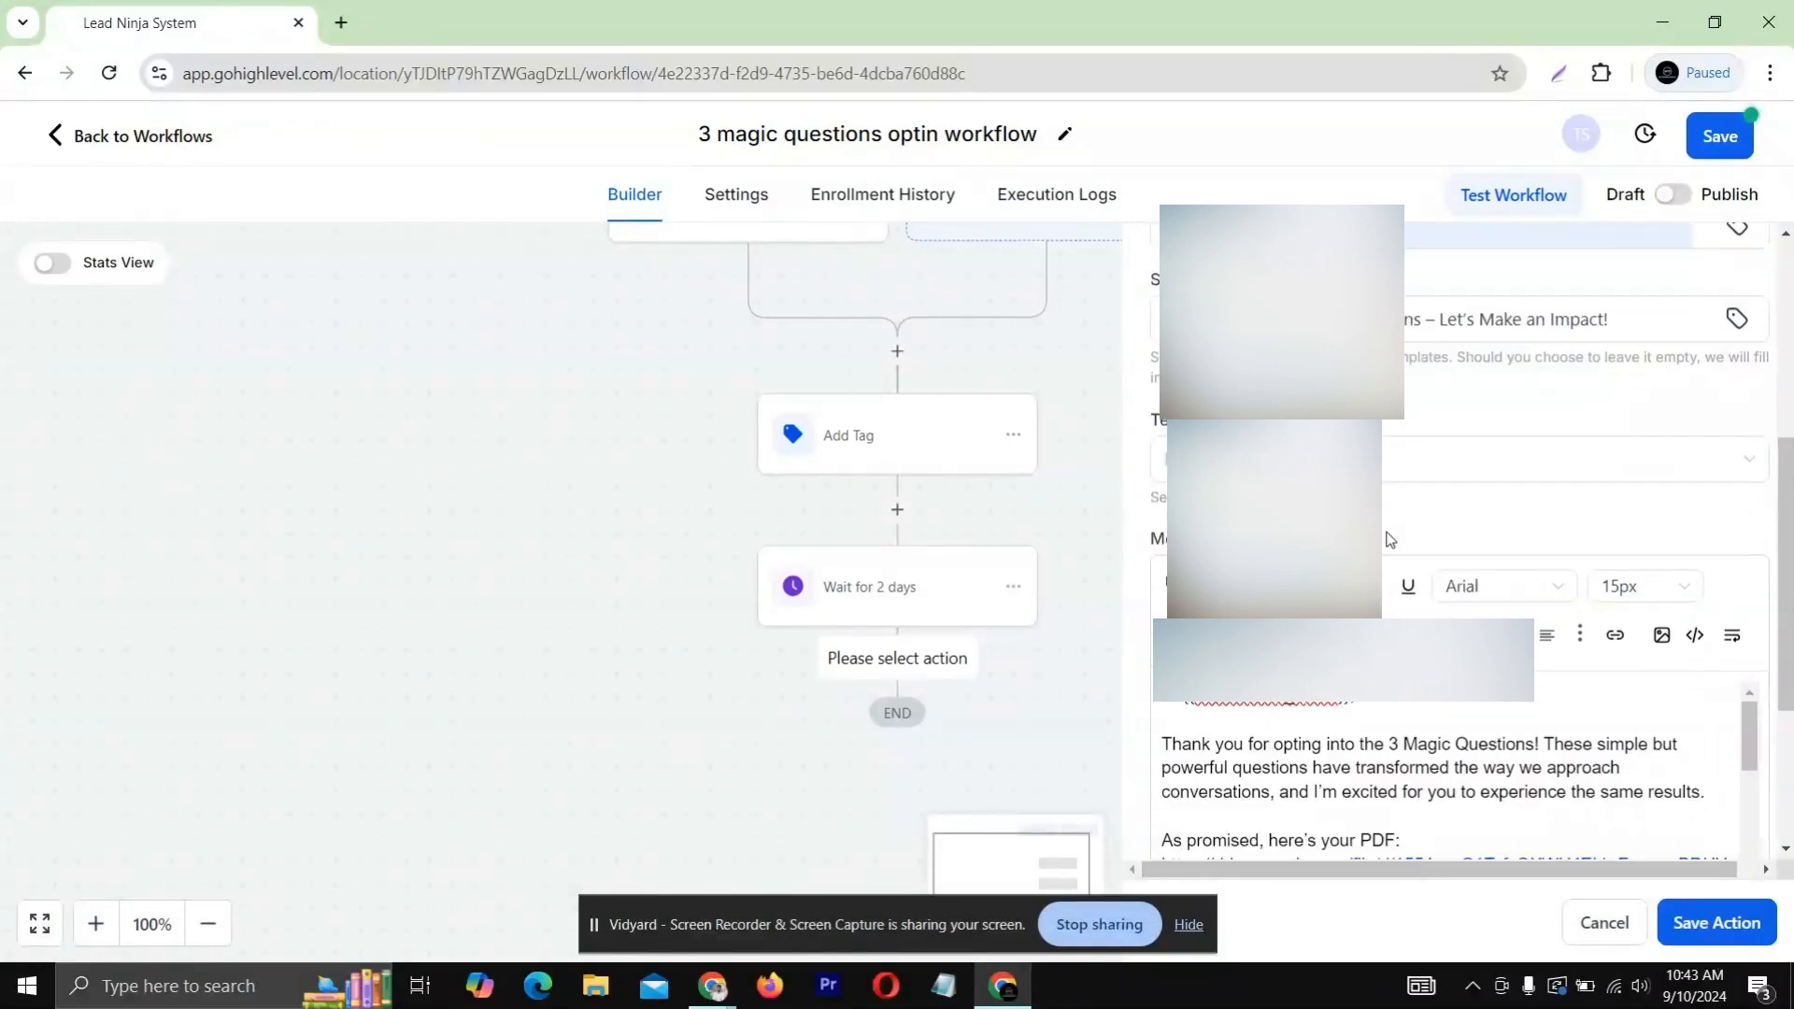
# Save the email action, then rename it "Email (Immediate)" and save it again
pyautogui.click(1694, 925)
pyautogui.scroll(-1, 1093, 689)
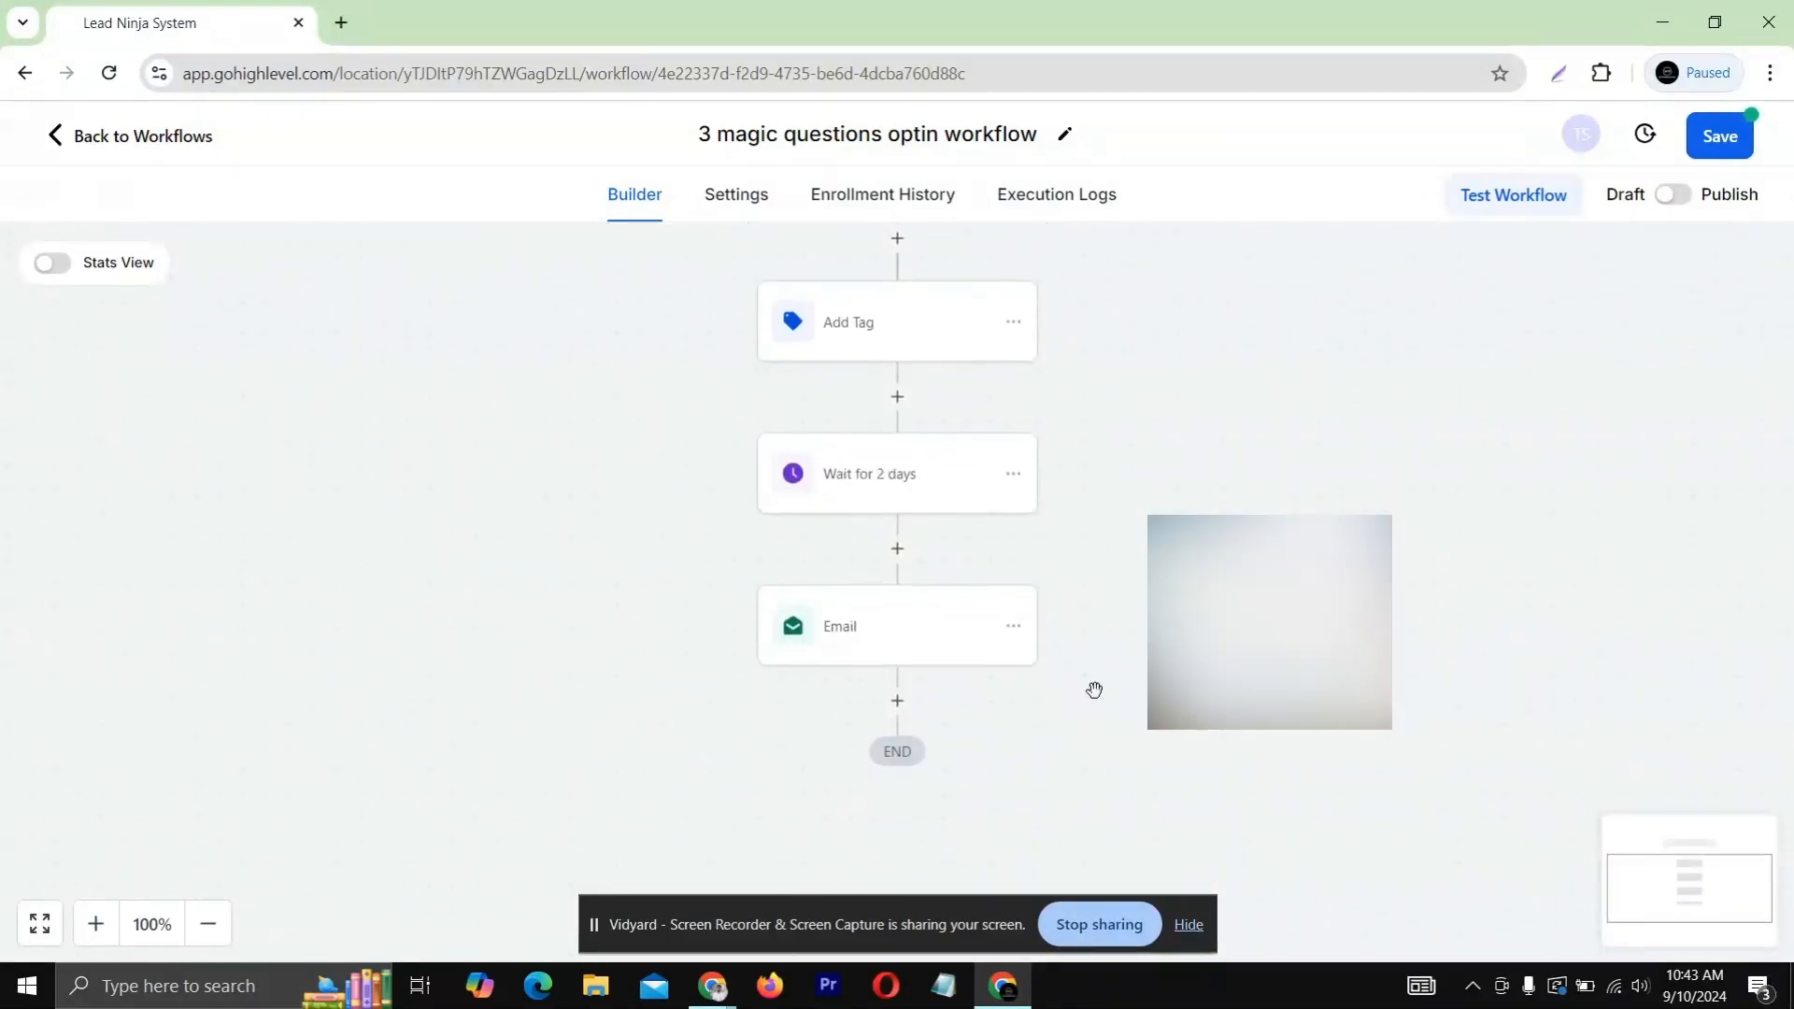
pyautogui.click(901, 622)
pyautogui.click(1211, 470)
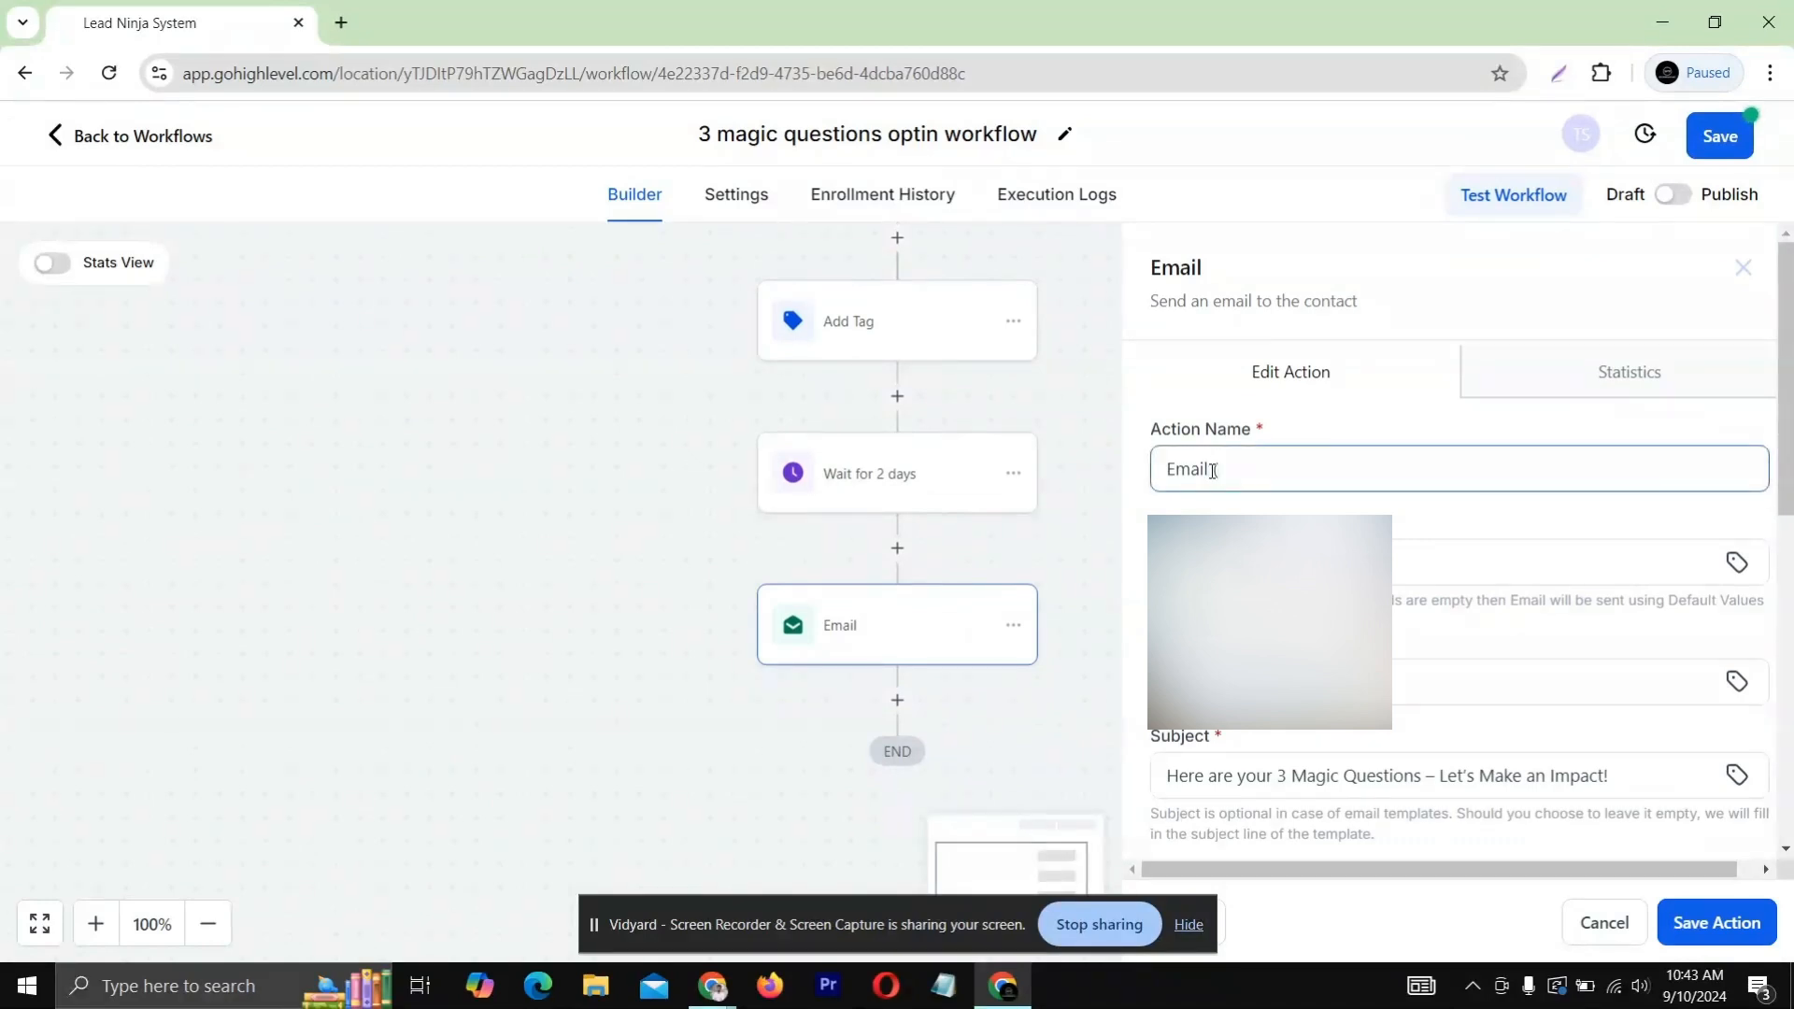
pyautogui.write('(Immediate')
pyautogui.click(1696, 925)
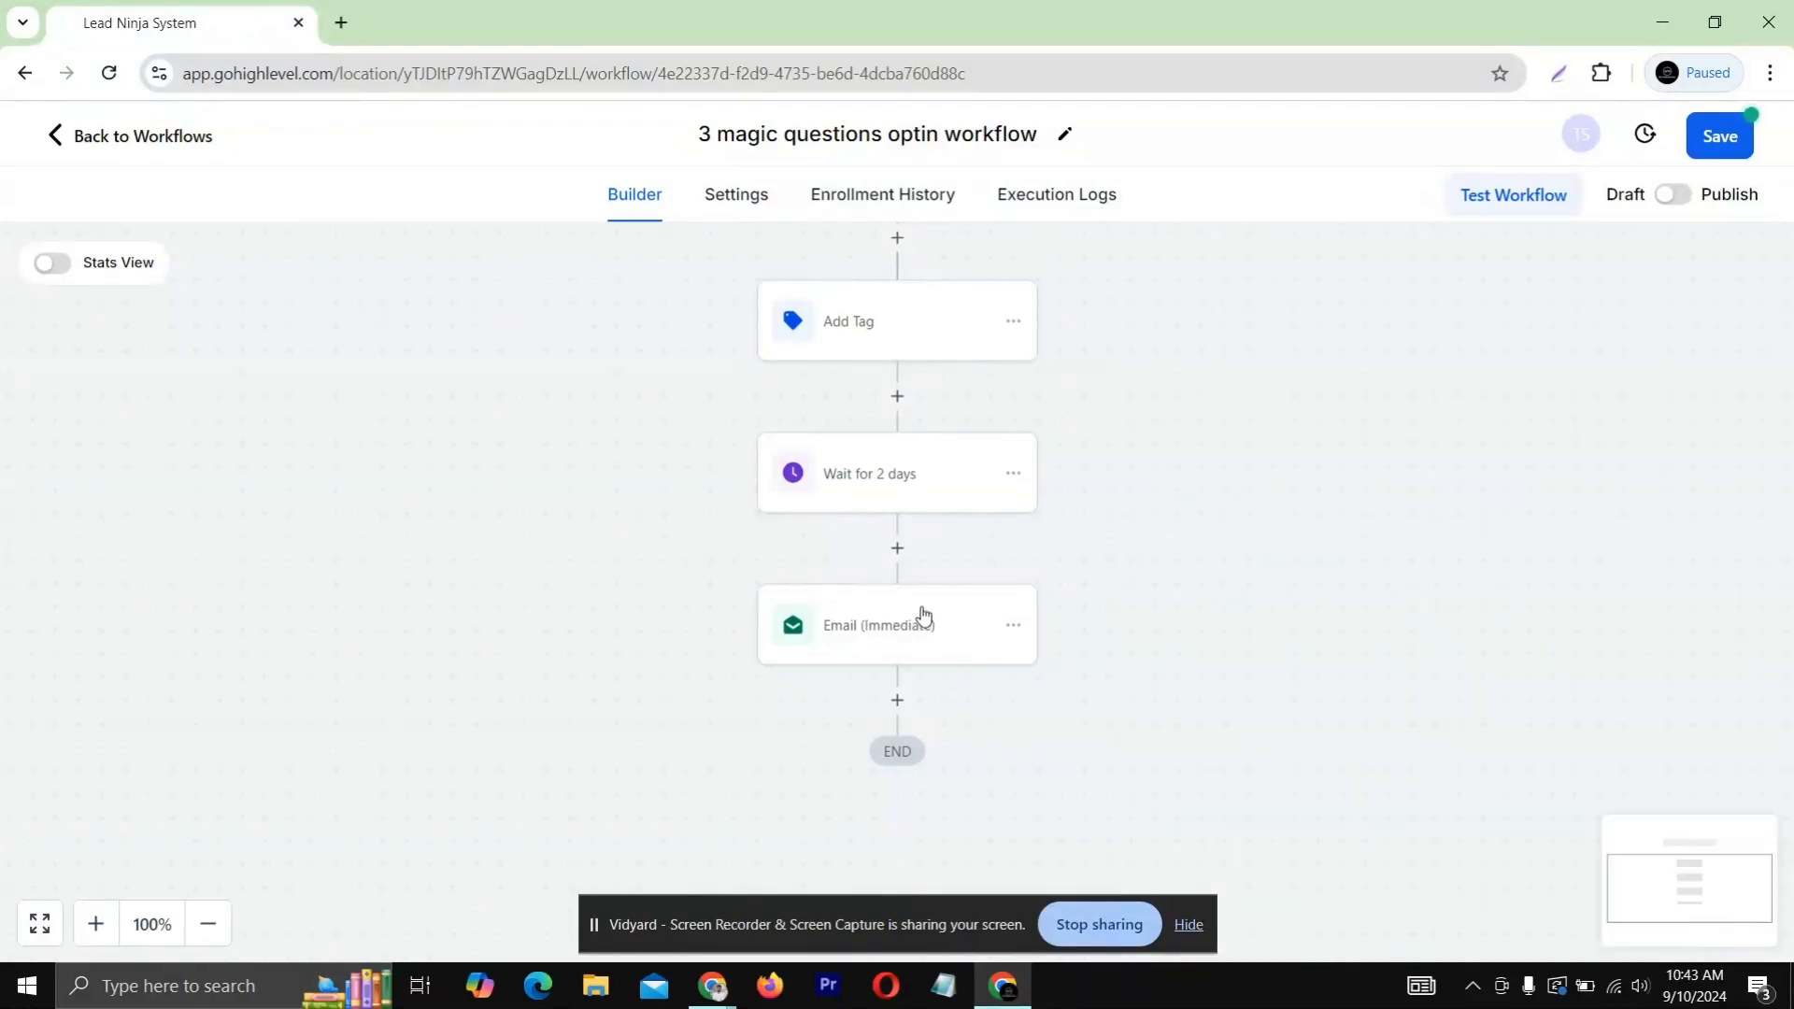
# Move the "Wait for 2 days" action below the "Email (Immediate)" action, just before the workflow's end
pyautogui.scroll(1, 924, 616)
pyautogui.scroll(-1, 924, 565)
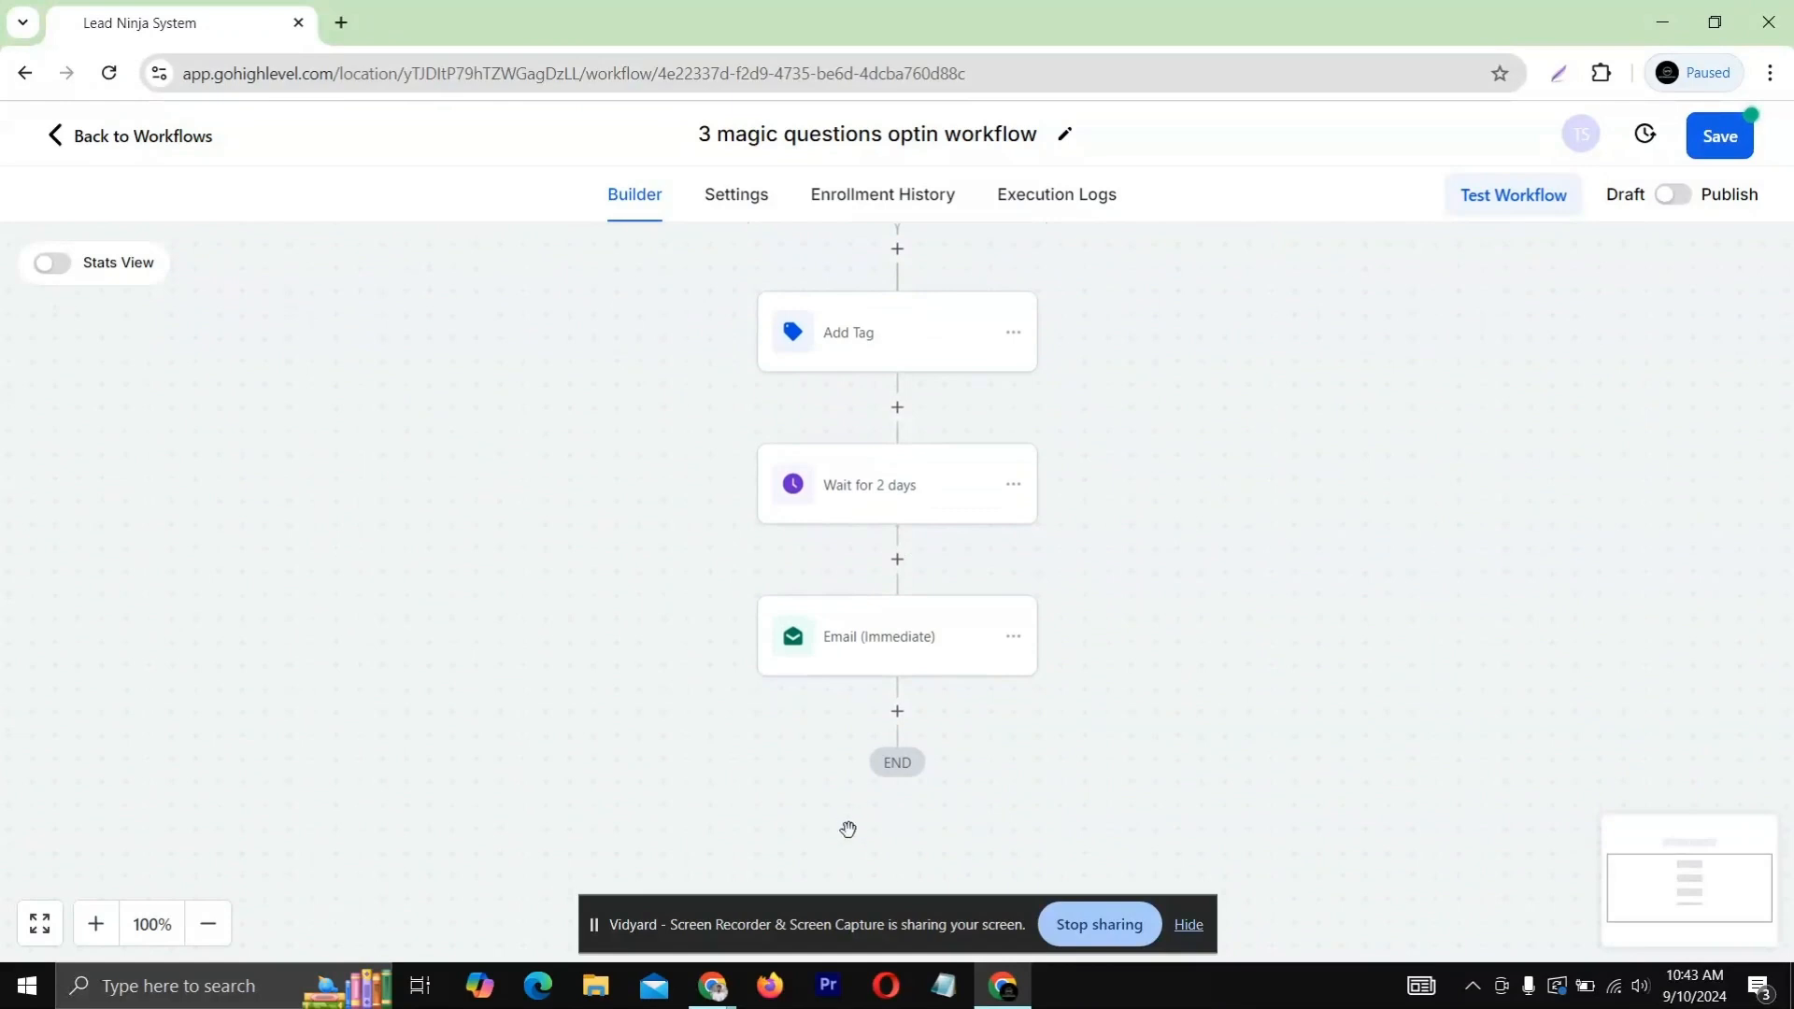
pyautogui.scroll(-1, 792, 546)
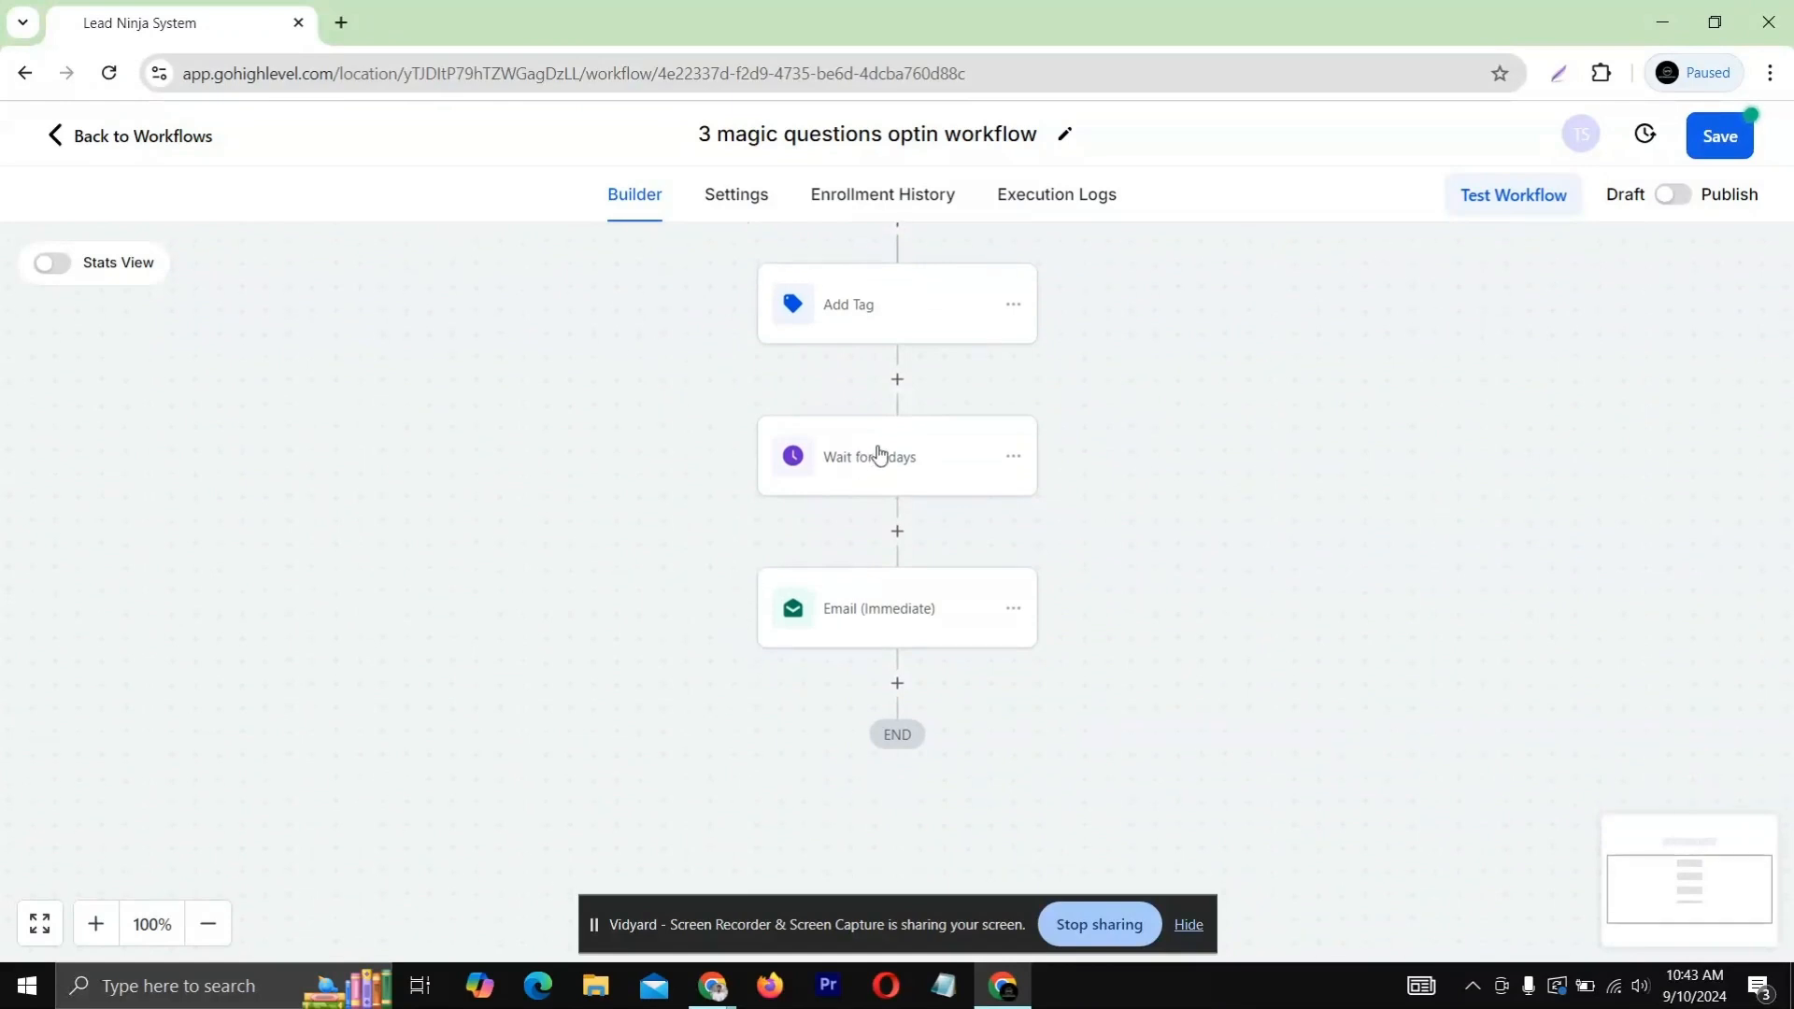
pyautogui.scroll(1, 868, 464)
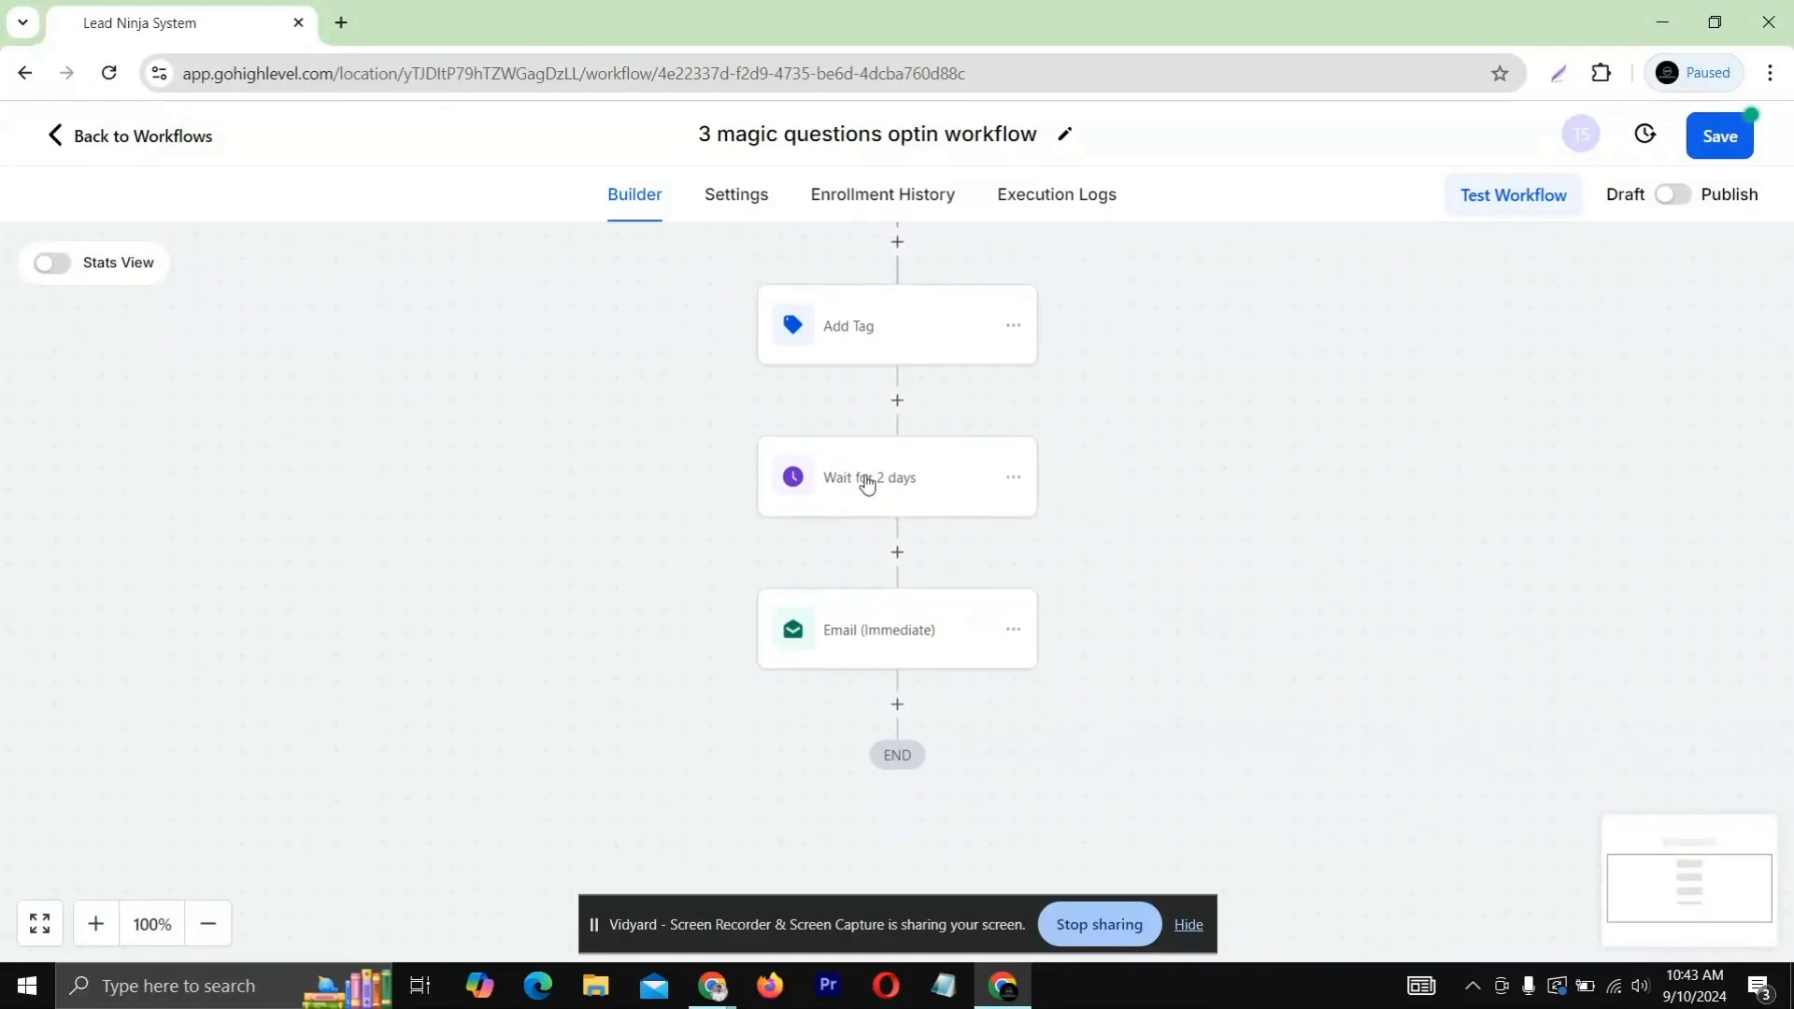
pyautogui.click(1013, 479)
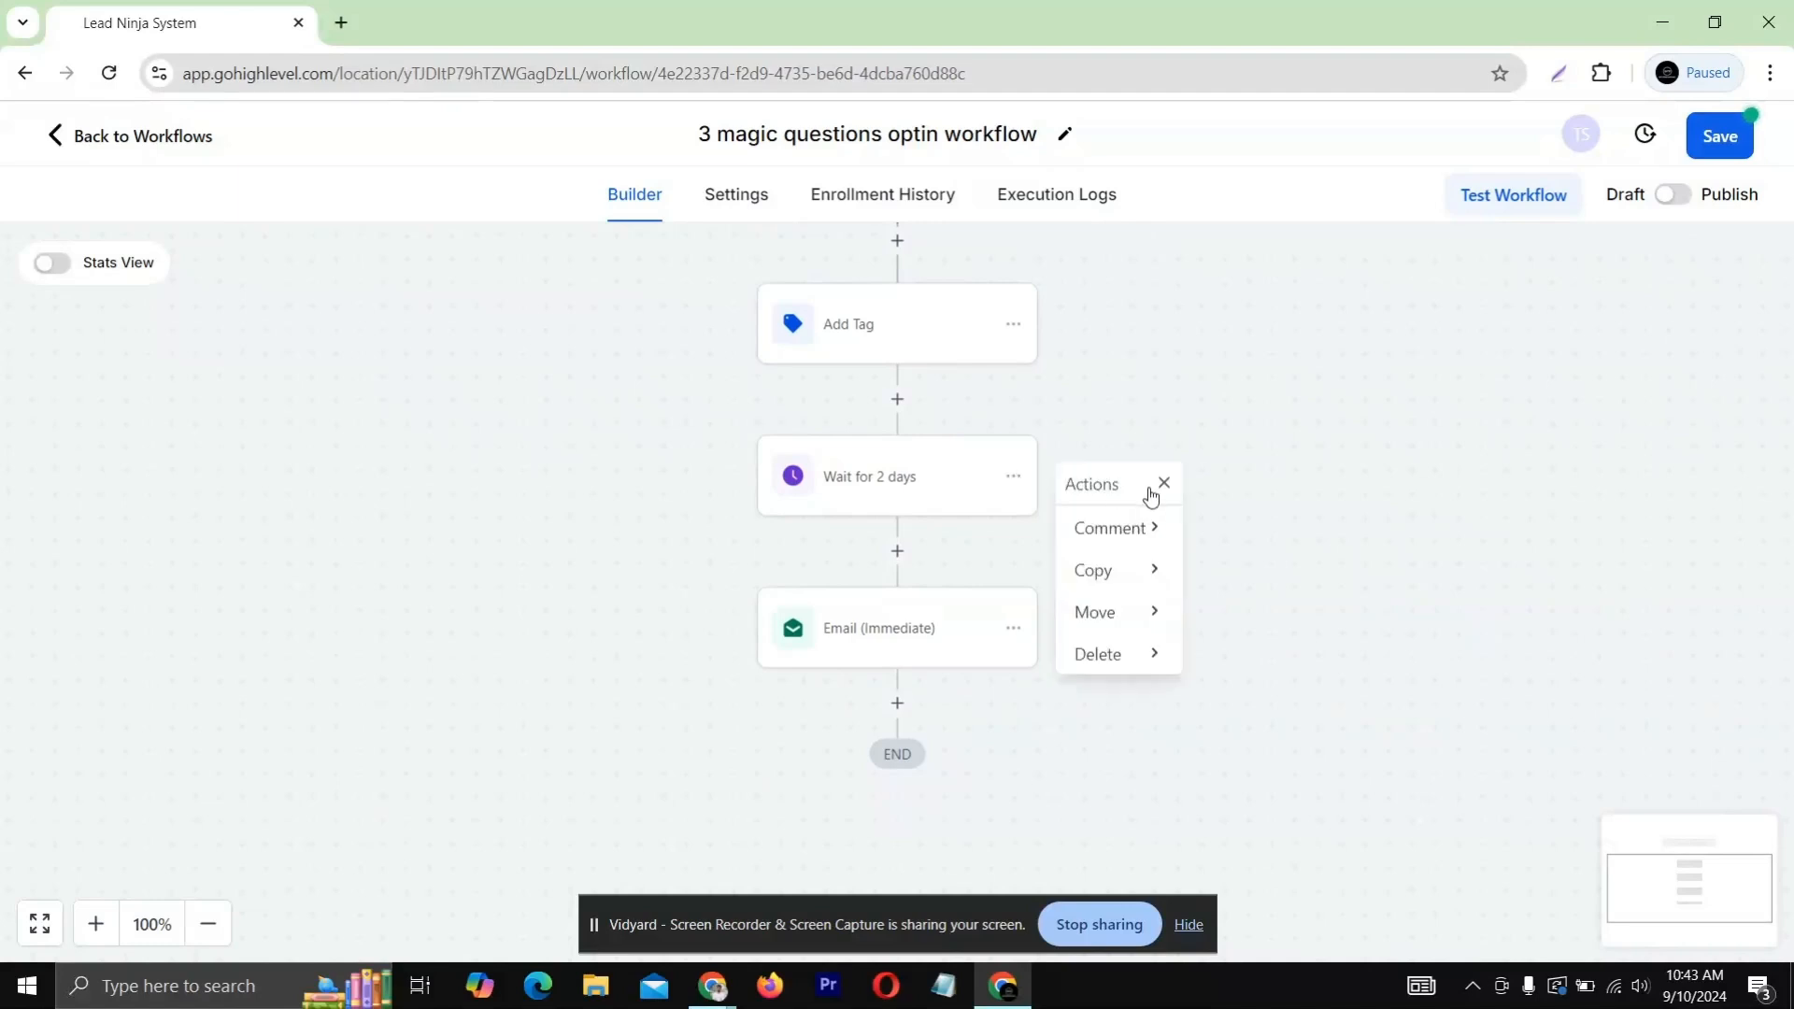
pyautogui.click(1095, 614)
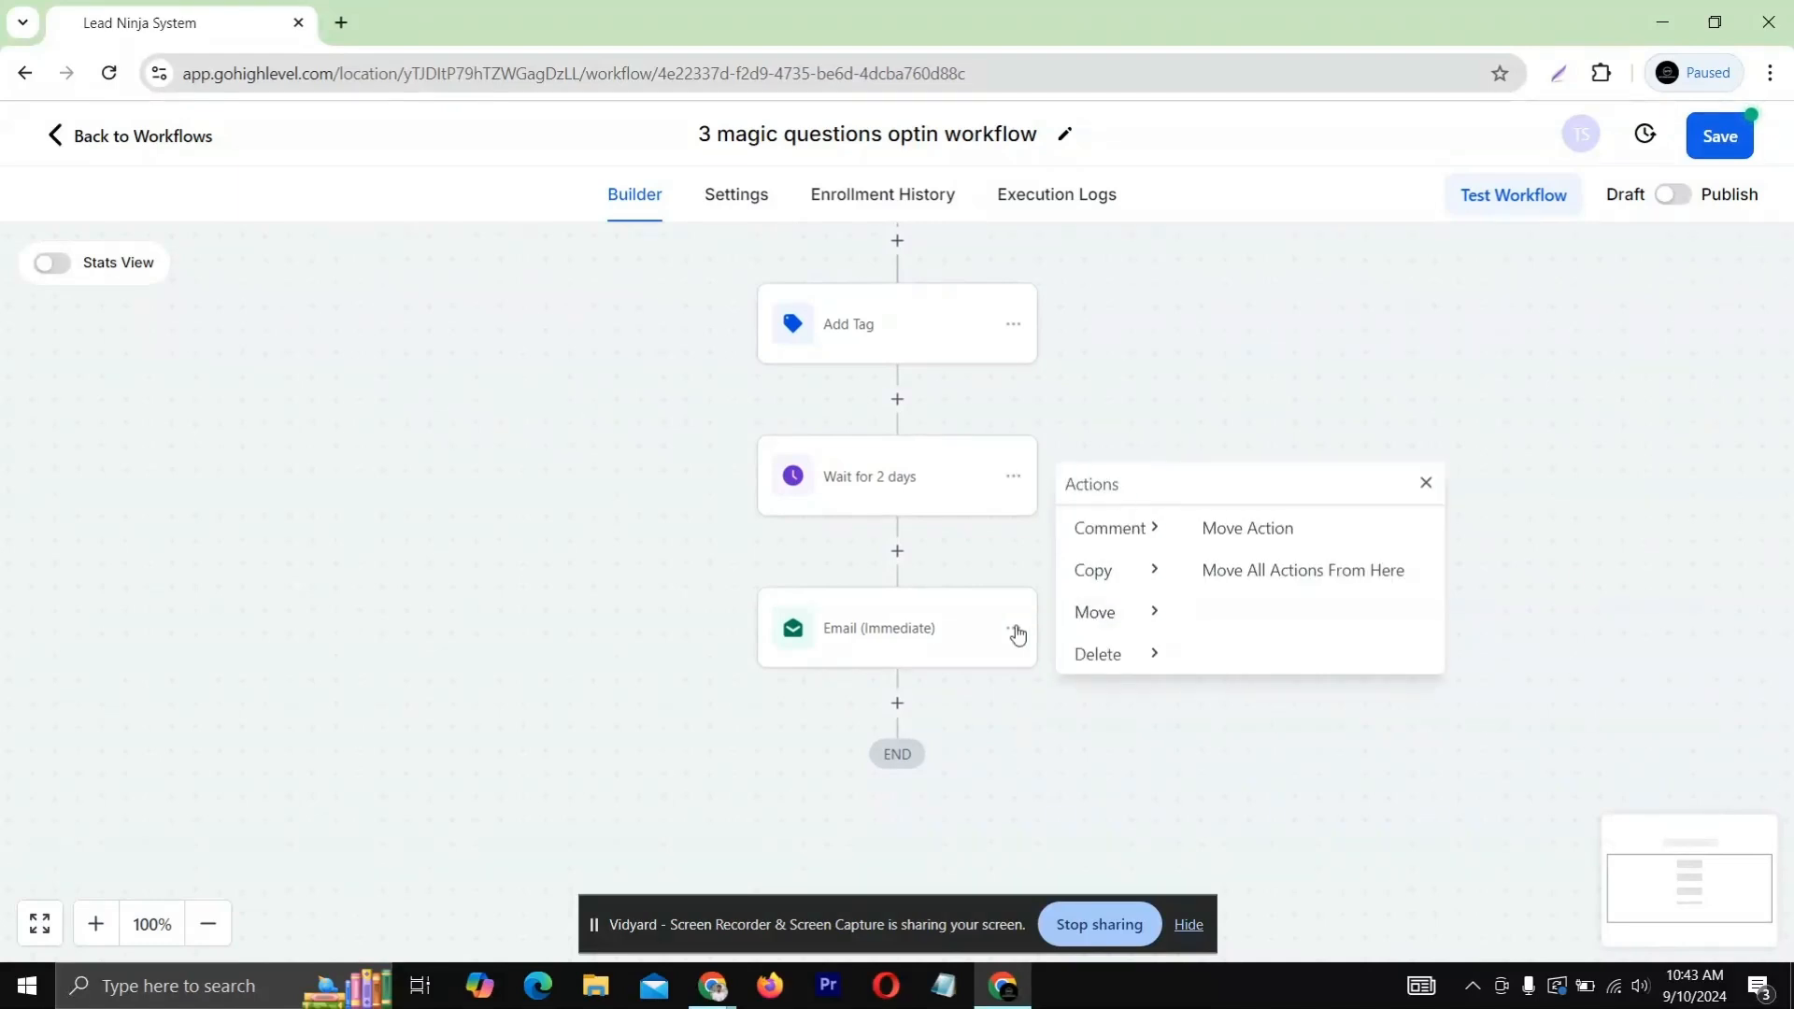
pyautogui.click(1252, 527)
pyautogui.click(898, 700)
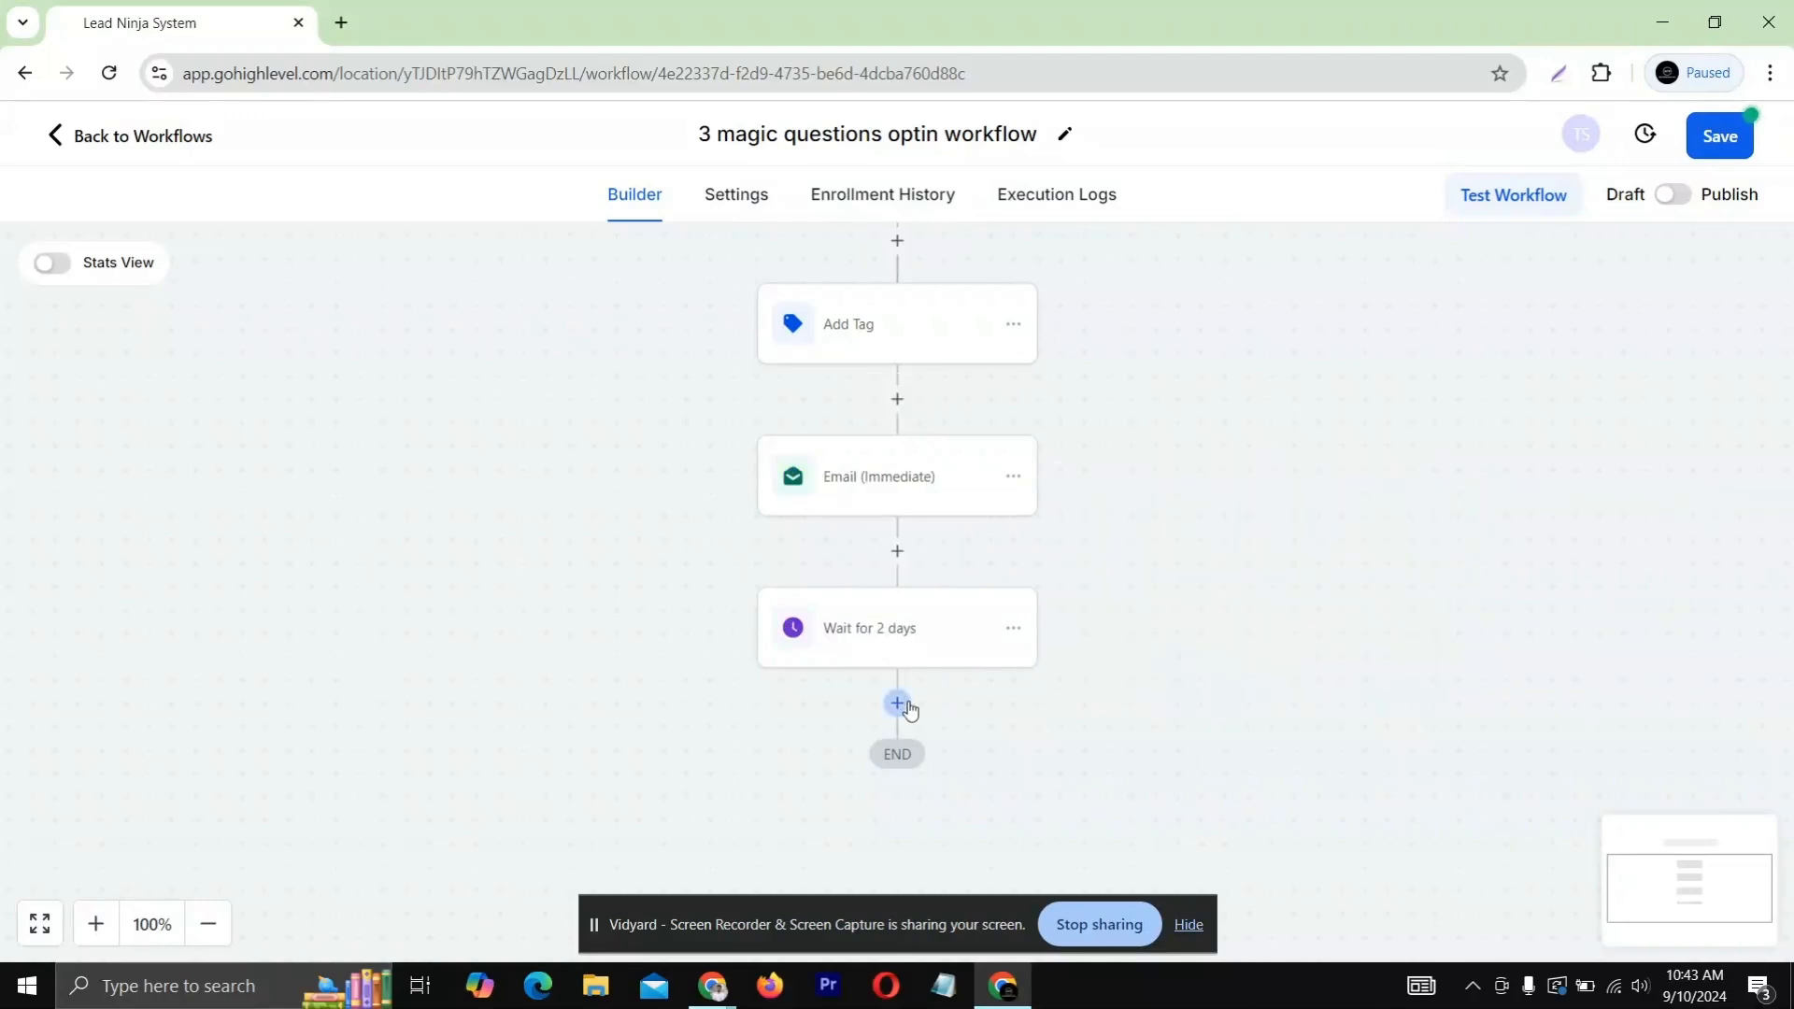
# Switch to the 3 Magic Questions Optin Workflow document and copy Email 2's subject, "How's It Going with the 3 Magic Questions?"
pyautogui.scroll(2, 659, 558)
pyautogui.scroll(-3, 658, 558)
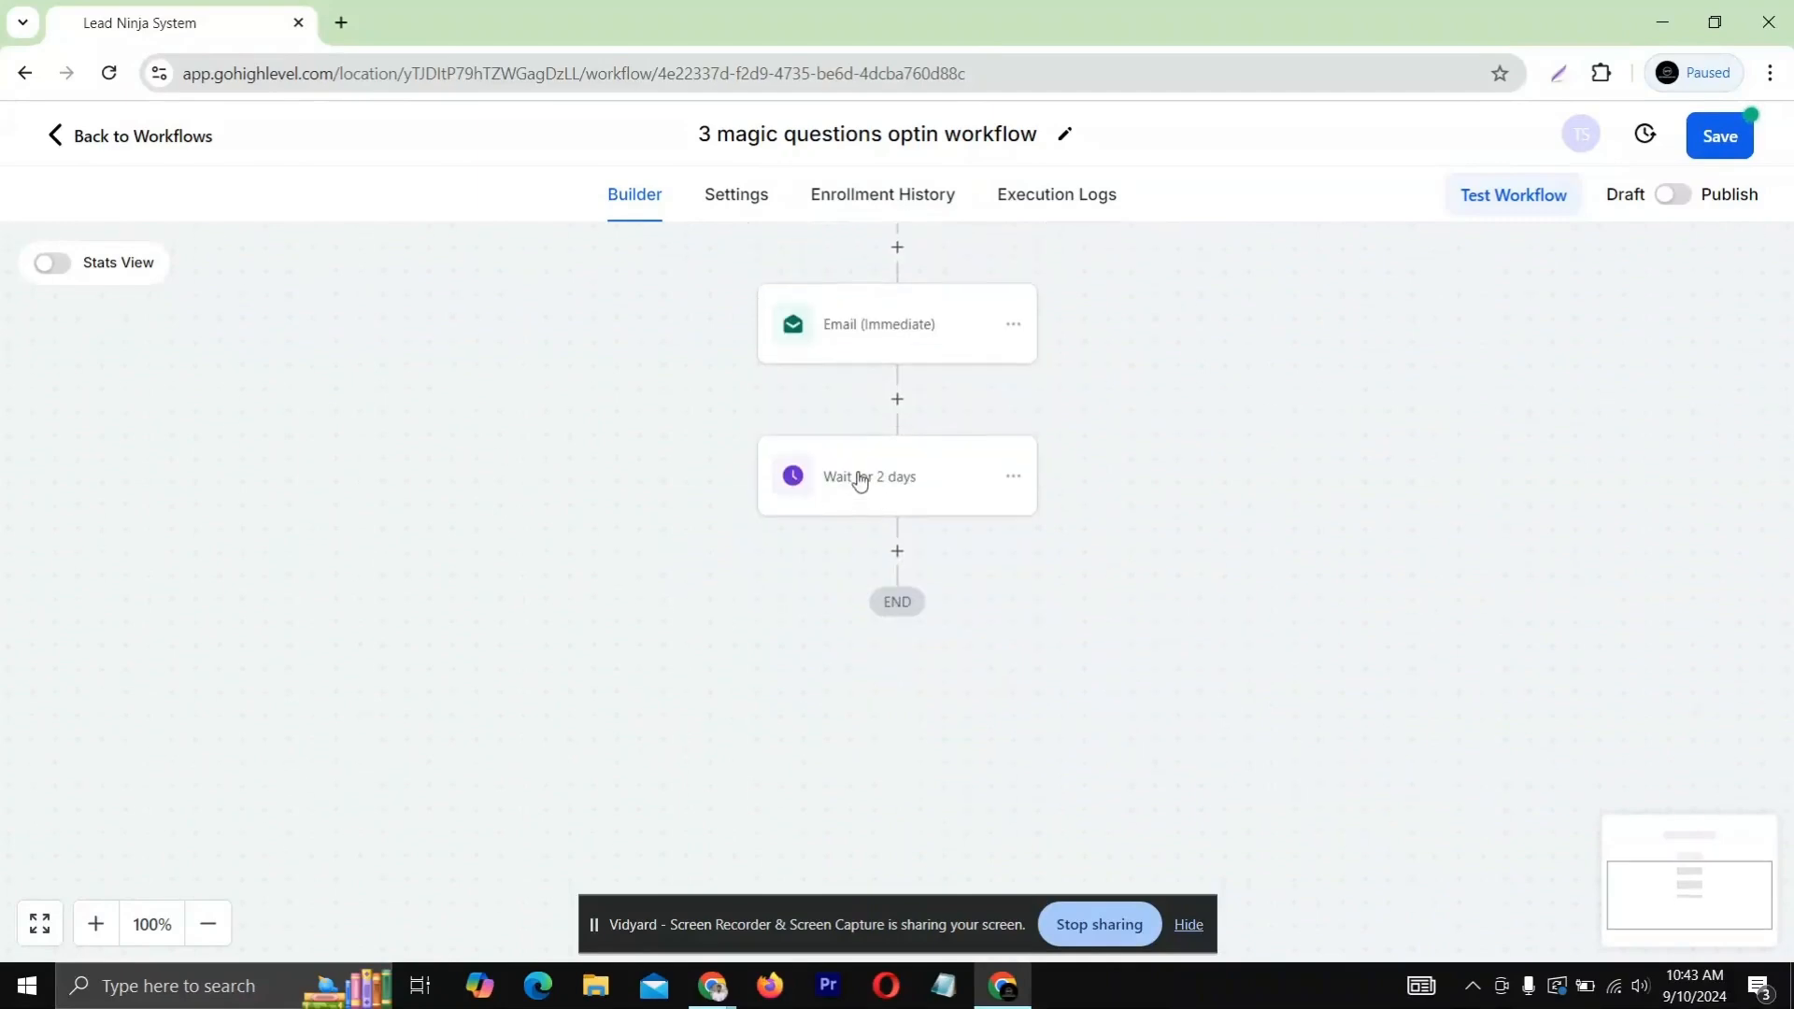
pyautogui.moveTo(707, 998)
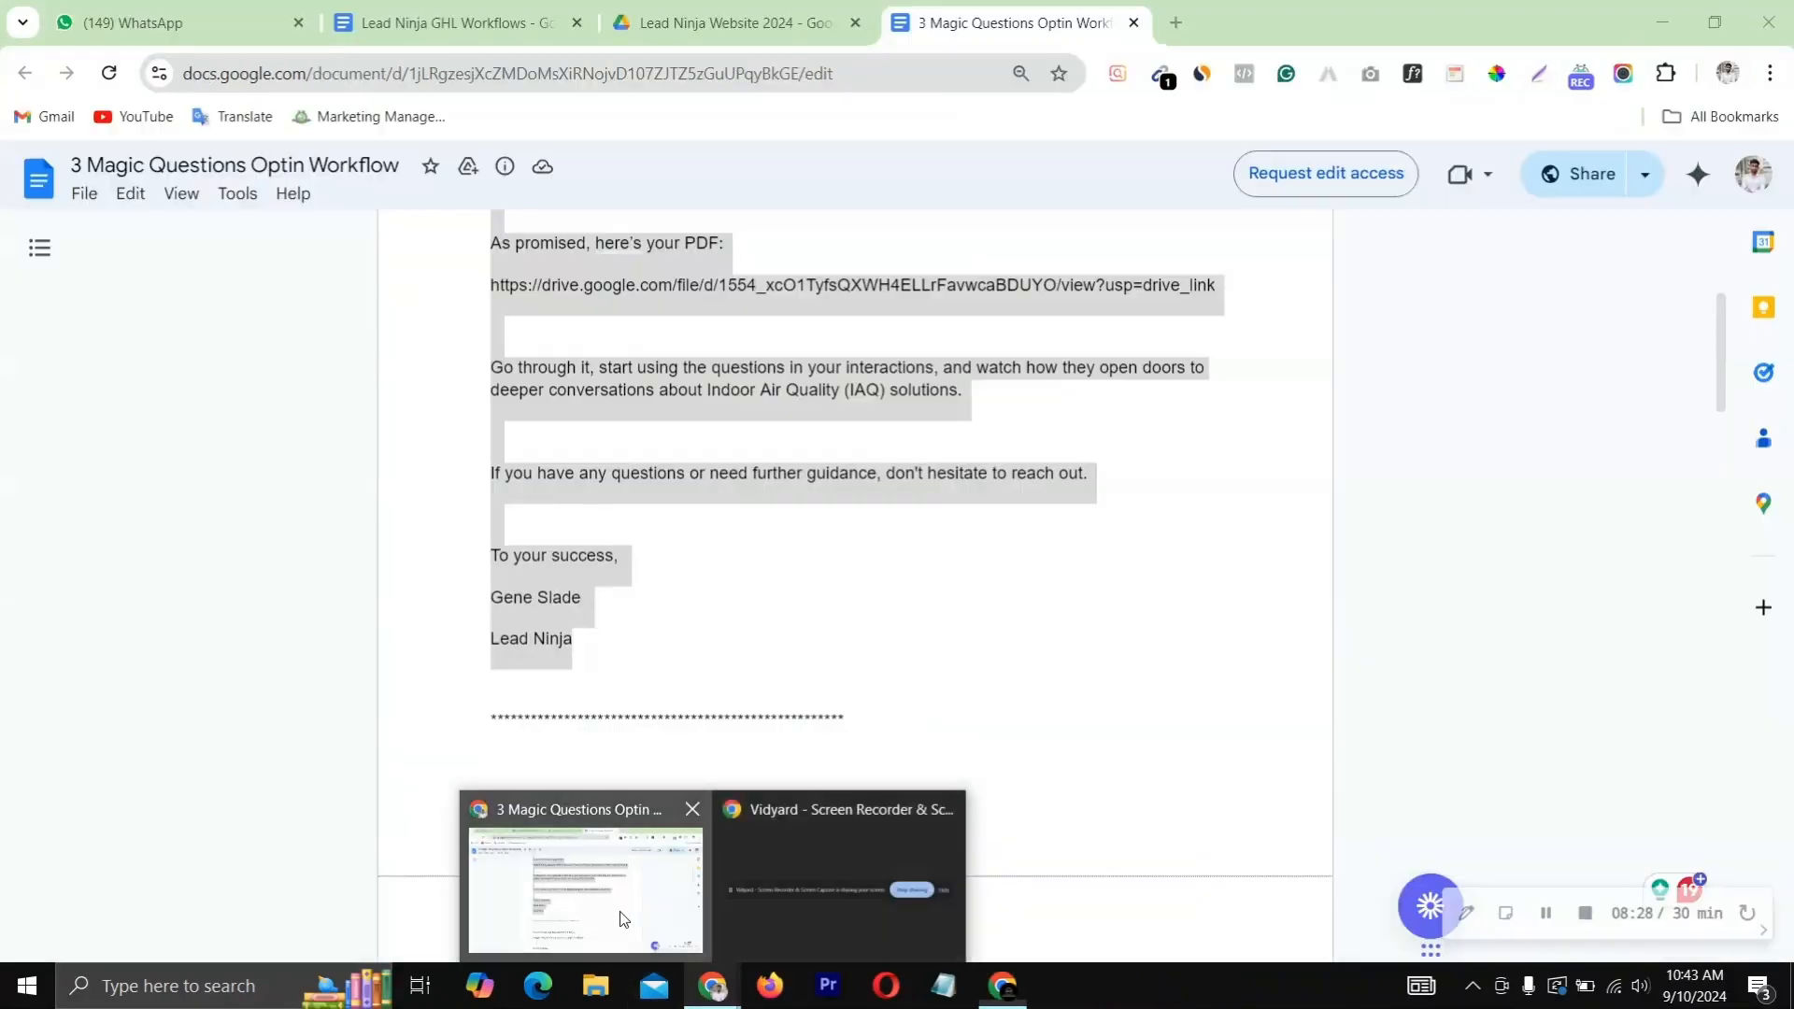
pyautogui.click(585, 888)
pyautogui.click(617, 416)
pyautogui.scroll(-1, 616, 422)
pyautogui.scroll(-2, 617, 423)
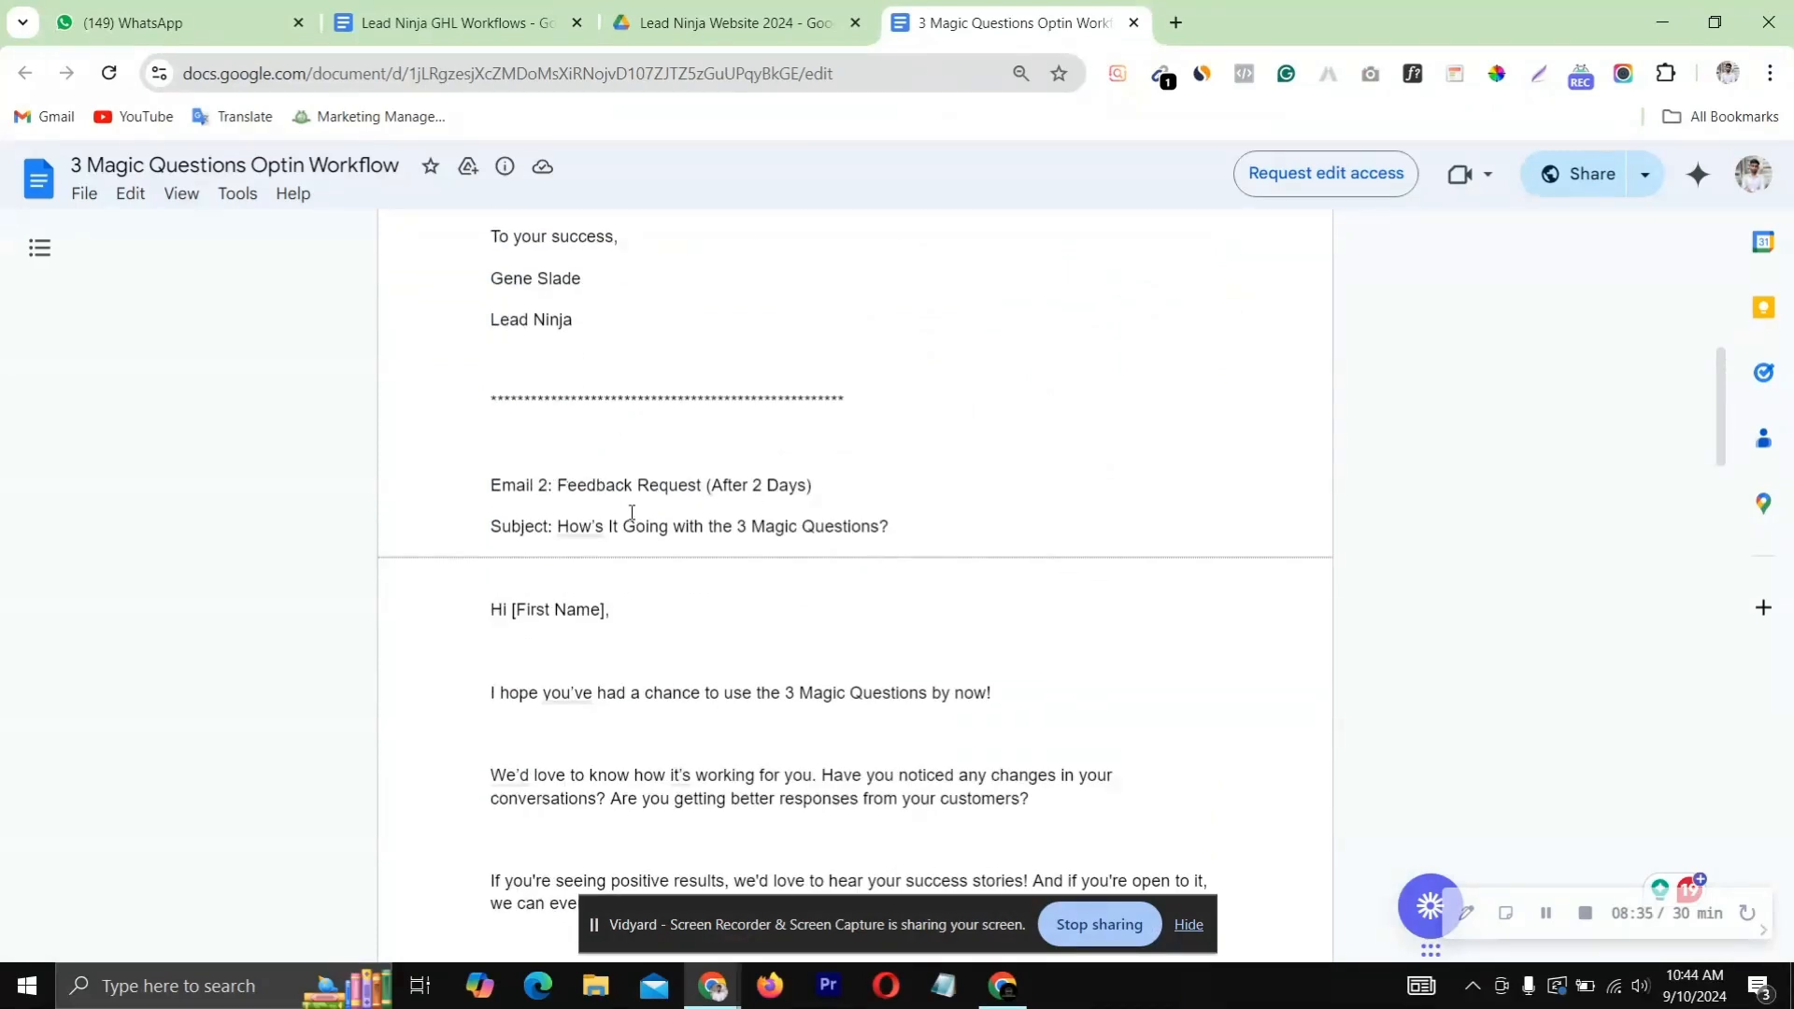
pyautogui.moveTo(564, 529)
pyautogui.moveTo(559, 529); pyautogui.dragTo(893, 530)
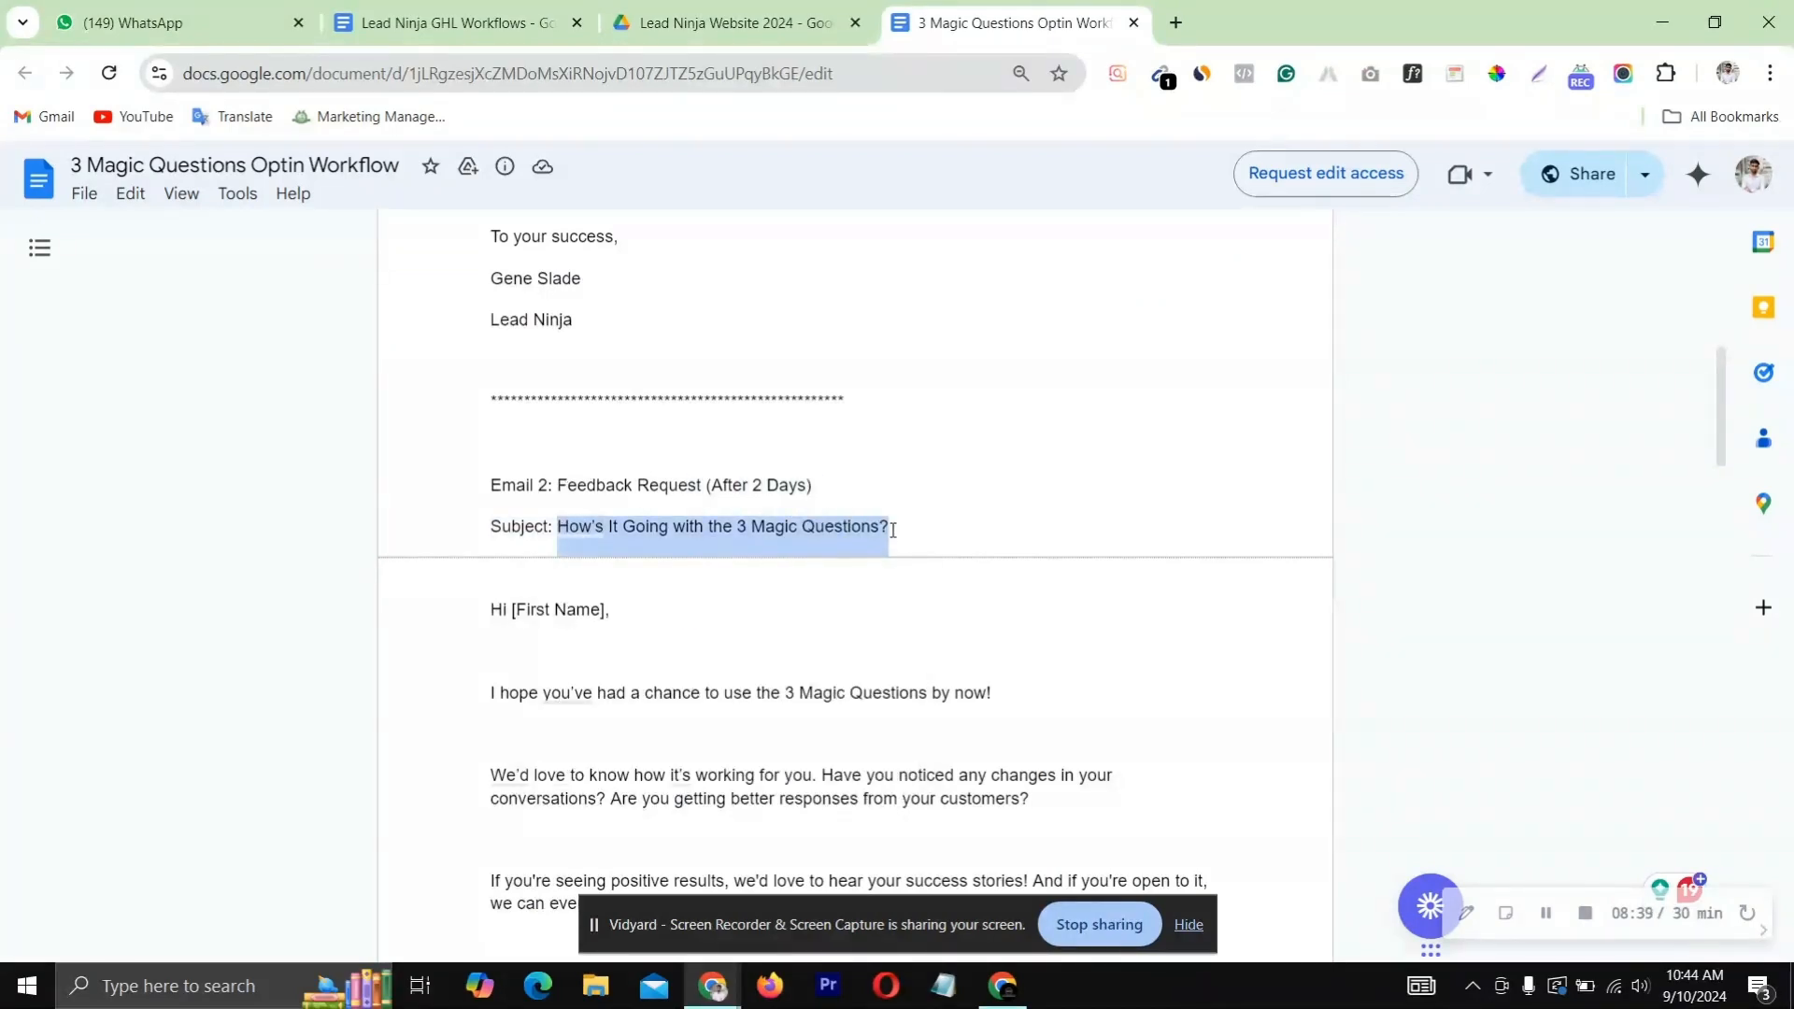
# Return to the GoHighLevel workflow and add a Send Email action after the two-day wait
pyautogui.click(1003, 985)
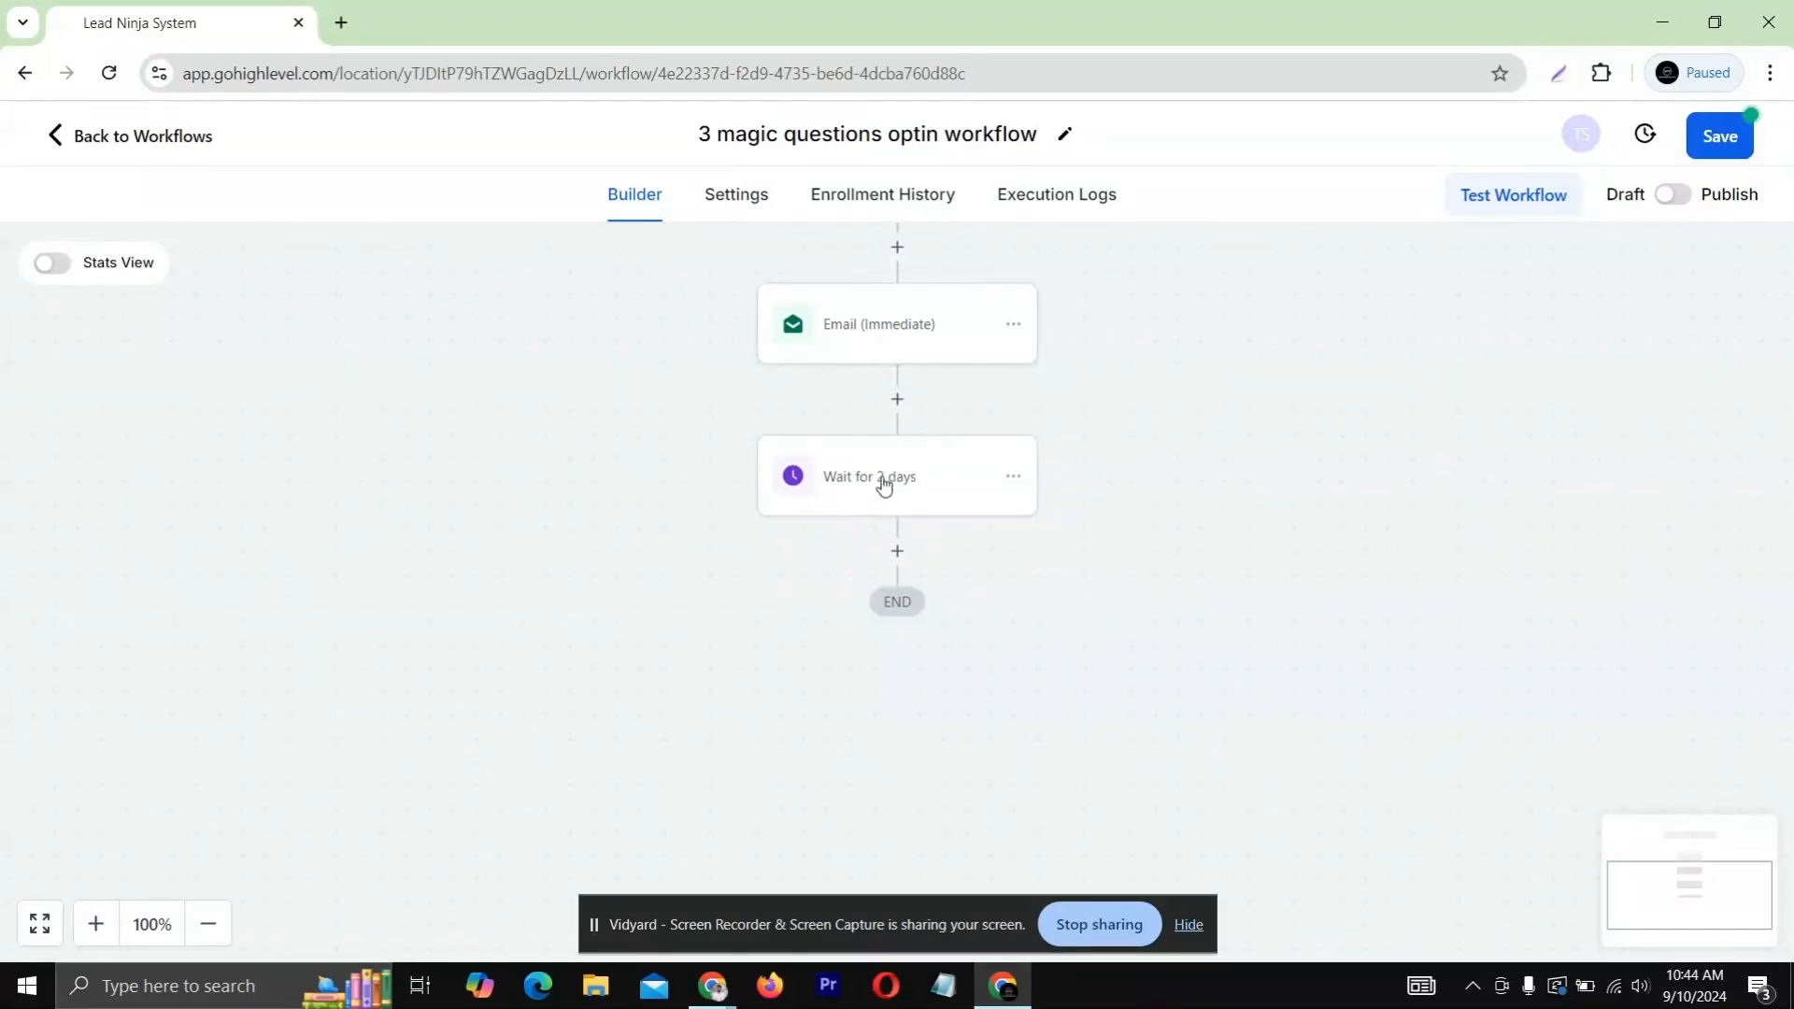
pyautogui.click(897, 551)
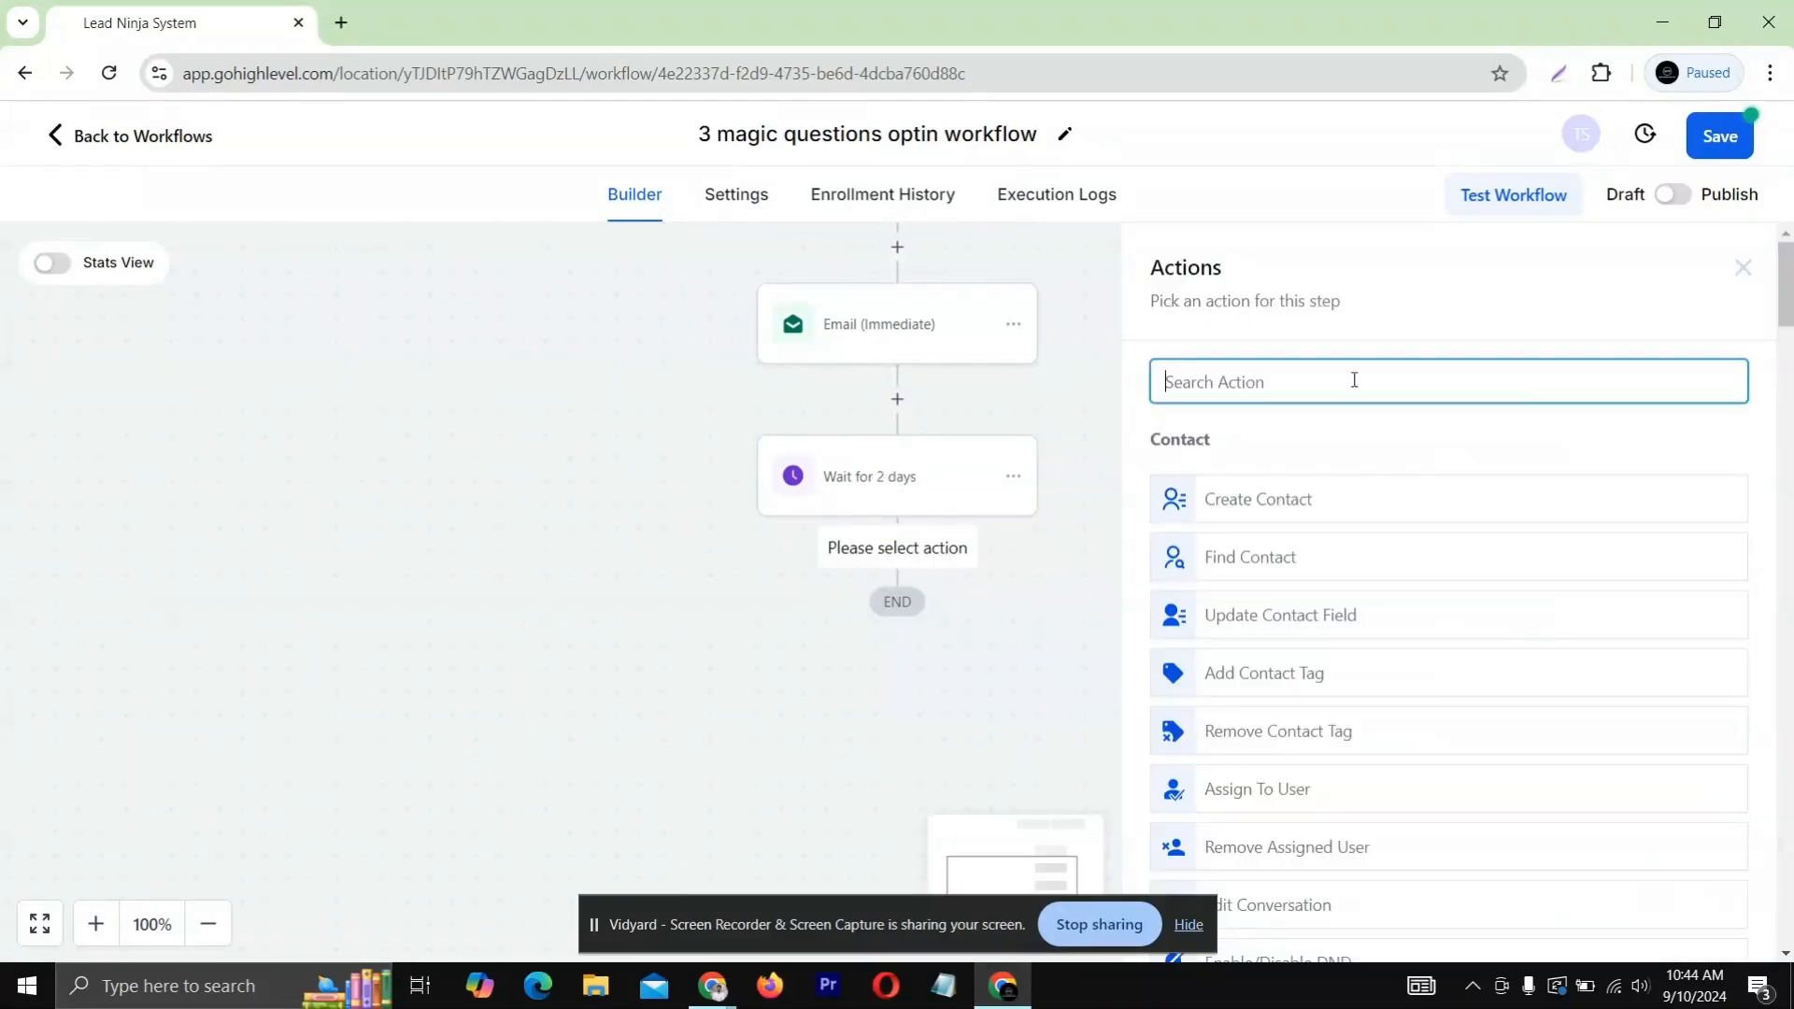
pyautogui.write('send')
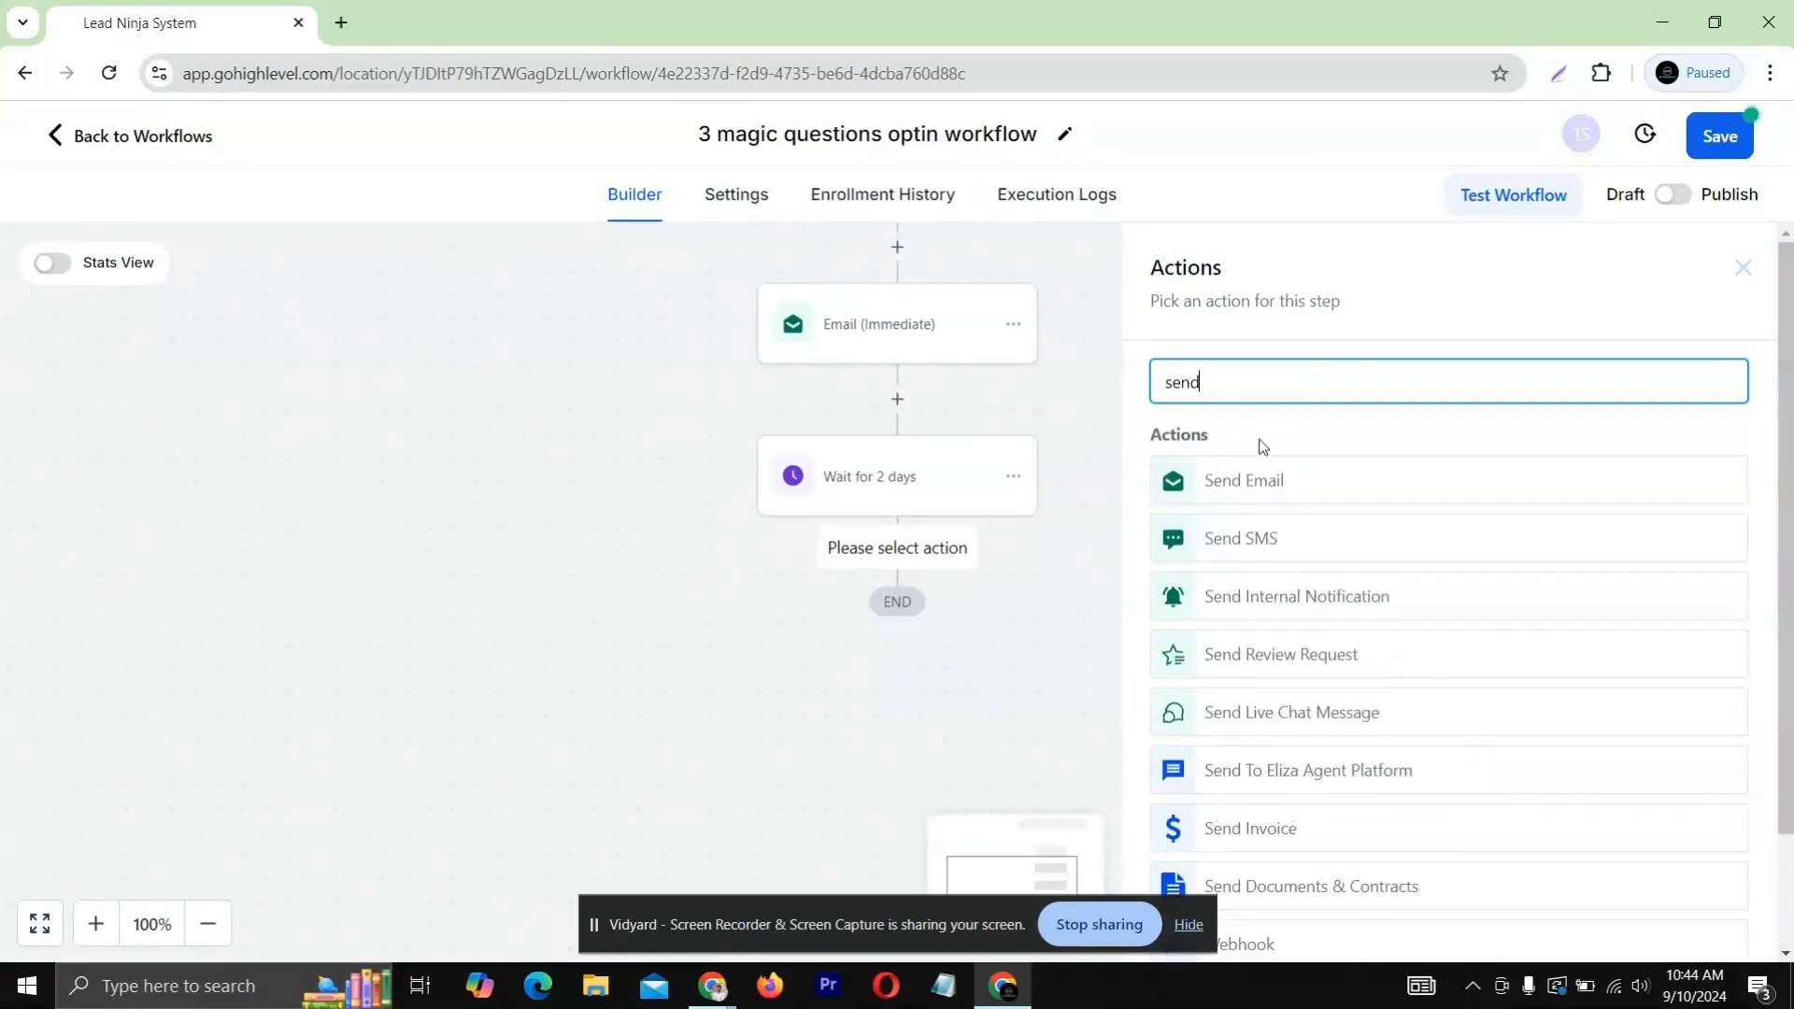
pyautogui.click(1247, 480)
# Paste the Email 2 feedback request body into the new email action's message
pyautogui.scroll(-10, 1186, 623)
pyautogui.click(1186, 623)
pyautogui.hotkey('ctrl', 'v')
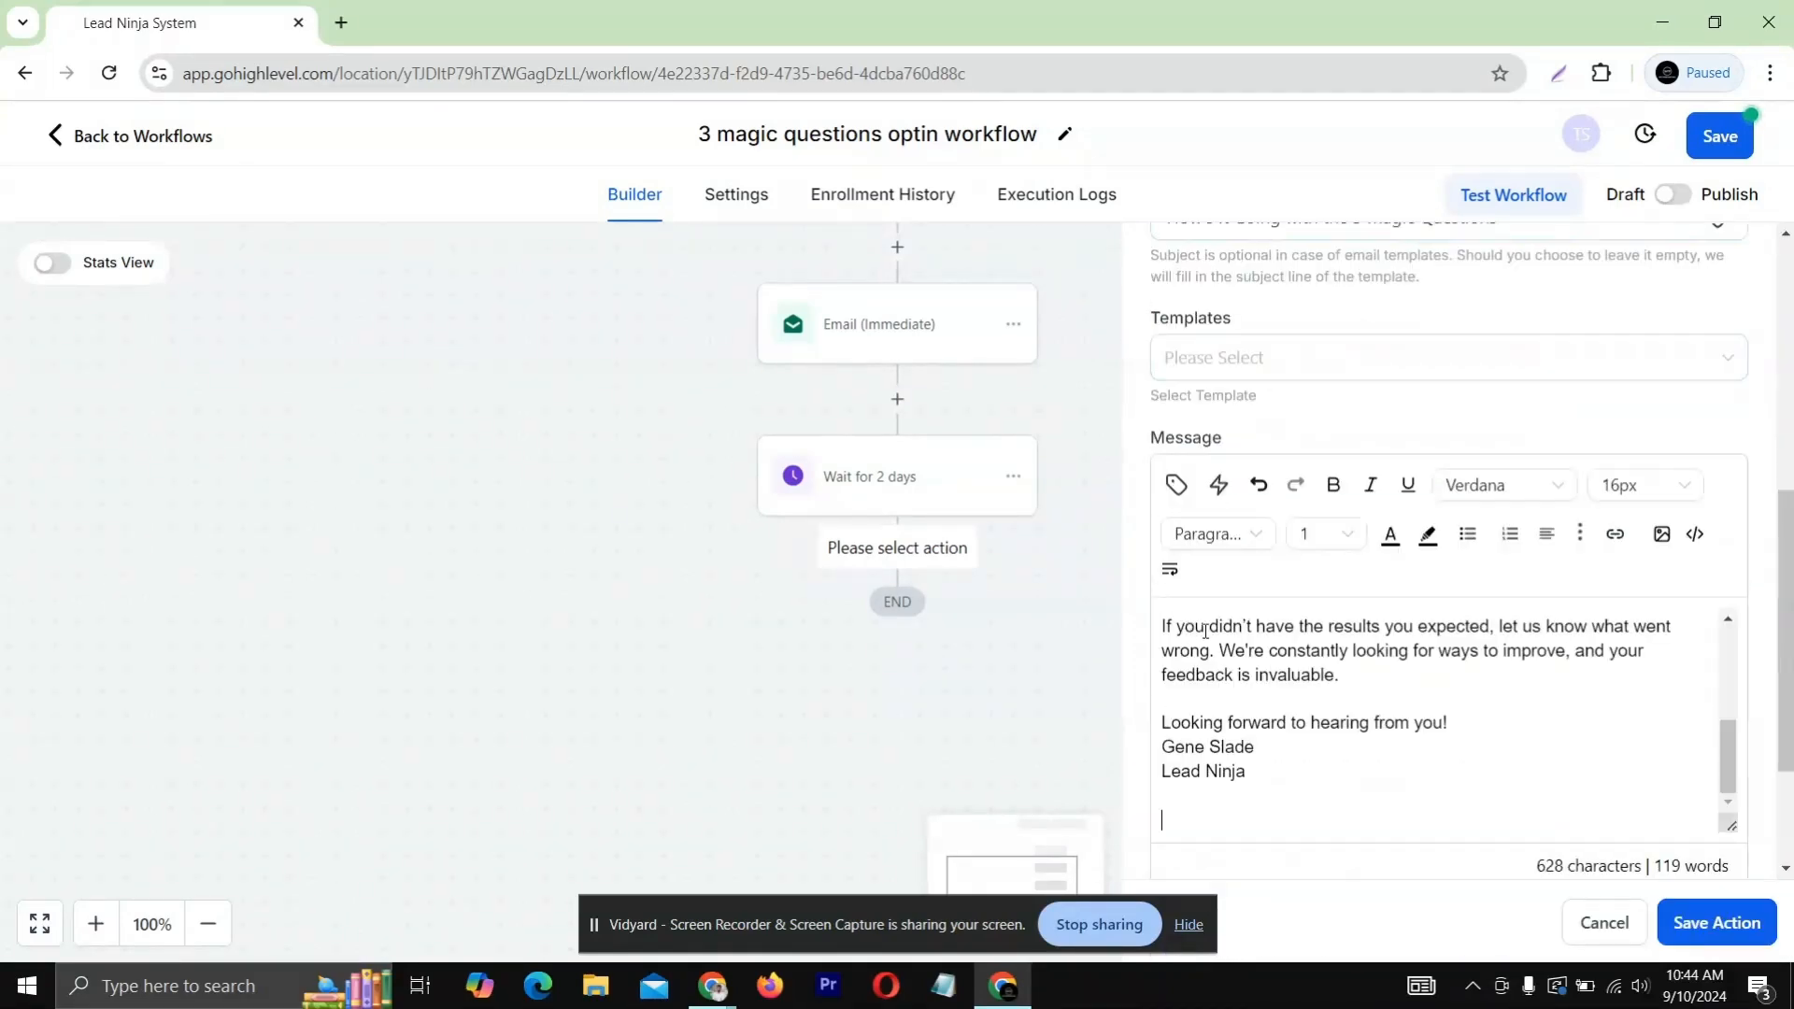
# Replace the [First Name] placeholder in the Email 2 greeting with the contact's First Name custom value
pyautogui.moveTo(1281, 621); pyautogui.dragTo(1188, 625)
pyautogui.press('BackSpace')
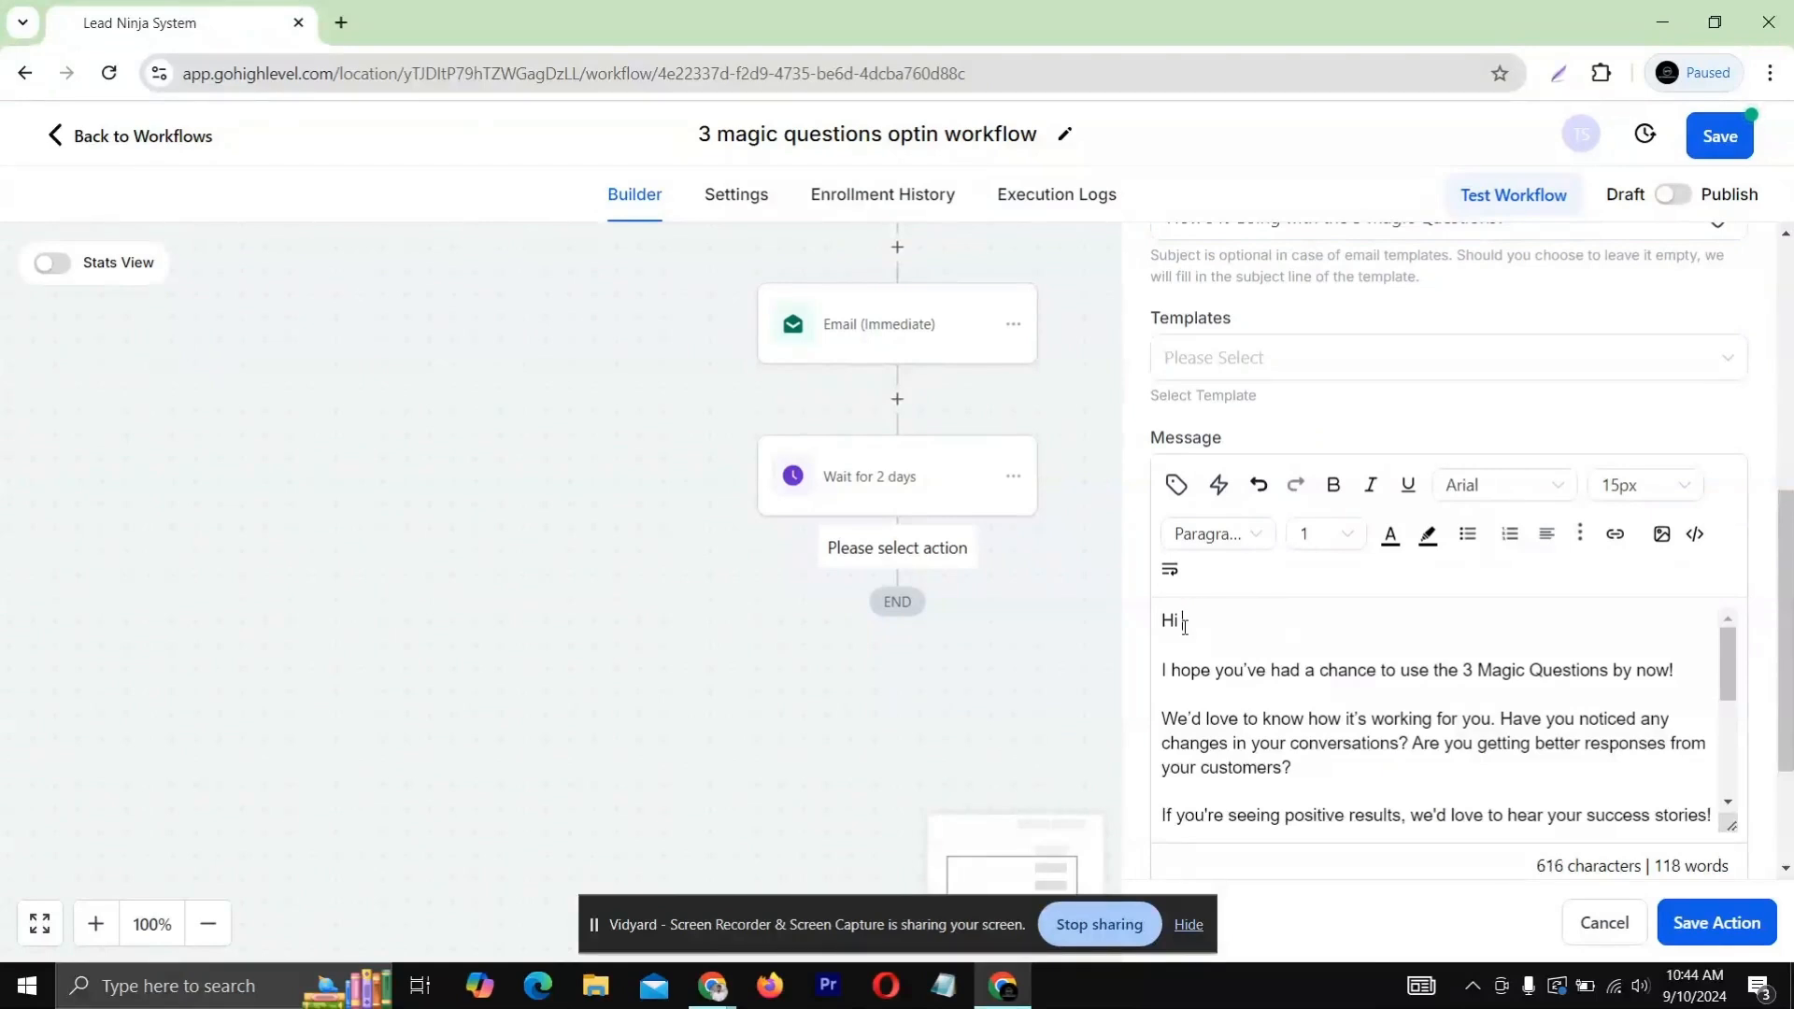
pyautogui.click(1179, 489)
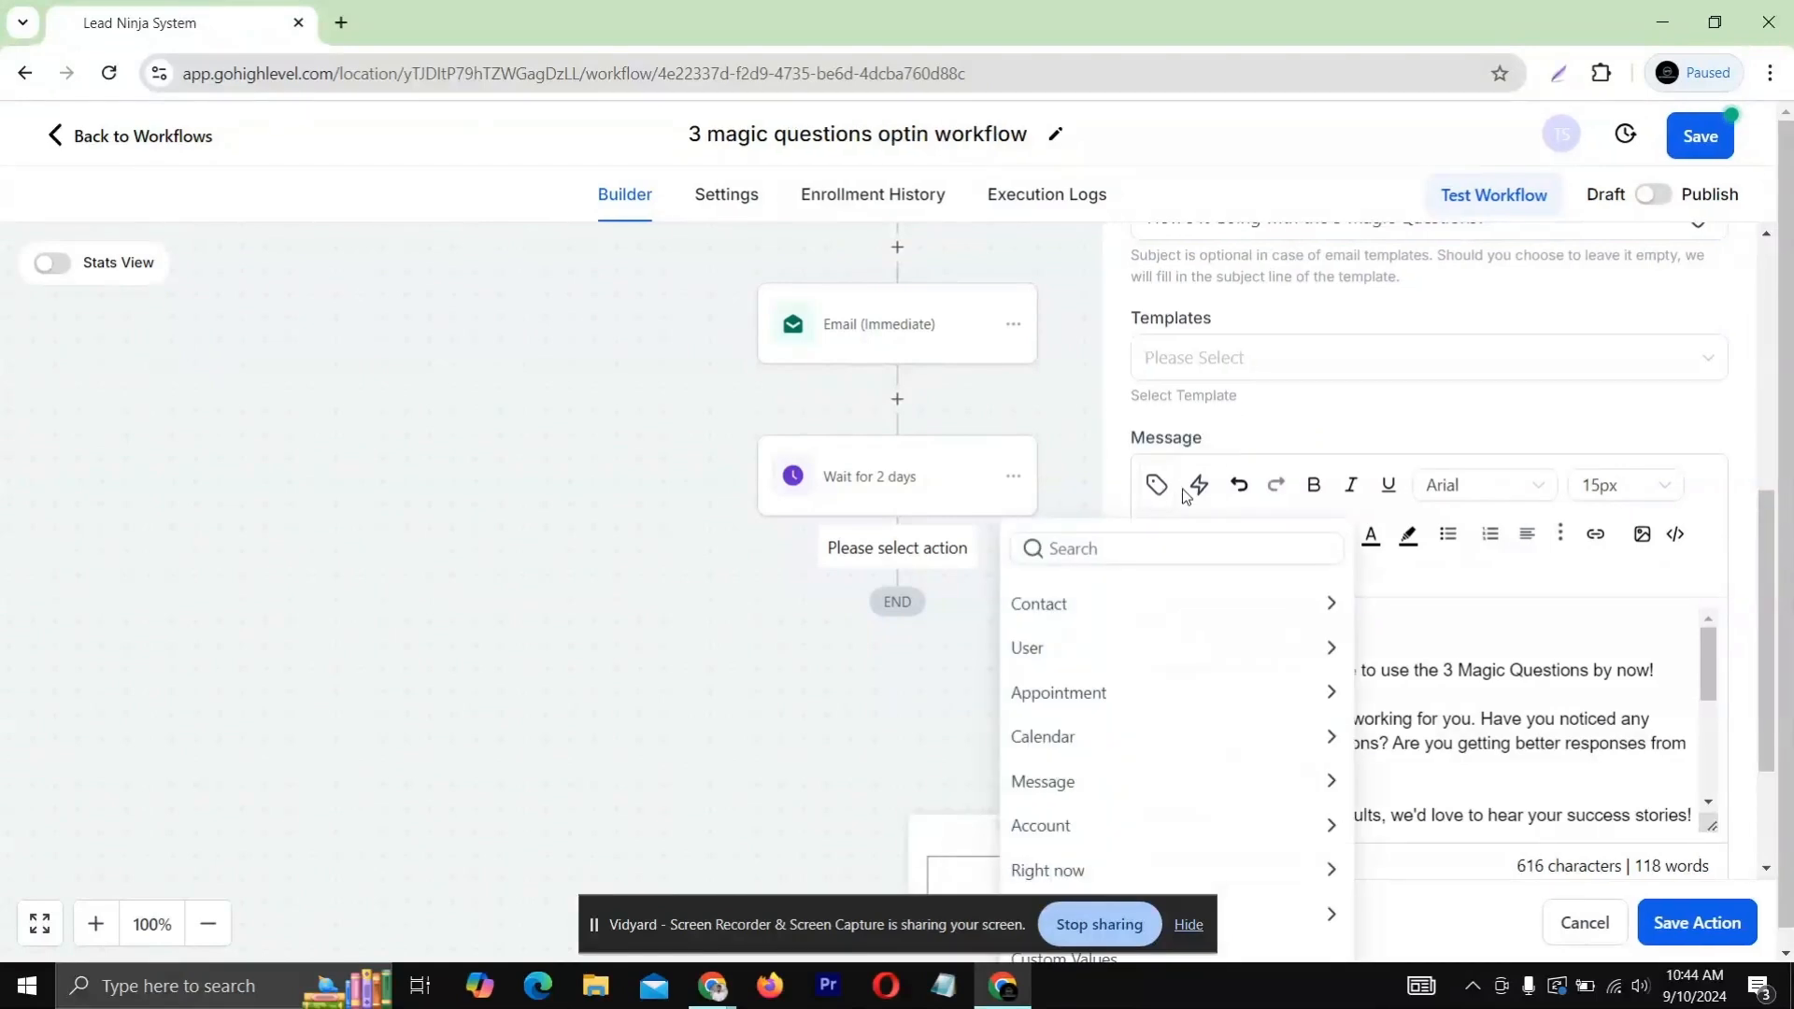
pyautogui.click(1058, 608)
pyautogui.click(1029, 685)
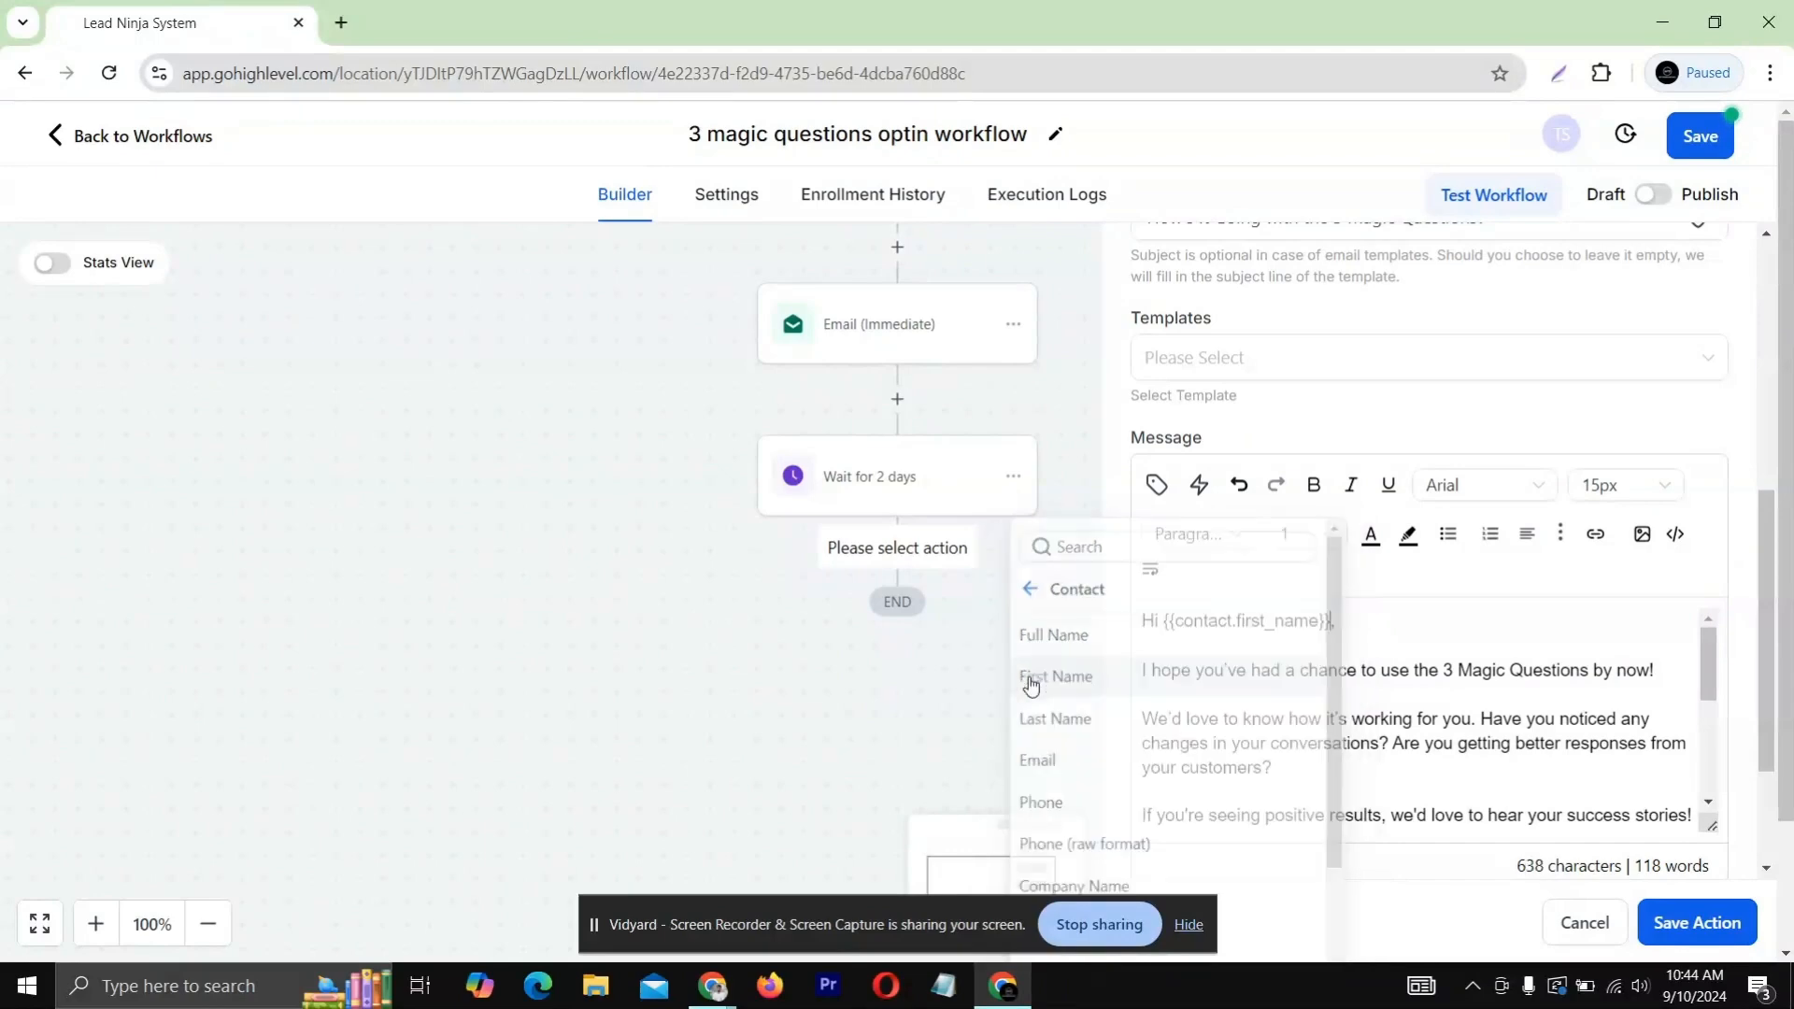
pyautogui.scroll(-1, 1195, 676)
pyautogui.scroll(1, 1202, 761)
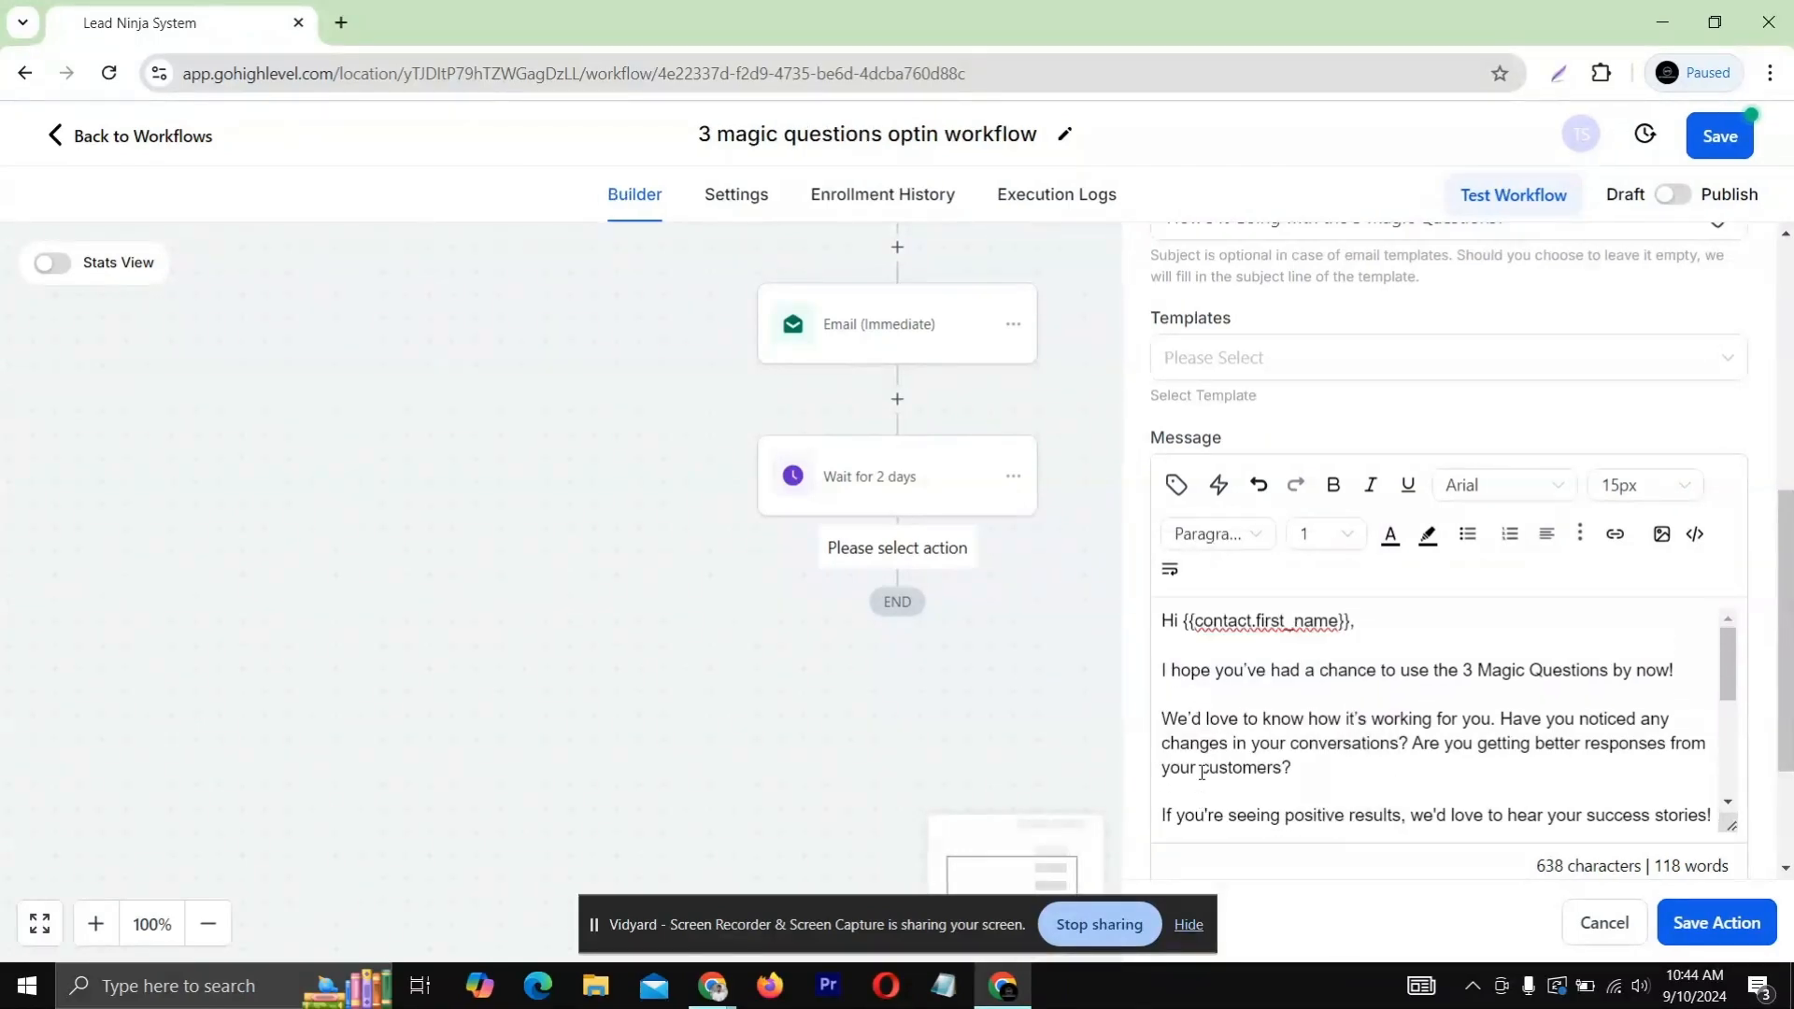
# Review the rest of the Email 2 message body and save the email action after the two-day wait
pyautogui.scroll(-2, 1136, 702)
pyautogui.scroll(-1, 1246, 551)
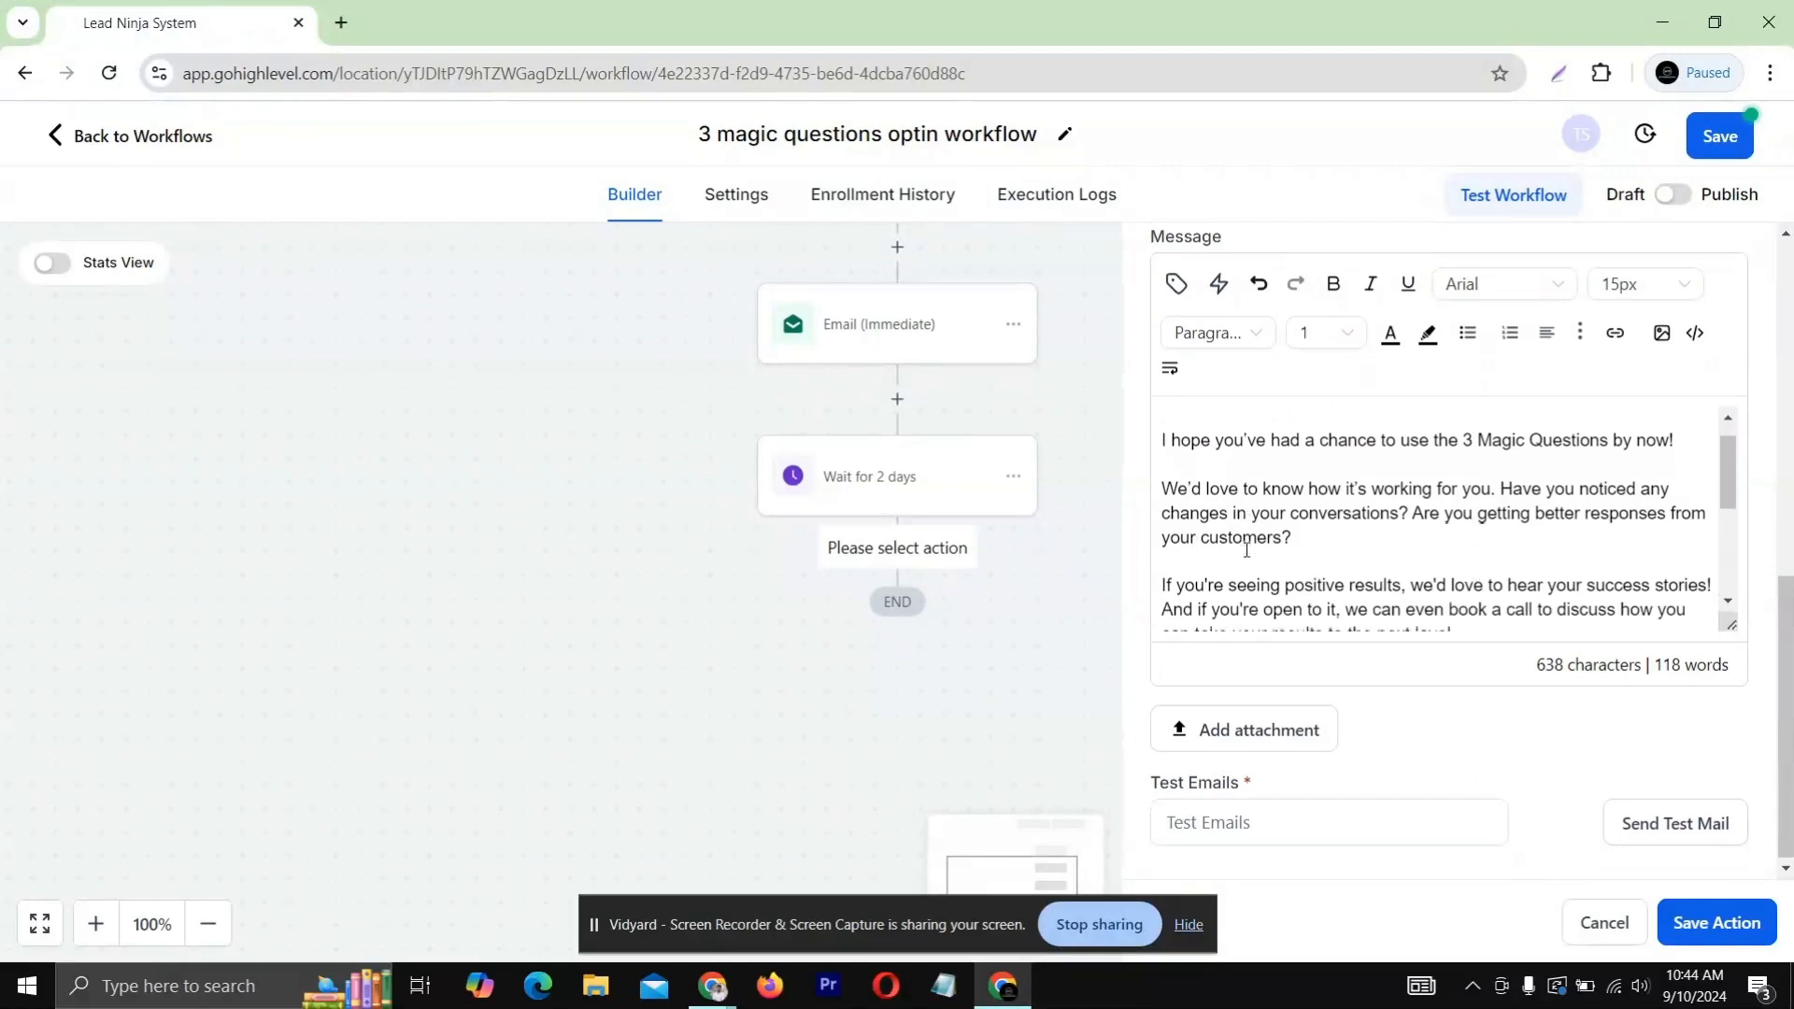
pyautogui.scroll(-2, 1247, 550)
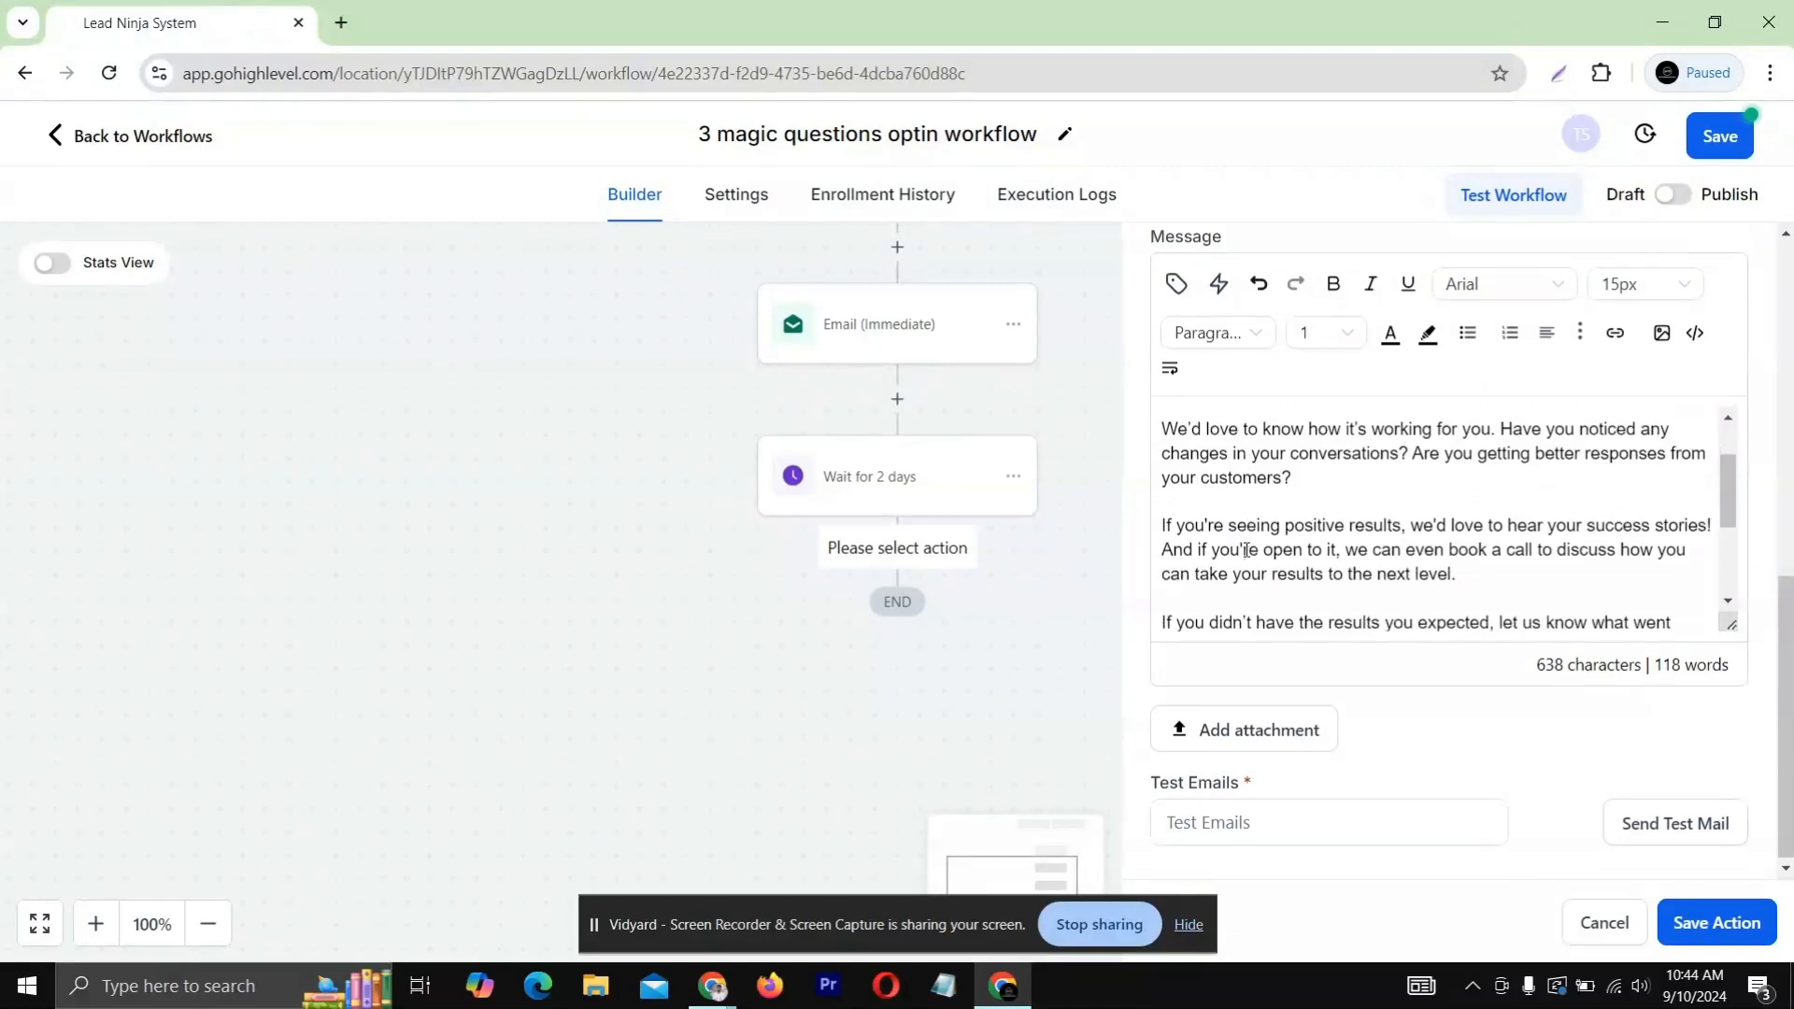
pyautogui.scroll(-2, 1247, 551)
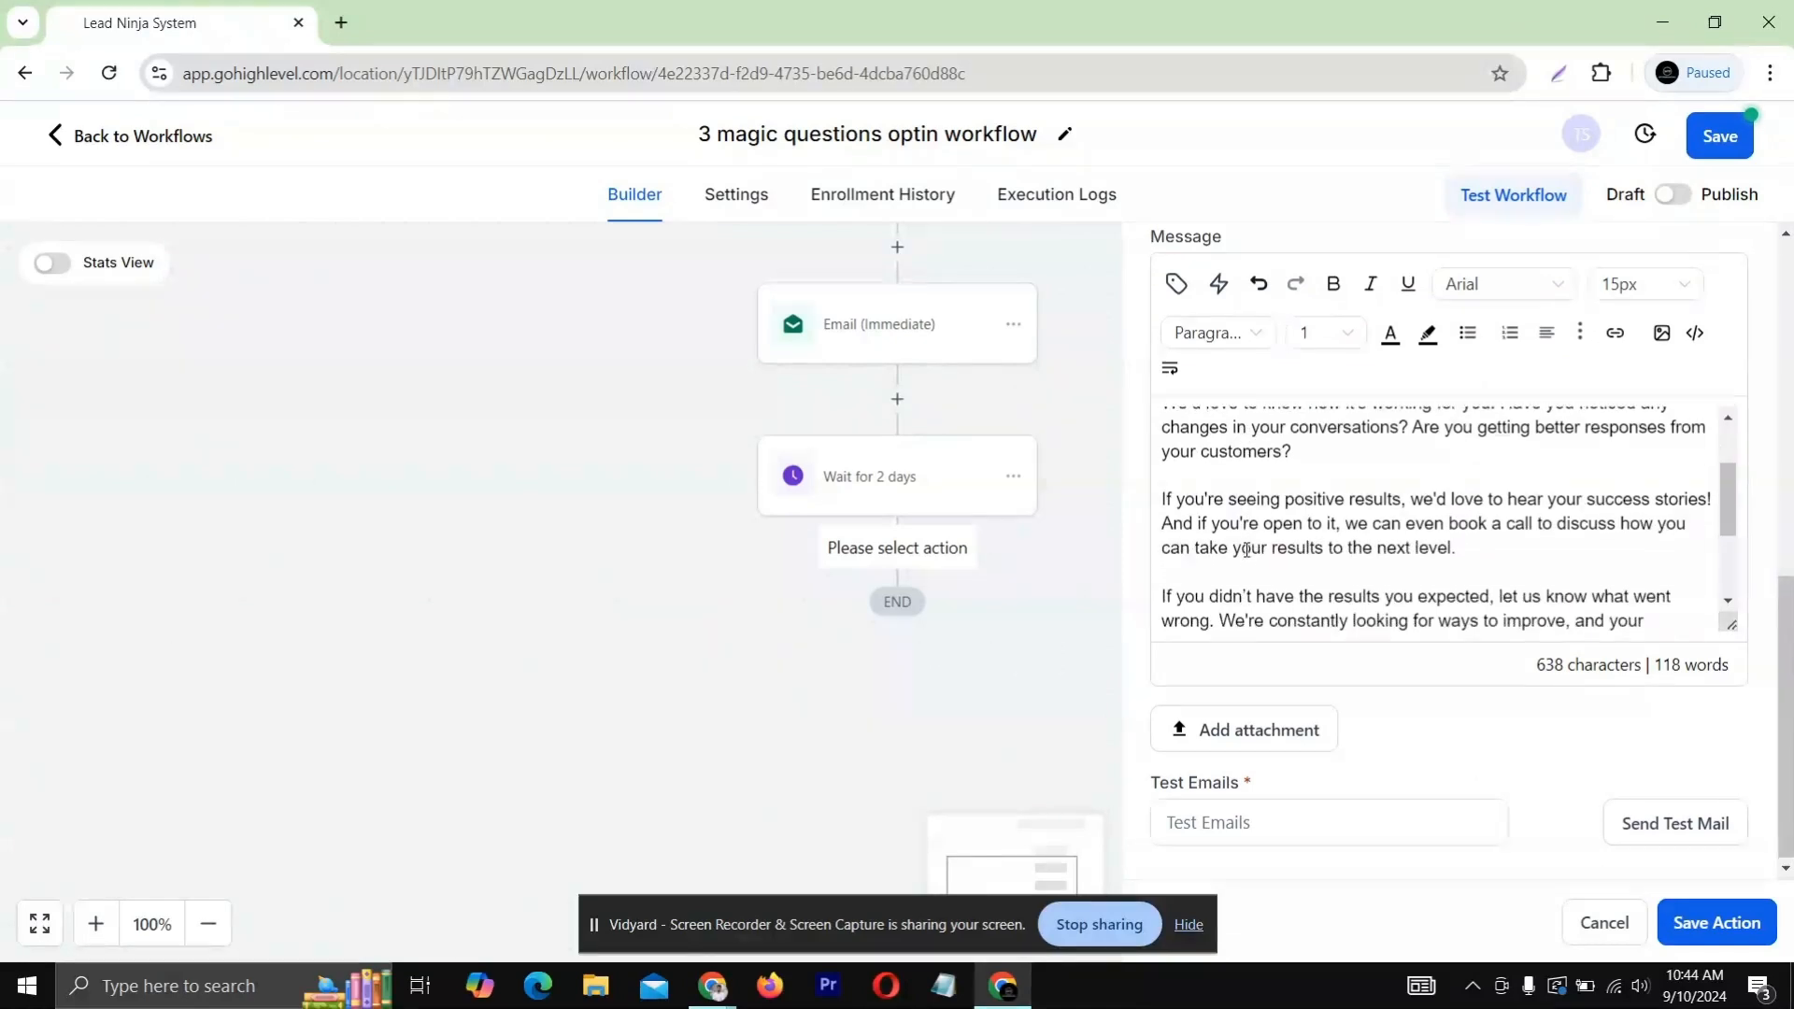
pyautogui.scroll(-1, 1246, 550)
pyautogui.click(1684, 919)
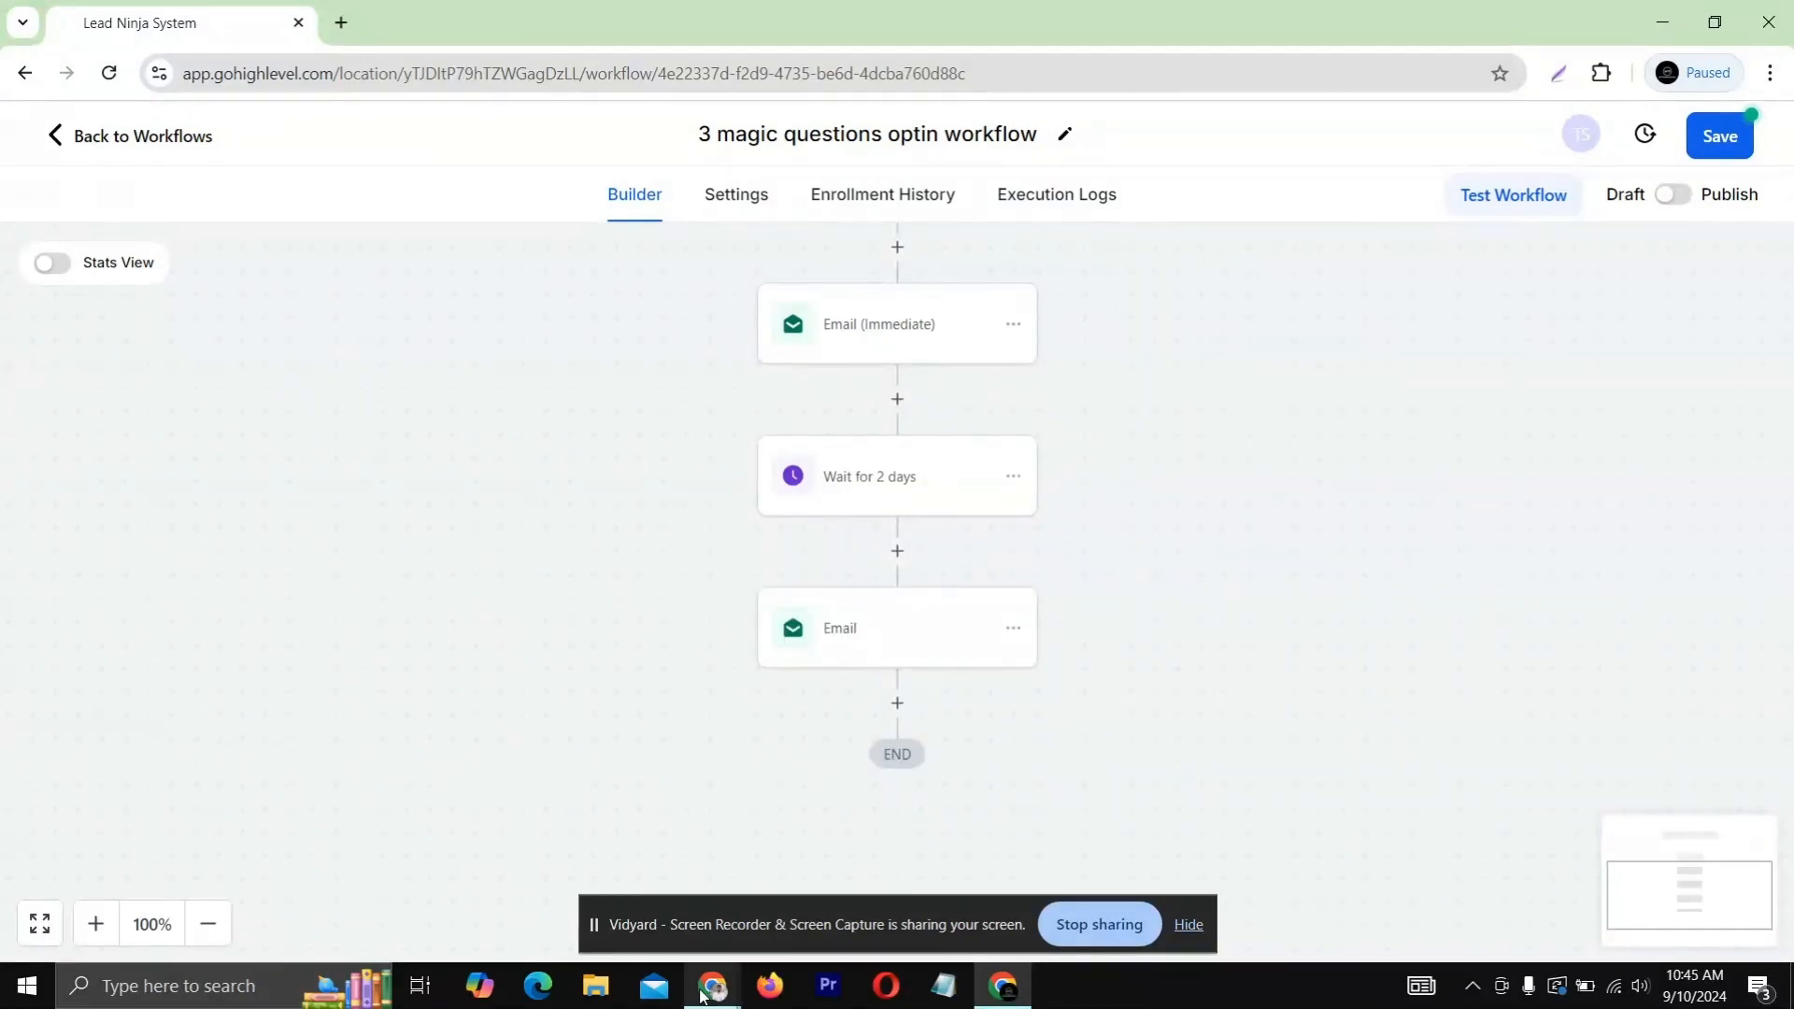
# Switch to the 3 Magic Questions Optin Workflow document and review the Email 3 call-to-action section for positive feedback
pyautogui.moveTo(694, 992)
pyautogui.click(586, 888)
pyautogui.click(606, 542)
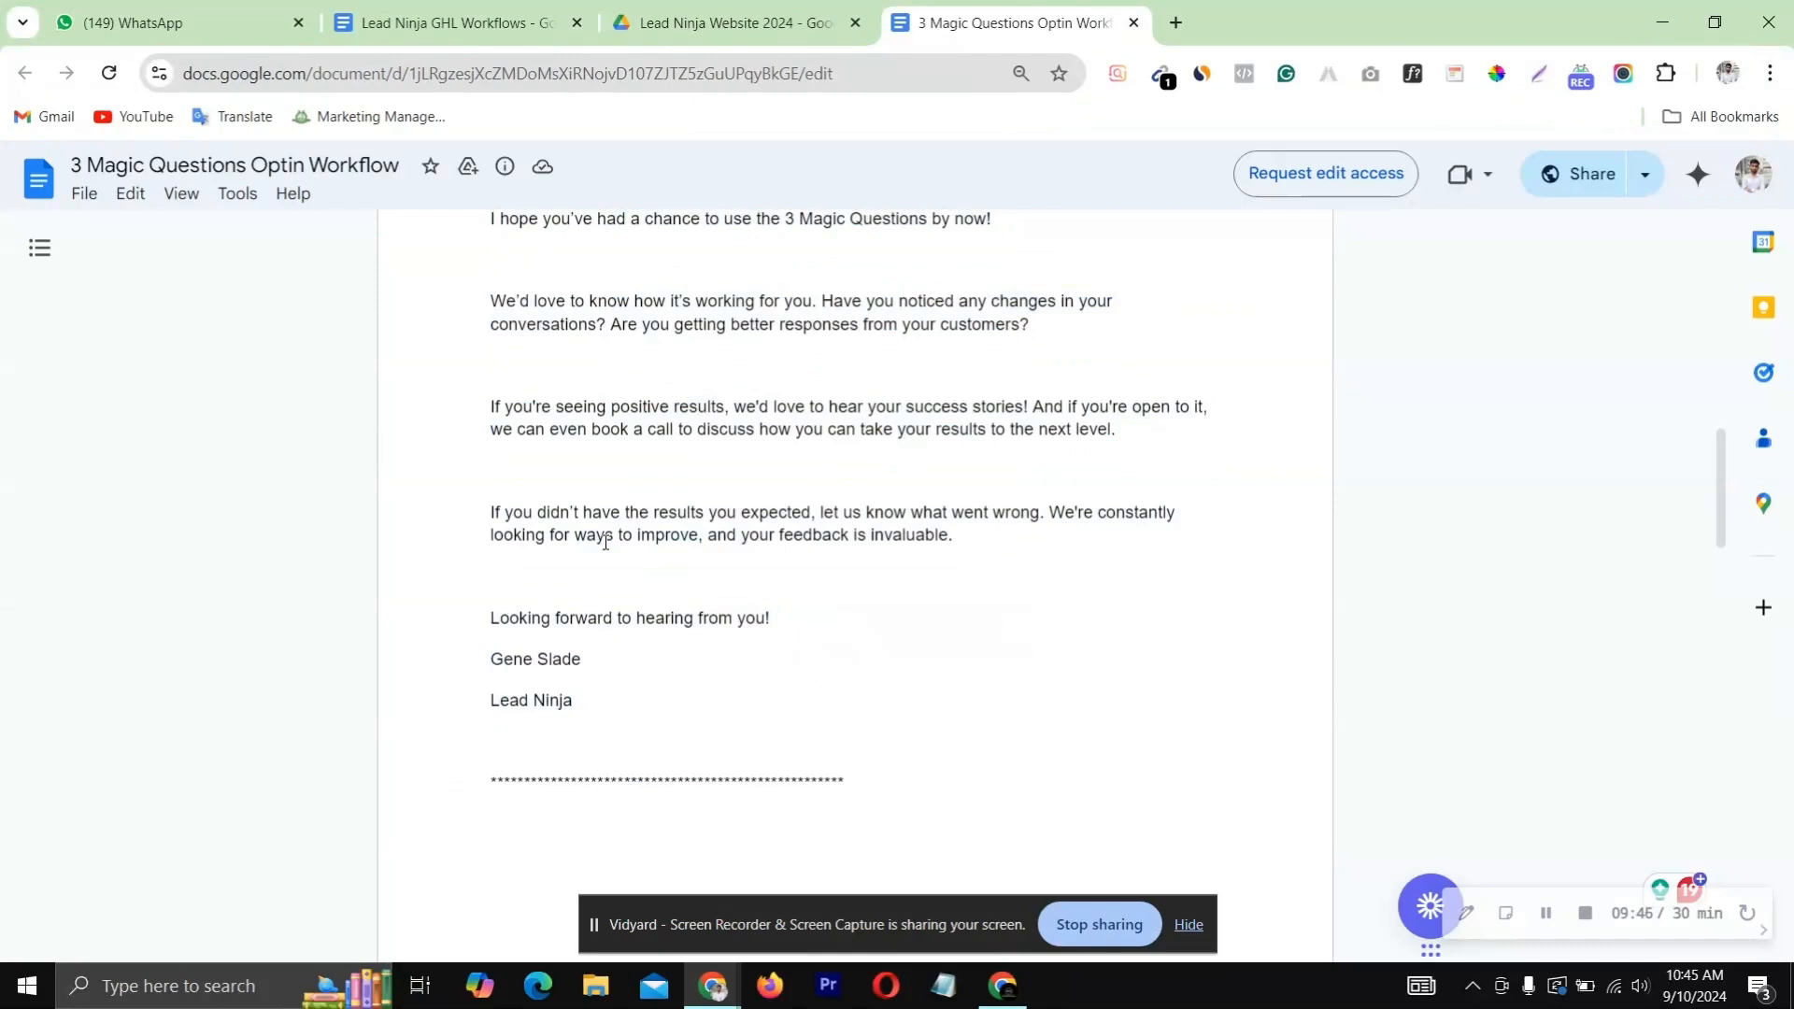
pyautogui.scroll(-3, 605, 542)
pyautogui.scroll(-3, 605, 542)
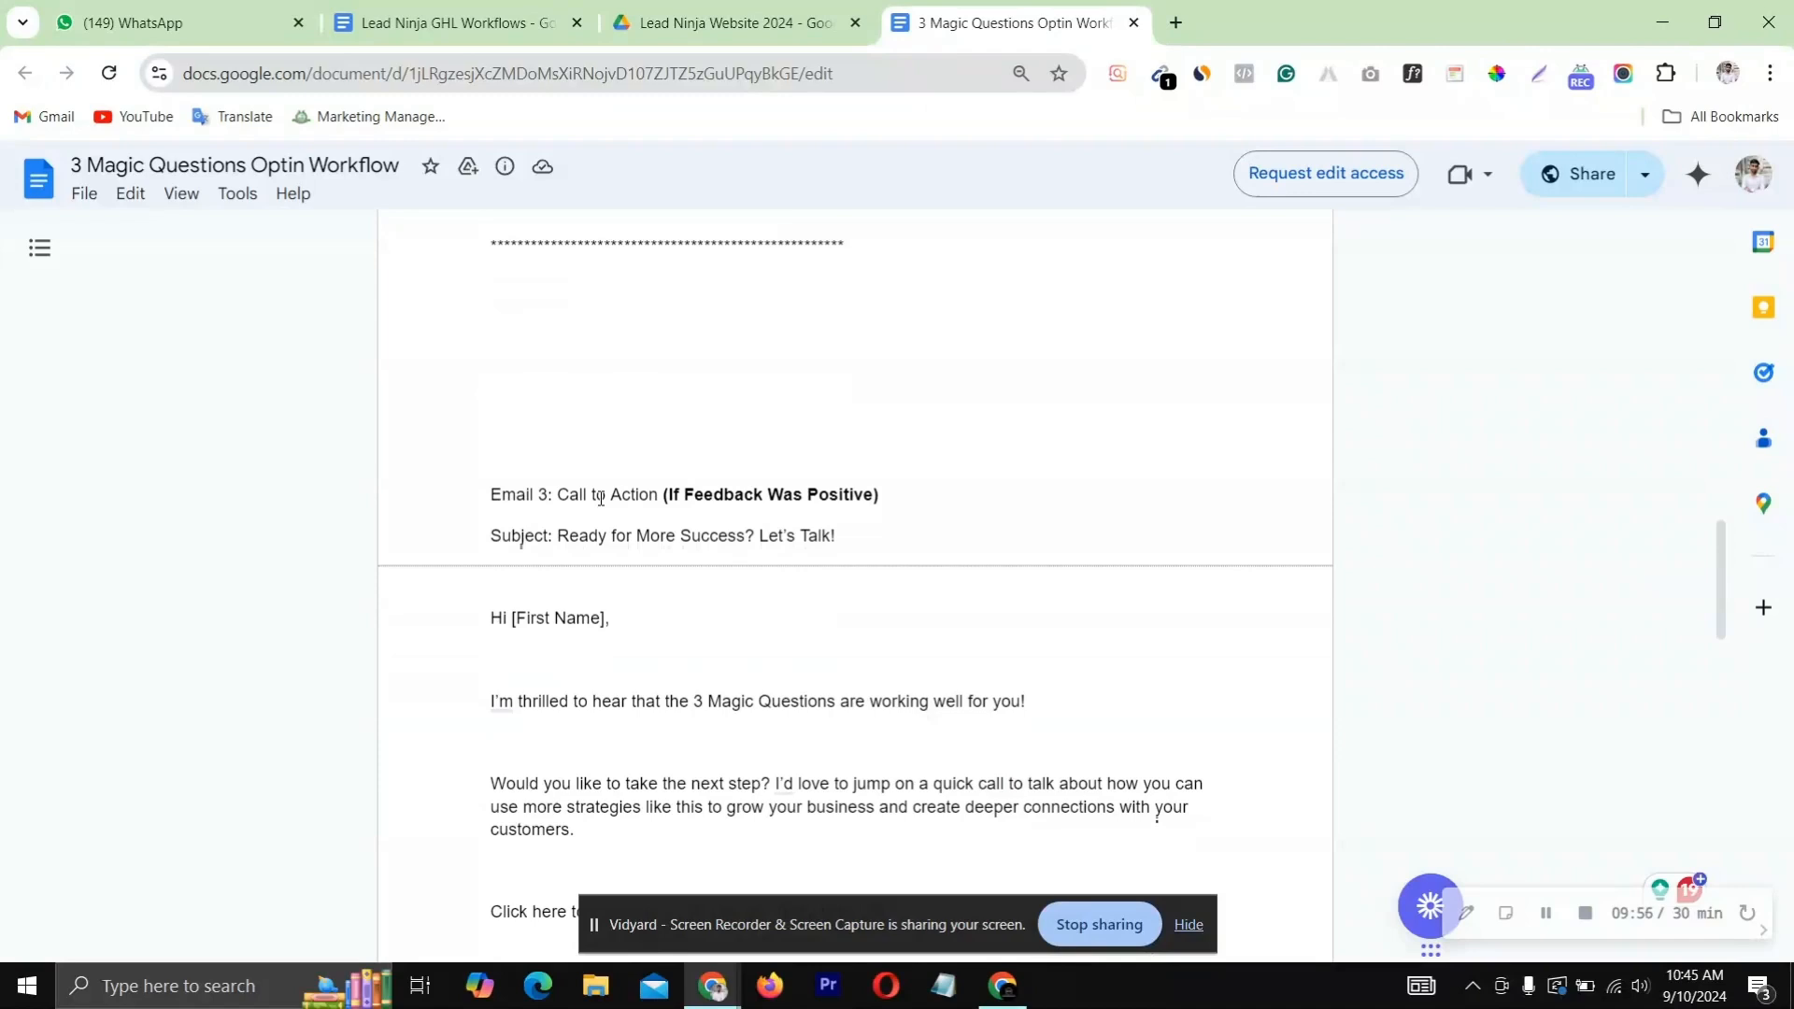
pyautogui.scroll(-1, 601, 498)
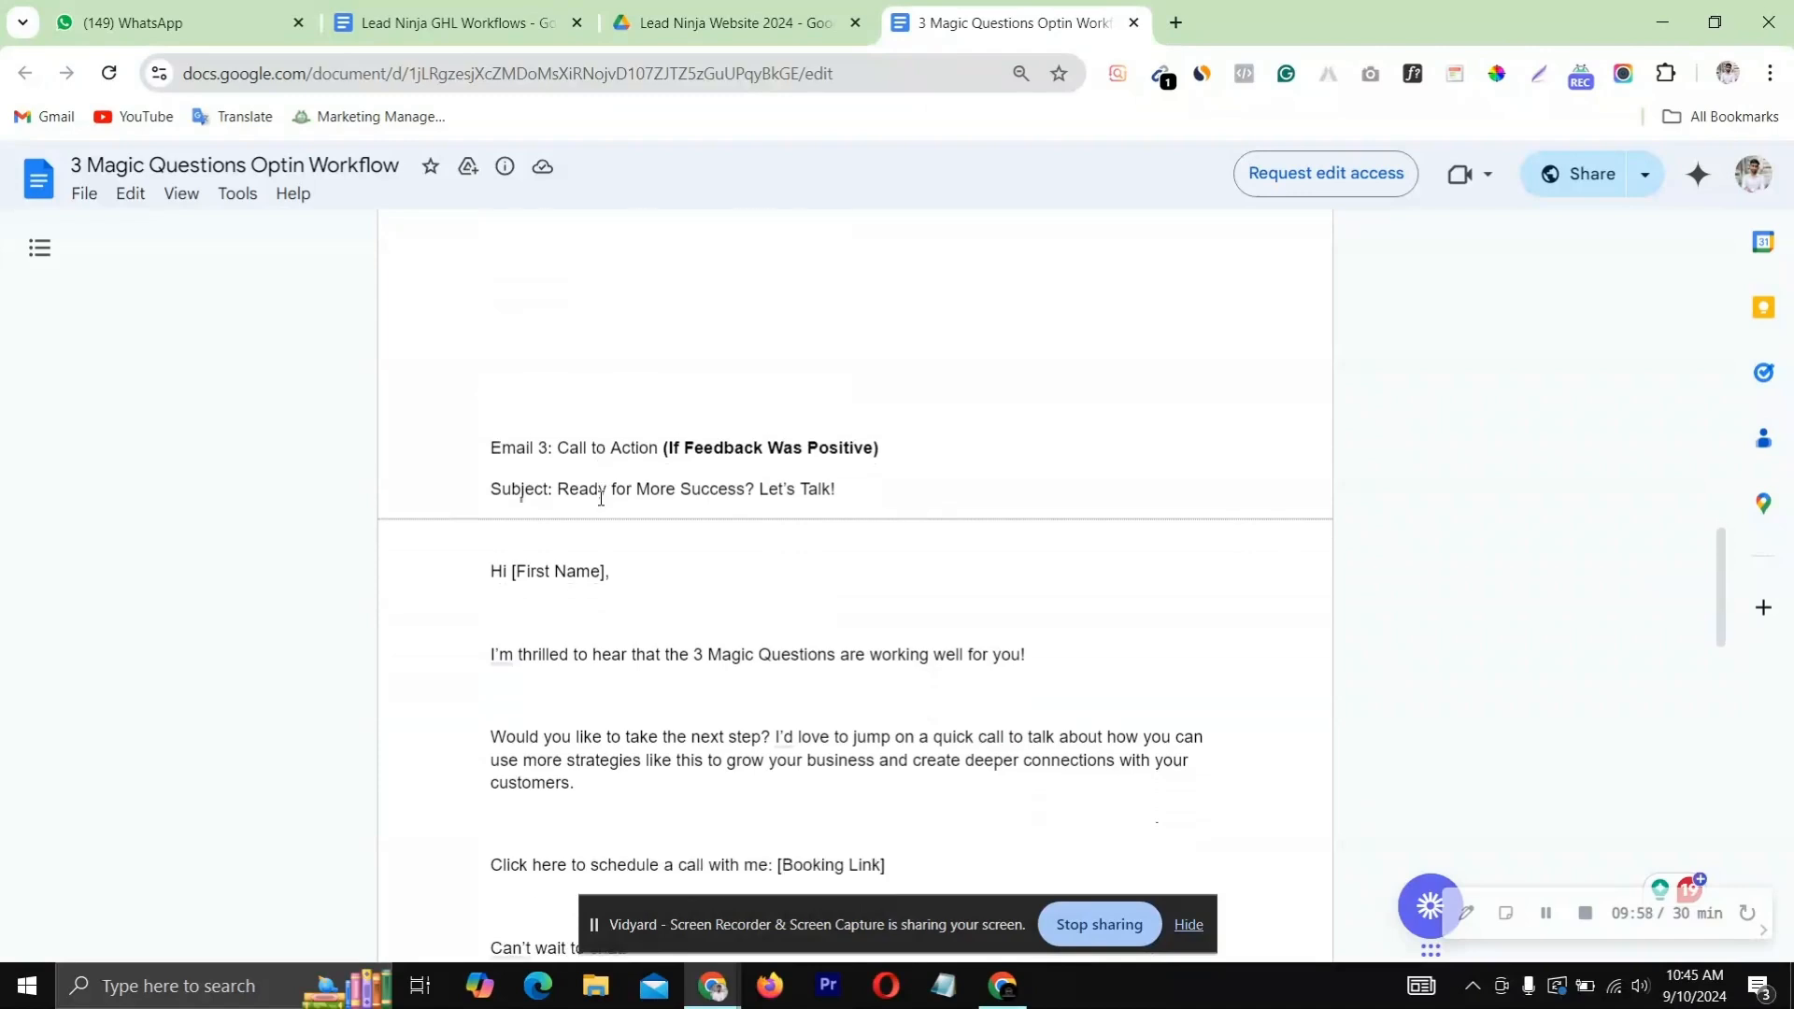
pyautogui.scroll(-1, 582, 493)
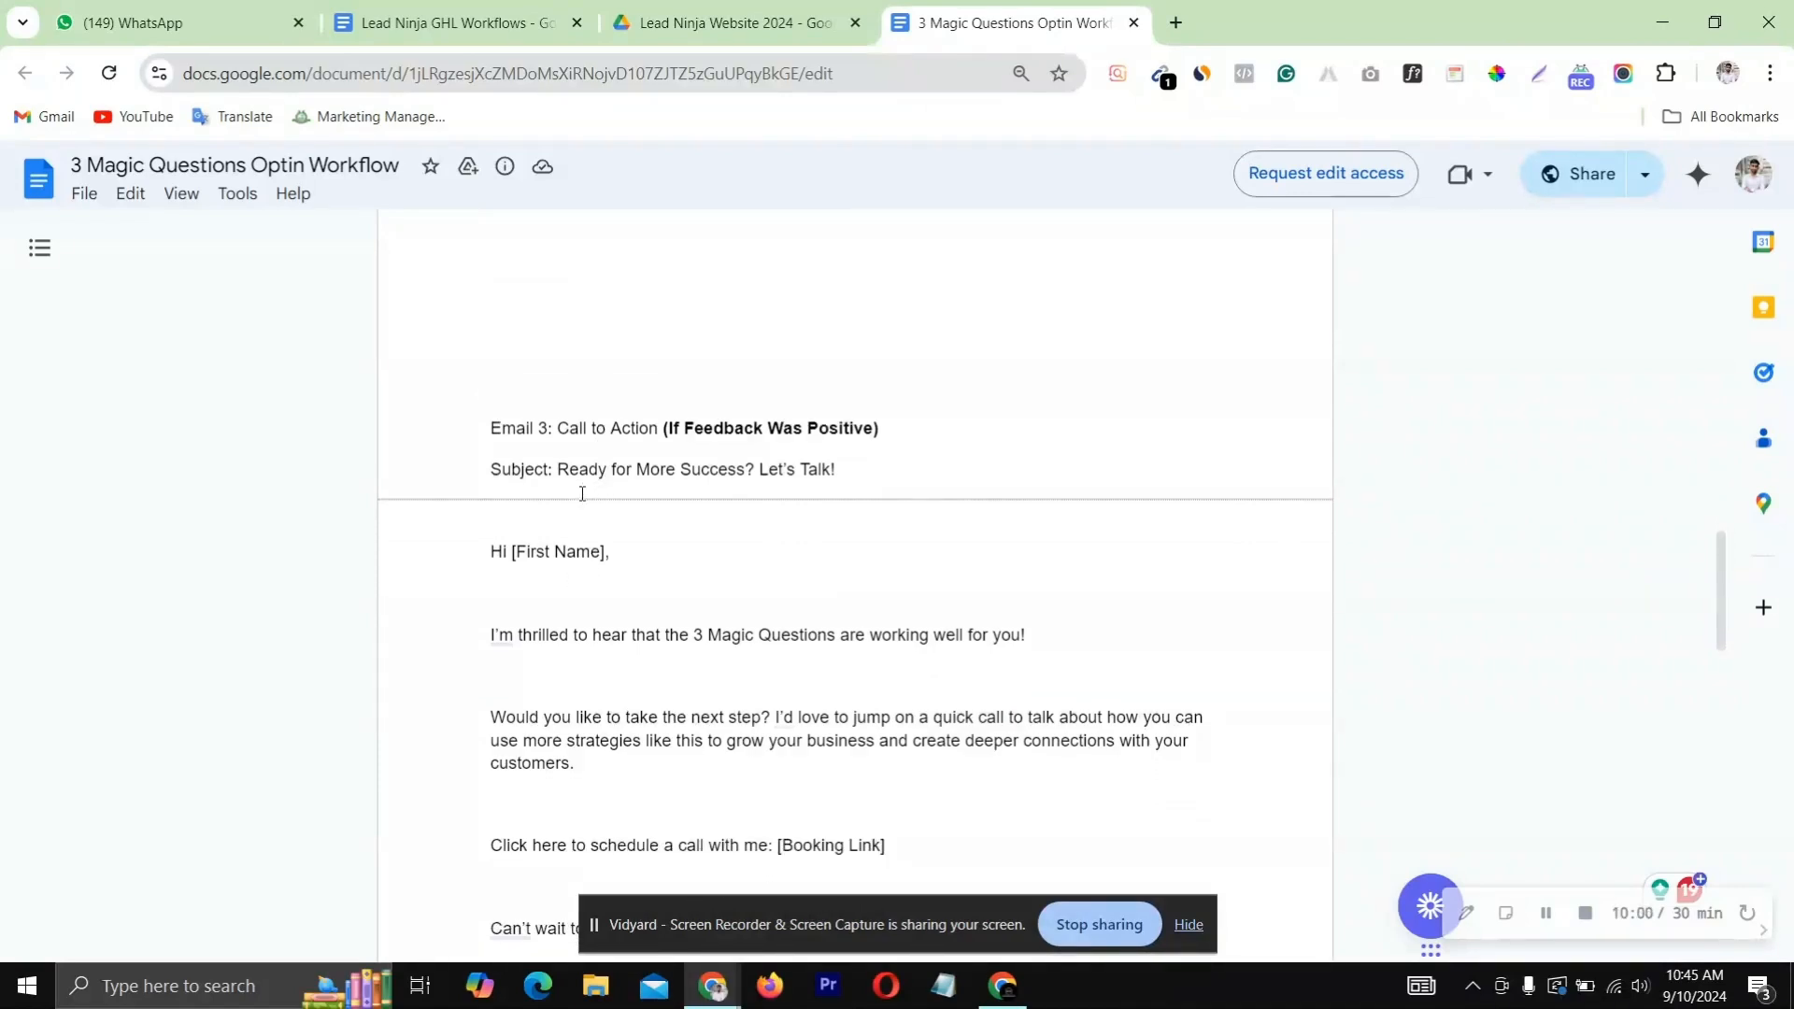